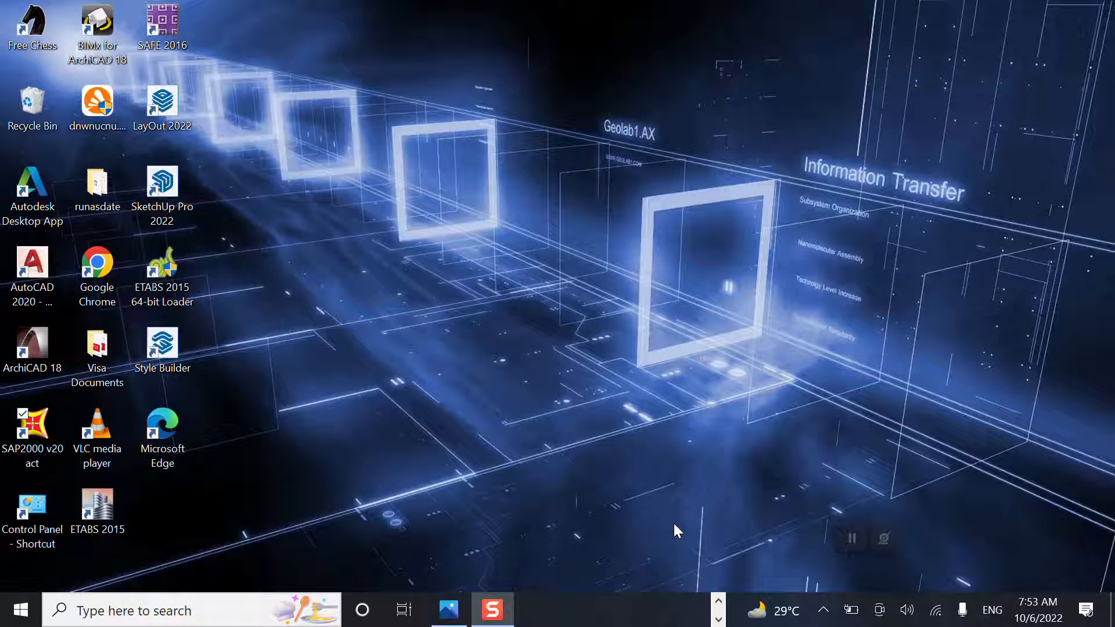
# - Review the load, span and cross-section in the handwritten beam sketch and switch to SAP2000
pyautogui.click(441, 611)
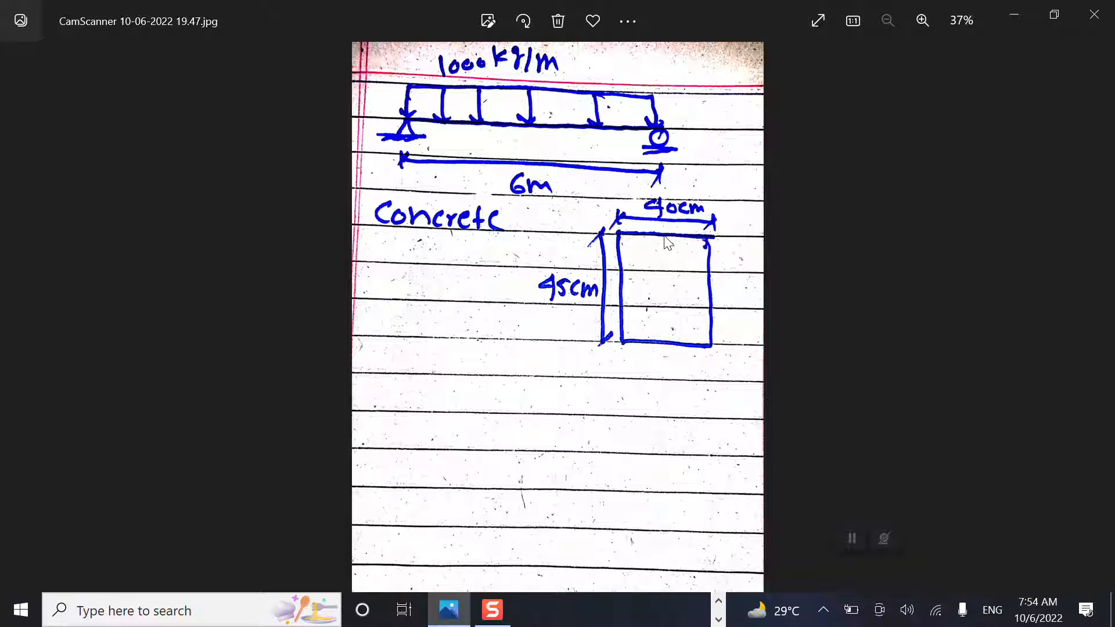
pyautogui.click(719, 619)
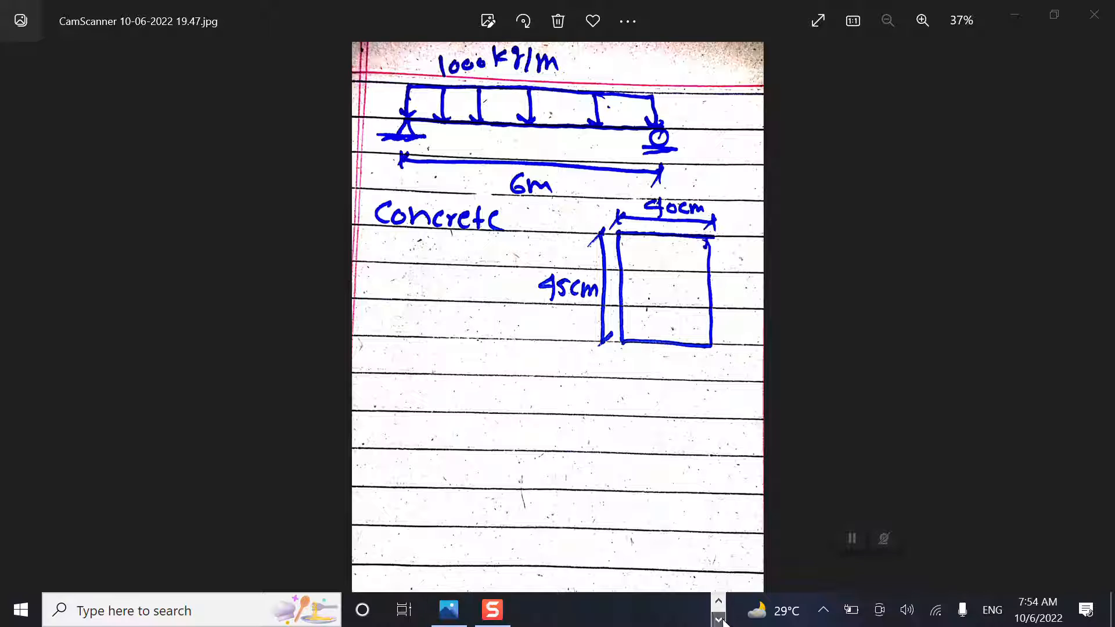
pyautogui.click(719, 601)
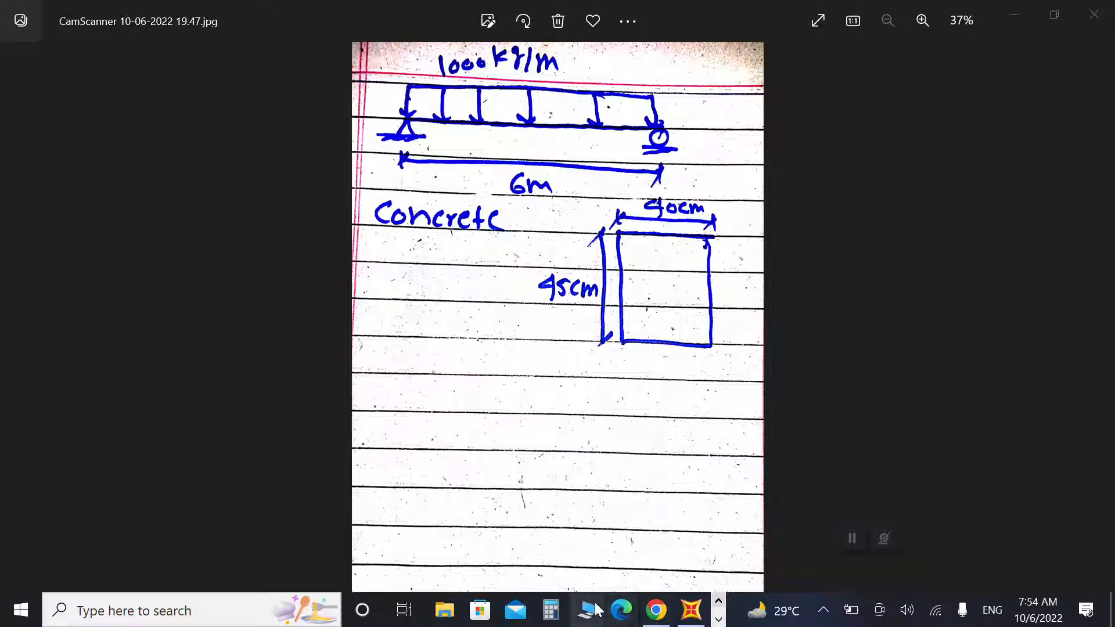
pyautogui.click(693, 610)
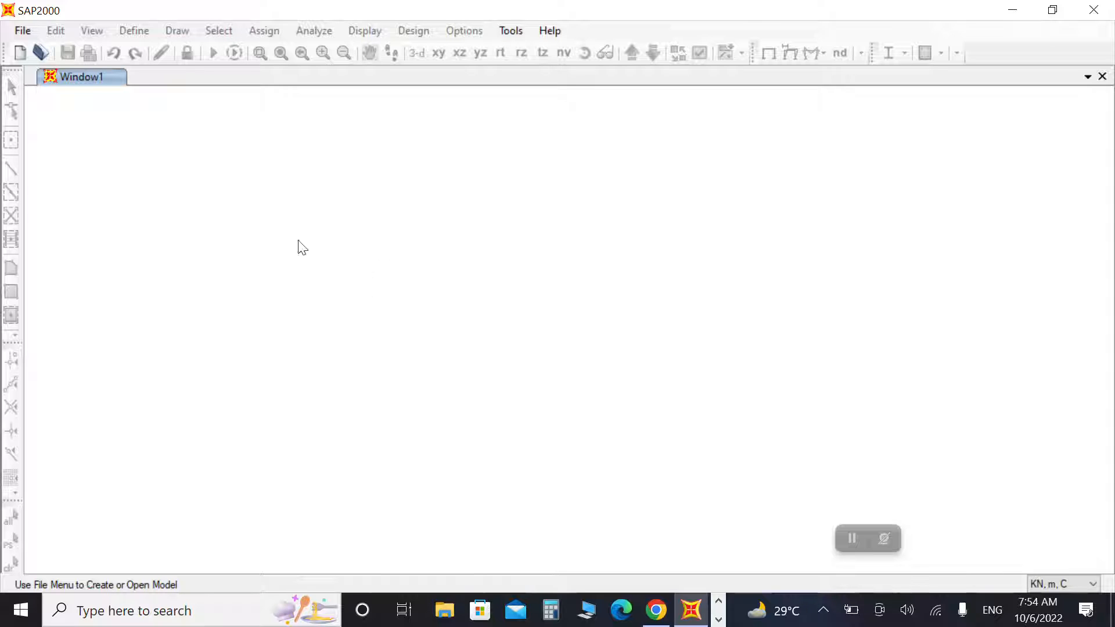
# - Start a new model initialized from defaults with Kgf, m, C units
pyautogui.click(23, 33)
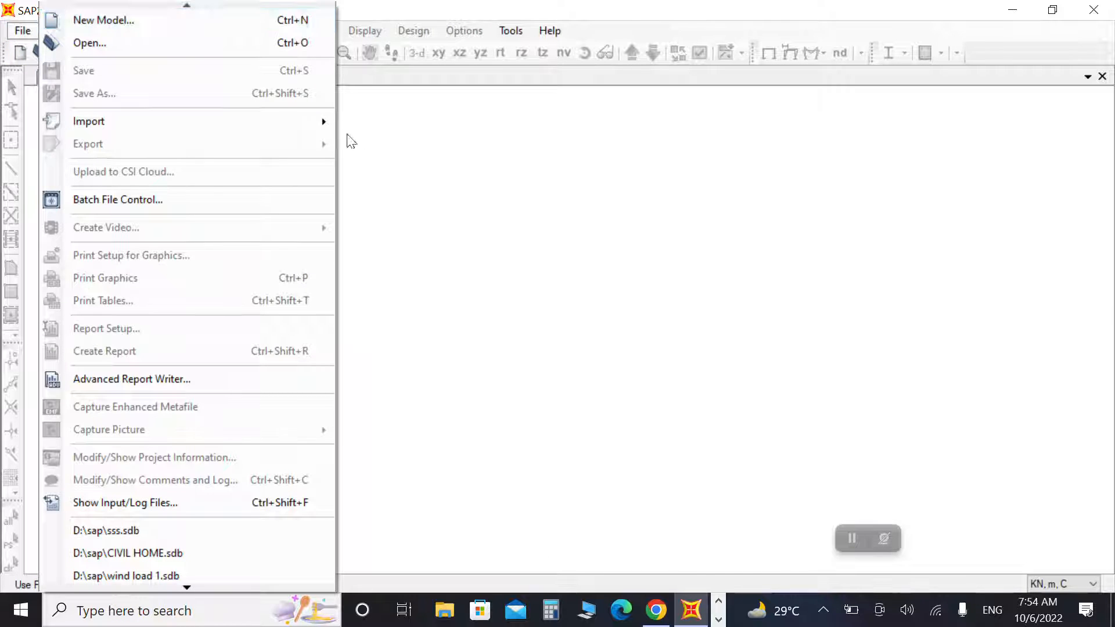
pyautogui.click(461, 180)
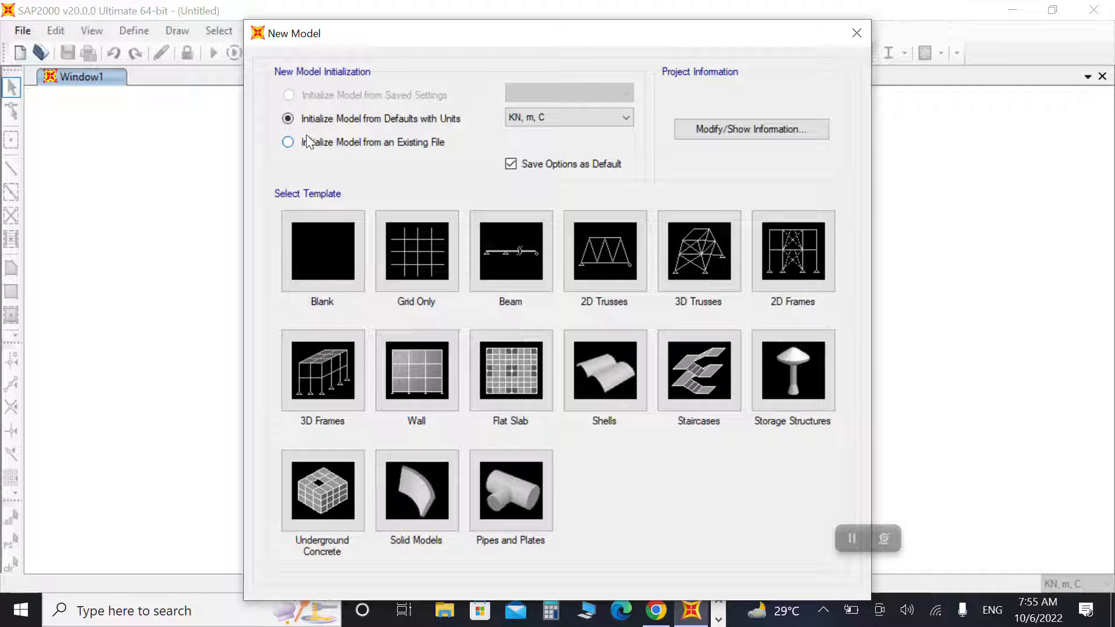
pyautogui.click(394, 140)
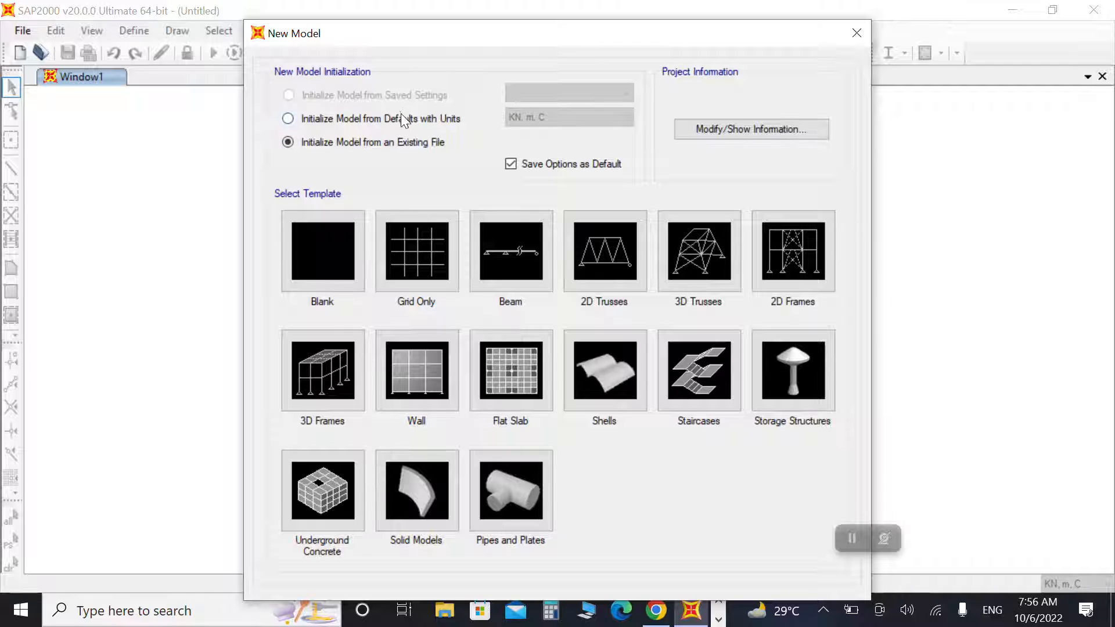
pyautogui.click(403, 119)
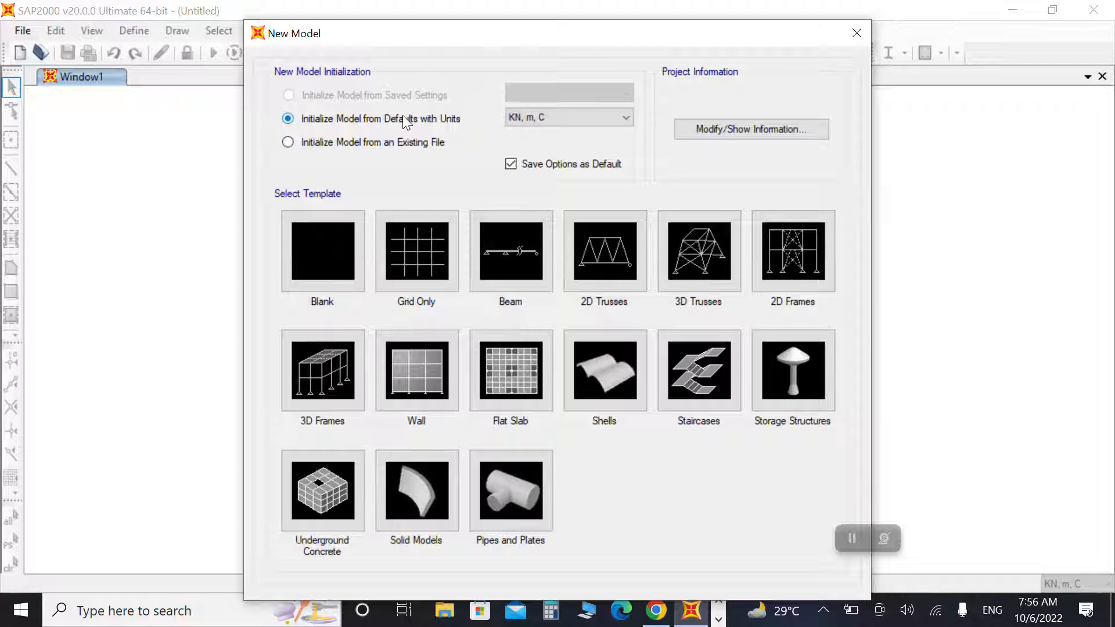
pyautogui.click(532, 115)
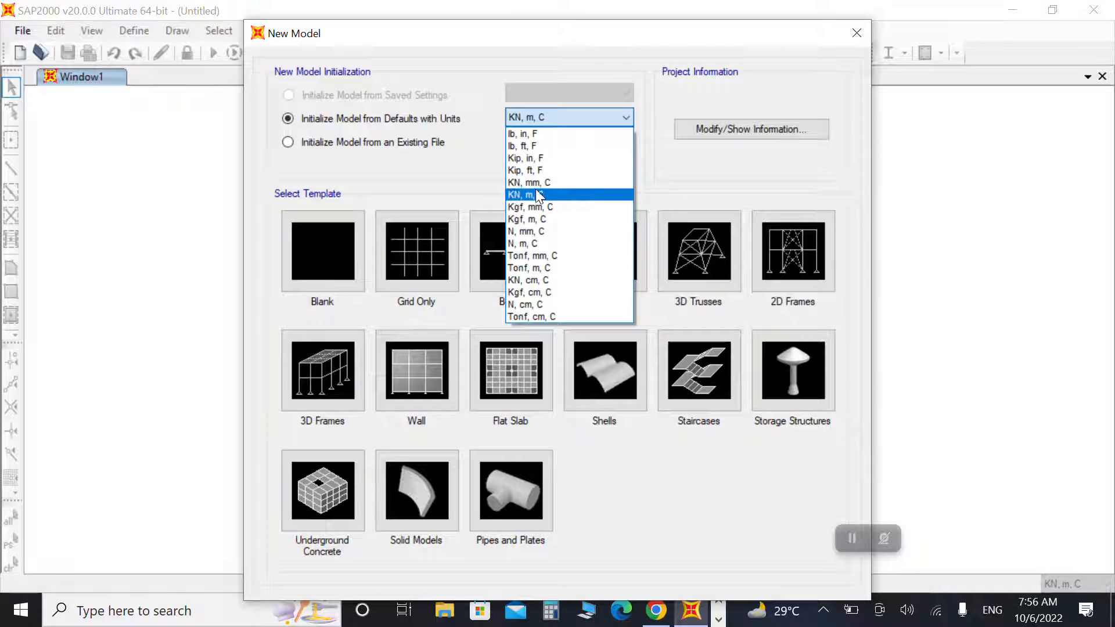
pyautogui.click(541, 220)
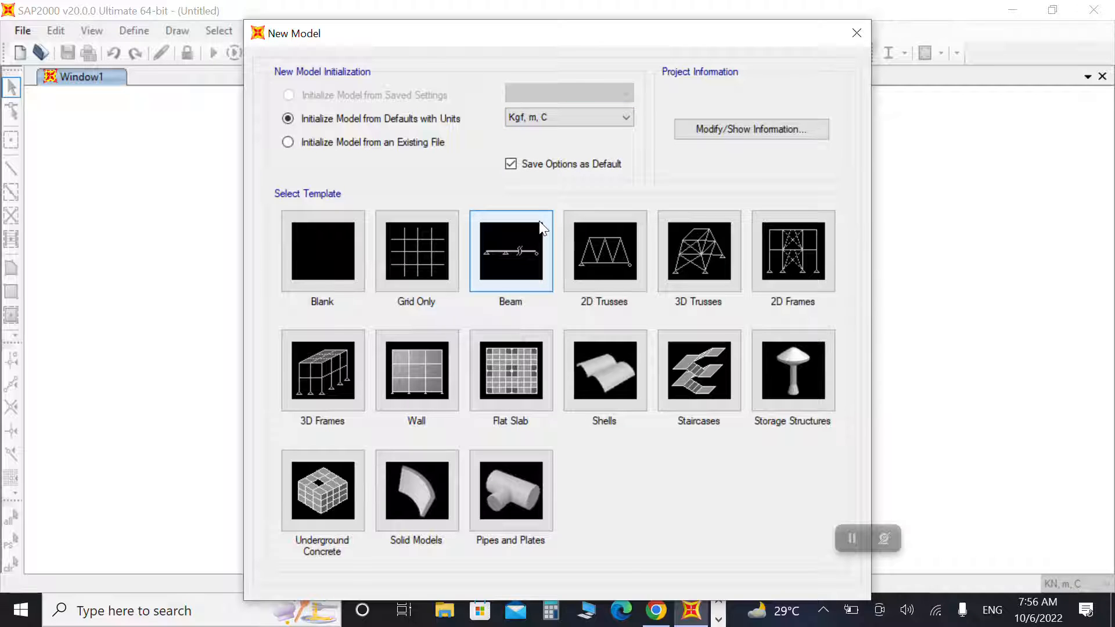
# - Look over the project information form without filling it in and create the model from the Blank template
pyautogui.click(701, 134)
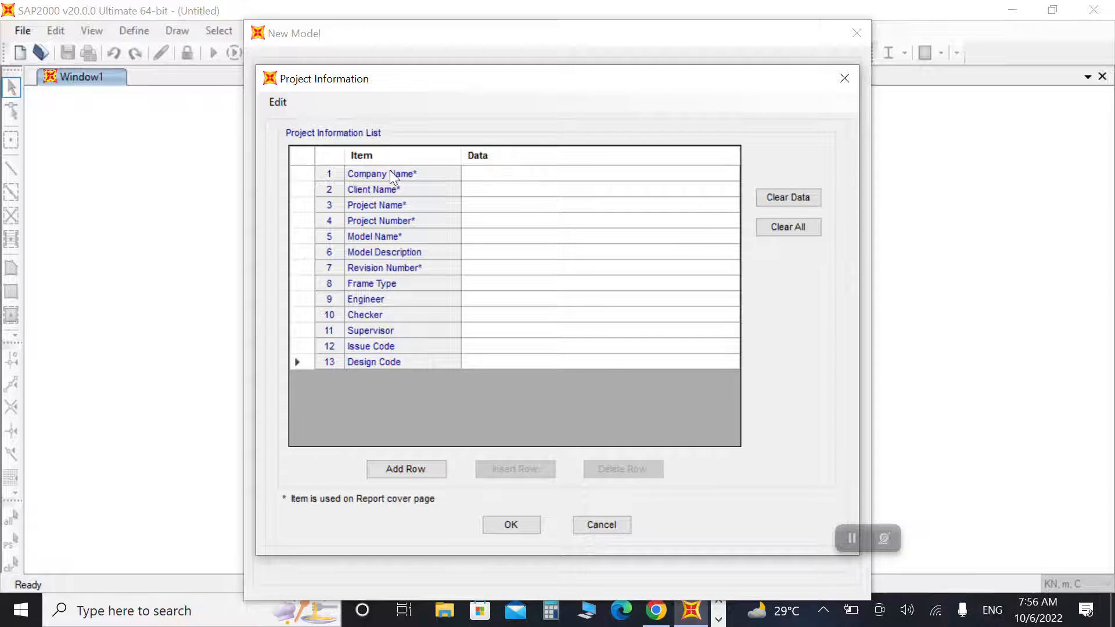
pyautogui.click(506, 524)
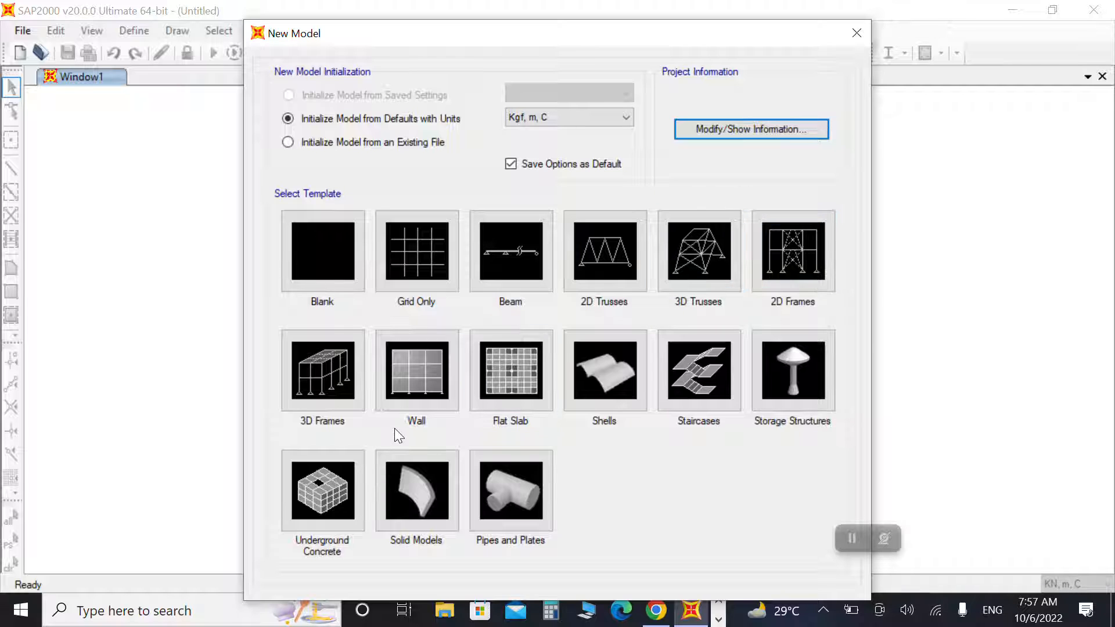
pyautogui.click(799, 400)
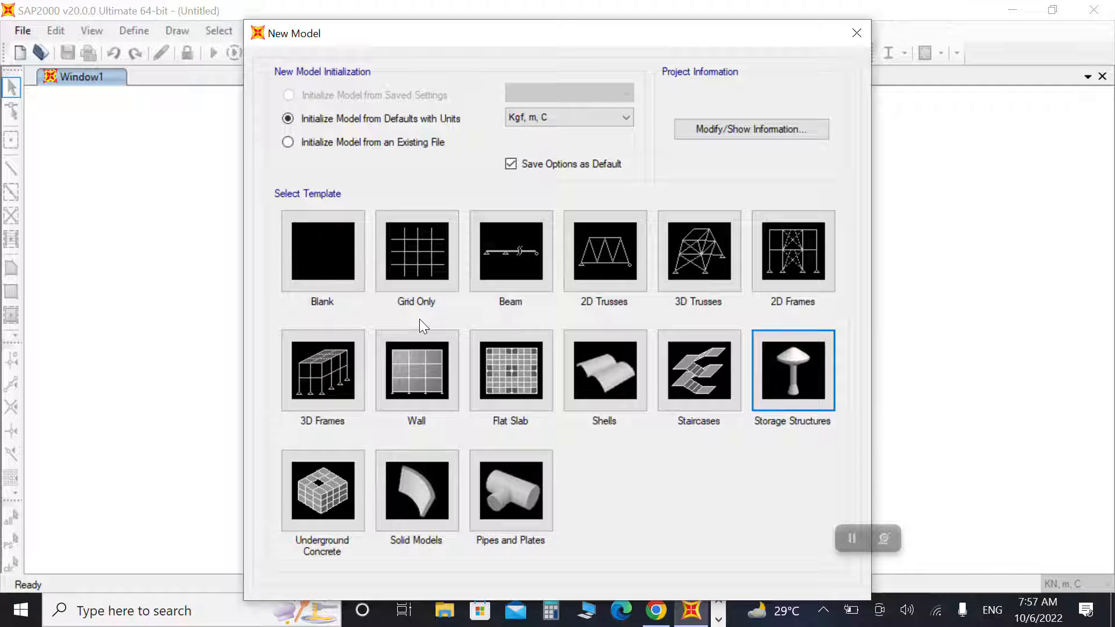
pyautogui.click(333, 259)
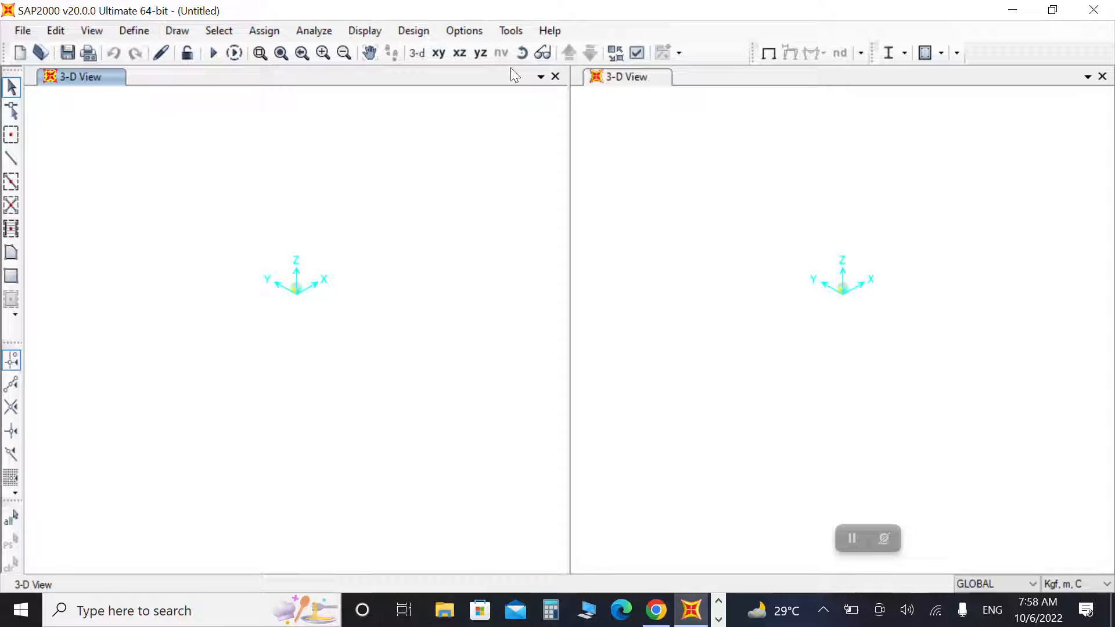
# - Set the second 3-D view to show the X-Z plane
pyautogui.click(522, 52)
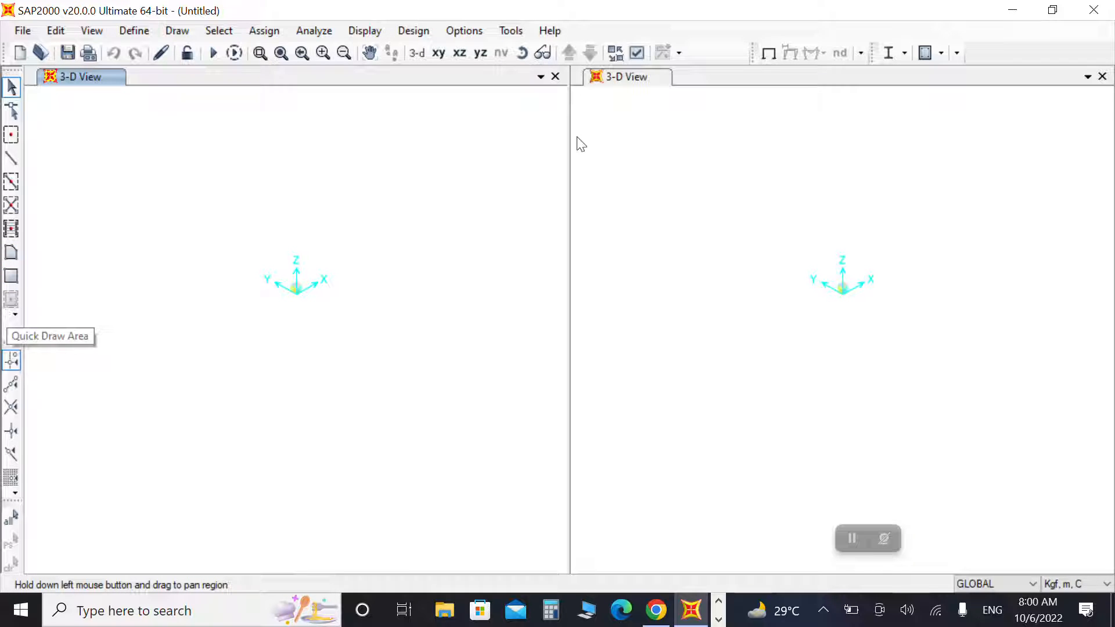
pyautogui.click(606, 167)
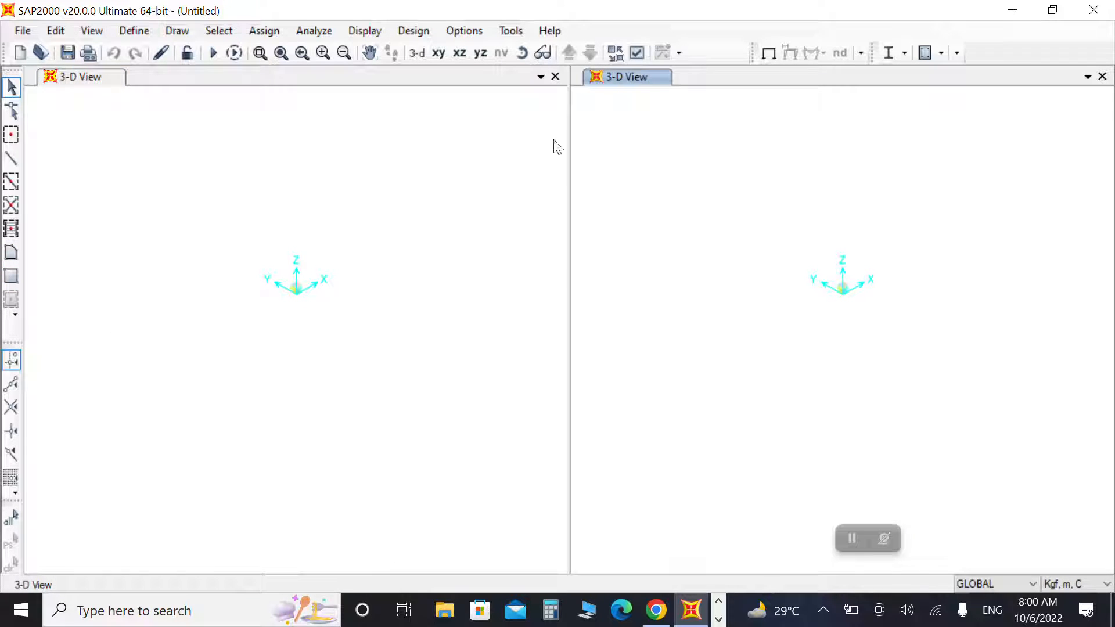
pyautogui.click(460, 52)
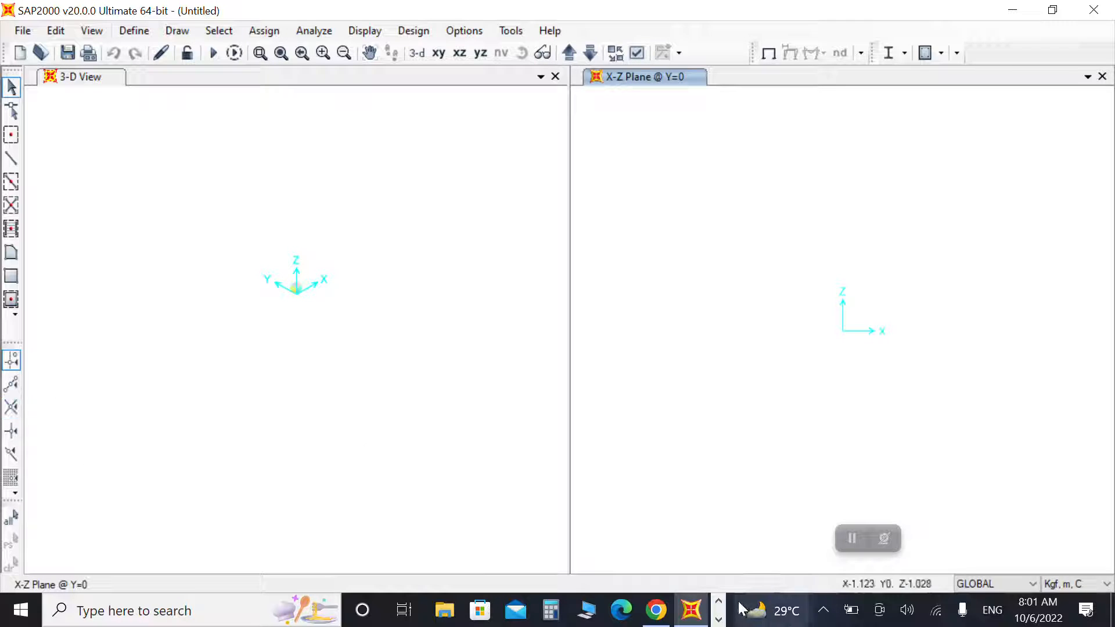
# - Consult the handwritten beam sketch again and return to the SAP2000 model
pyautogui.click(718, 620)
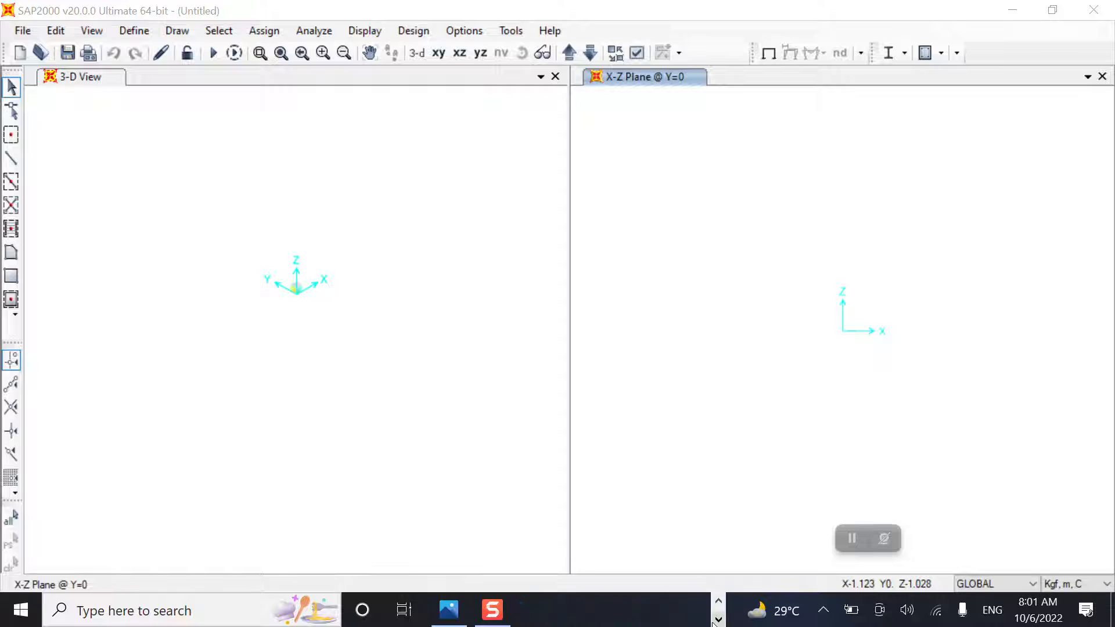
pyautogui.click(449, 609)
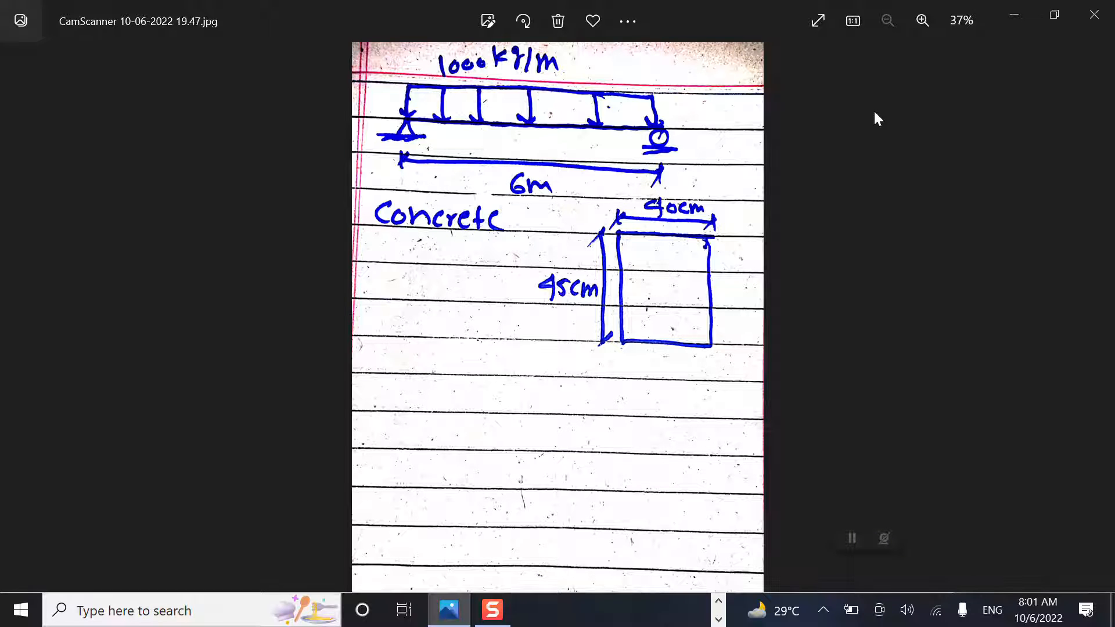
pyautogui.click(1013, 14)
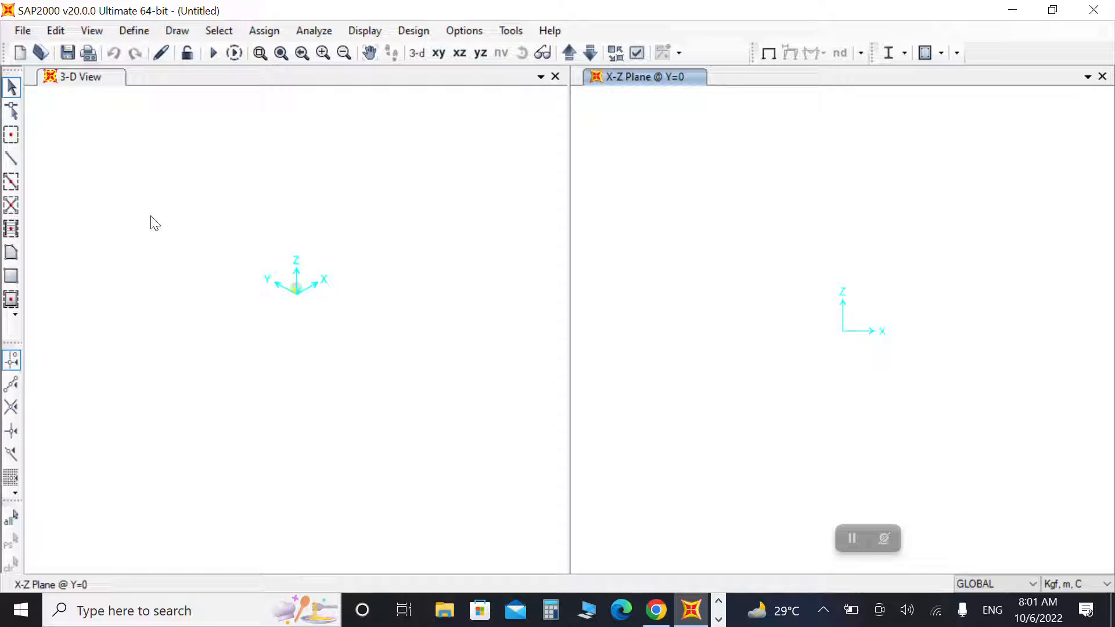
# - Start the draw frame command and choose Straight Frame as the line object type
pyautogui.click(9, 165)
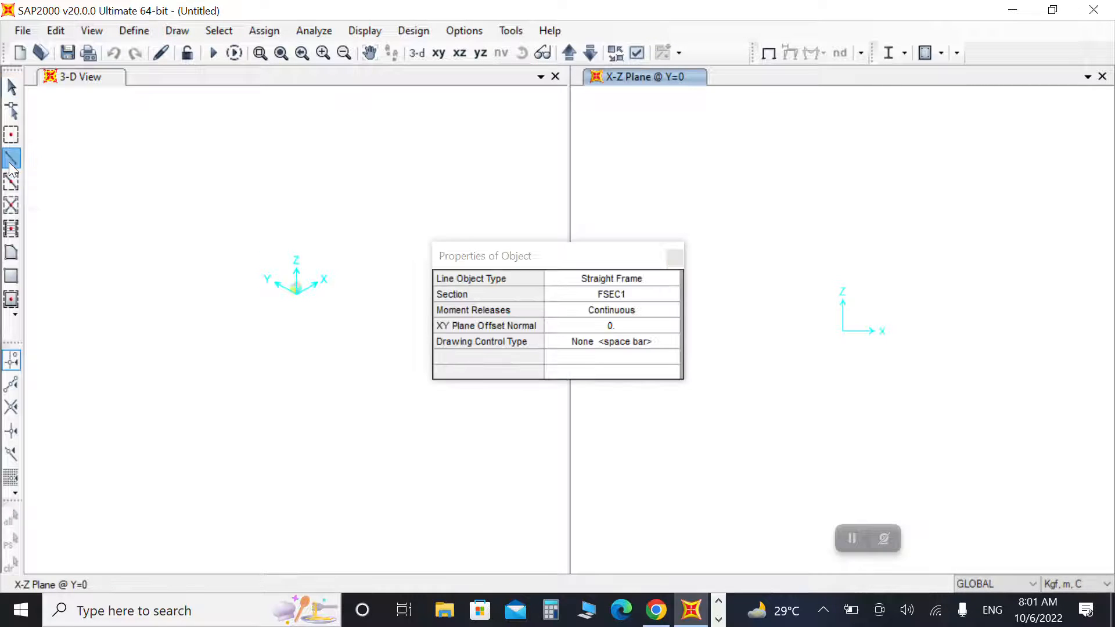
pyautogui.moveTo(548, 255); pyautogui.dragTo(379, 260)
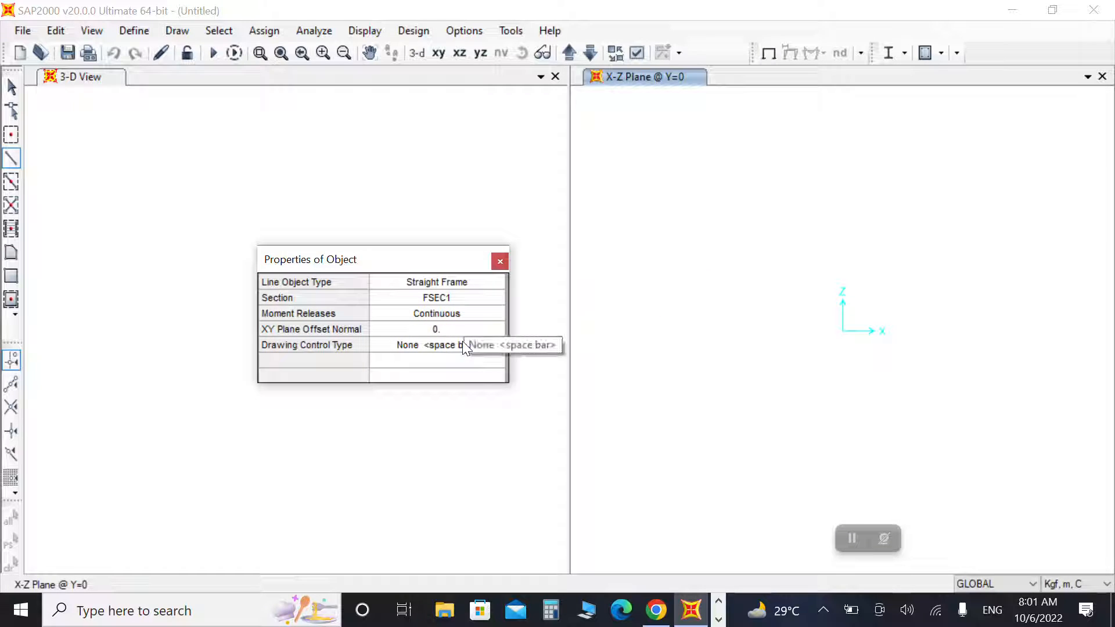
pyautogui.click(418, 282)
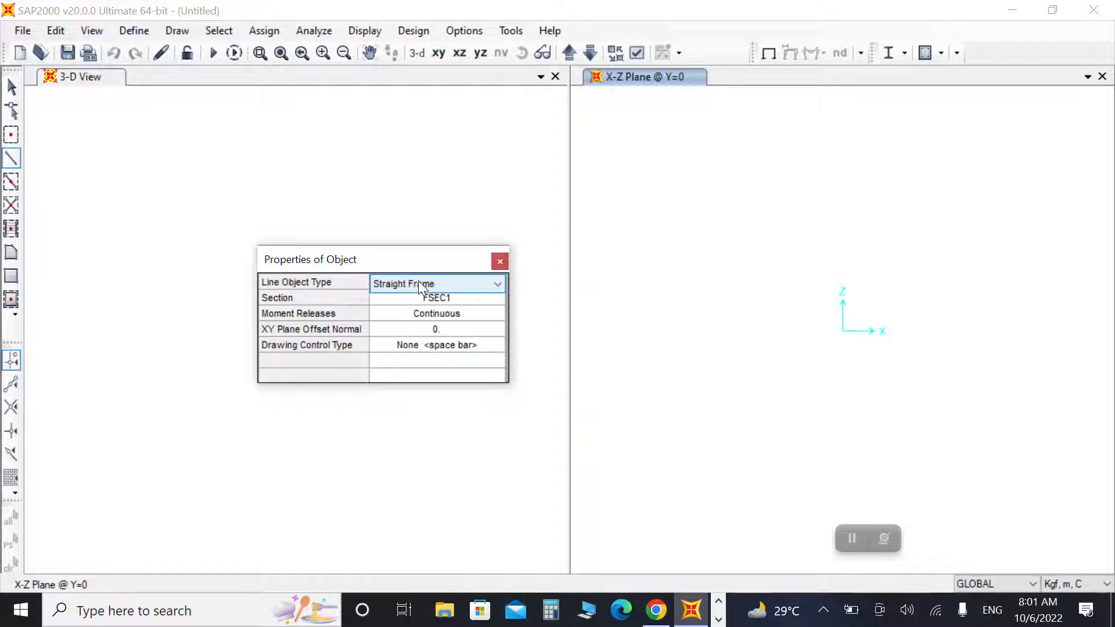
pyautogui.click(418, 282)
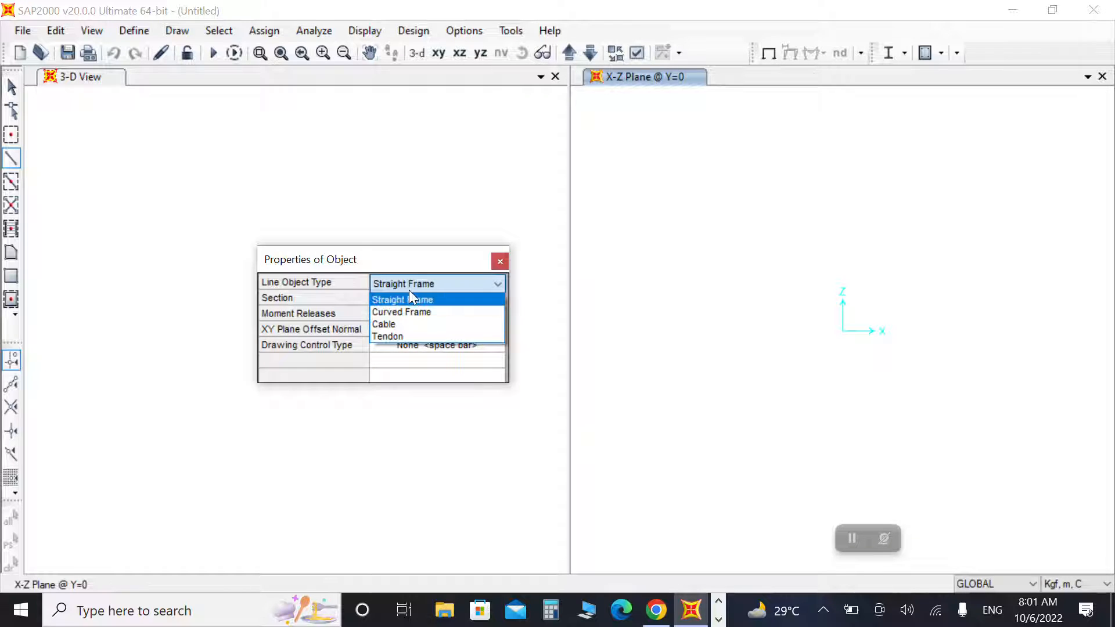
pyautogui.click(409, 299)
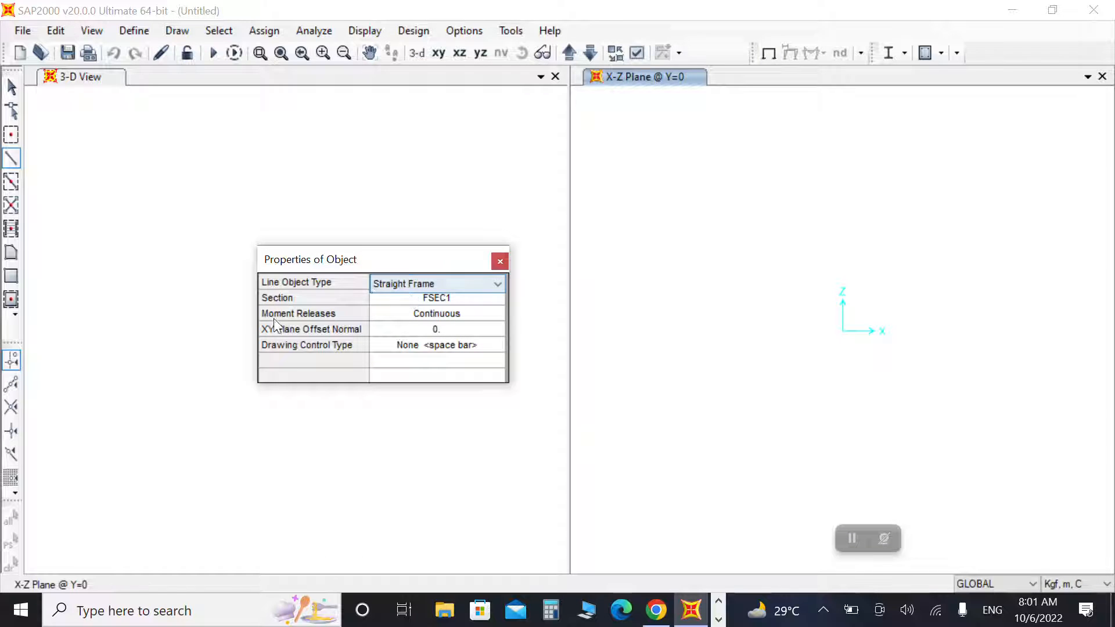
# - Review the frame's section and moment release options, keeping FSEC1 and Continuous
pyautogui.click(406, 298)
pyautogui.click(406, 298)
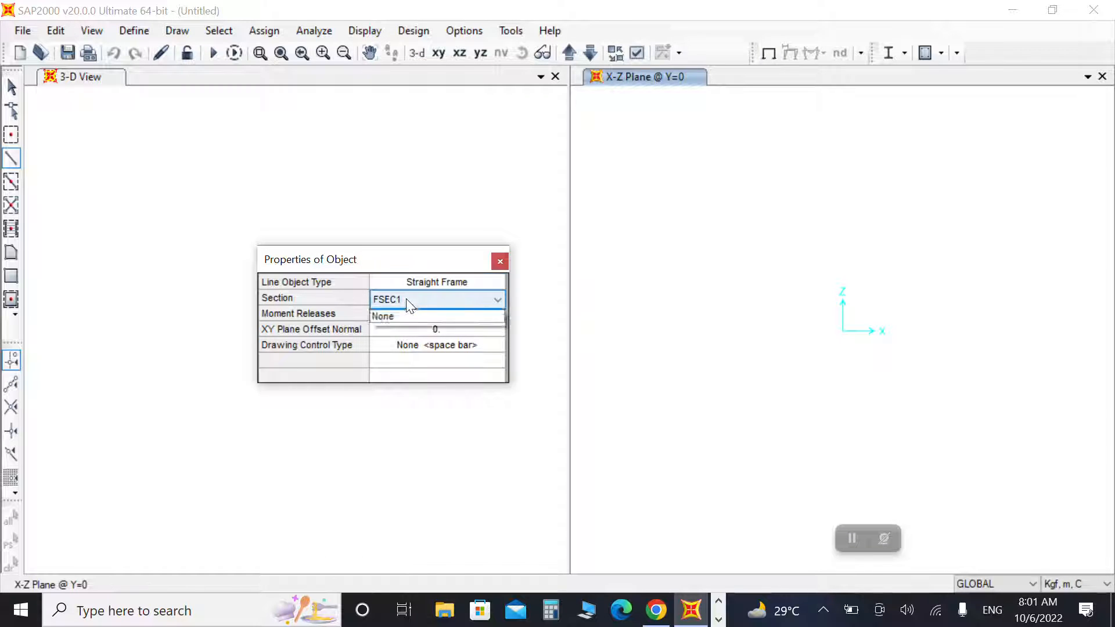
pyautogui.click(406, 299)
pyautogui.click(406, 298)
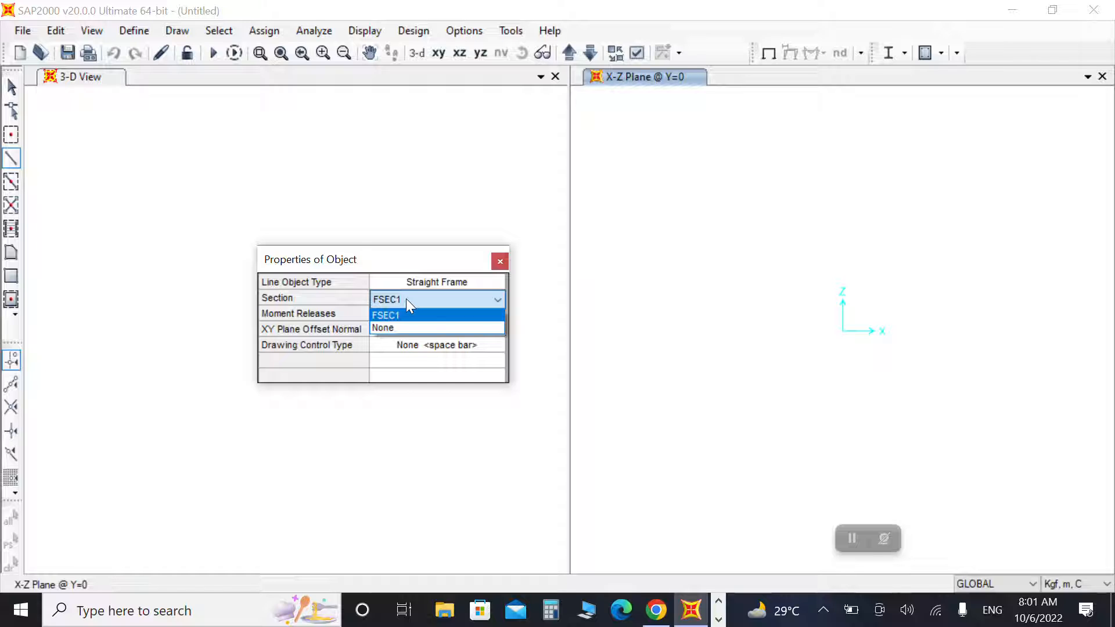
pyautogui.click(406, 298)
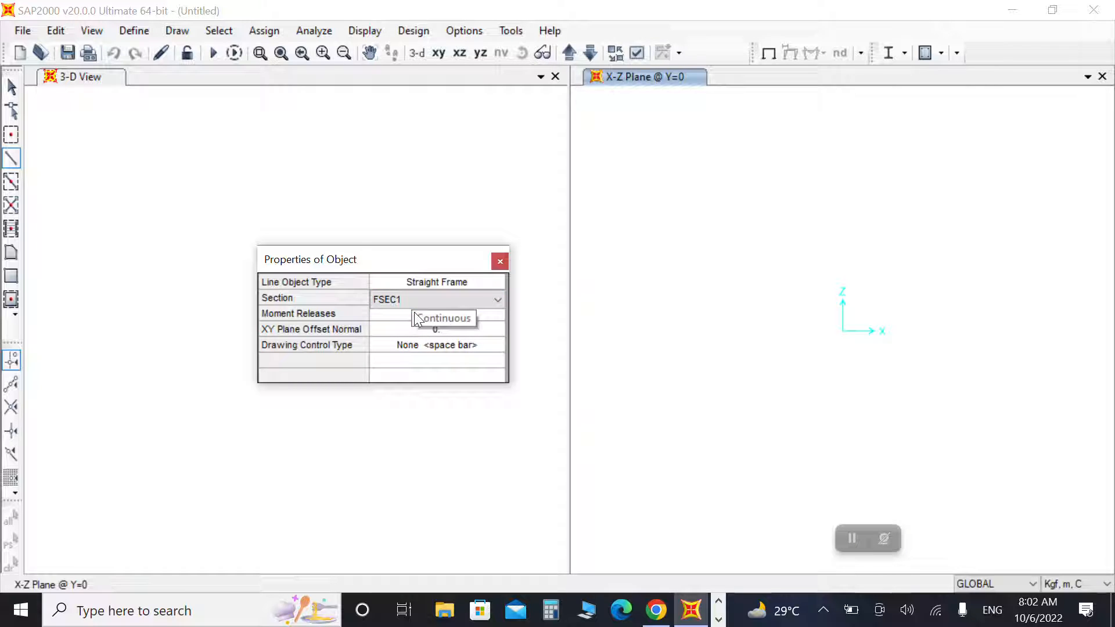
pyautogui.click(414, 314)
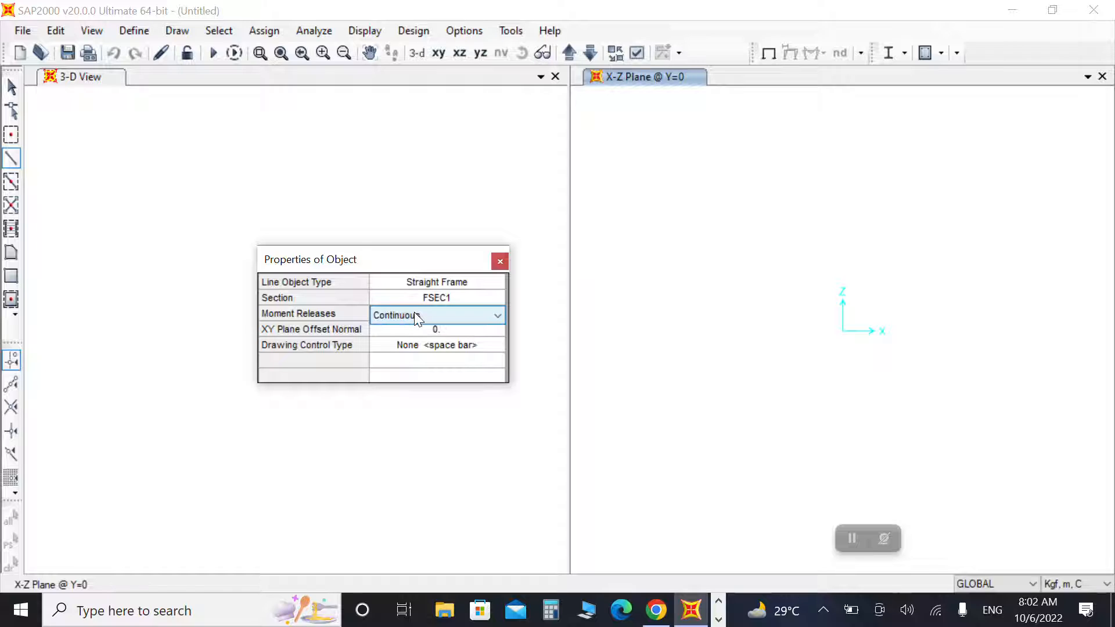
pyautogui.click(415, 315)
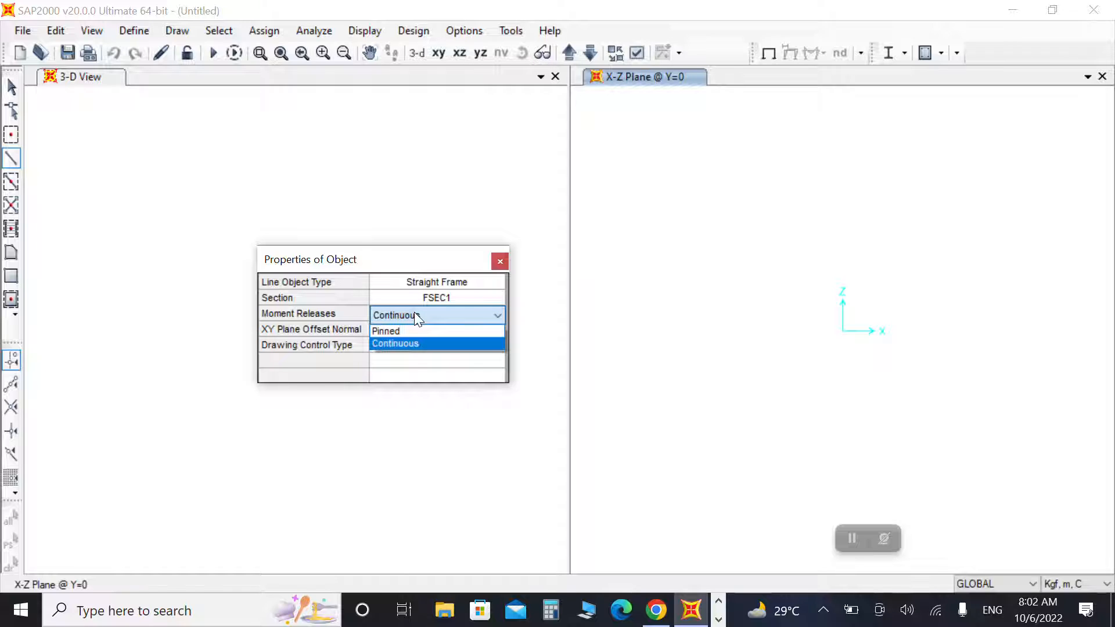
pyautogui.click(414, 315)
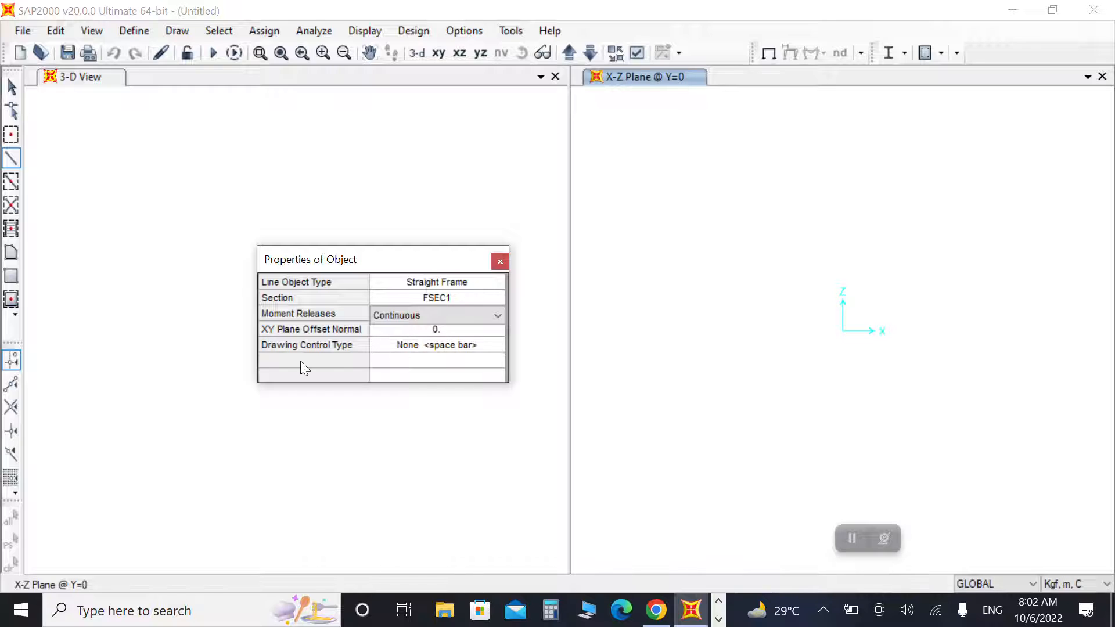
pyautogui.click(417, 343)
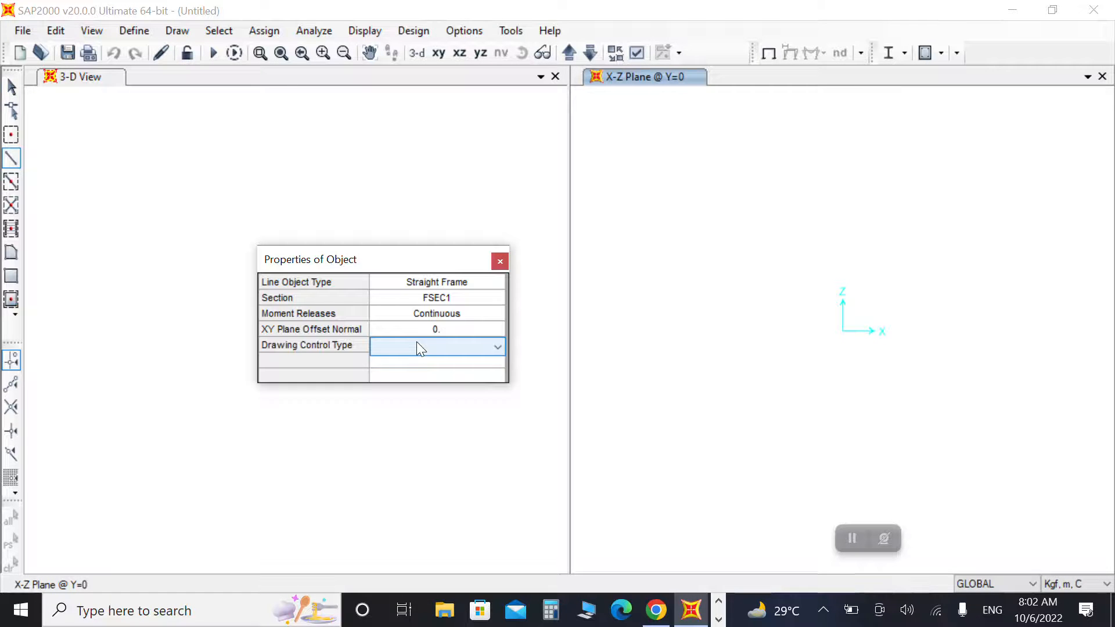
pyautogui.click(417, 343)
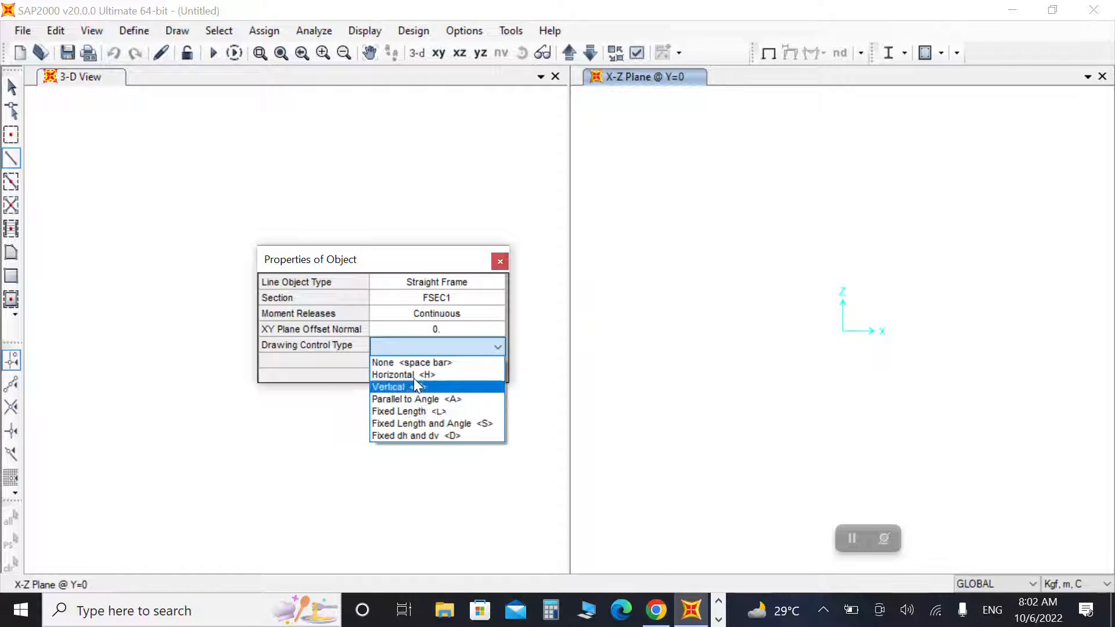
pyautogui.click(411, 412)
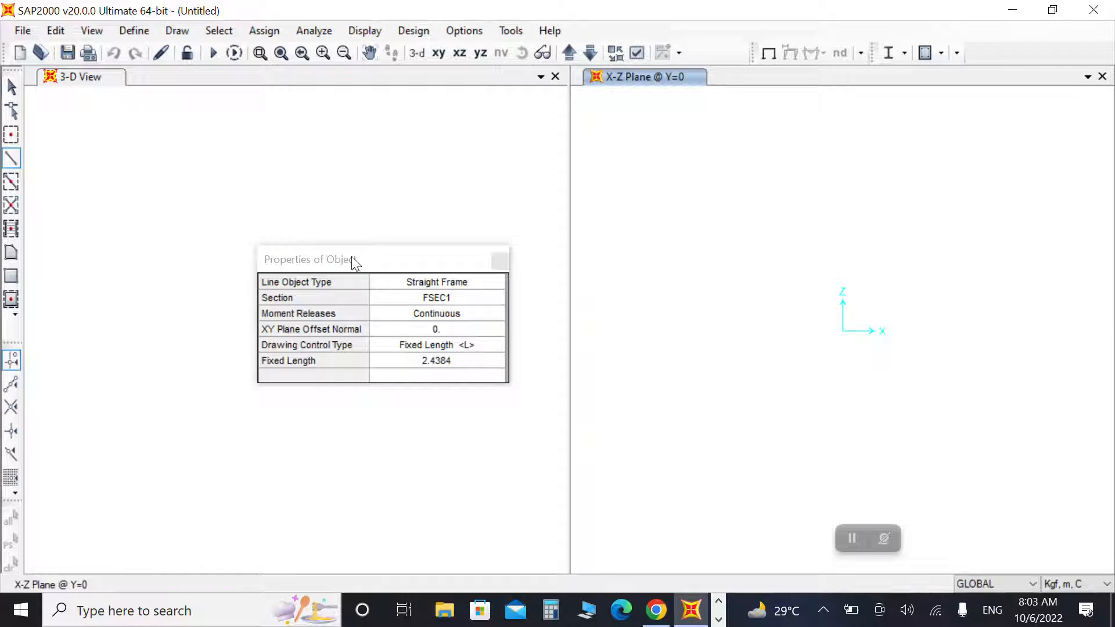
pyautogui.moveTo(351, 260)
pyautogui.mouseDown()
pyautogui.moveTo(293, 219)
pyautogui.moveTo(373, 191)
pyautogui.mouseUp()
pyautogui.click(244, 126)
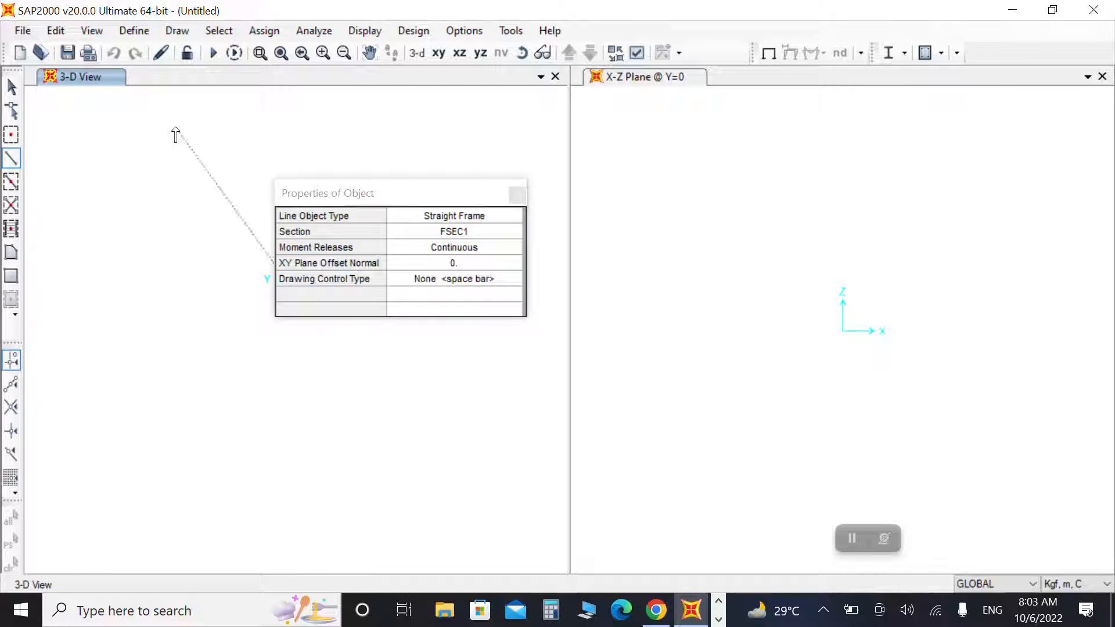
pyautogui.click(517, 196)
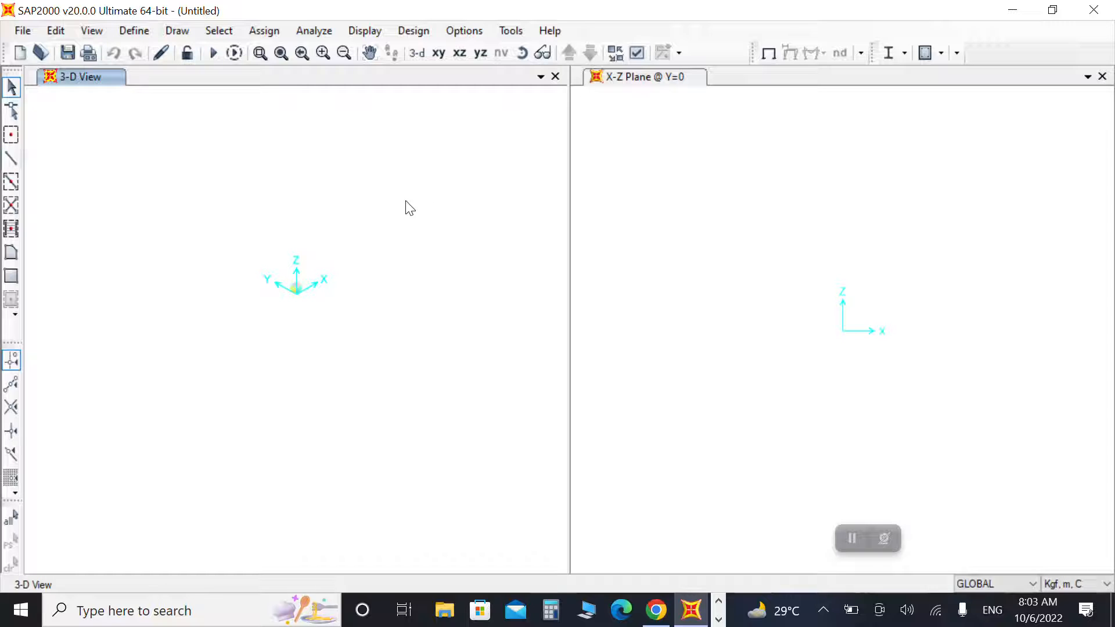
# - Set the first view to the X-Z plane and the second view to 3-D
pyautogui.click(460, 52)
pyautogui.click(704, 194)
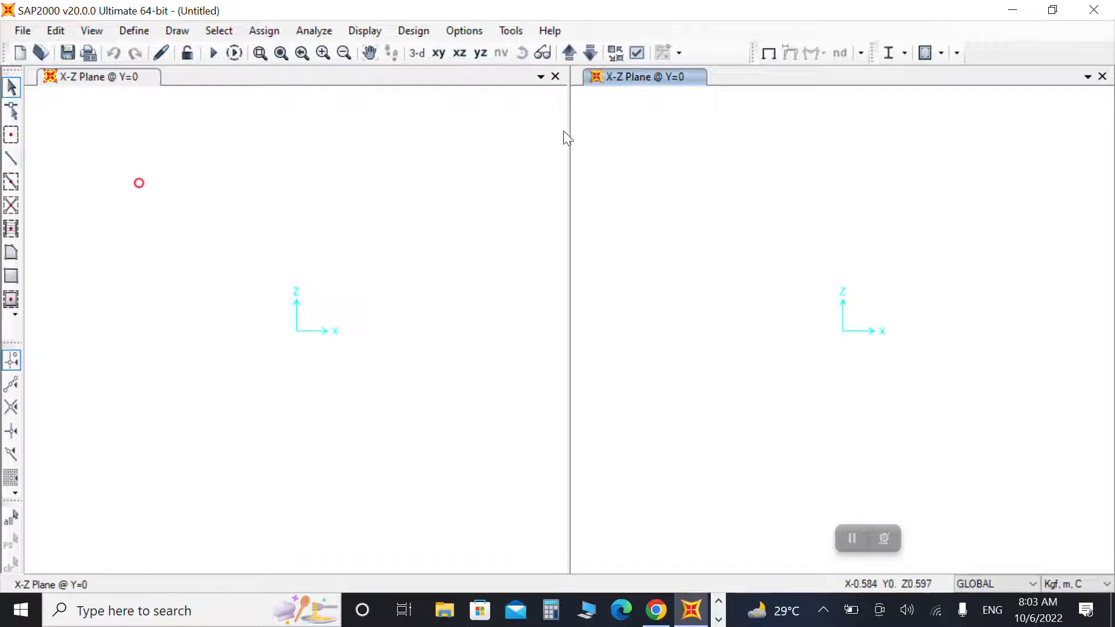
pyautogui.click(417, 53)
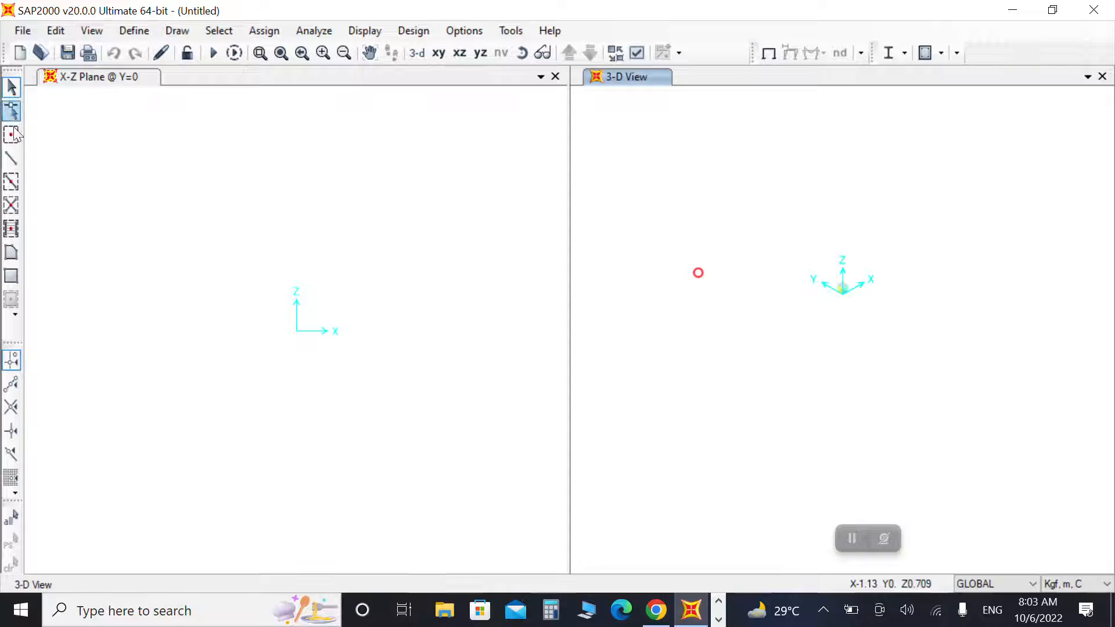
# - Draw a 6 m straight frame roughly along the X axis in the X-Z view, using Fixed Length drawing control
pyautogui.click(11, 158)
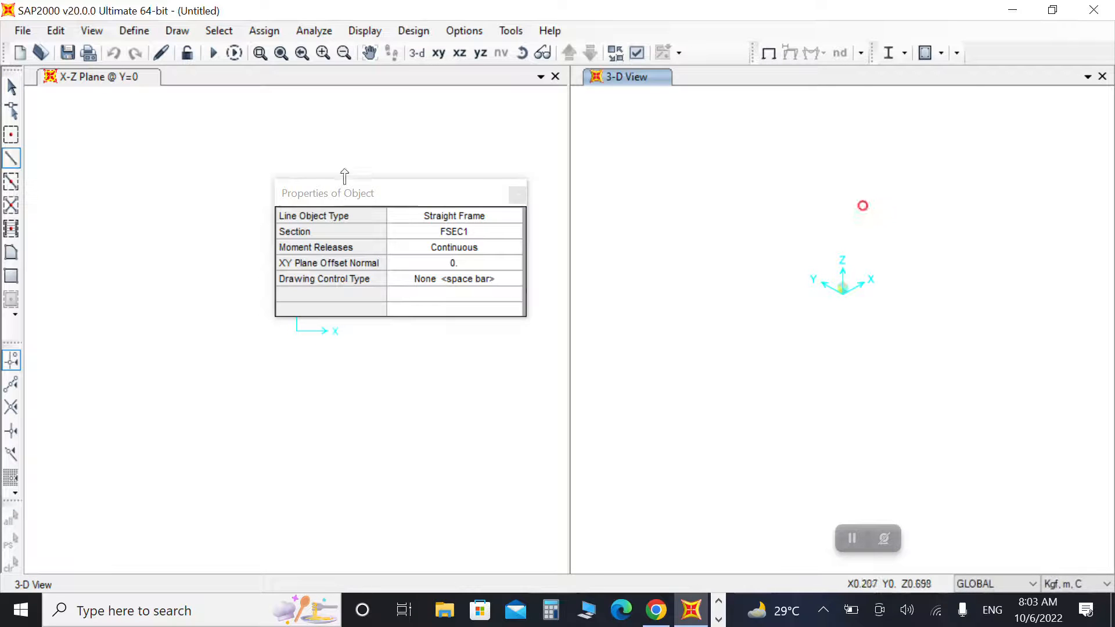
pyautogui.moveTo(341, 195); pyautogui.dragTo(519, 119)
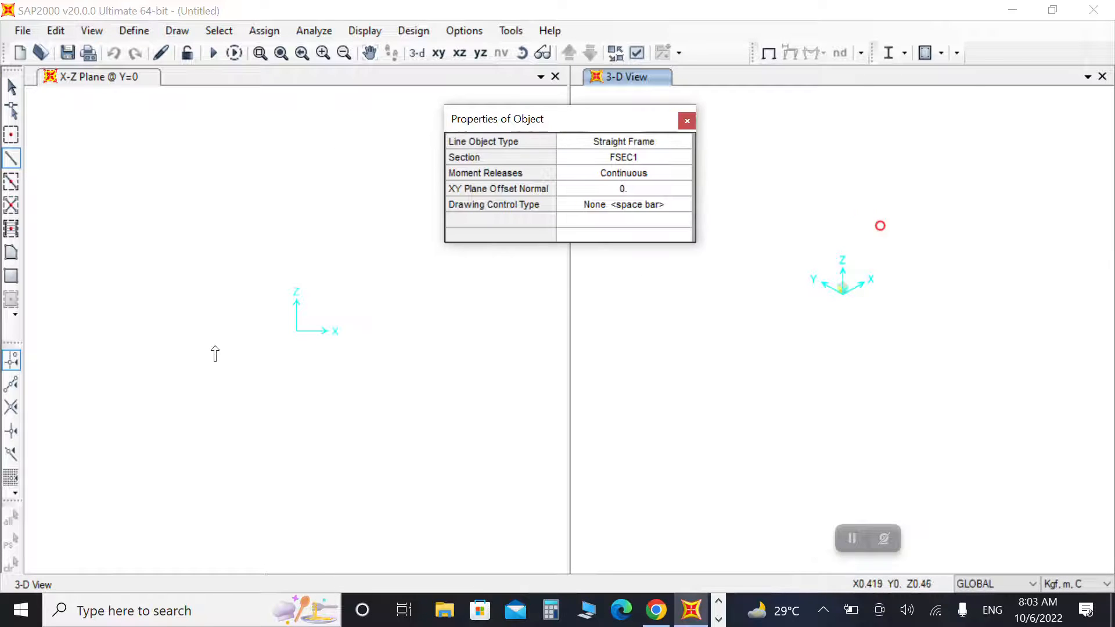
pyautogui.click(121, 350)
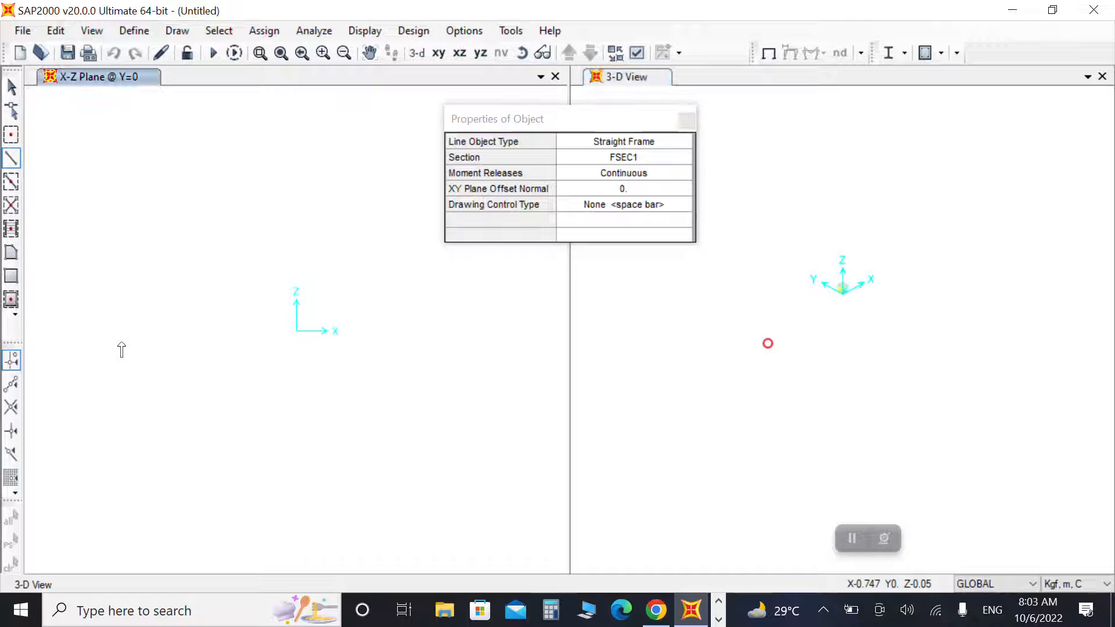
pyautogui.click(599, 200)
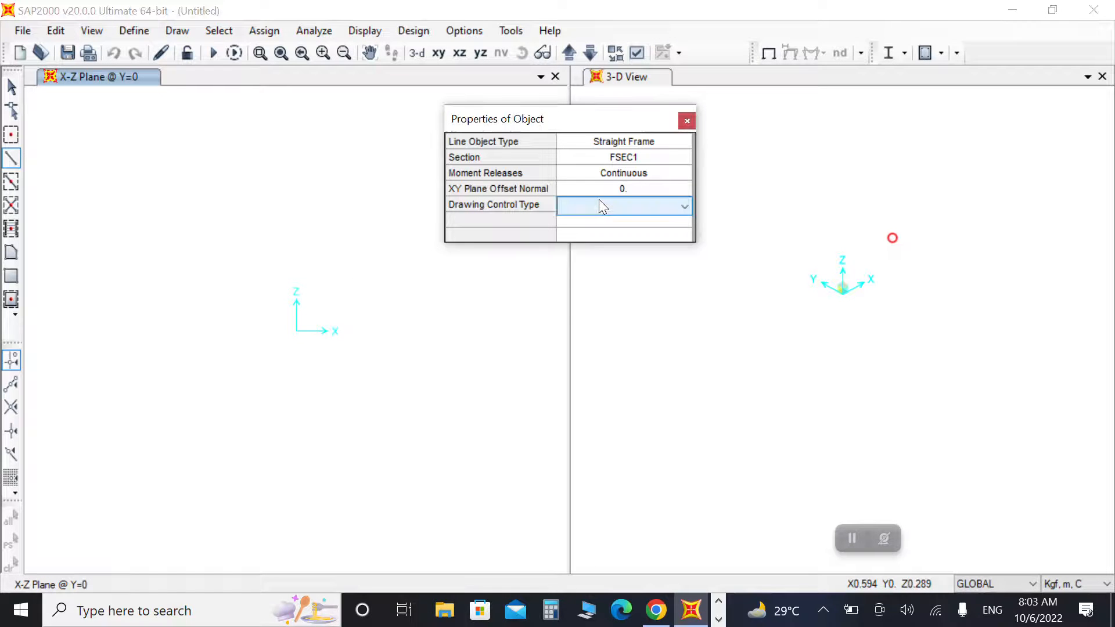
pyautogui.click(599, 200)
pyautogui.click(577, 271)
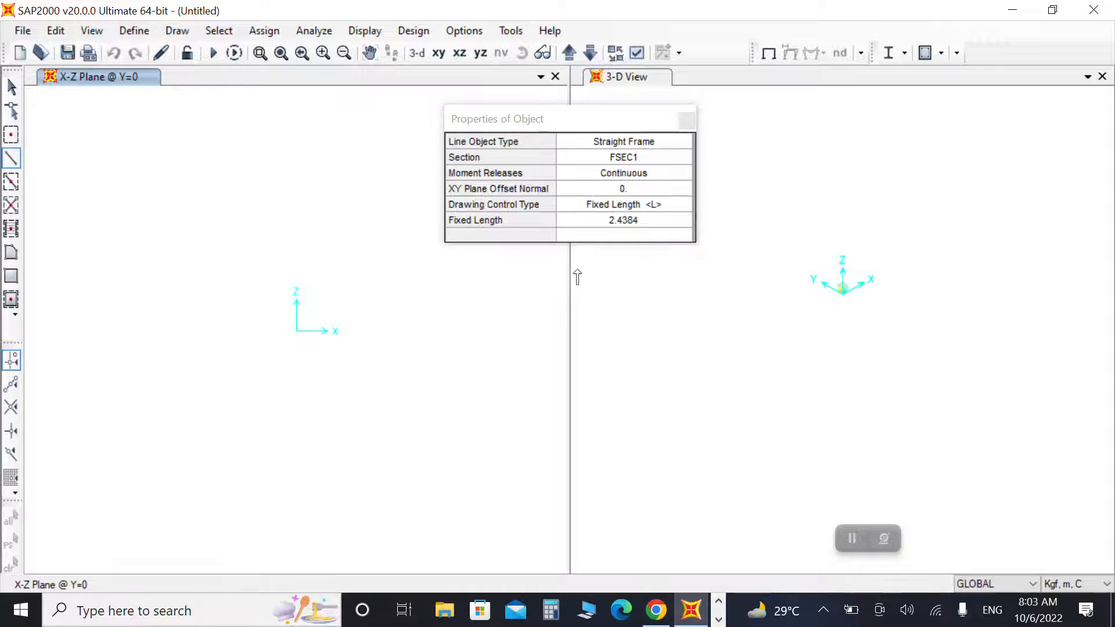
pyautogui.click(644, 224)
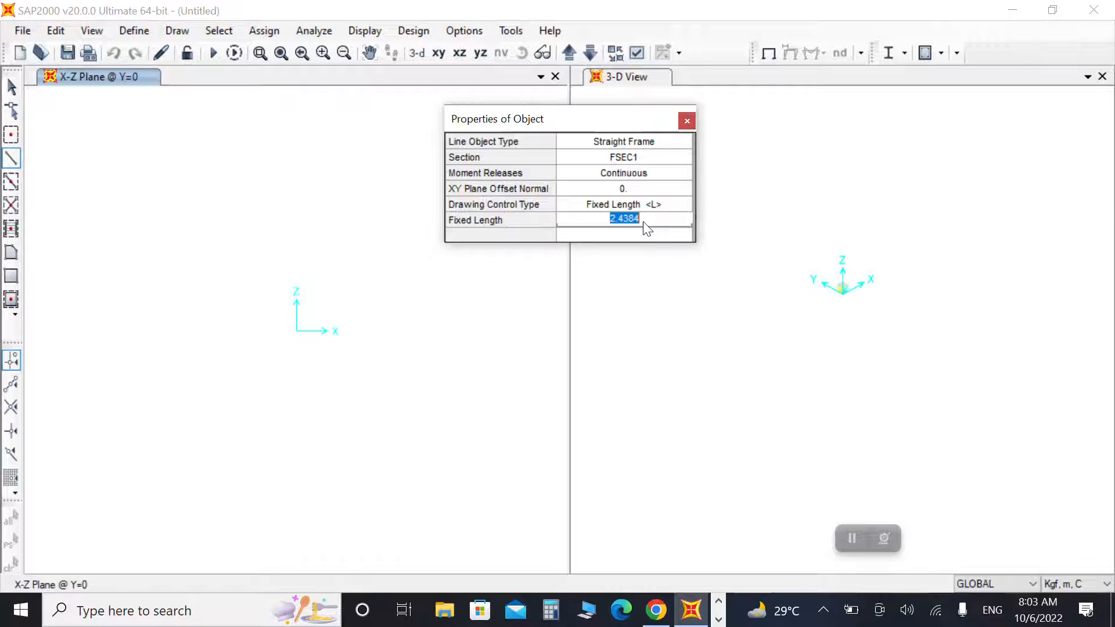
pyautogui.write('6')
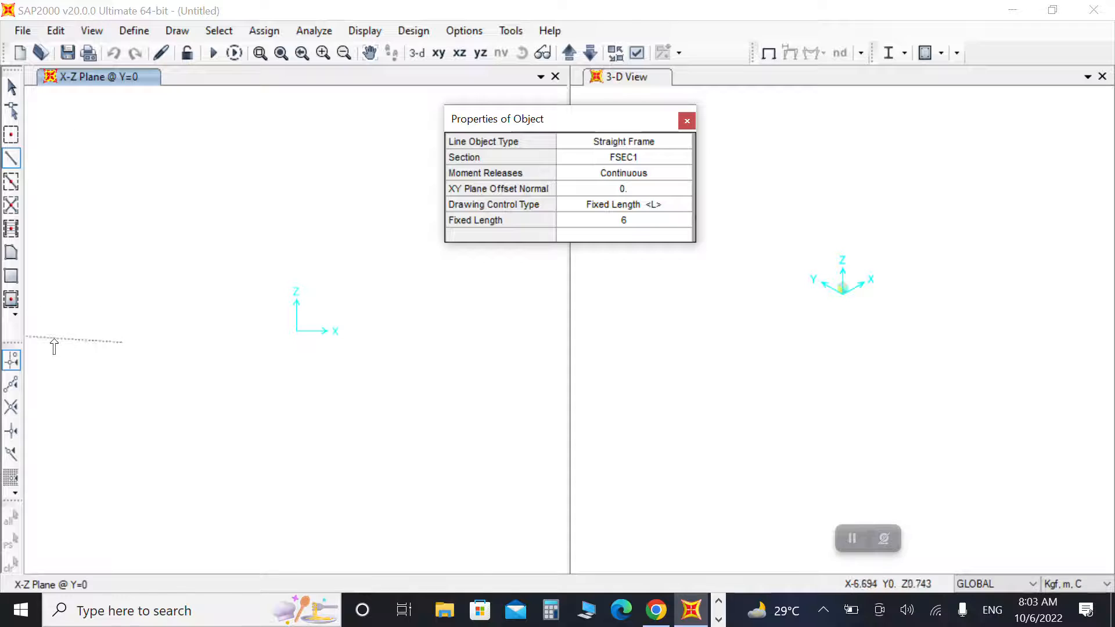
pyautogui.click(271, 346)
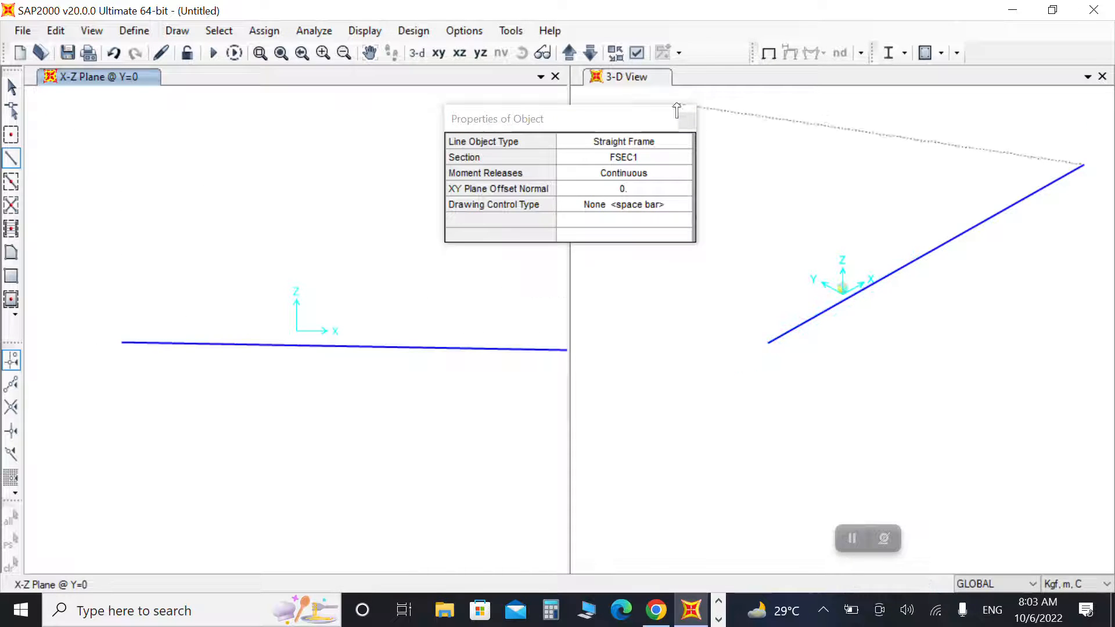
pyautogui.press('Escape')
pyautogui.scroll(3, 335, 306)
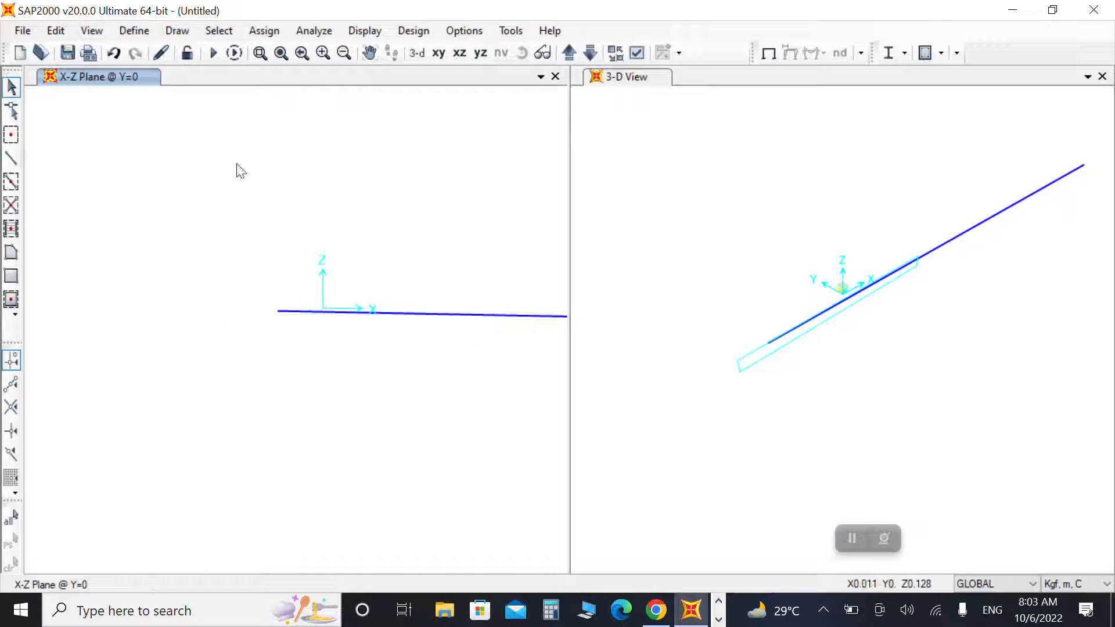
pyautogui.click(281, 52)
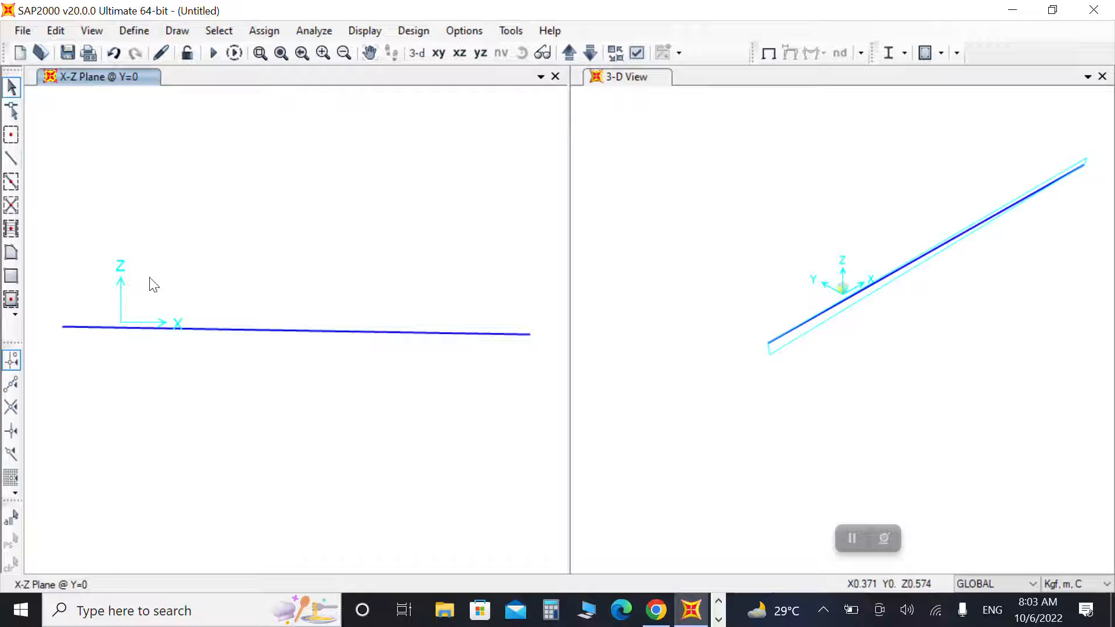
# - Move the frame's start joint to the global origin by setting its X and Z coordinates to 0
pyautogui.click(65, 326)
pyautogui.rightClick(67, 328)
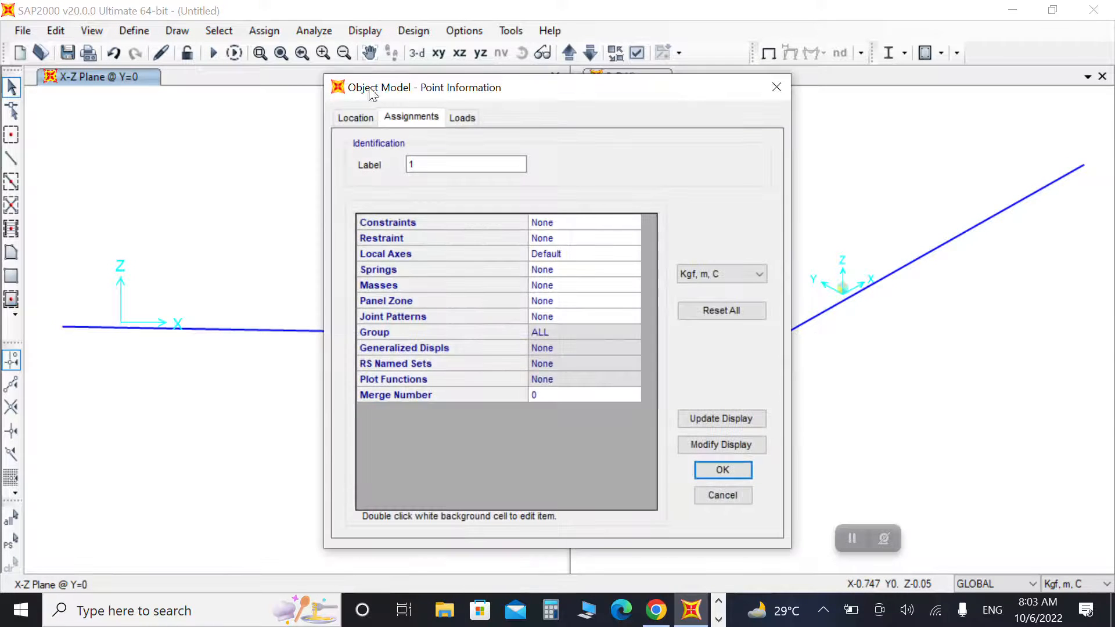
pyautogui.click(366, 119)
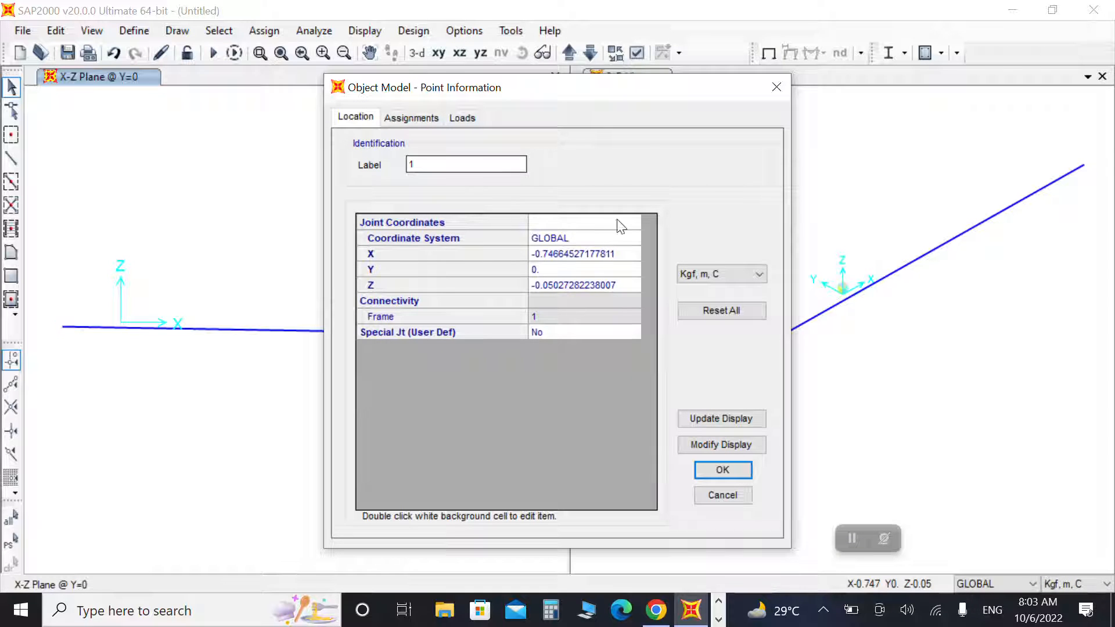
pyautogui.doubleClick(567, 256)
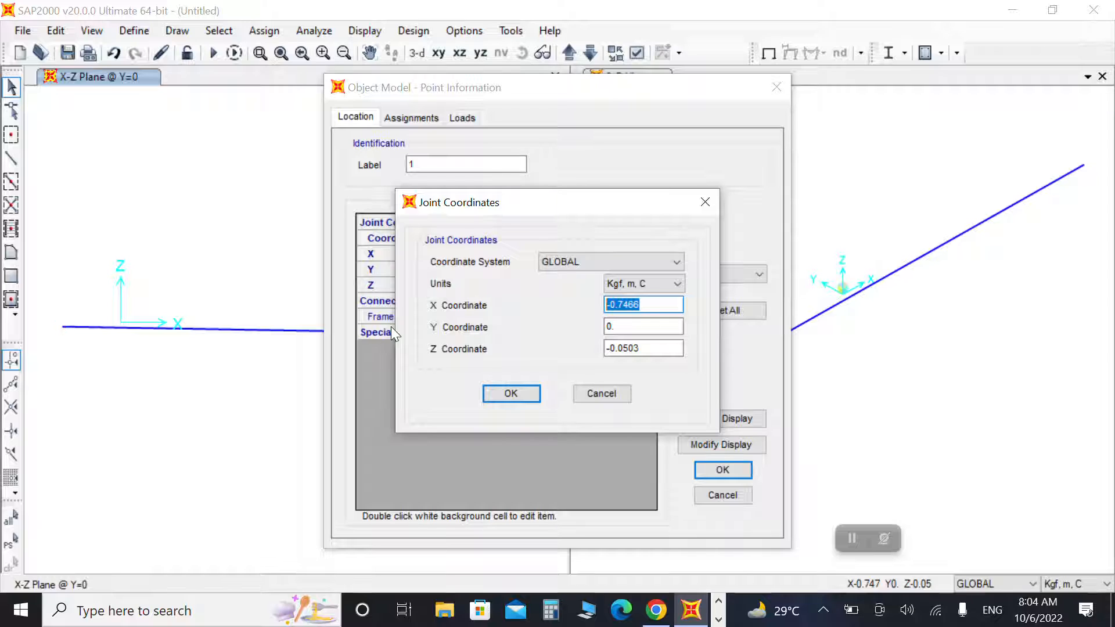
pyautogui.write('0')
pyautogui.moveTo(640, 347); pyautogui.dragTo(553, 347)
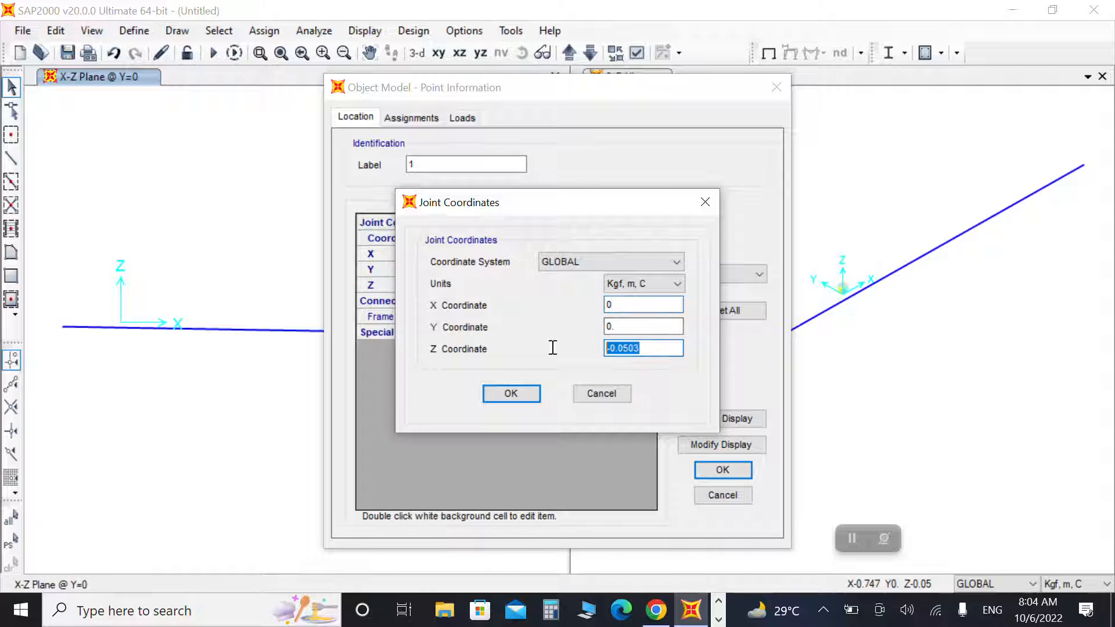
pyautogui.write('0')
pyautogui.click(503, 389)
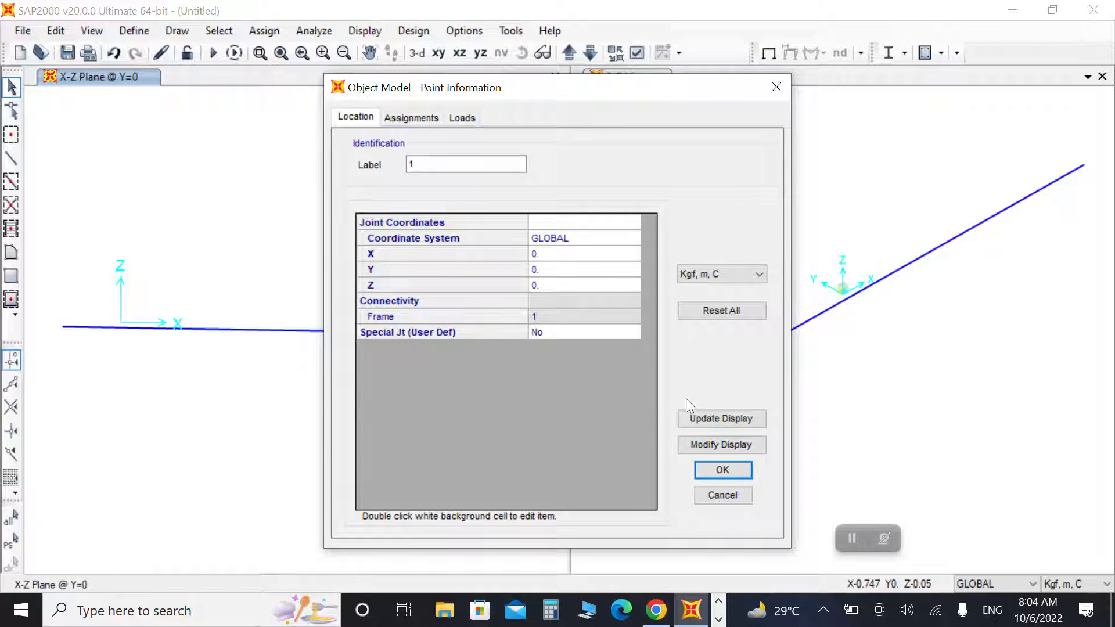
pyautogui.click(704, 468)
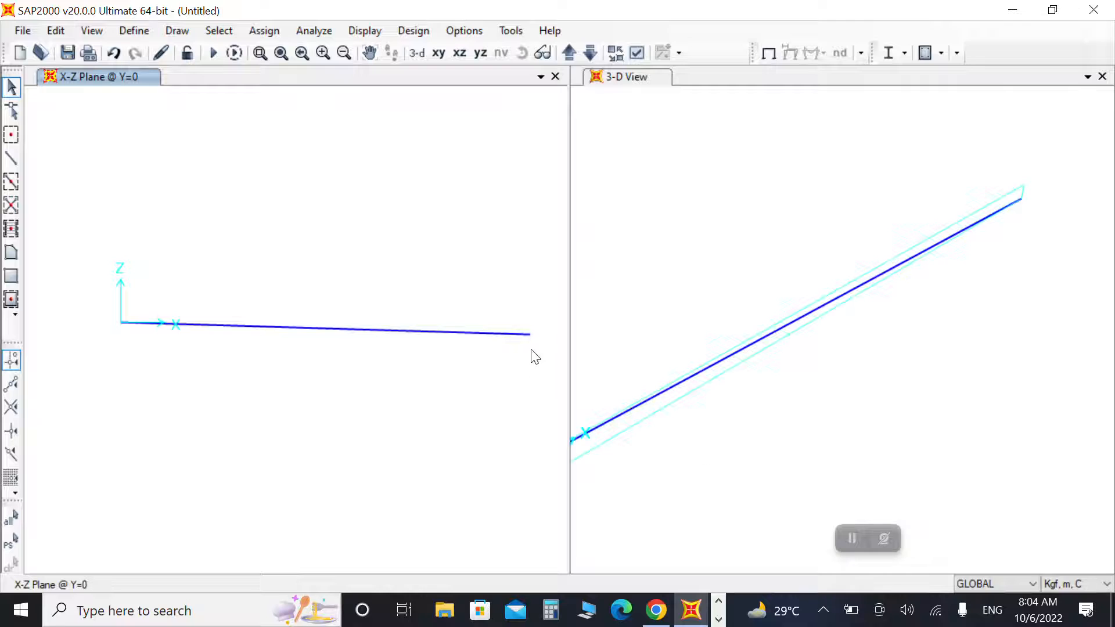
# - Set the frame's far end joint coordinates to X 6 m and Z 0
pyautogui.moveTo(540, 329); pyautogui.dragTo(522, 352)
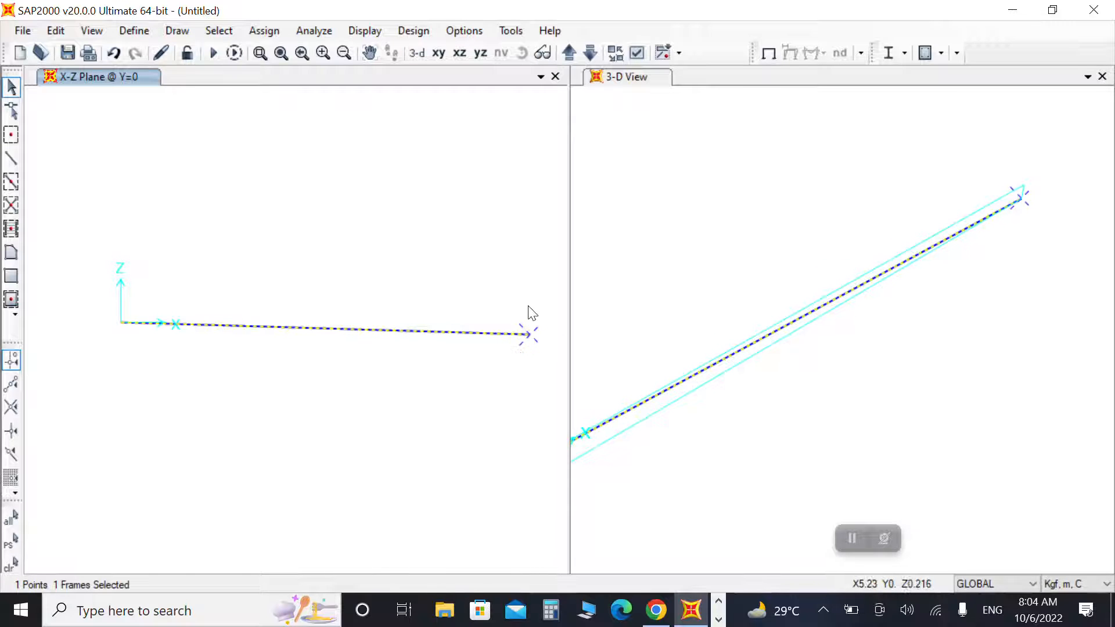
pyautogui.click(530, 313)
pyautogui.rightClick(528, 337)
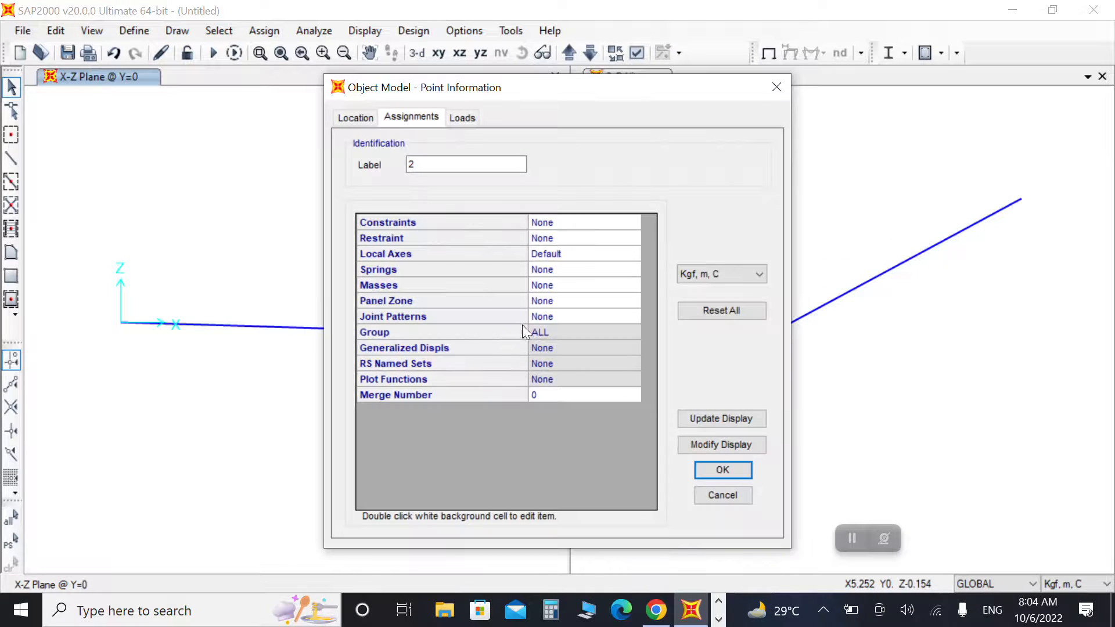
pyautogui.click(368, 117)
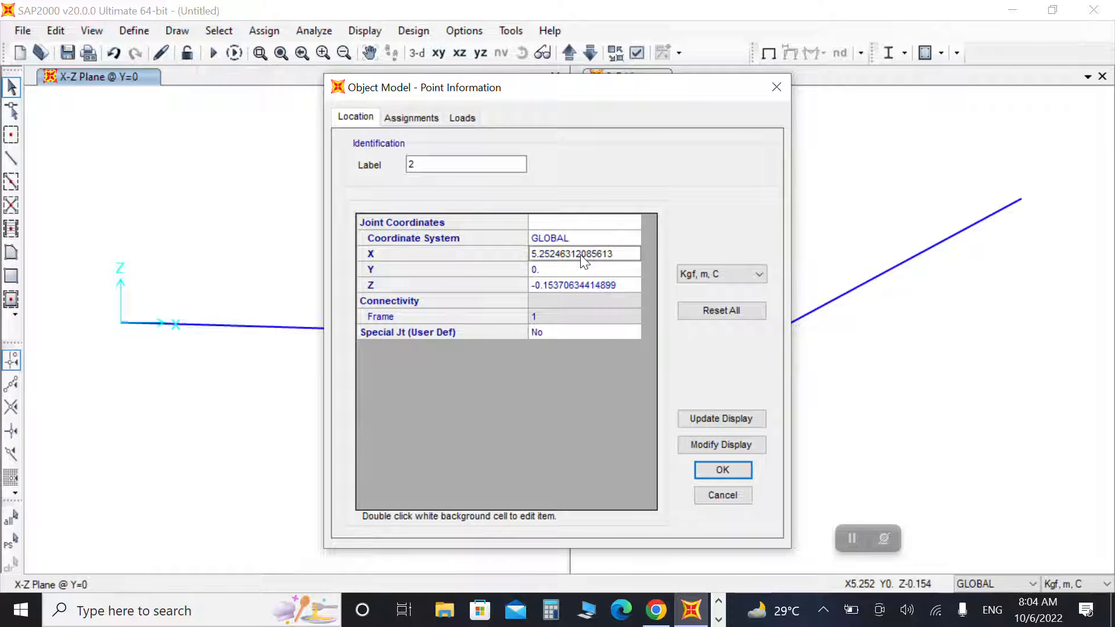
pyautogui.doubleClick(581, 256)
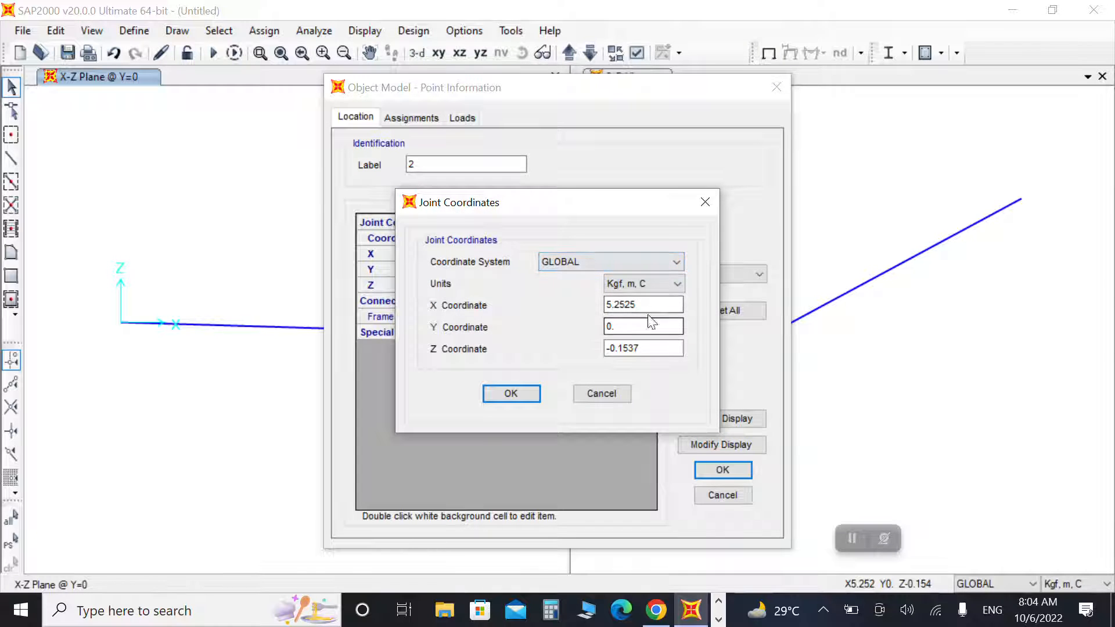
pyautogui.moveTo(650, 305); pyautogui.dragTo(518, 306)
pyautogui.write('6')
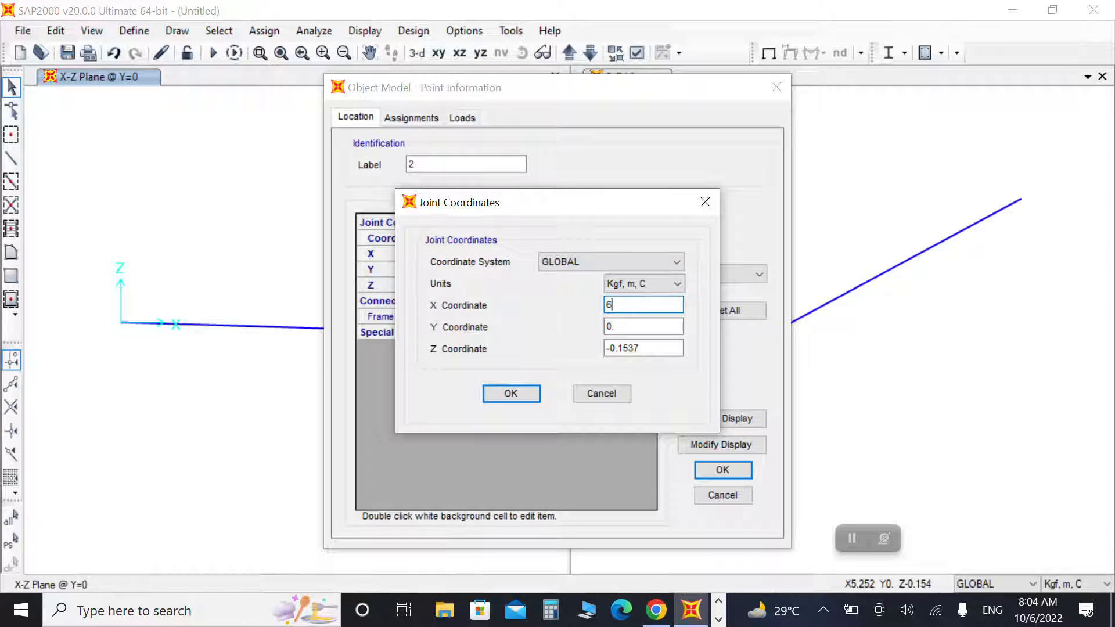
pyautogui.click(653, 348)
pyautogui.press('BackSpace')
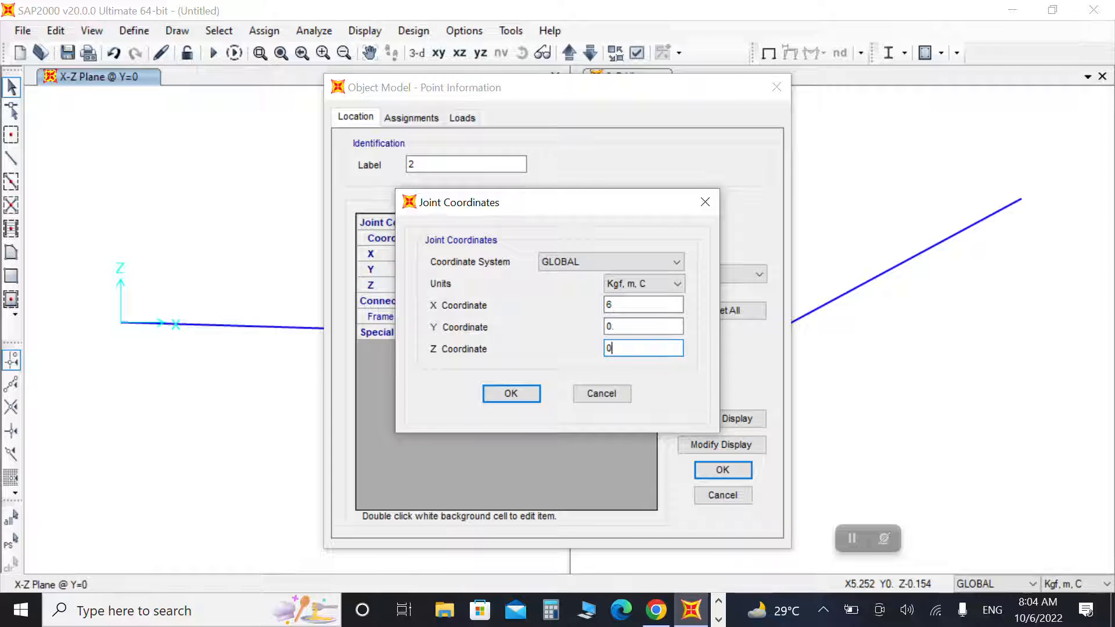
pyautogui.click(510, 393)
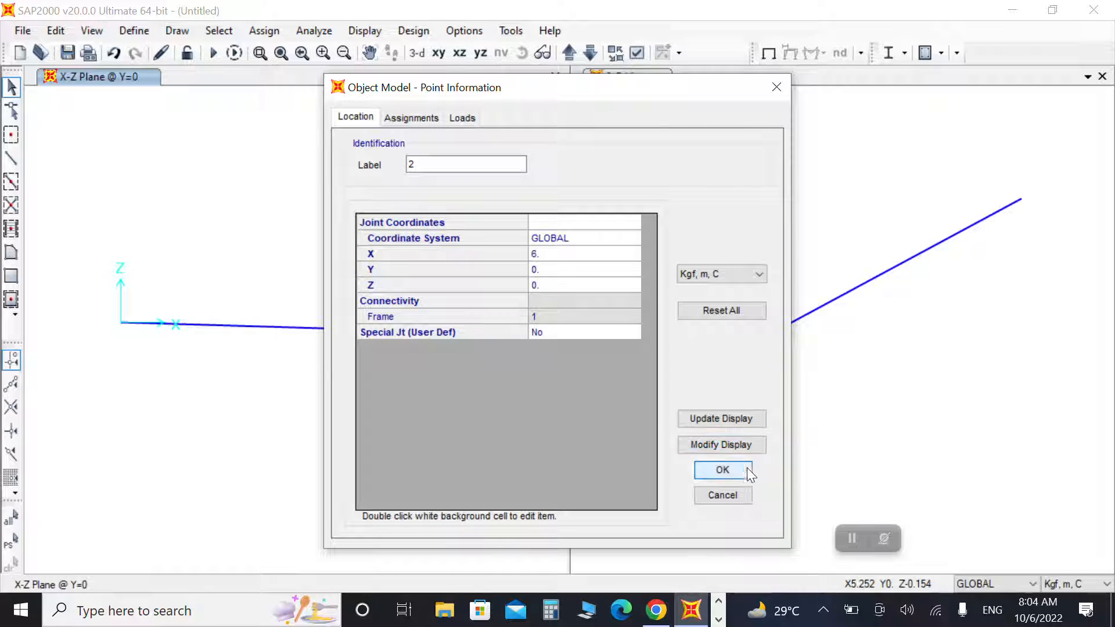
pyautogui.click(736, 470)
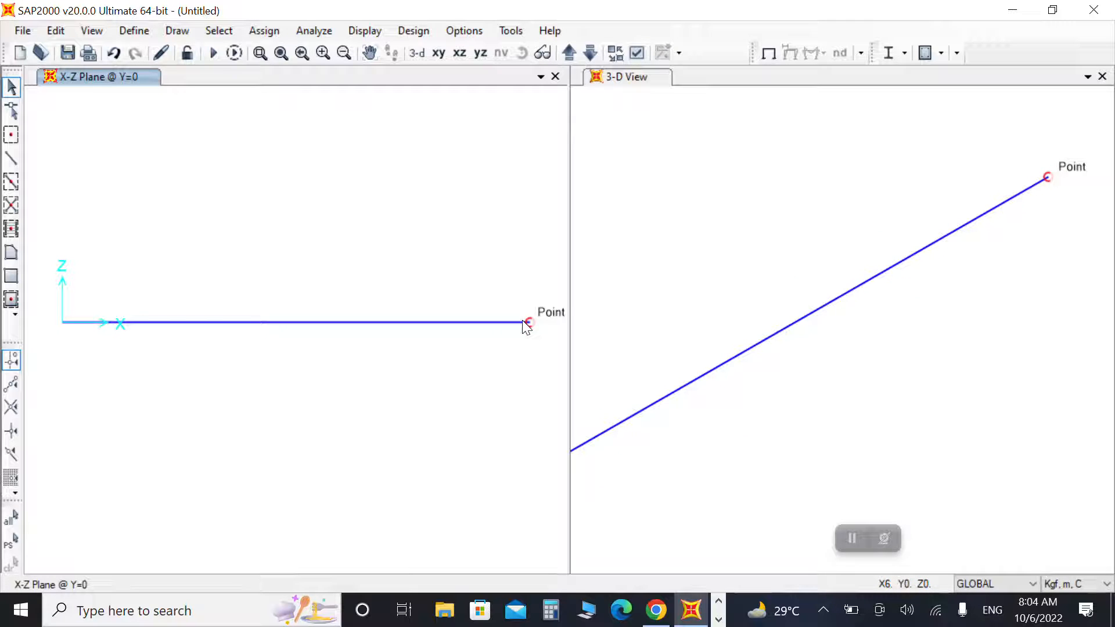
# - Start a new model from the Grid Only template with a Cartesian grid, discarding the changes to the current model
pyautogui.click(20, 52)
pyautogui.click(556, 366)
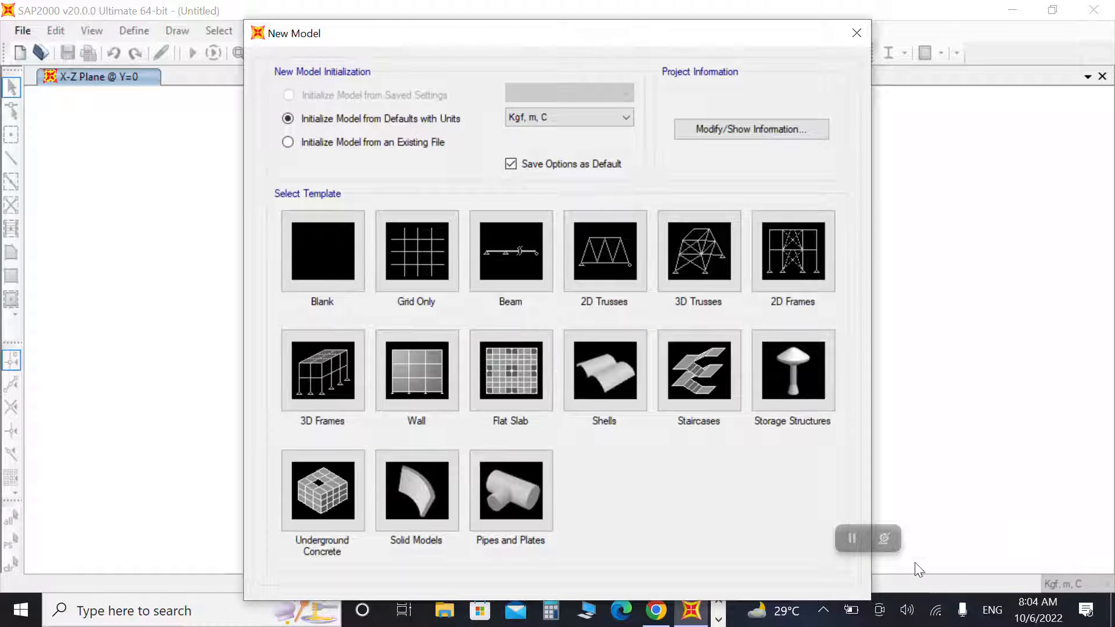
pyautogui.click(848, 539)
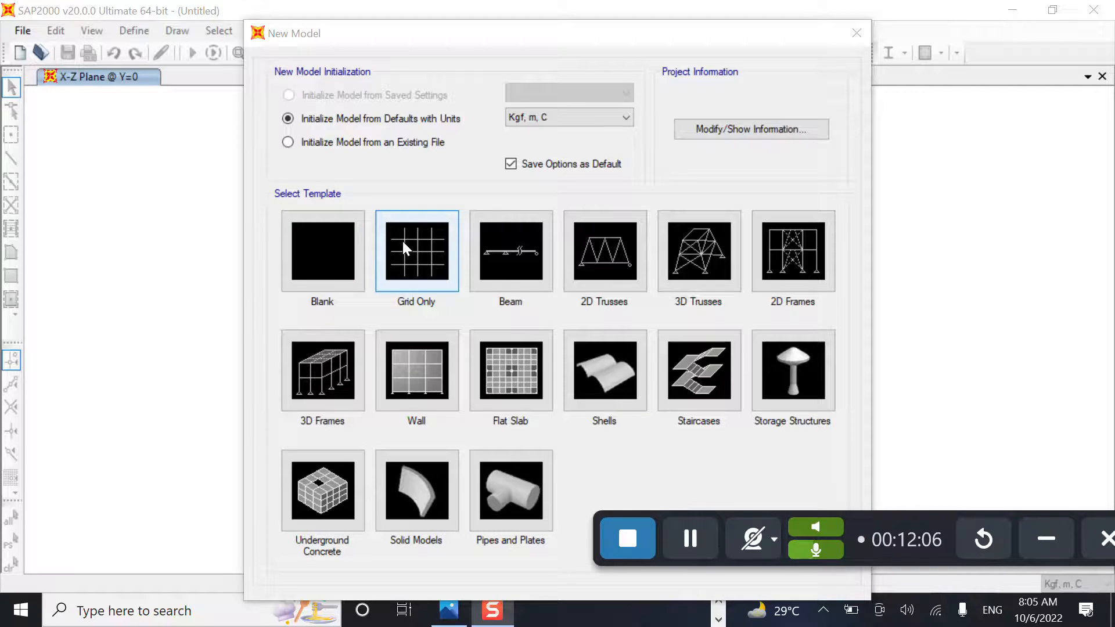
pyautogui.click(403, 244)
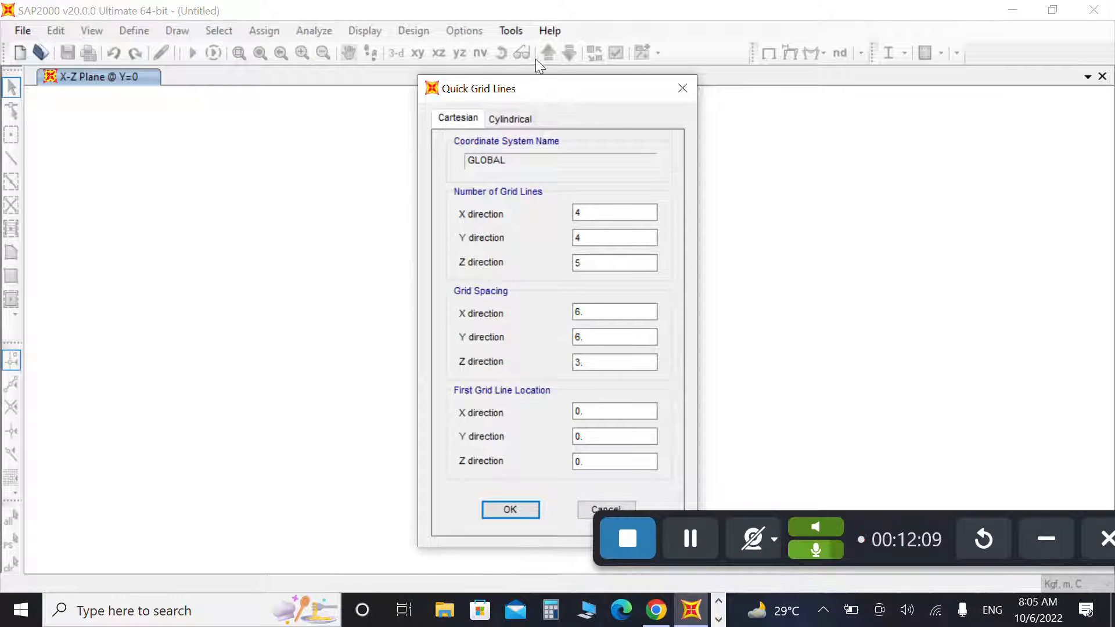
pyautogui.moveTo(539, 95); pyautogui.dragTo(399, 82)
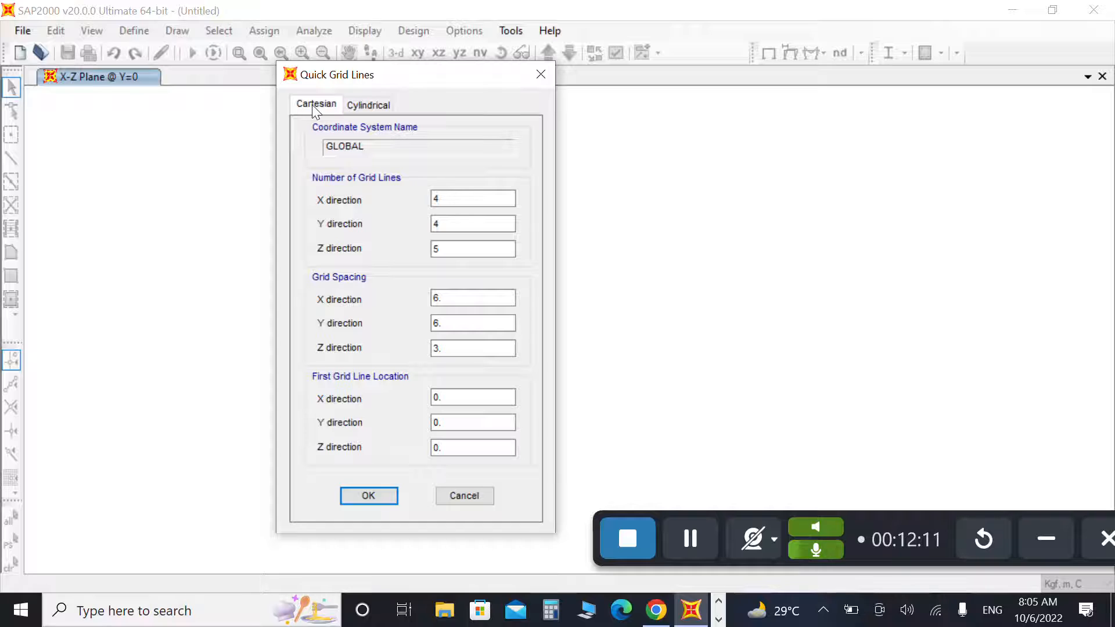
pyautogui.click(353, 103)
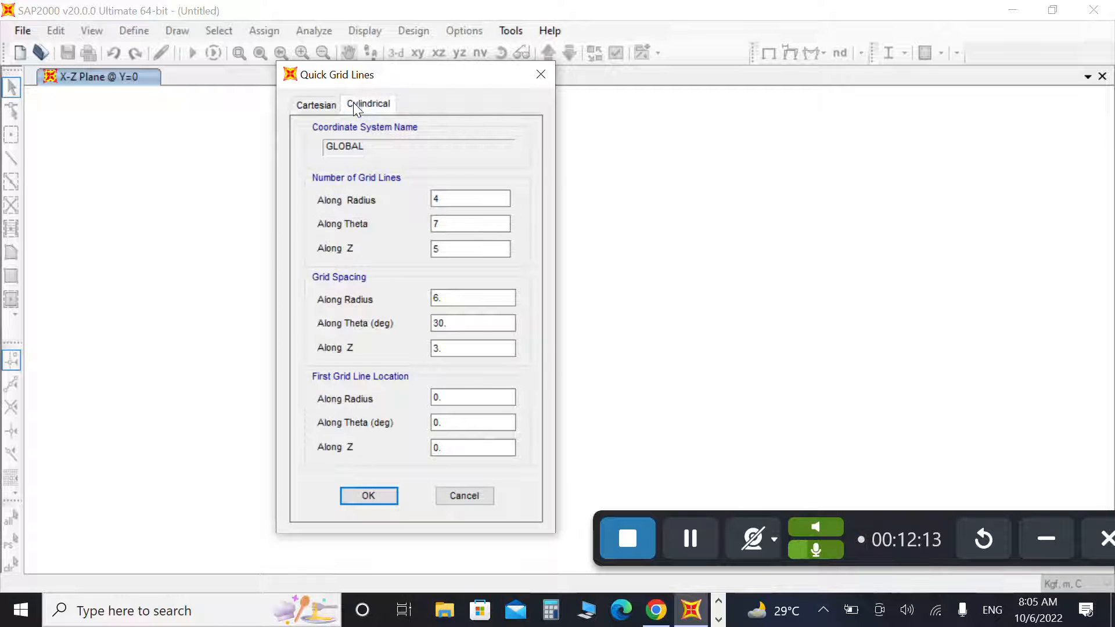
pyautogui.click(316, 103)
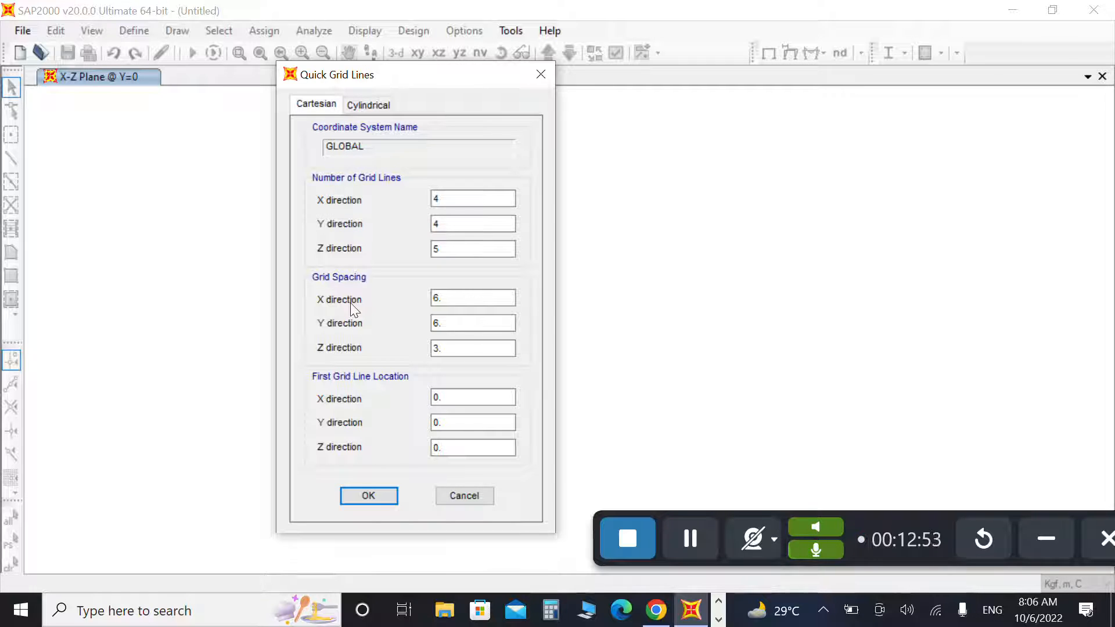
# - Set the number of grid lines to 2 in X, 1 in Y and 1 in Z
pyautogui.doubleClick(453, 200)
pyautogui.press('BackSpace')
pyautogui.write('2')
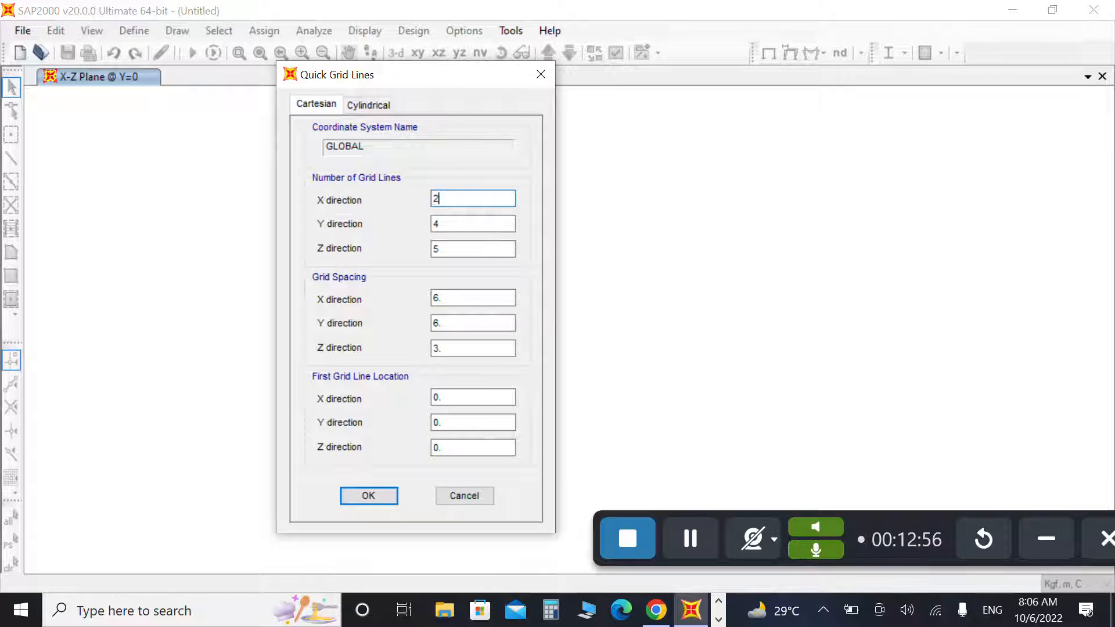
pyautogui.doubleClick(451, 225)
pyautogui.write('1')
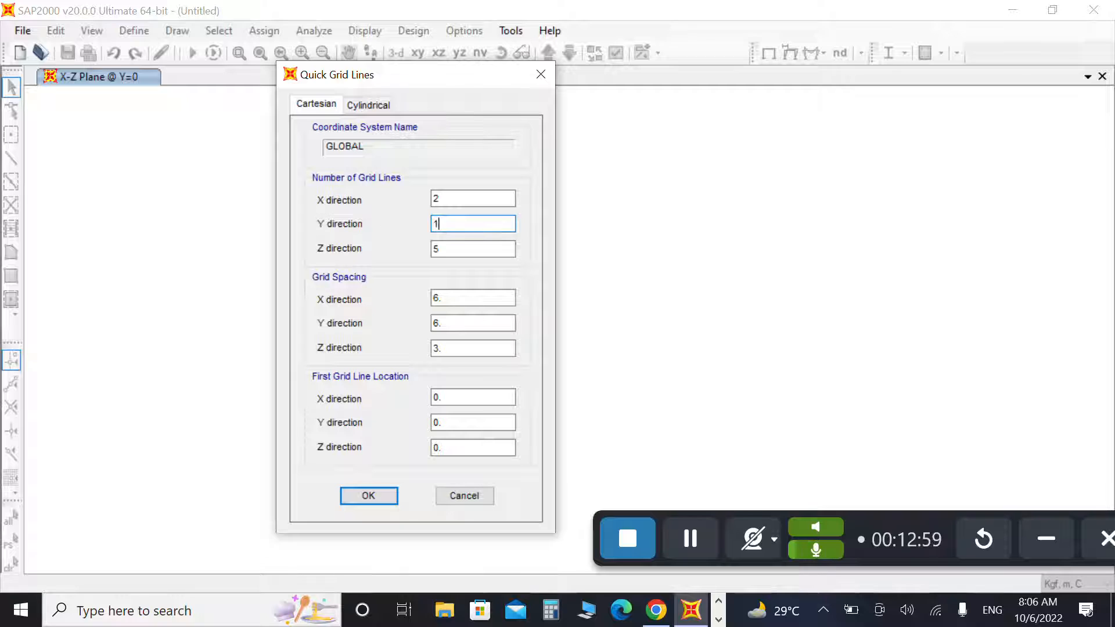
pyautogui.doubleClick(447, 249)
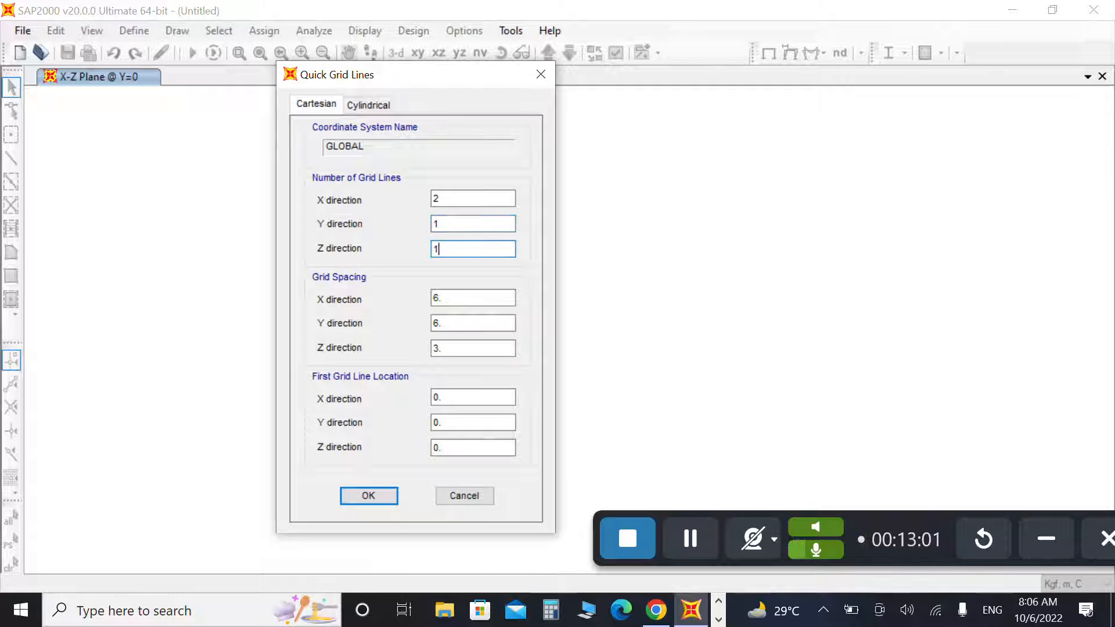
pyautogui.write('1')
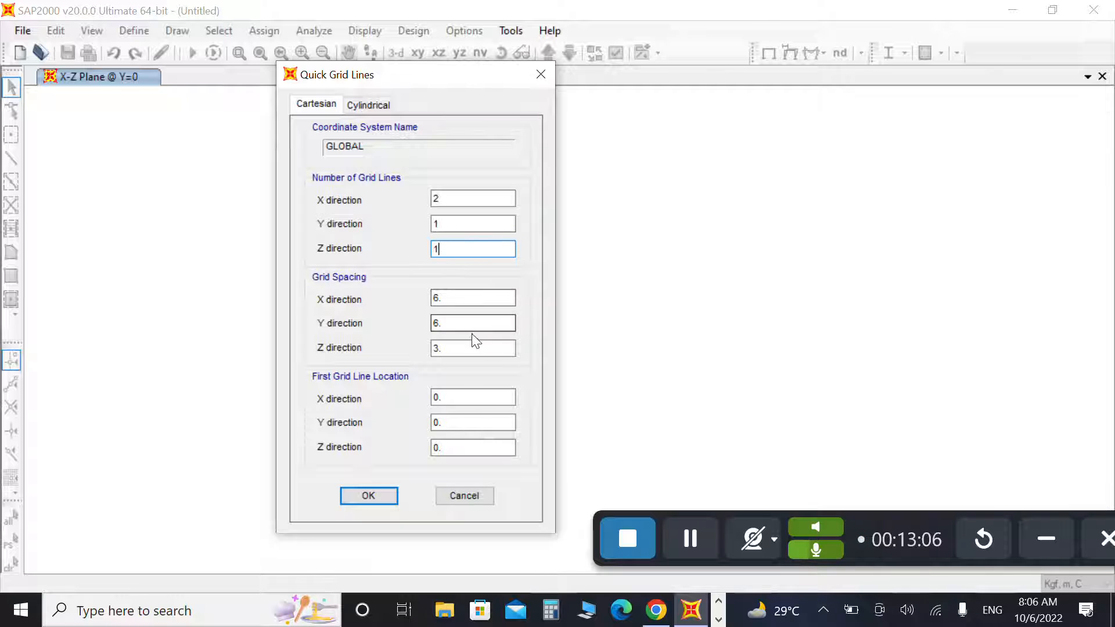
# - Set the grid spacing to 1 m in the Y and Z directions and create the grid
pyautogui.moveTo(458, 325); pyautogui.dragTo(371, 324)
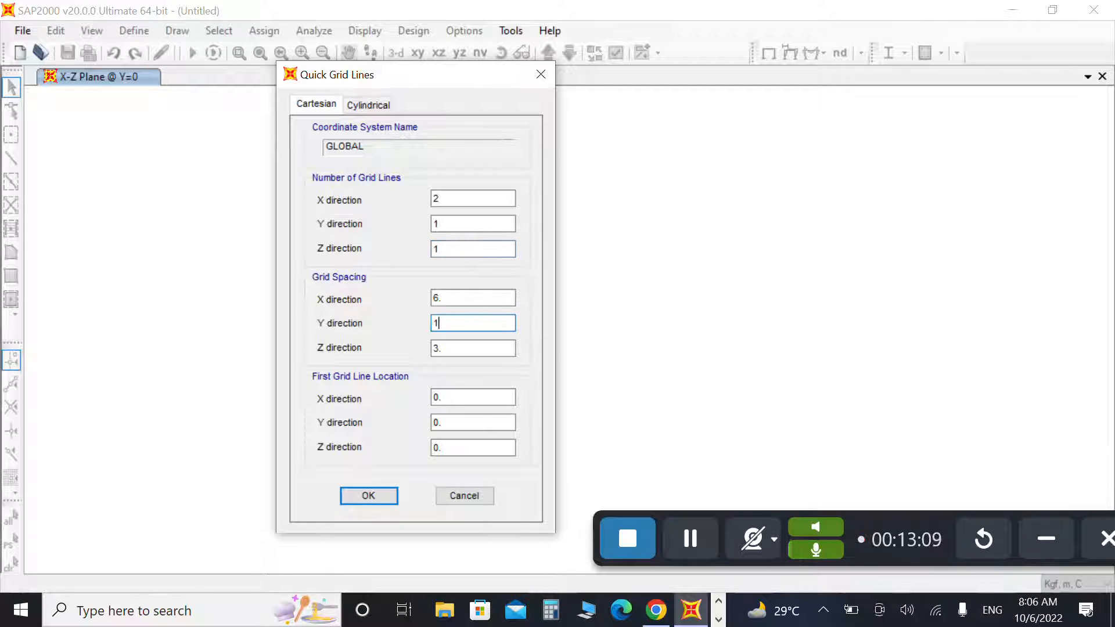
pyautogui.write('1')
pyautogui.moveTo(451, 347); pyautogui.dragTo(403, 347)
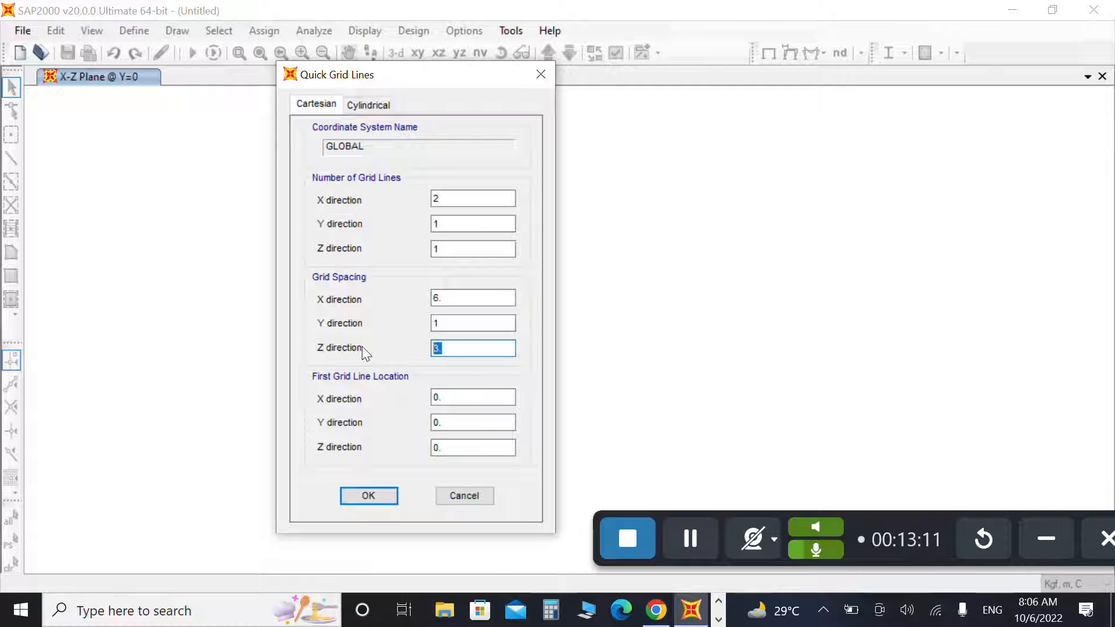
pyautogui.write('1')
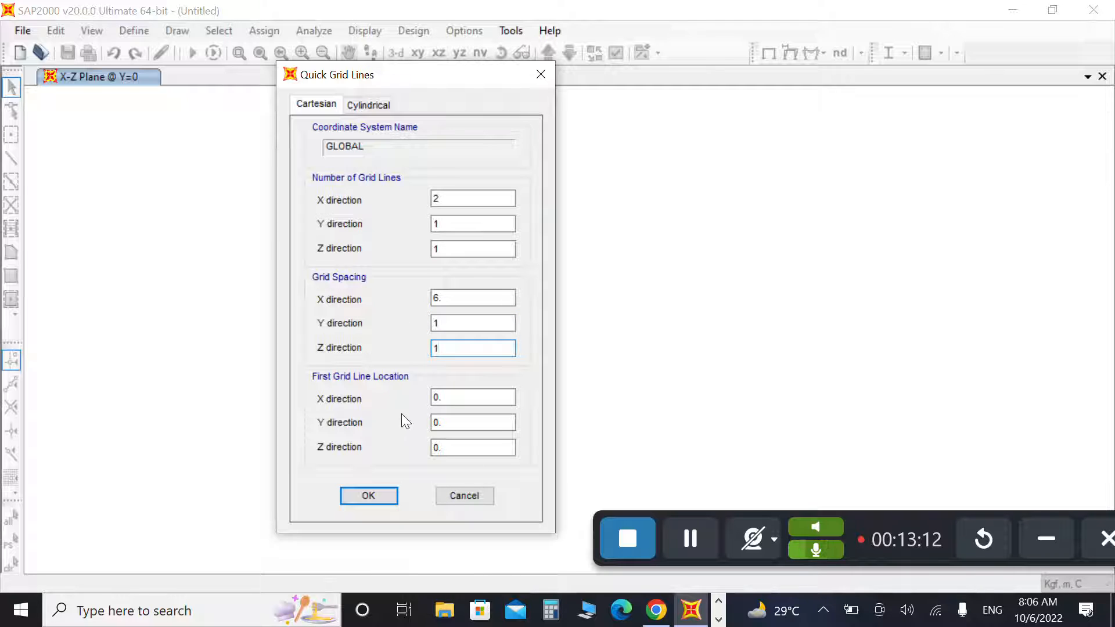
pyautogui.click(391, 497)
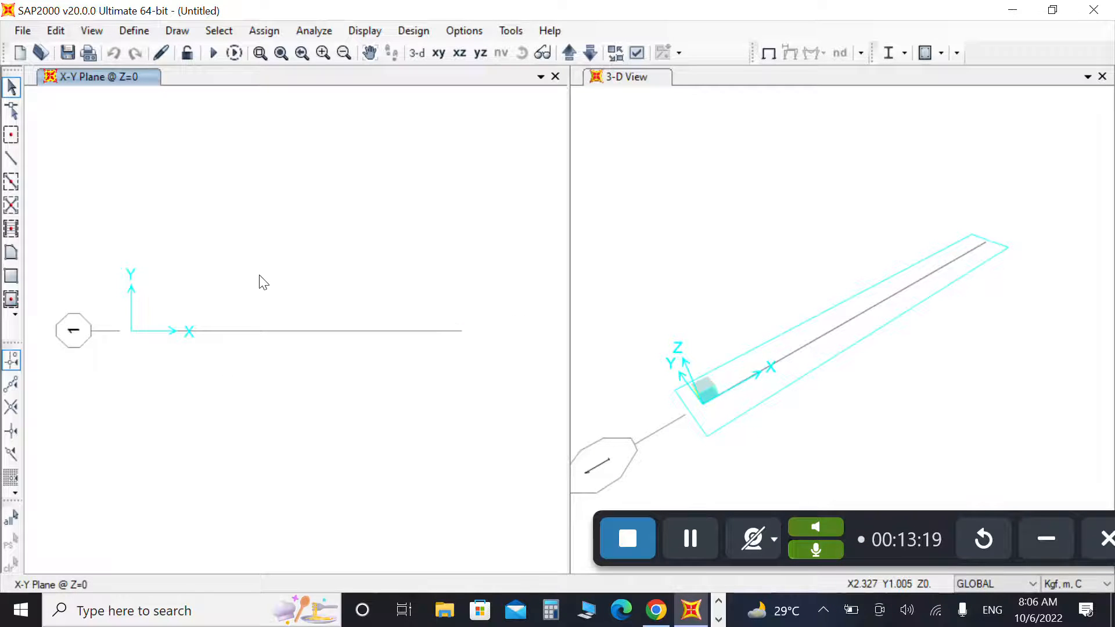
# - Quick-draw a straight frame on the grid line along the X axis in the X-Y view
pyautogui.click(19, 183)
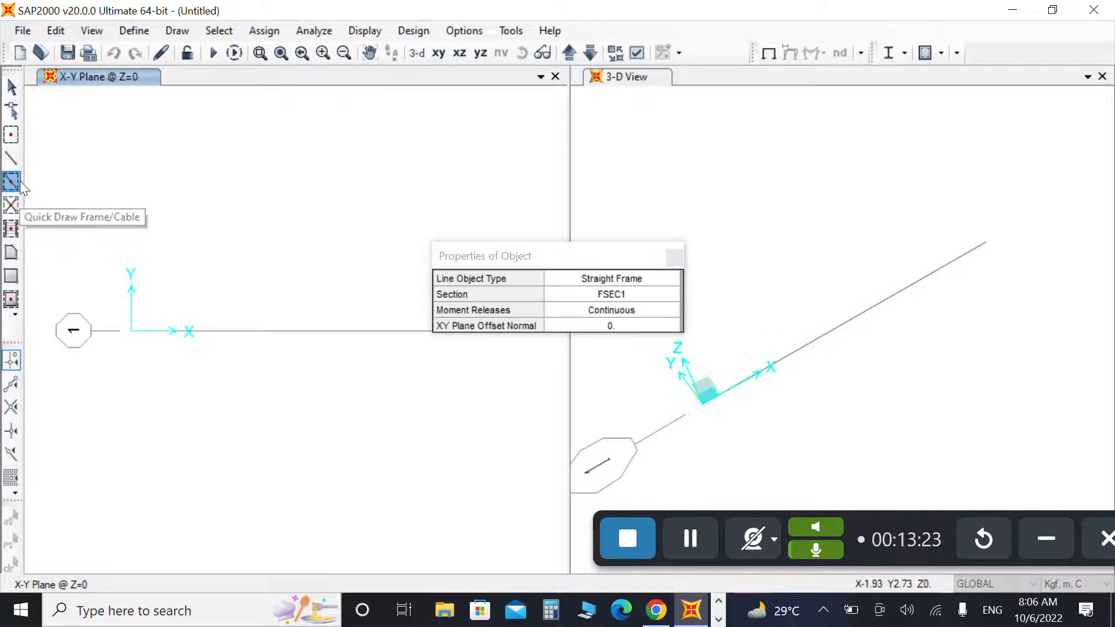
pyautogui.click(279, 333)
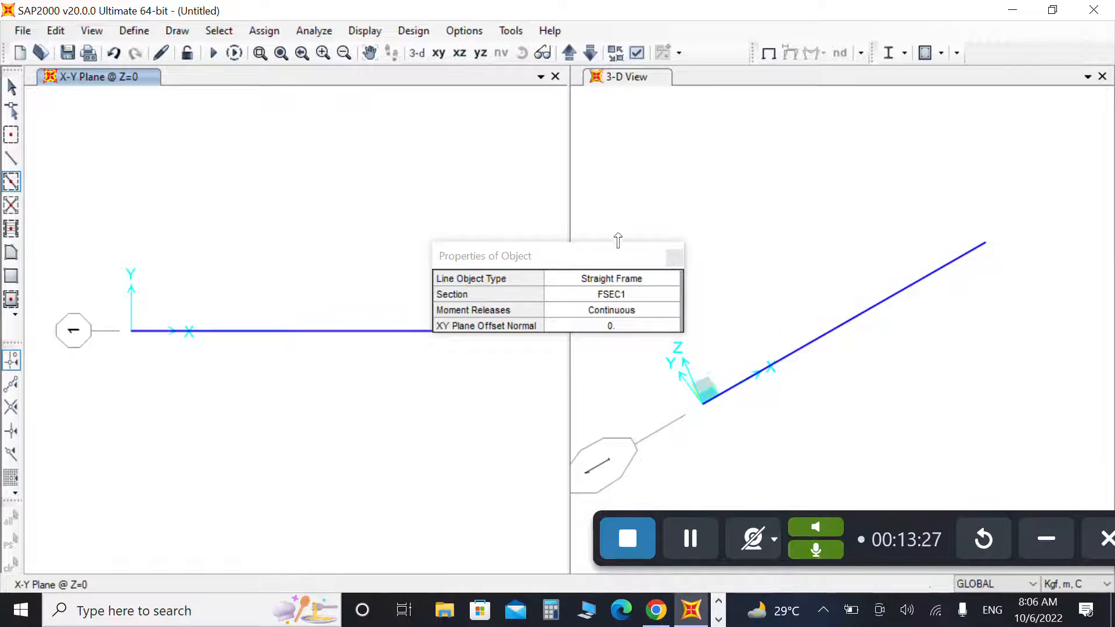
pyautogui.moveTo(562, 262); pyautogui.dragTo(680, 215)
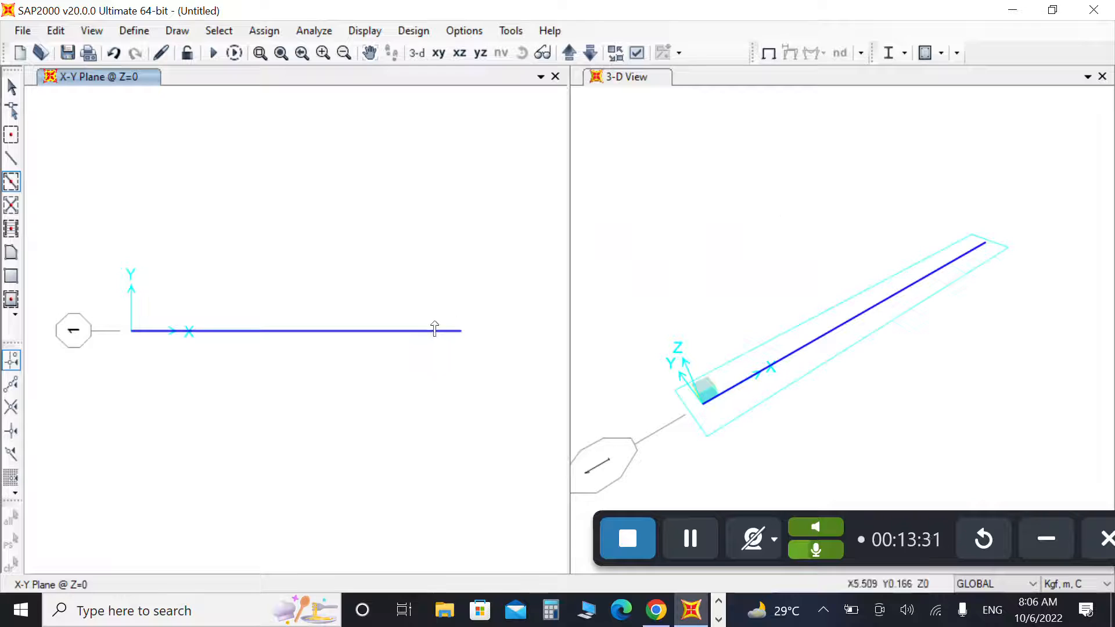
pyautogui.click(461, 337)
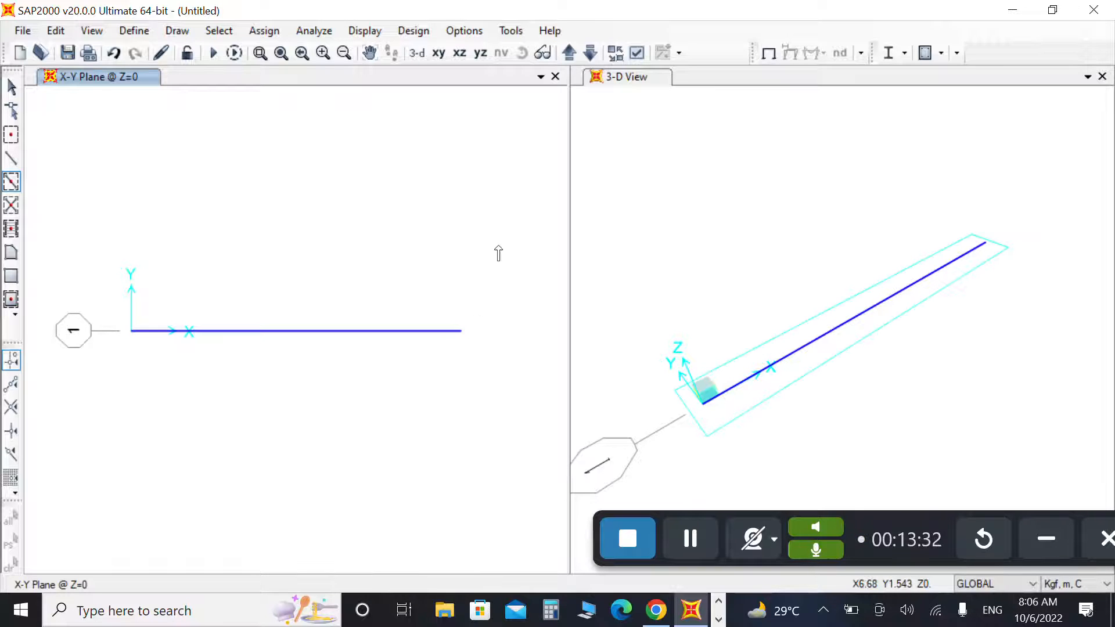
pyautogui.press('Escape')
# - Without saving the current model, create a new one from the Beam template with 1 span of 6 m
pyautogui.click(20, 52)
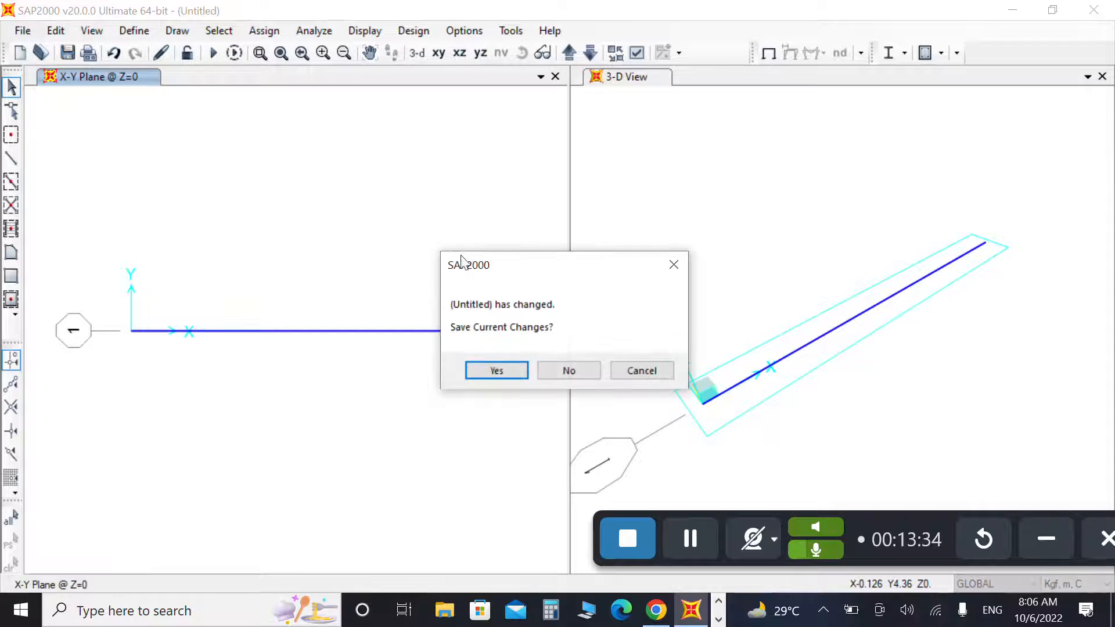
pyautogui.click(566, 375)
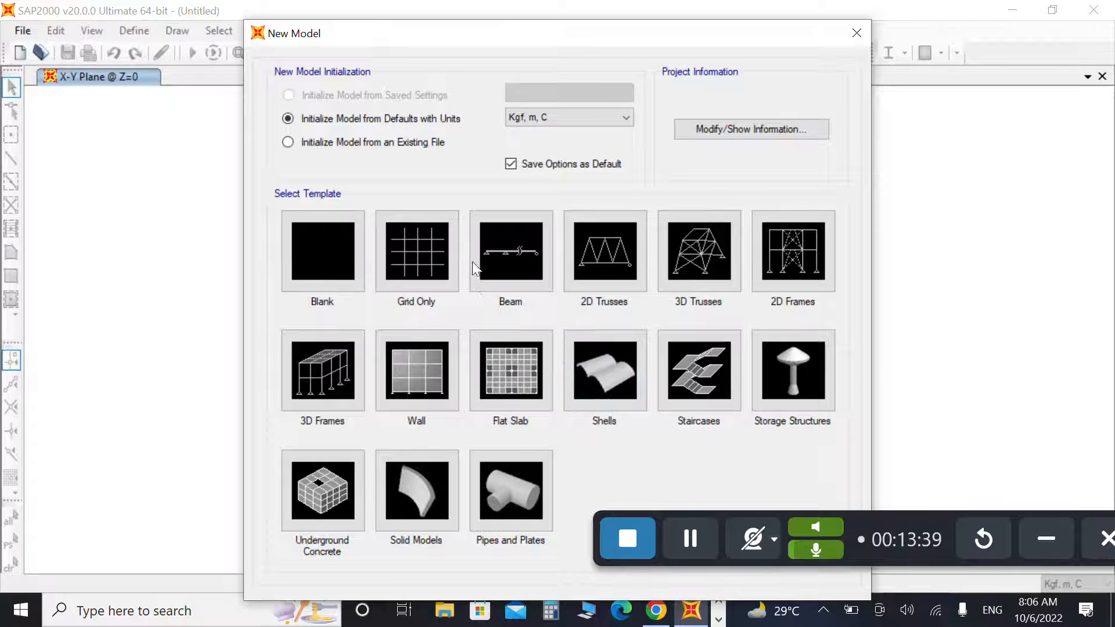
pyautogui.click(507, 234)
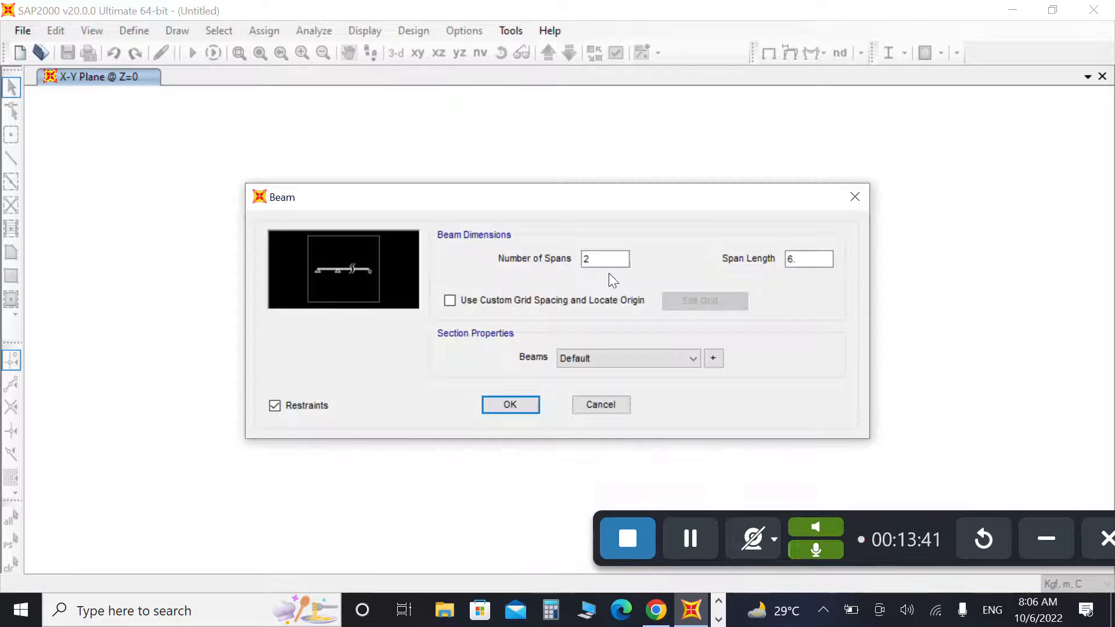
pyautogui.doubleClick(602, 259)
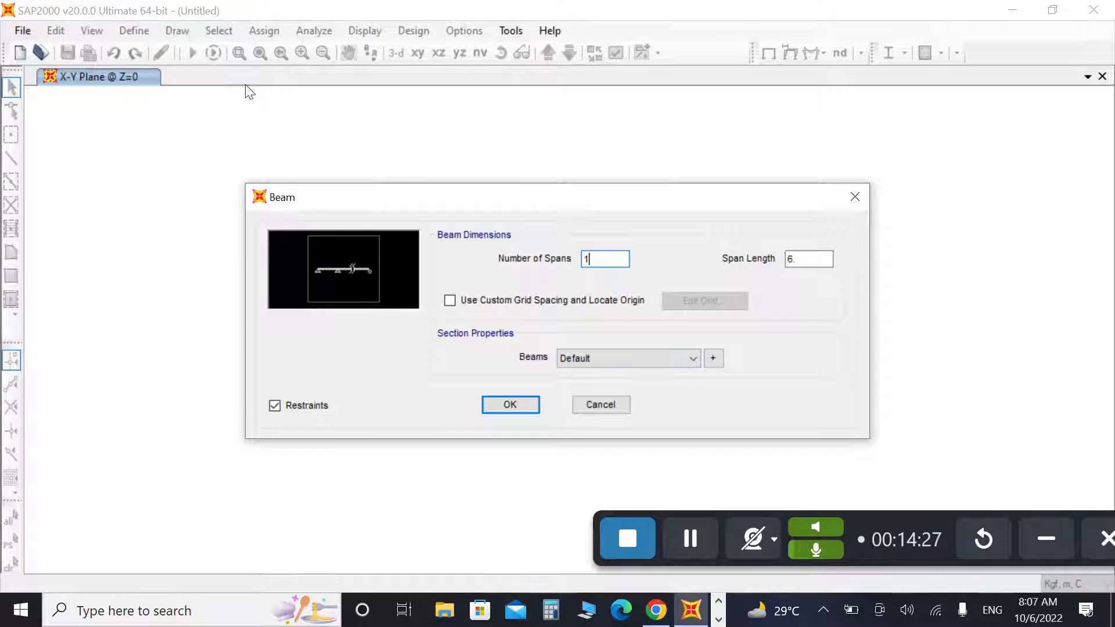
pyautogui.click(525, 404)
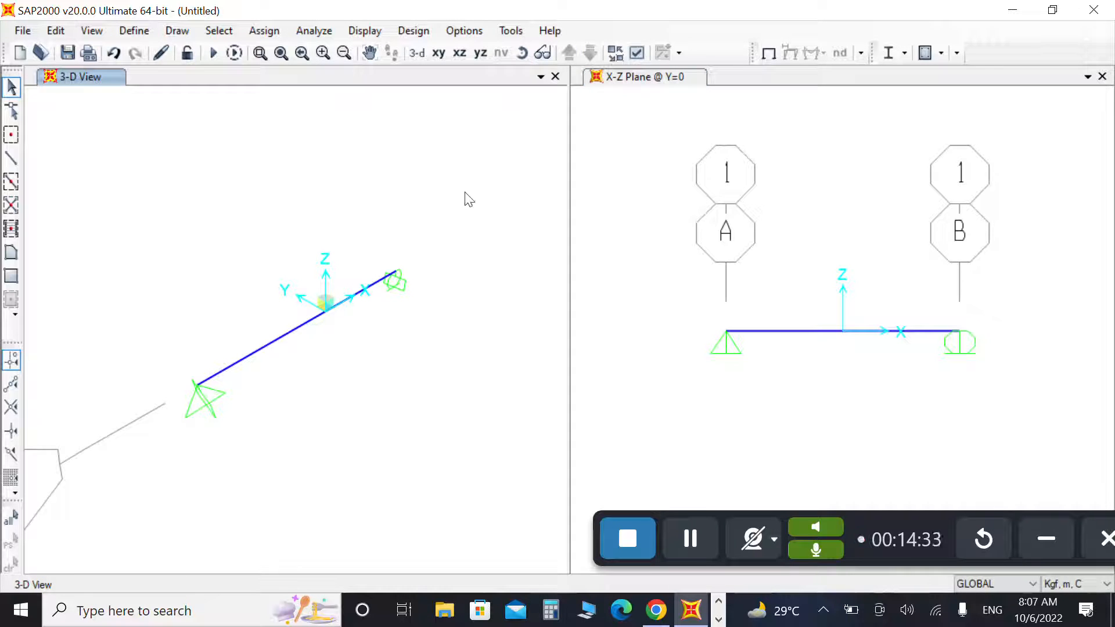
# - Set the first view to the X-Z plane and the second to 3-D, and enlarge the beam in the X-Z view
pyautogui.click(459, 52)
pyautogui.click(641, 146)
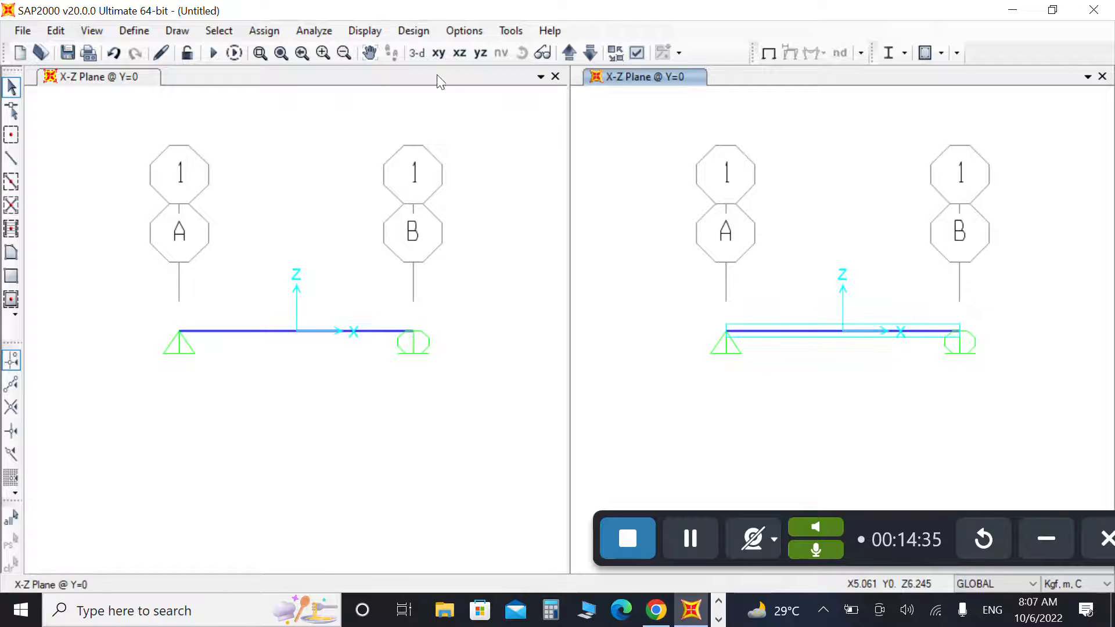
pyautogui.click(417, 52)
pyautogui.click(234, 52)
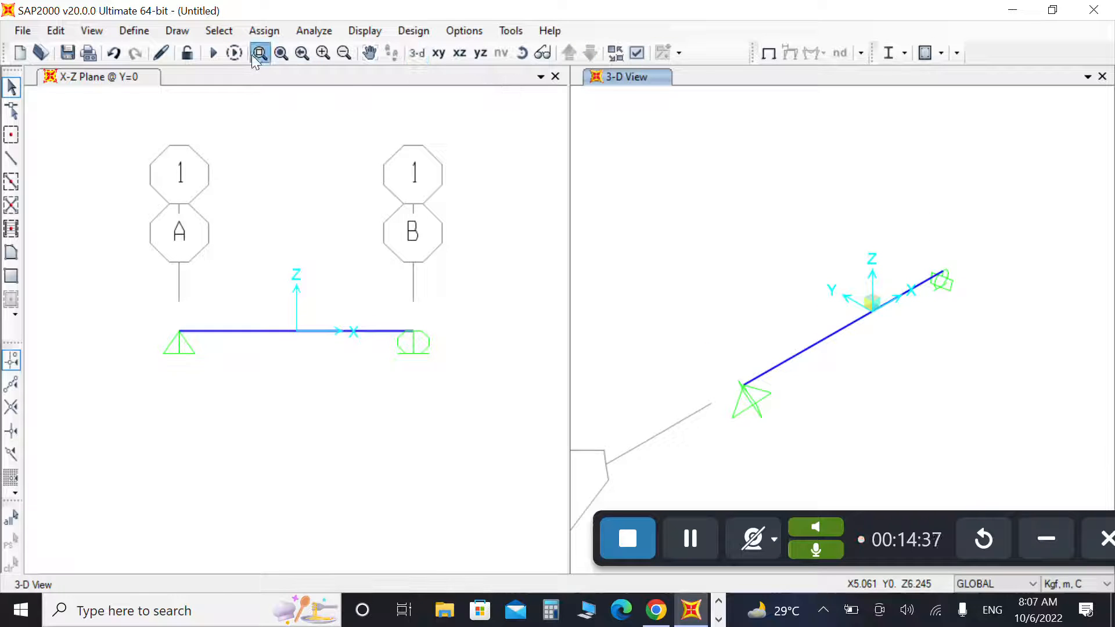
pyautogui.moveTo(472, 277); pyautogui.dragTo(308, 383)
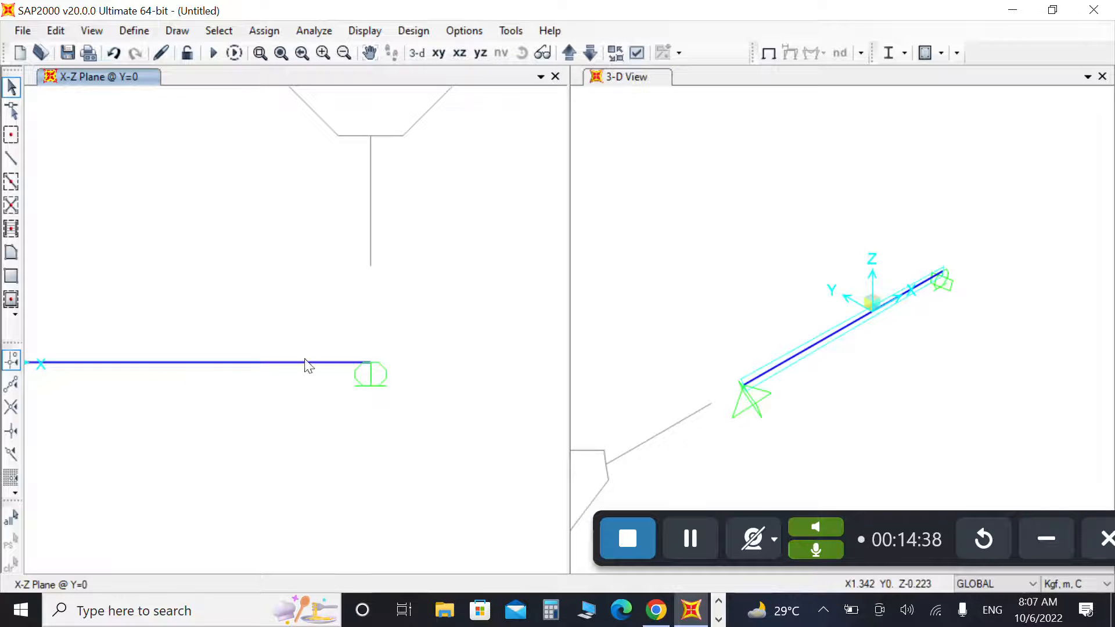
pyautogui.press('F3')
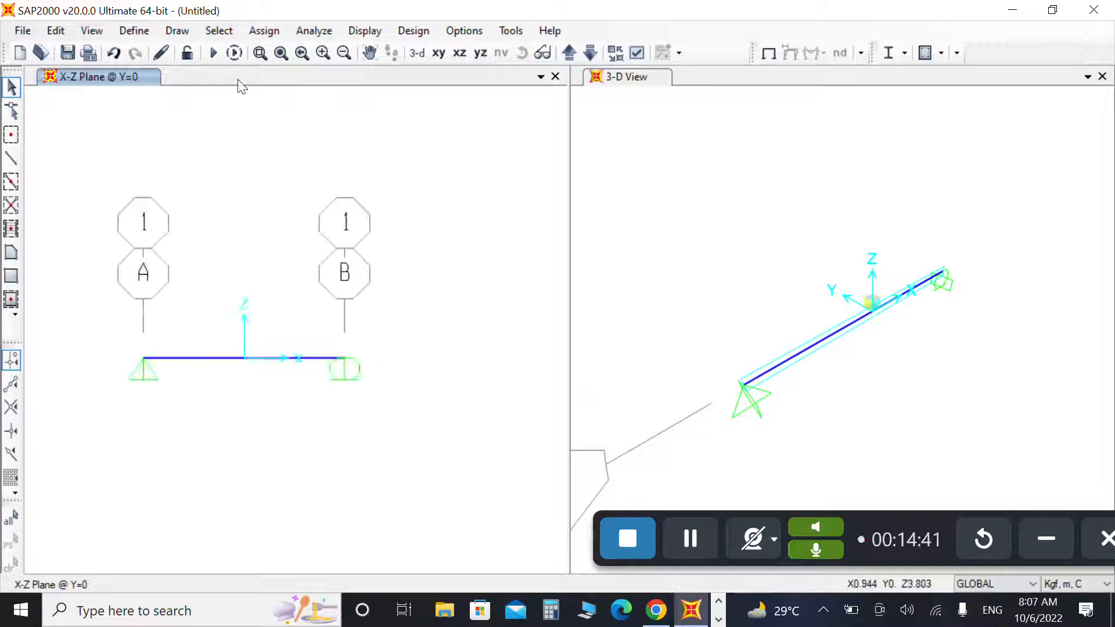
pyautogui.click(259, 53)
pyautogui.moveTo(390, 328); pyautogui.dragTo(88, 415)
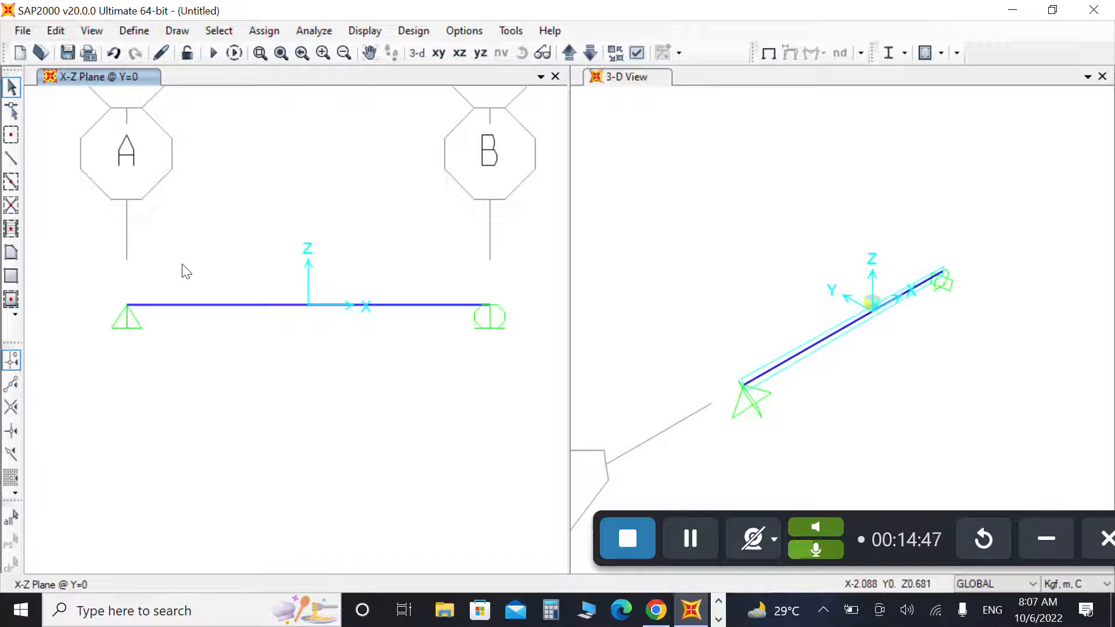
# - Open the 4000Psi material's properties for modification and rename the material Concrete
pyautogui.click(137, 33)
pyautogui.click(150, 51)
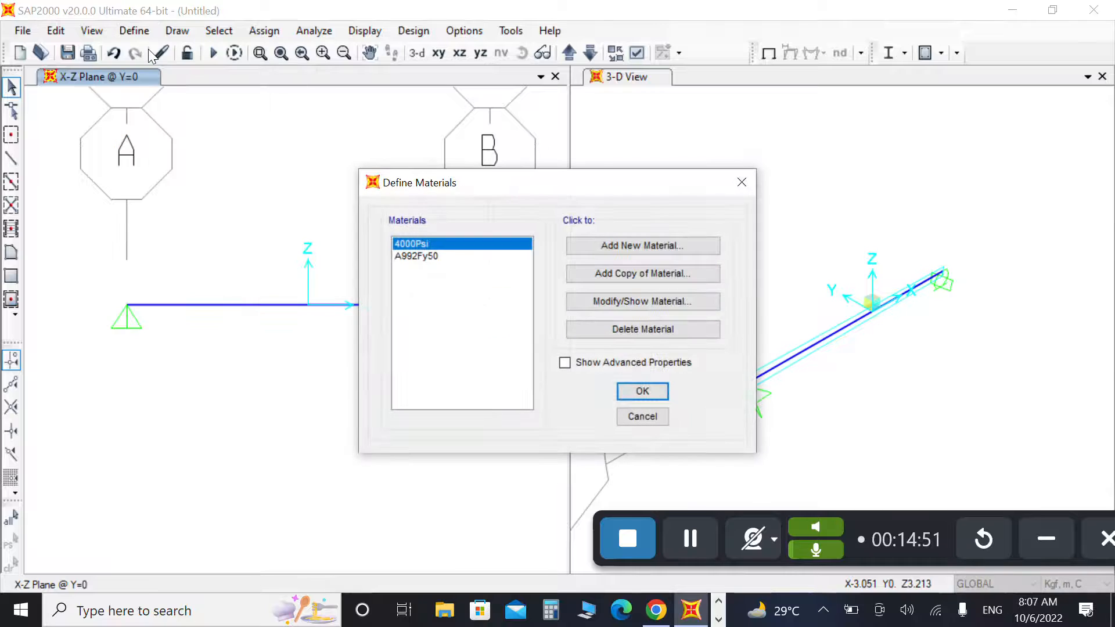
pyautogui.click(415, 257)
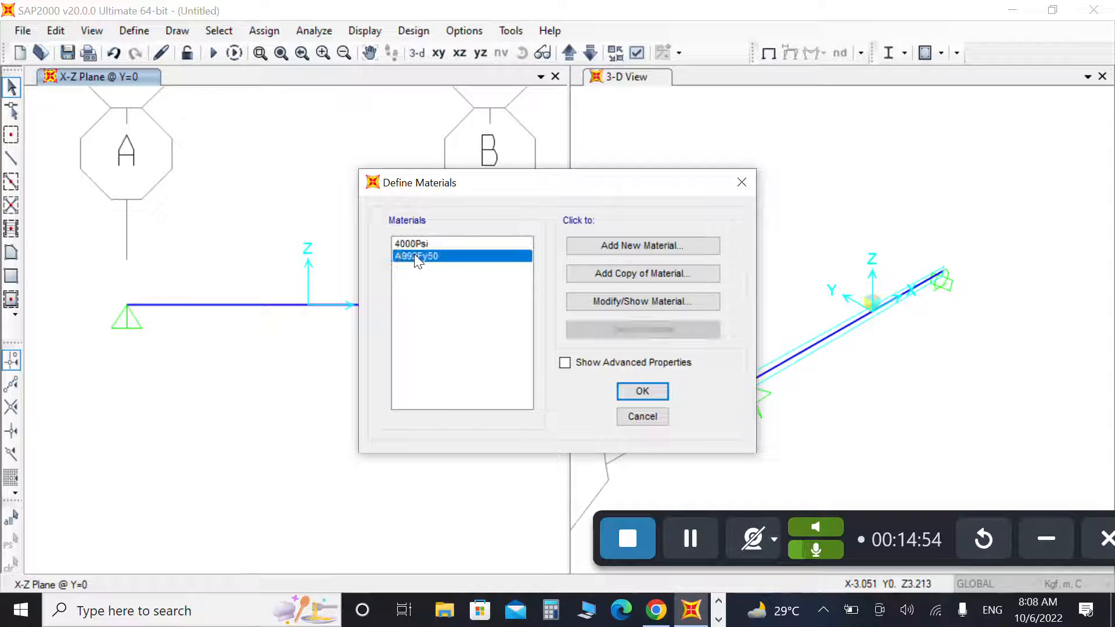
pyautogui.click(419, 242)
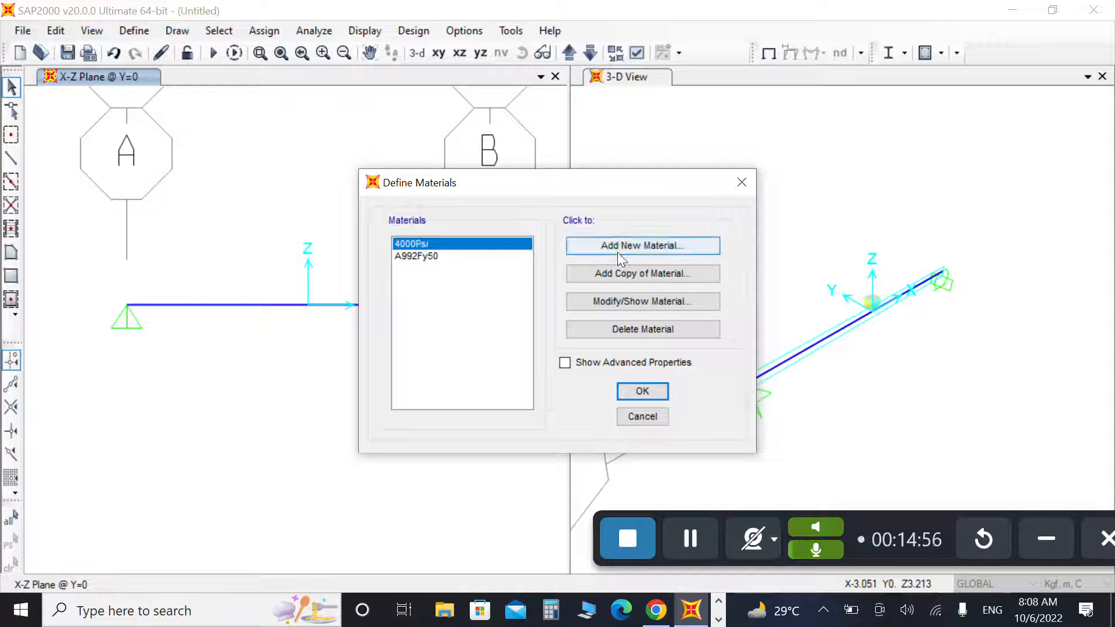
pyautogui.click(625, 301)
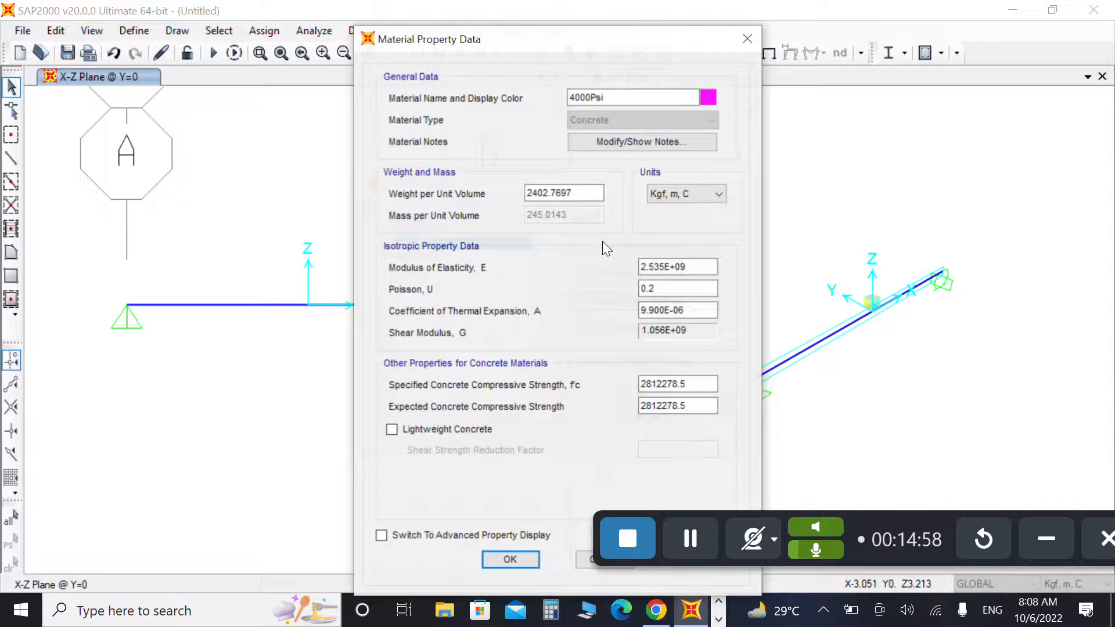
pyautogui.click(623, 100)
pyautogui.press('BackSpace')
pyautogui.press('BackSpace')
pyautogui.press('BackSpace')
pyautogui.press('BackSpace')
pyautogui.press('BackSpace')
pyautogui.press('BackSpace')
pyautogui.press('BackSpace')
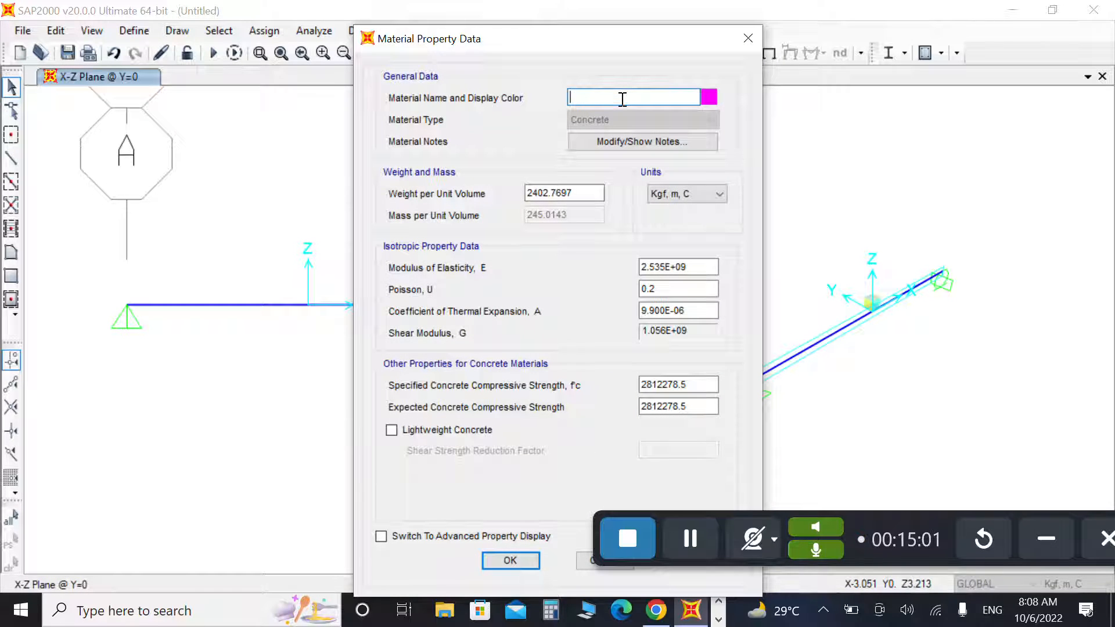
pyautogui.write('Concrete')
# - Set the concrete material's weight per unit volume to 2400 kgf/m³
pyautogui.click(583, 185)
pyautogui.press('BackSpace')
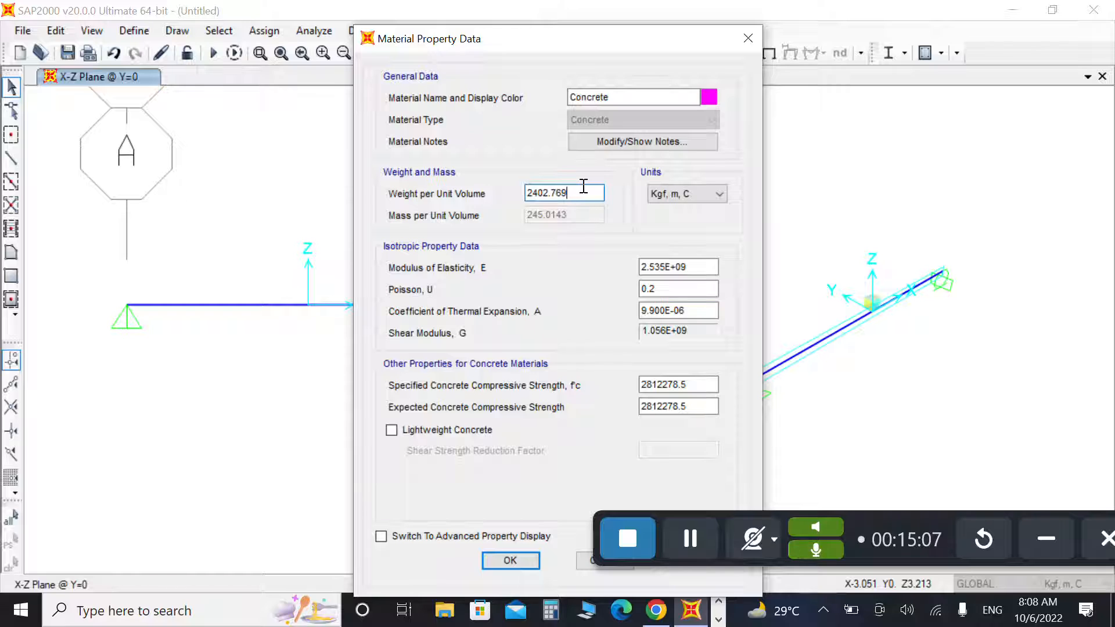
pyautogui.press('BackSpace')
pyautogui.press('BackSpace')
pyautogui.press('BackSpace')
pyautogui.press('BackSpace')
pyautogui.press('BackSpace')
pyautogui.press('BackSpace')
pyautogui.write('00')
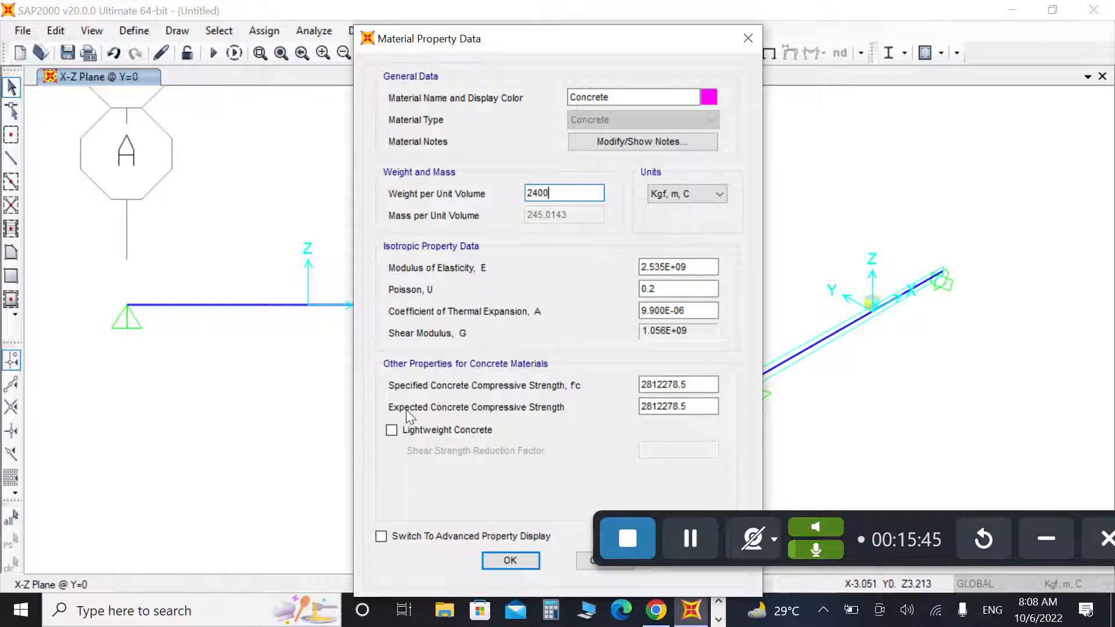
# - Accept the Concrete material's changes and review the A992Fy50 steel material's properties without changing them
pyautogui.click(509, 560)
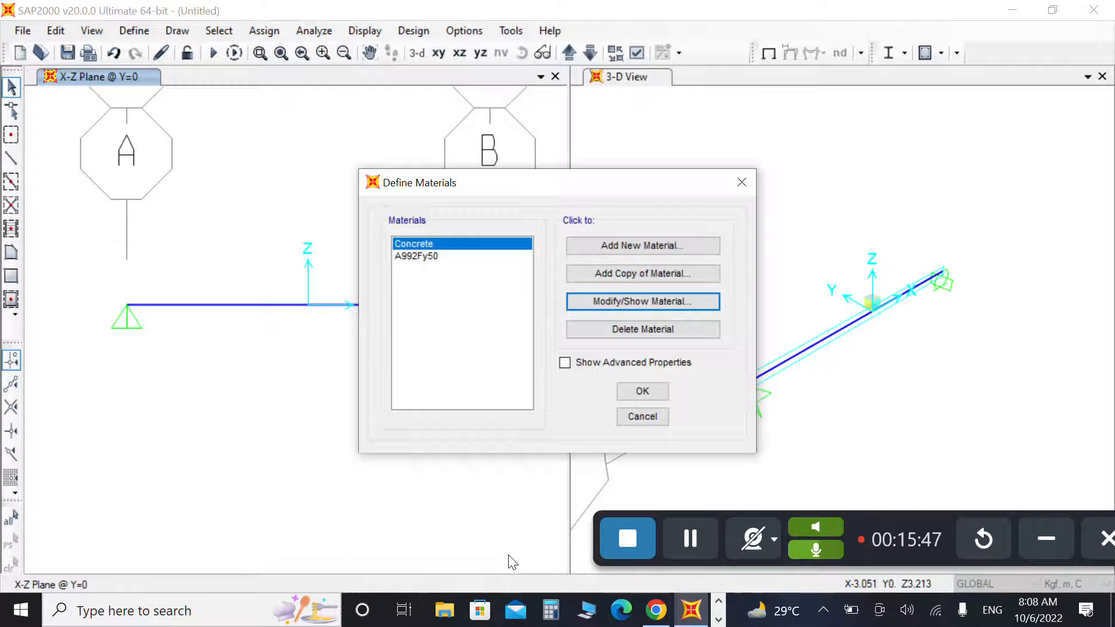
pyautogui.click(428, 256)
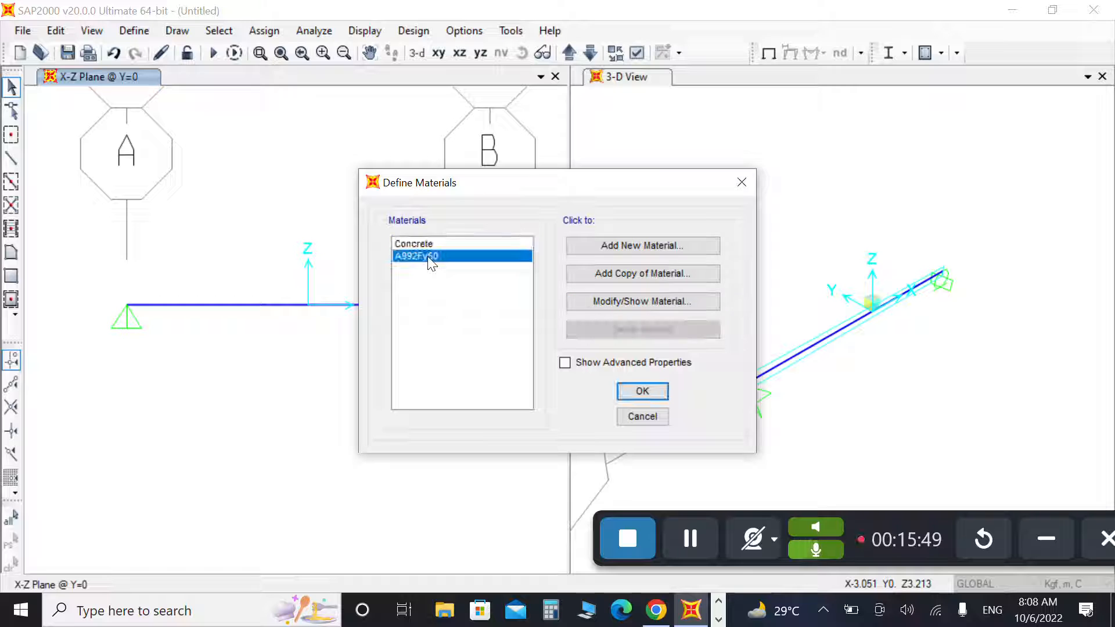
pyautogui.click(618, 307)
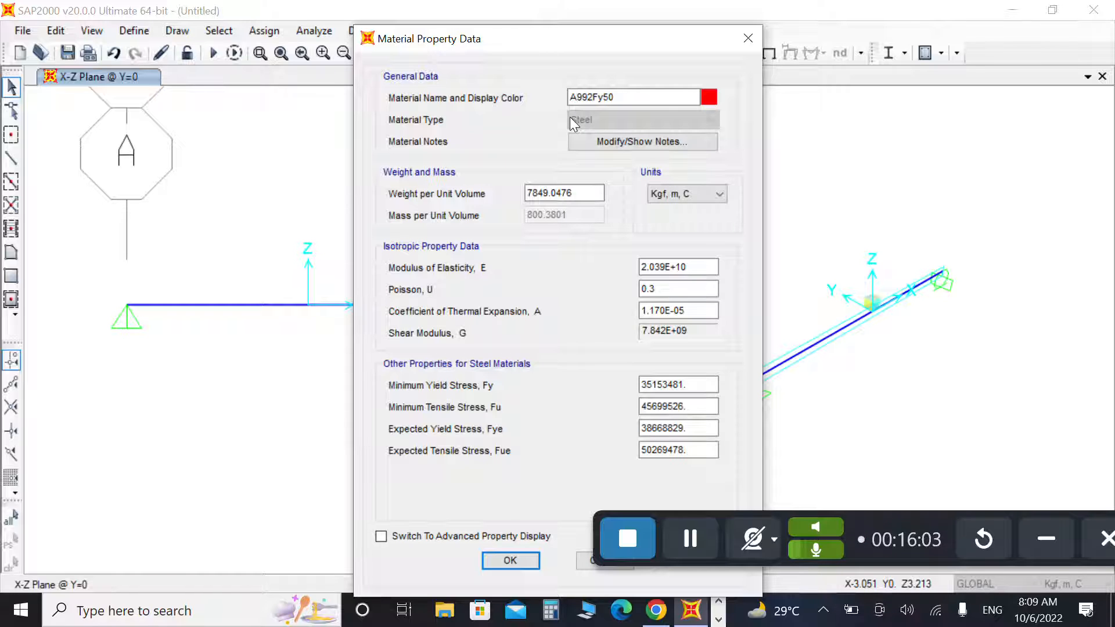
pyautogui.moveTo(519, 38); pyautogui.dragTo(355, 27)
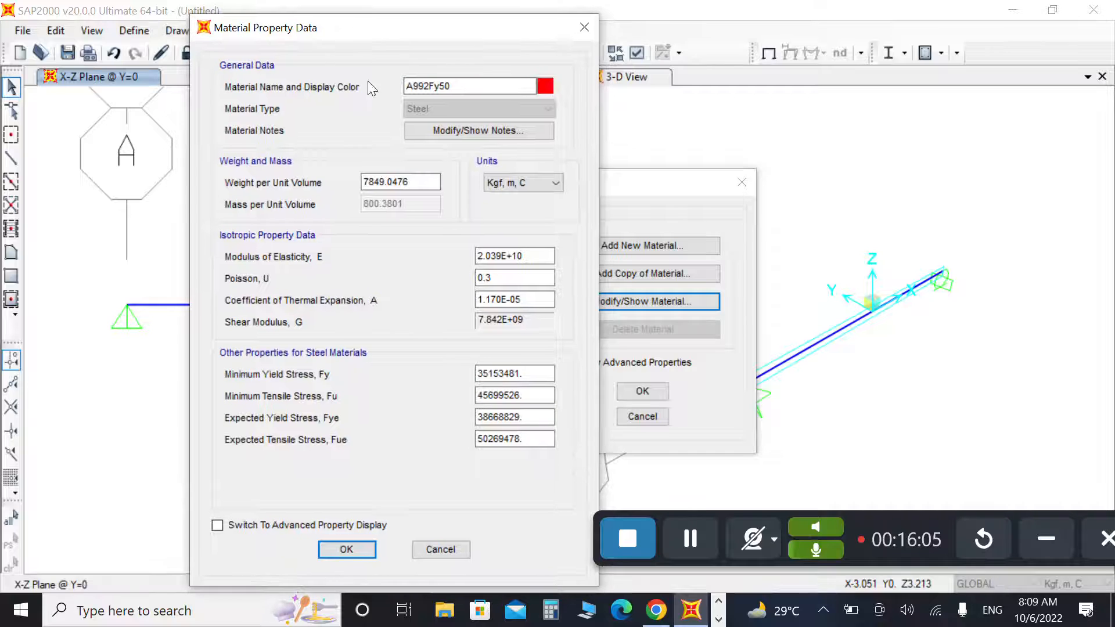
pyautogui.click(442, 549)
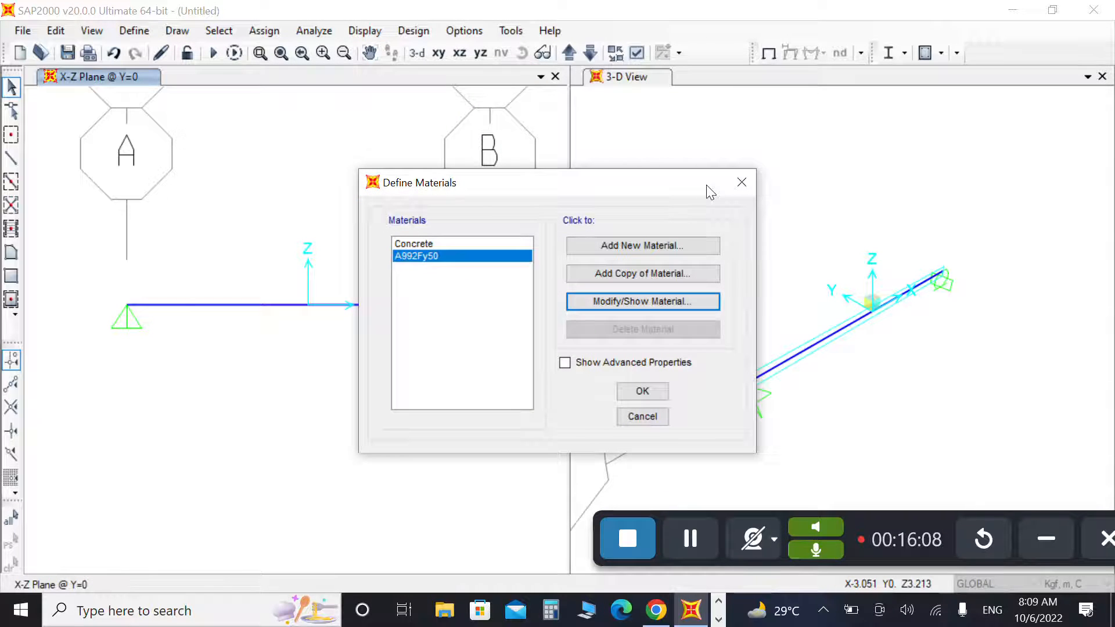
# - Add a new United States rebar material with standard ASTM A615 and Grade 60
pyautogui.click(643, 245)
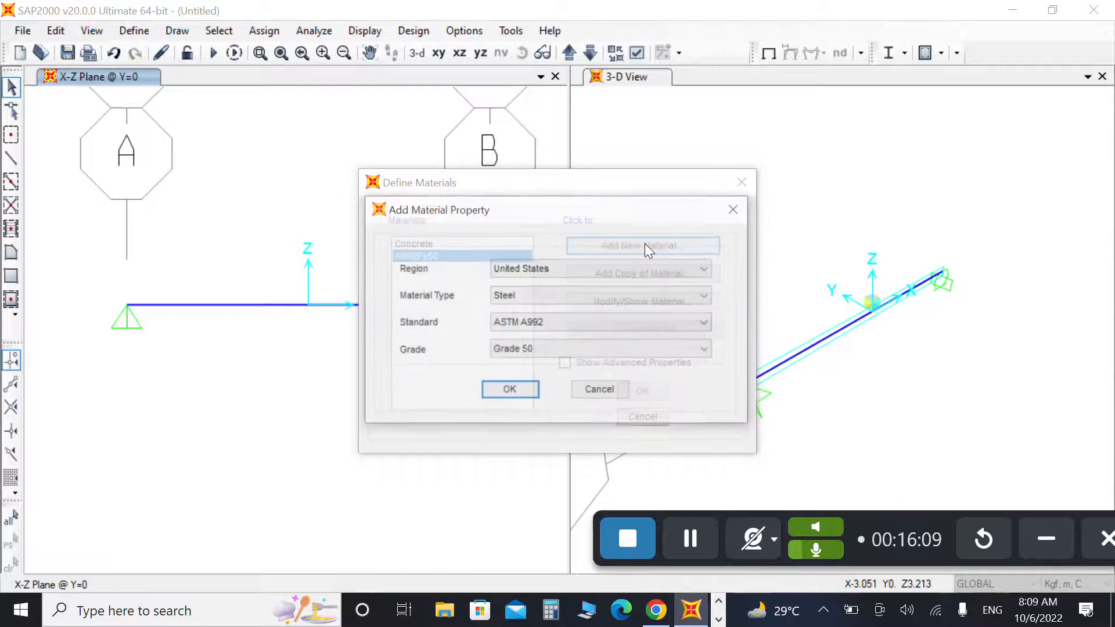
pyautogui.click(533, 298)
pyautogui.click(516, 361)
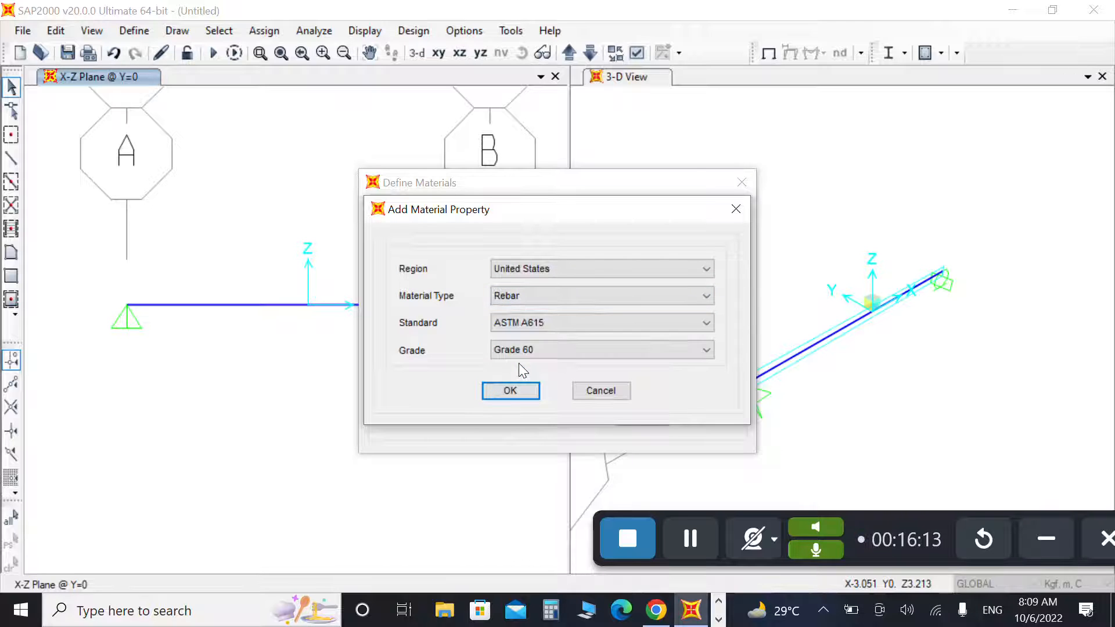
pyautogui.click(521, 390)
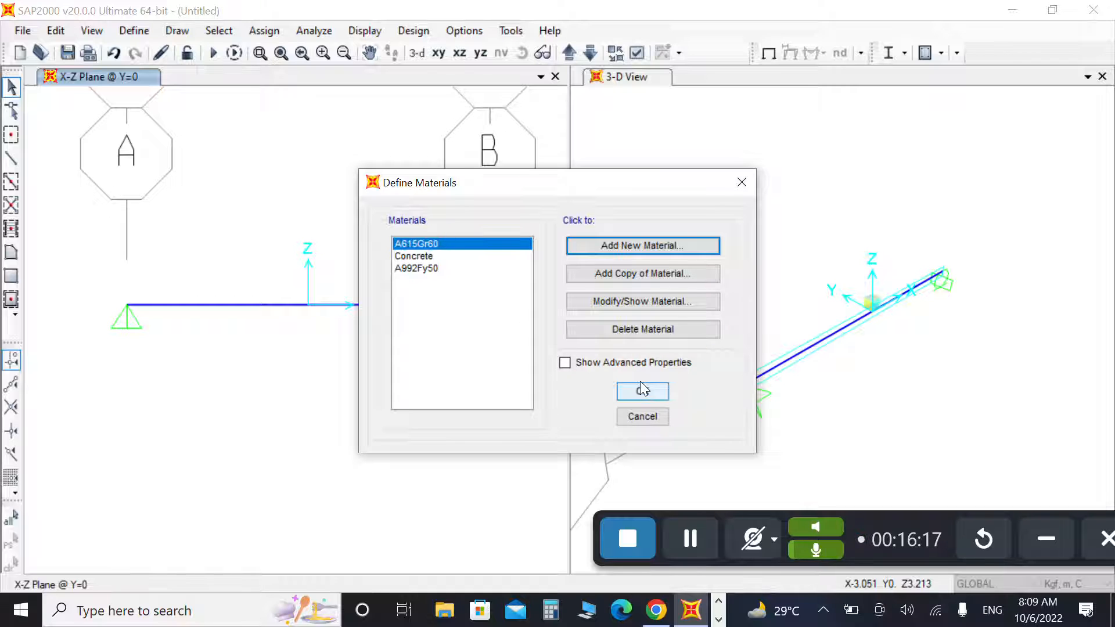
# - Set the A615Gr60 rebar's weight per unit volume to 7850 kgf/m³ and finish defining the materials
pyautogui.click(633, 307)
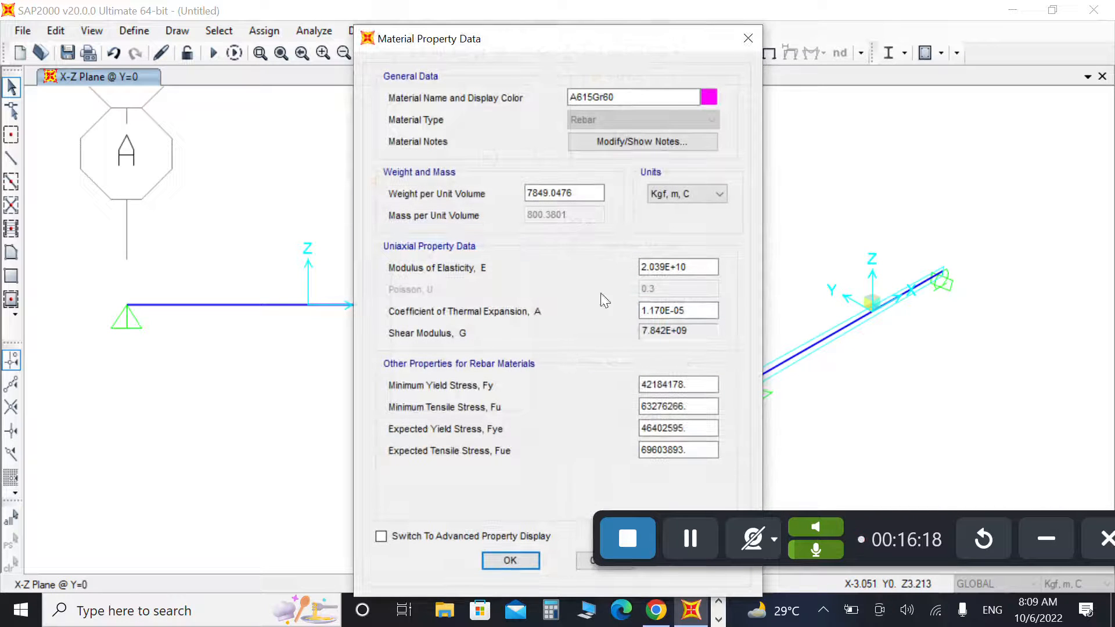
pyautogui.moveTo(573, 193); pyautogui.dragTo(526, 193)
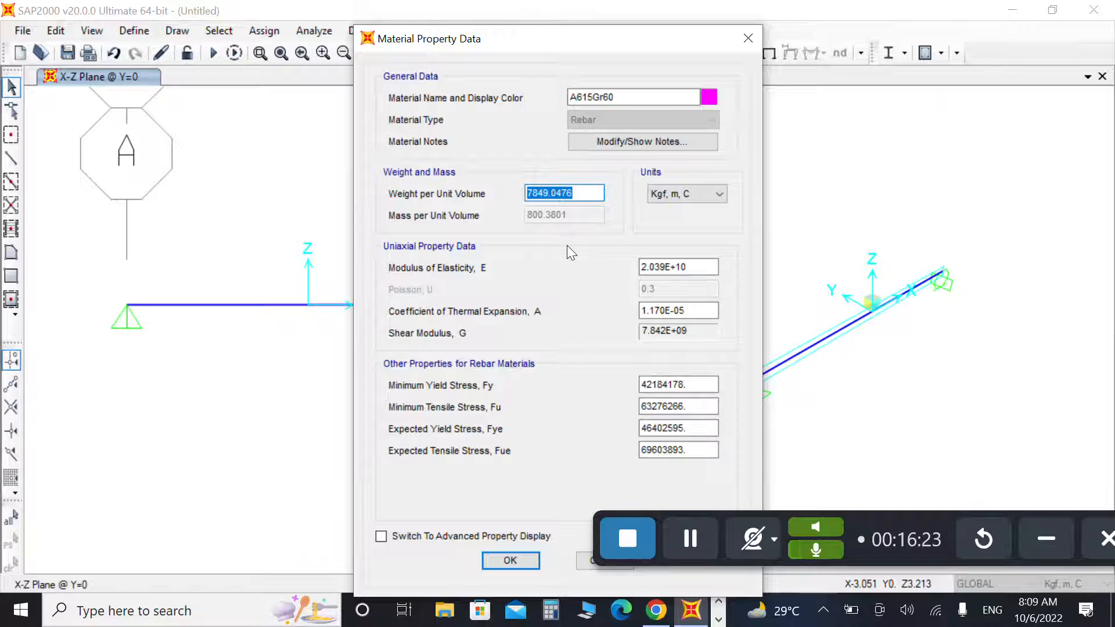
pyautogui.write('78')
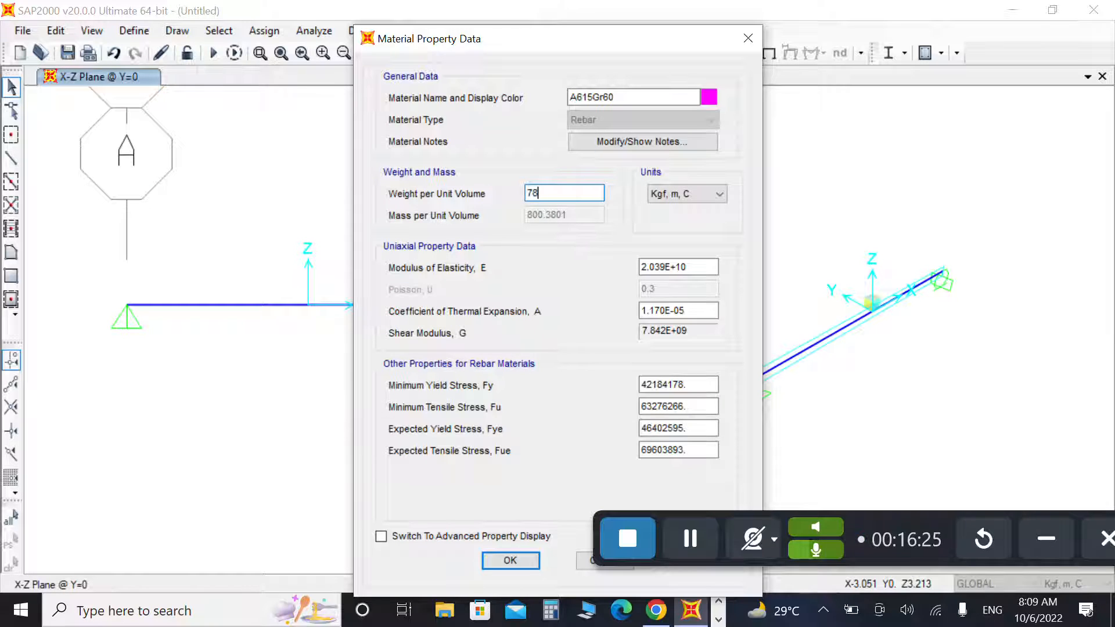
pyautogui.write('50')
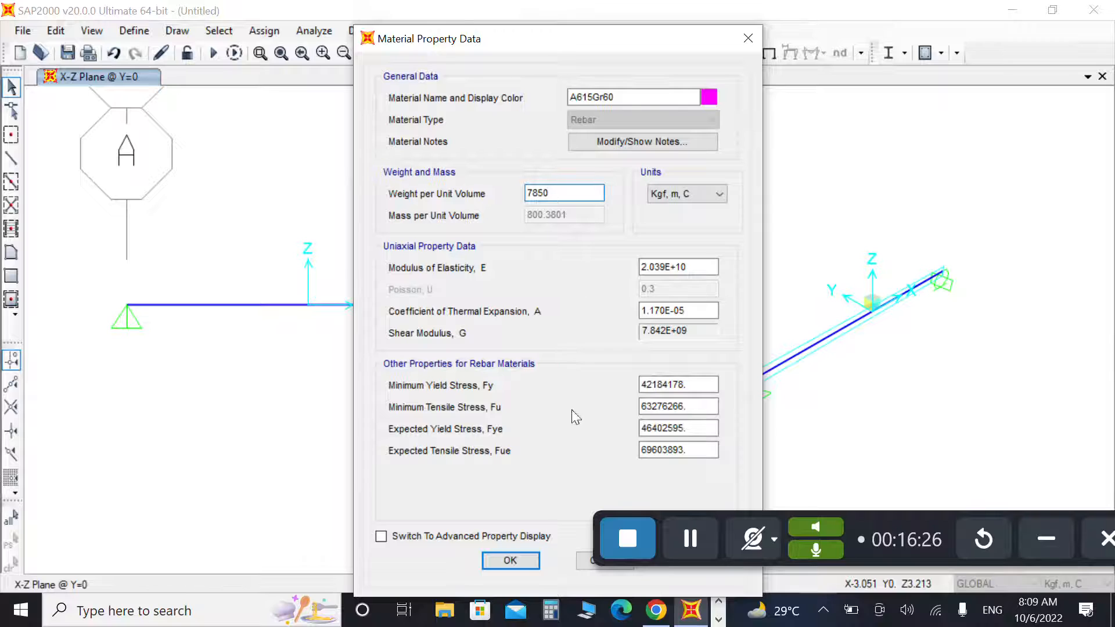
pyautogui.click(494, 565)
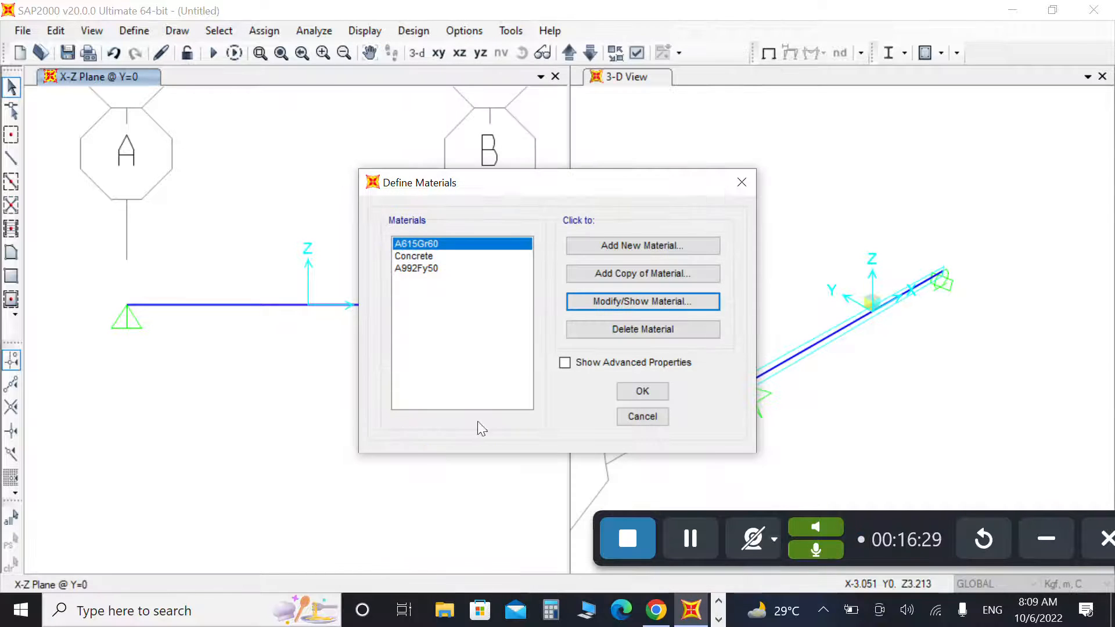
pyautogui.click(427, 270)
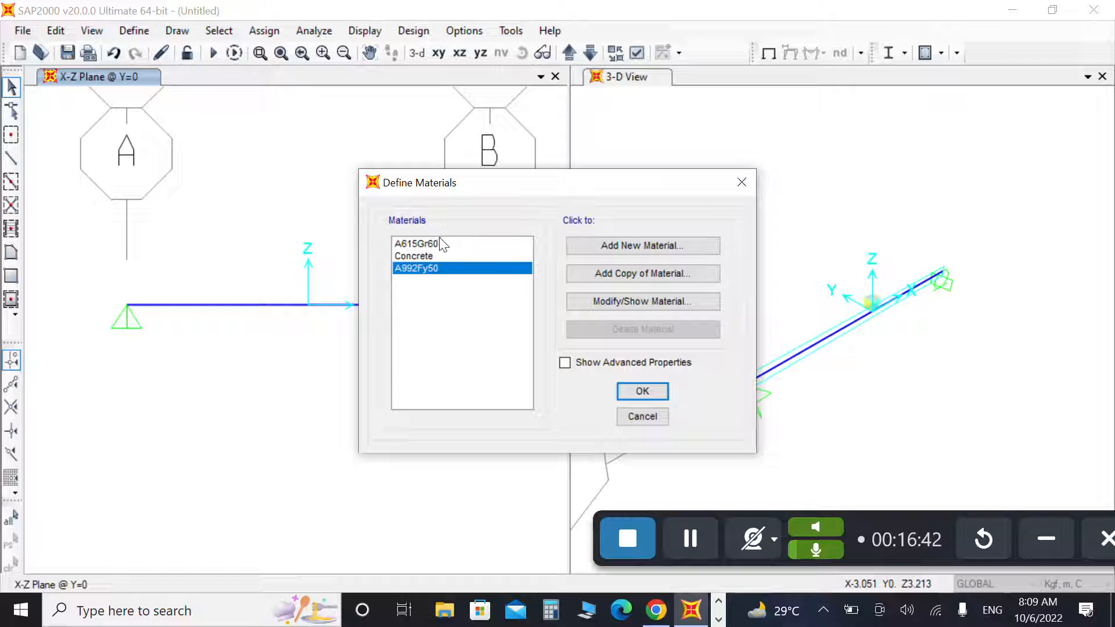
pyautogui.click(641, 392)
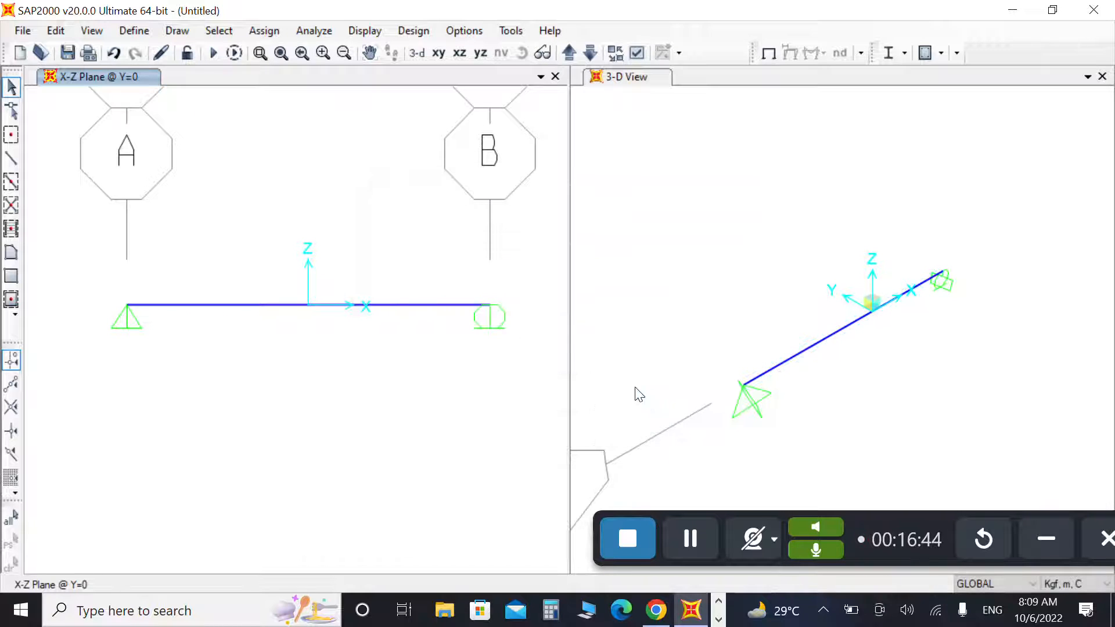
# - Start a new frame section property of type Concrete with a rectangular shape
pyautogui.click(133, 30)
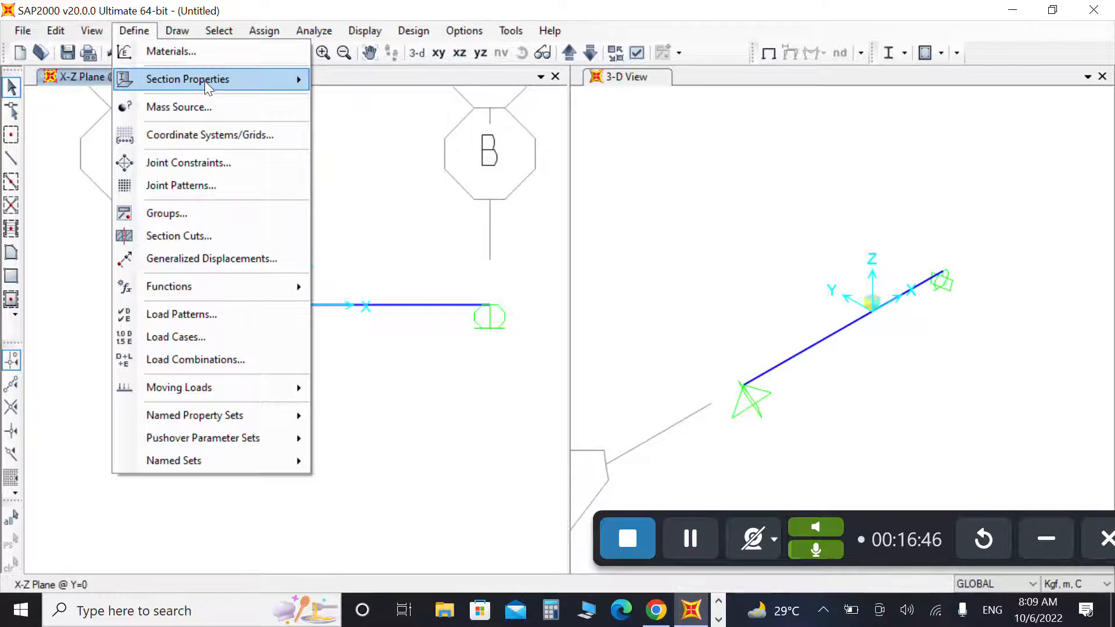
pyautogui.moveTo(206, 81)
pyautogui.click(367, 82)
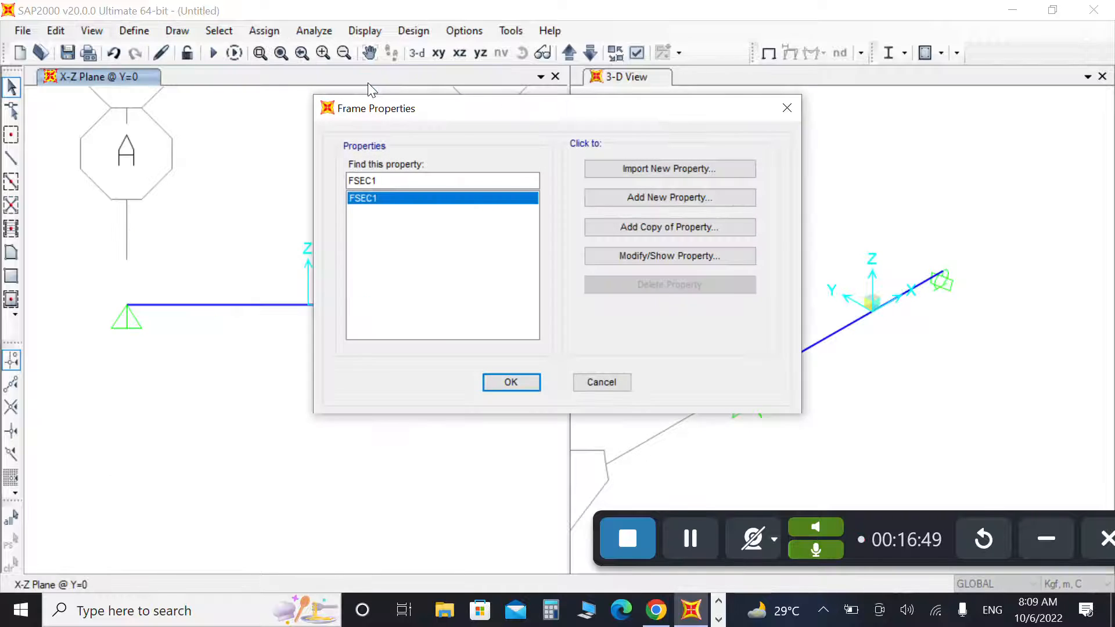
pyautogui.click(636, 197)
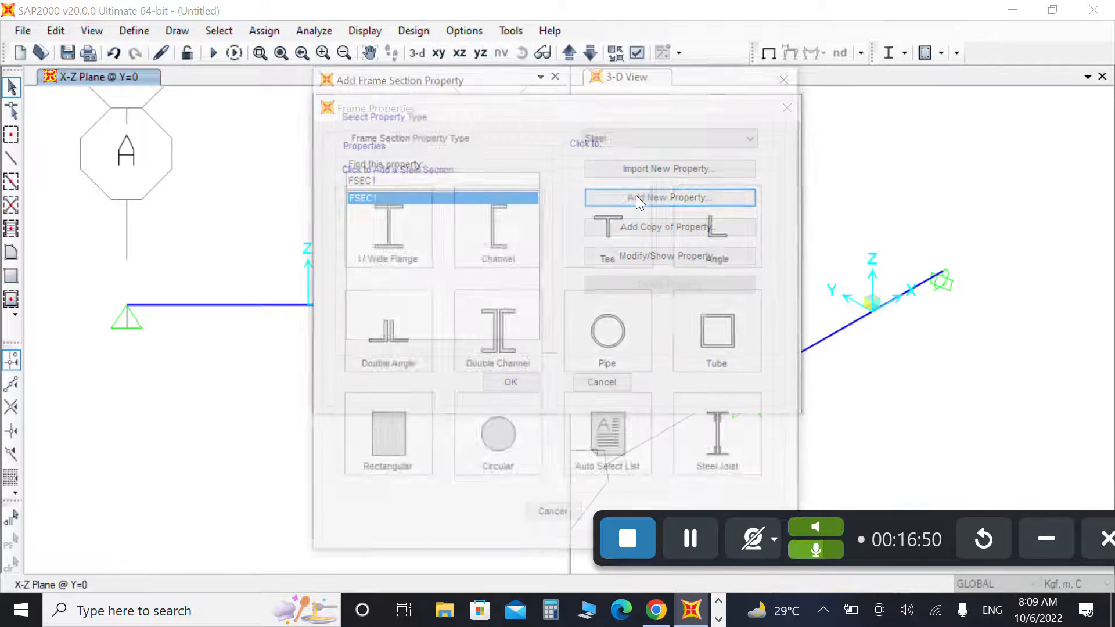
pyautogui.click(638, 136)
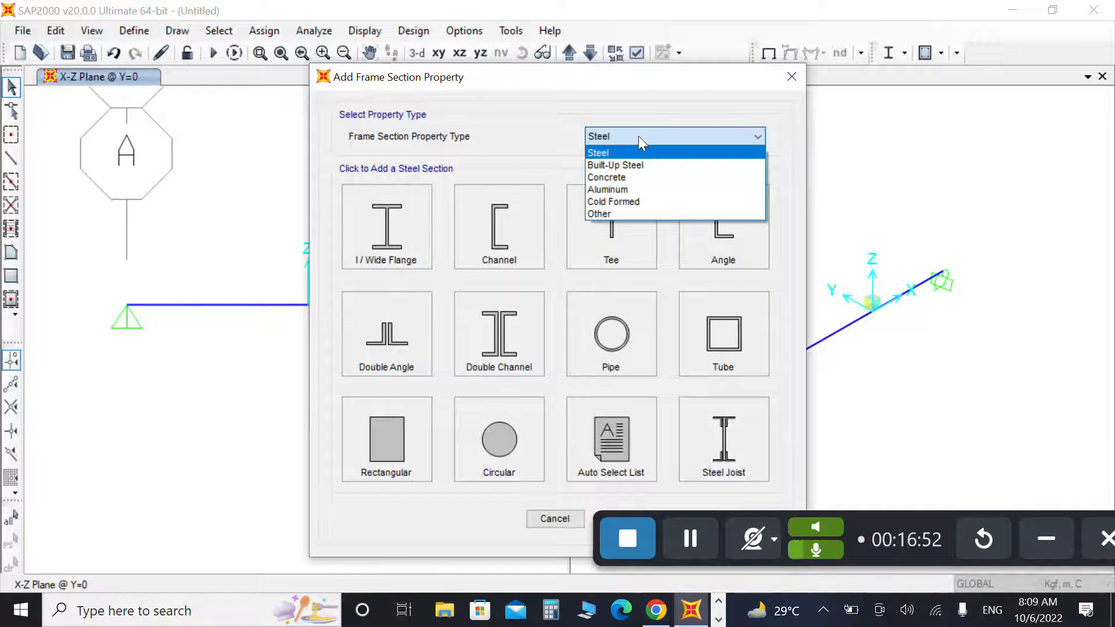
pyautogui.click(613, 178)
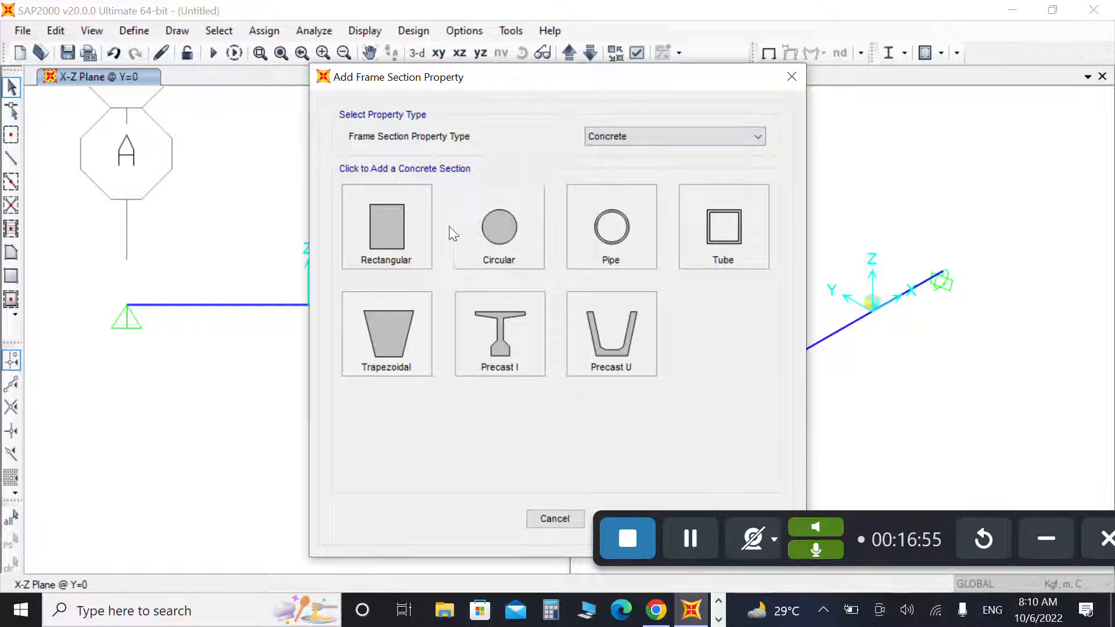
pyautogui.click(396, 199)
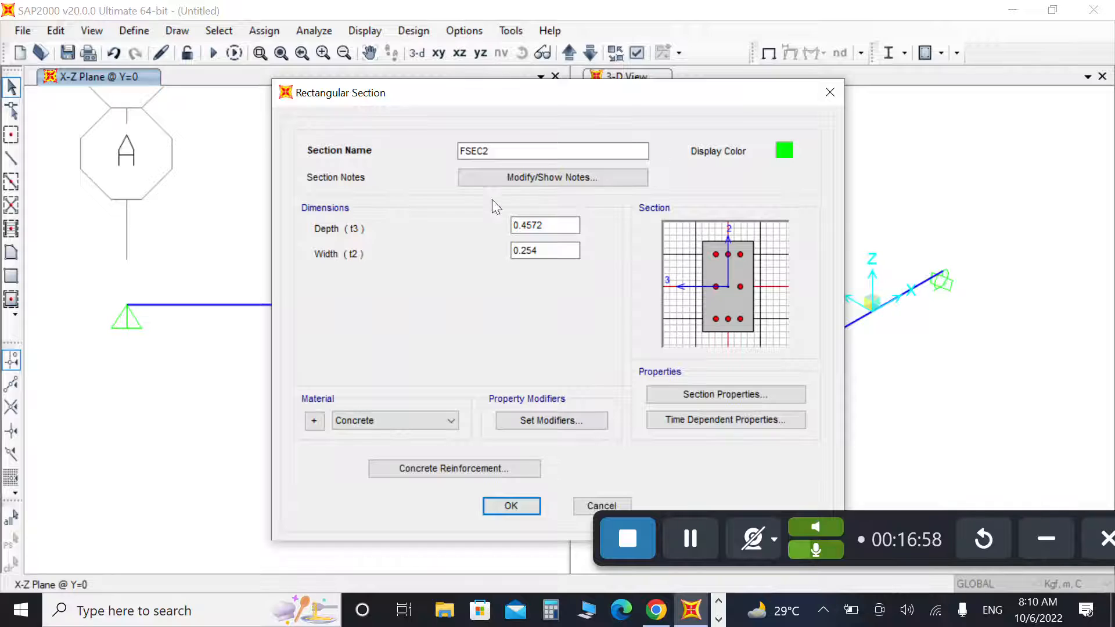
pyautogui.click(562, 224)
pyautogui.press('BackSpace')
pyautogui.press('BackSpace')
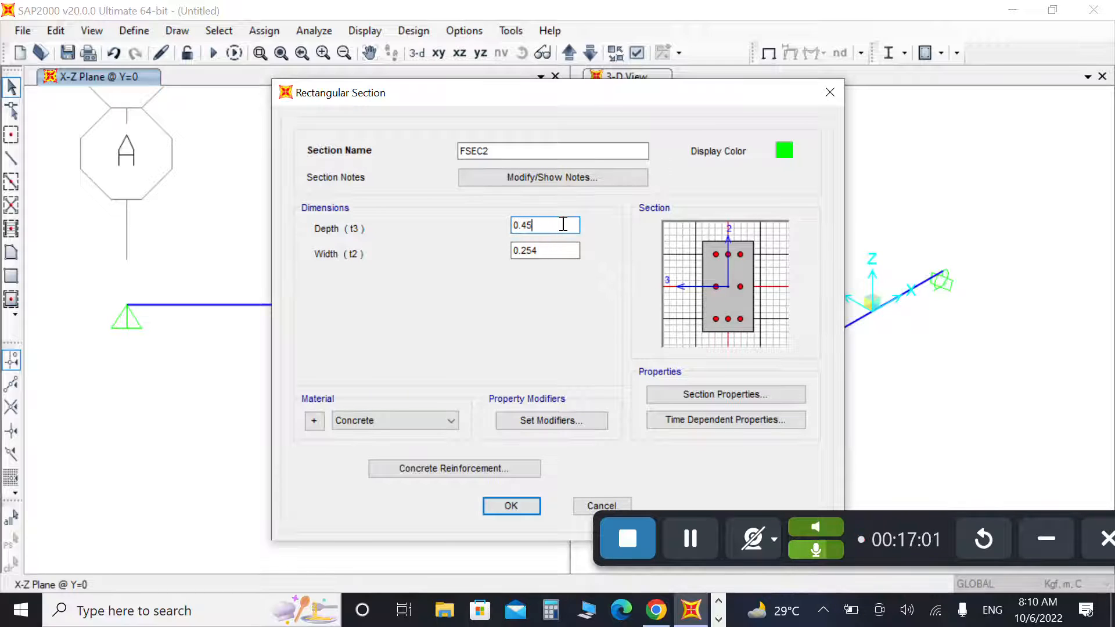
pyautogui.press('BackSpace')
pyautogui.press('BackSpace')
pyautogui.press('BackSpace')
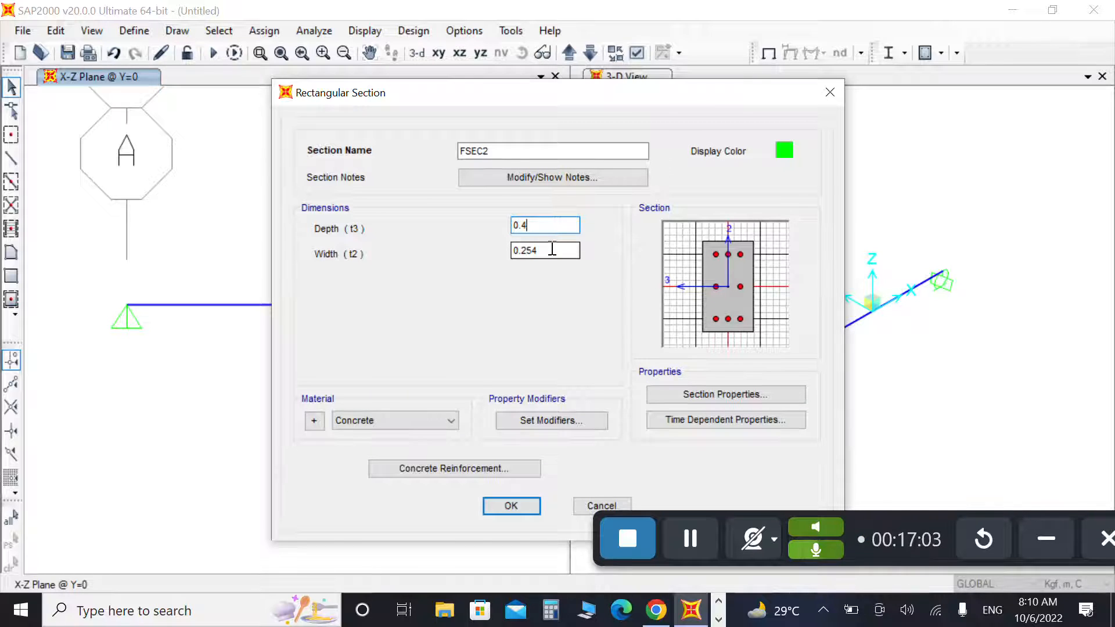
pyautogui.write('.')
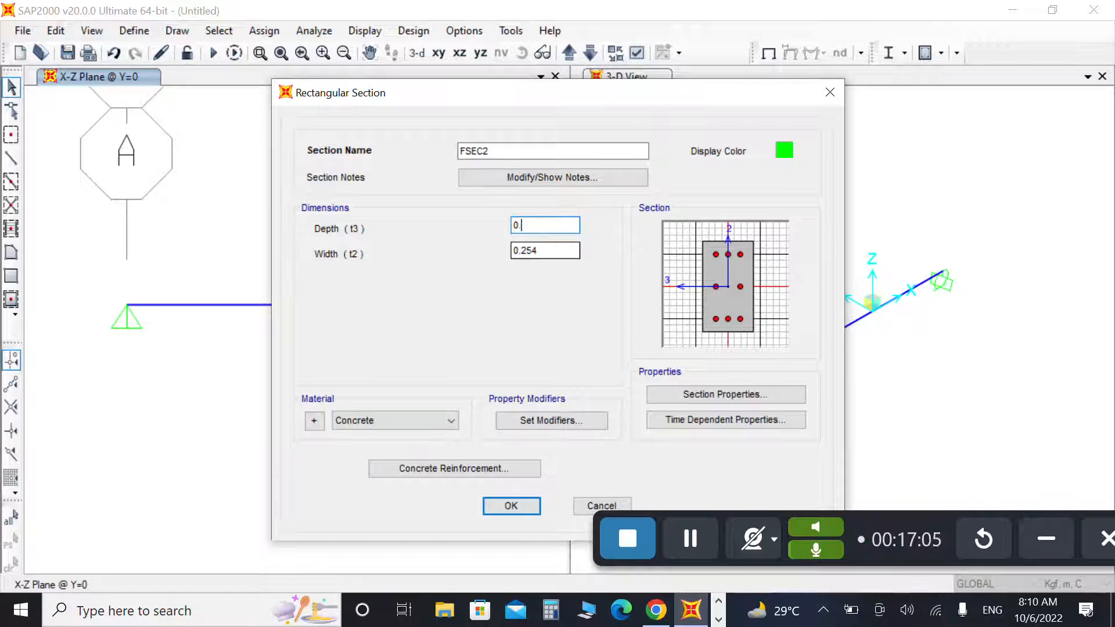
pyautogui.write('45')
pyautogui.click(558, 250)
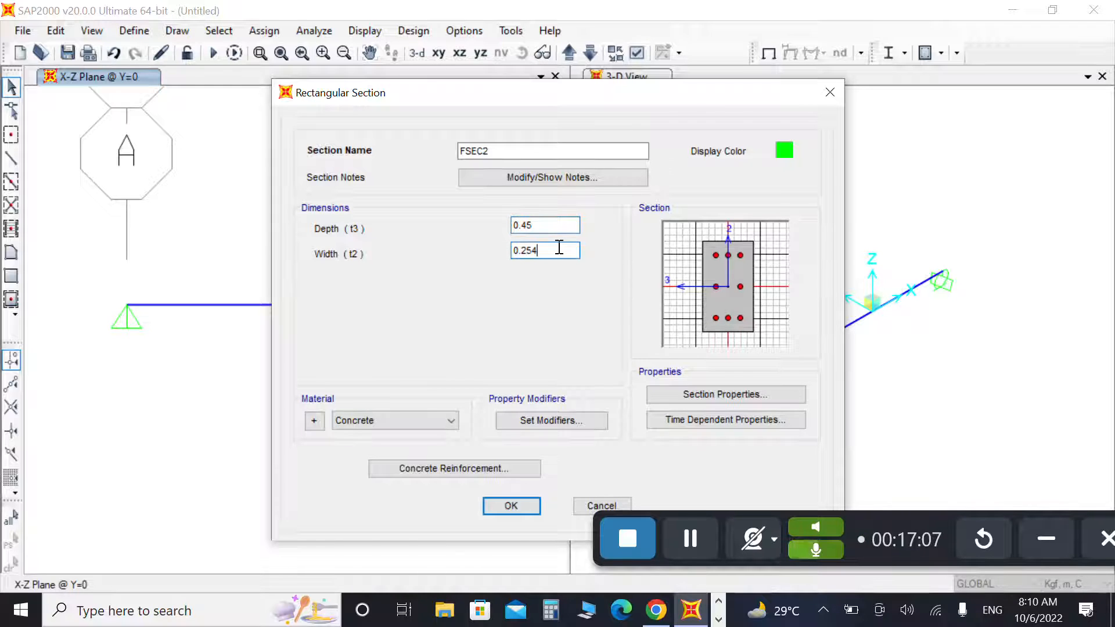
pyautogui.press('BackSpace')
pyautogui.write('40')
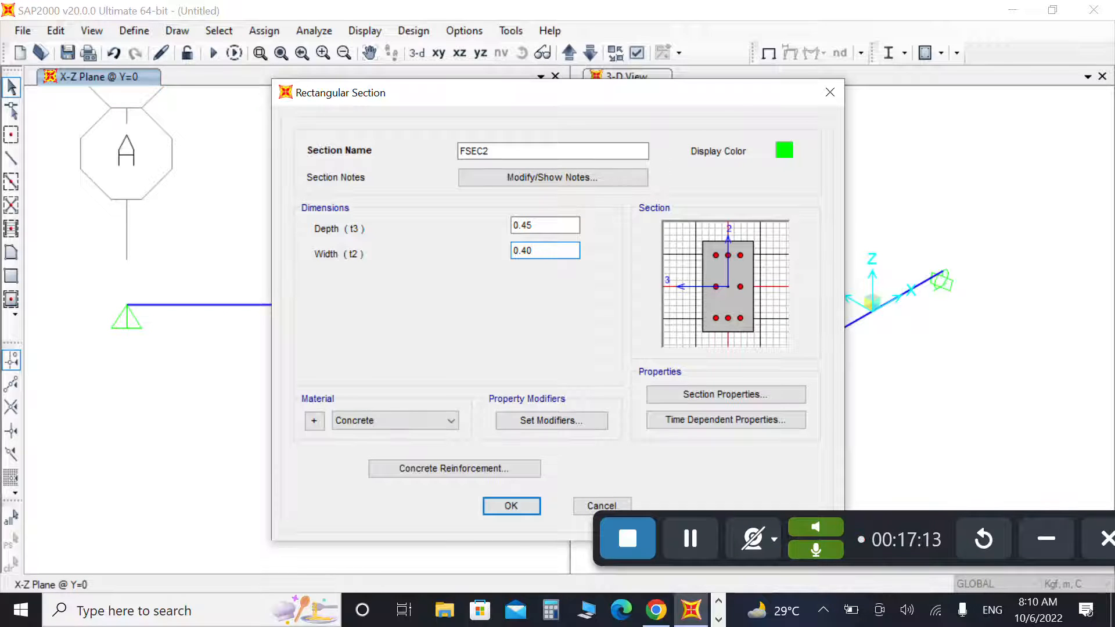
pyautogui.press('BackSpace')
pyautogui.press('BackSpace')
pyautogui.press('BackSpace')
pyautogui.press('BackSpace')
pyautogui.click(542, 224)
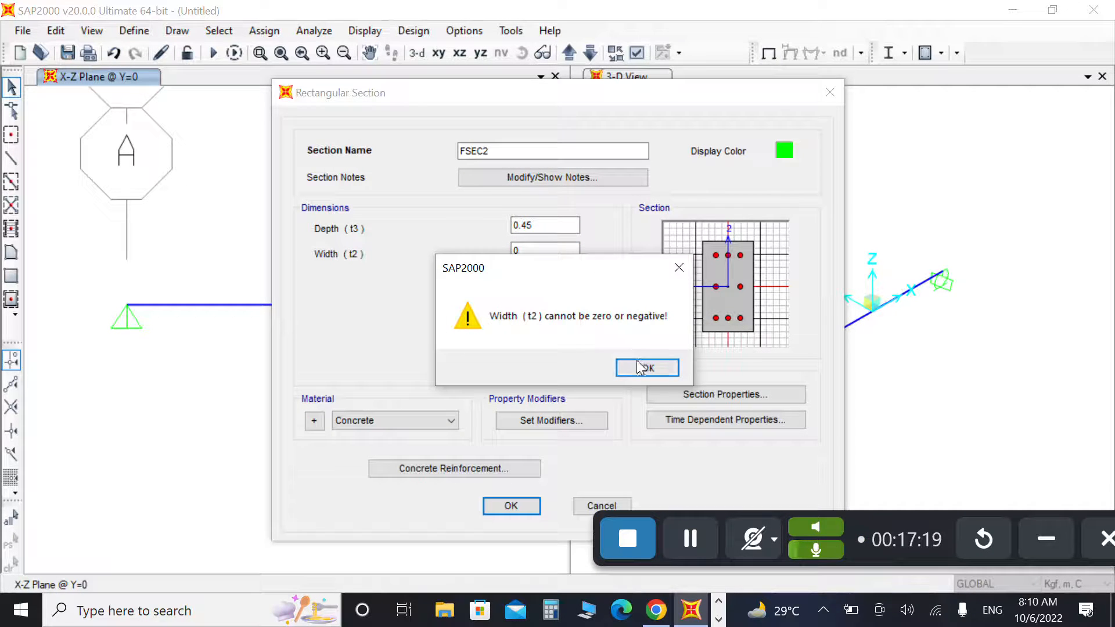
pyautogui.click(638, 368)
# - Set the rectangular section's depth (t3) to 0.45 m and its width (t2) to 0.40 m
pyautogui.click(540, 225)
pyautogui.press('BackSpace')
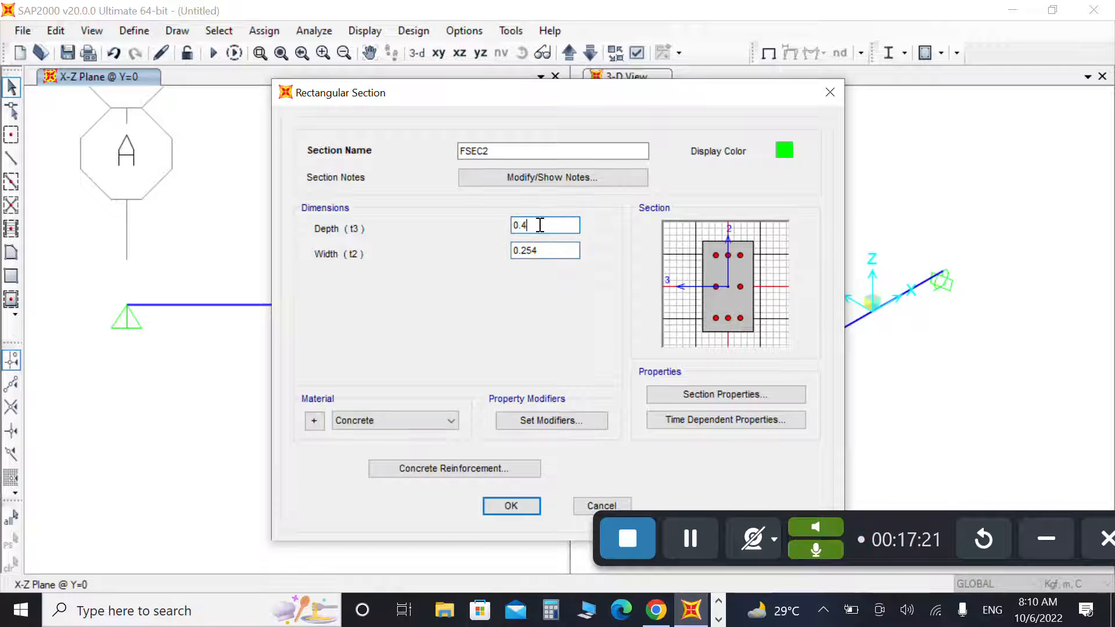
pyautogui.write('45cm')
pyautogui.click(566, 253)
pyautogui.press('BackSpace')
pyautogui.press('BackSpace')
pyautogui.press('BackSpace')
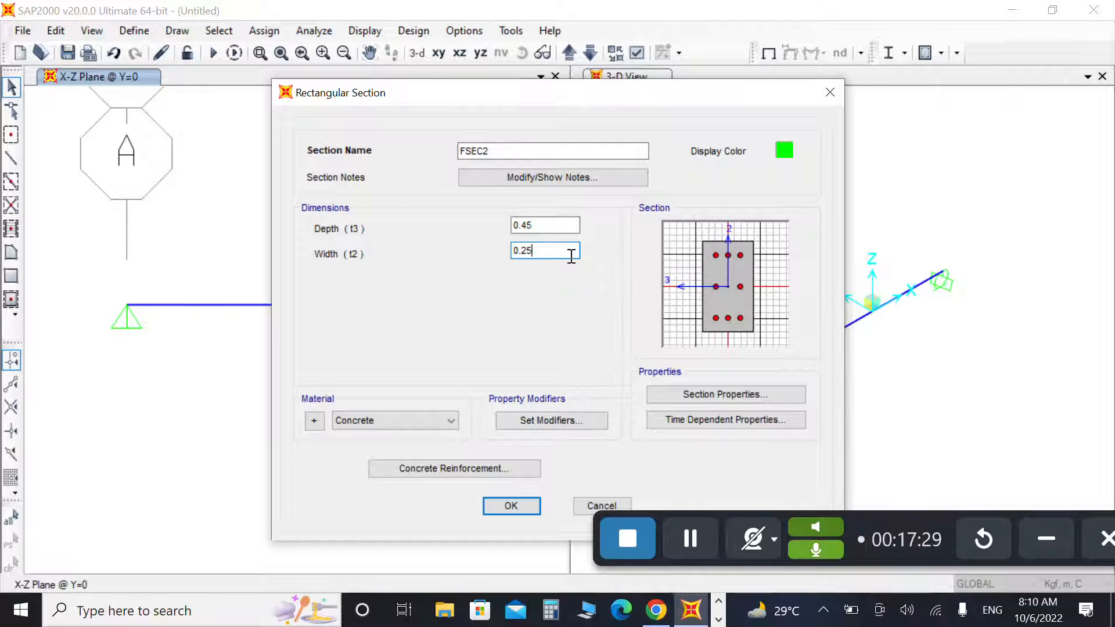
pyautogui.write('40')
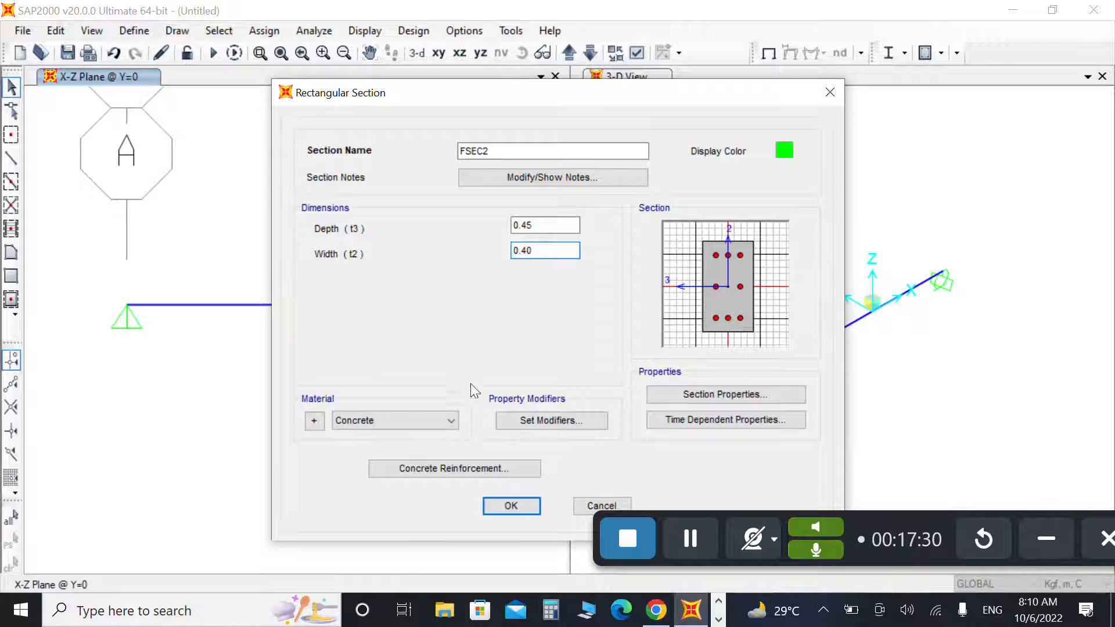
# - Set the rectangular section's concrete reinforcement design type to Beam (M3 Design Only)
pyautogui.click(445, 468)
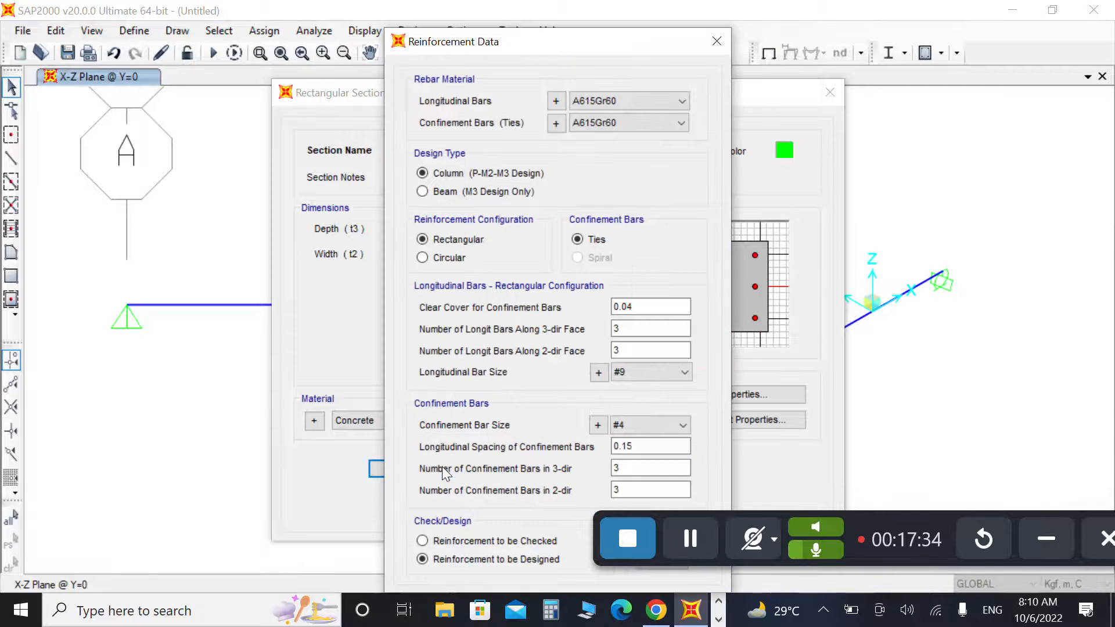
pyautogui.click(460, 192)
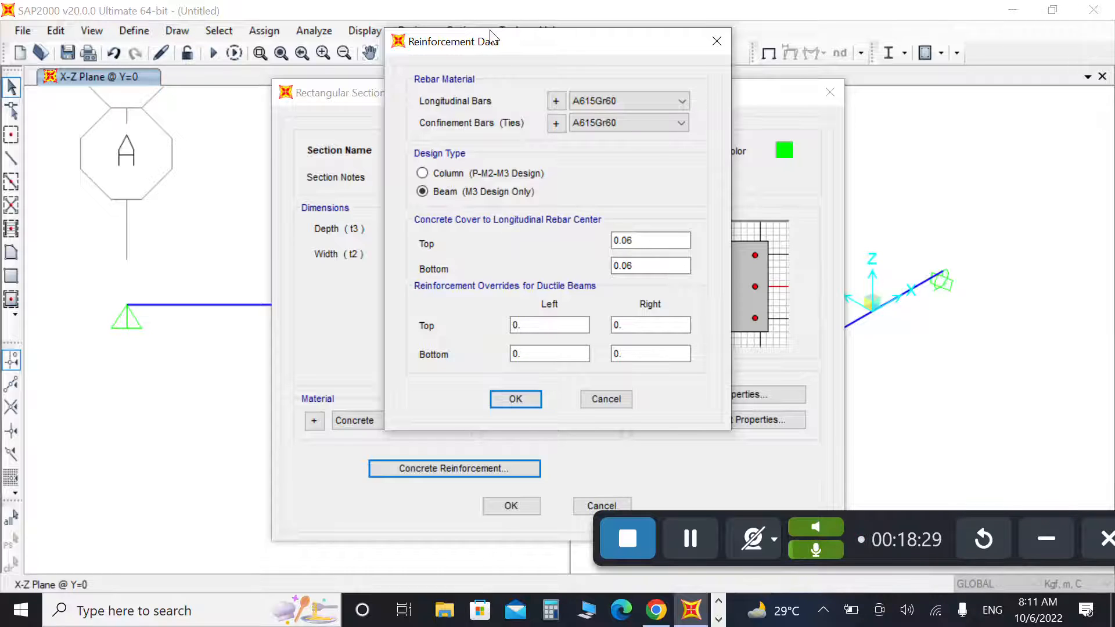
pyautogui.moveTo(492, 42); pyautogui.dragTo(654, 88)
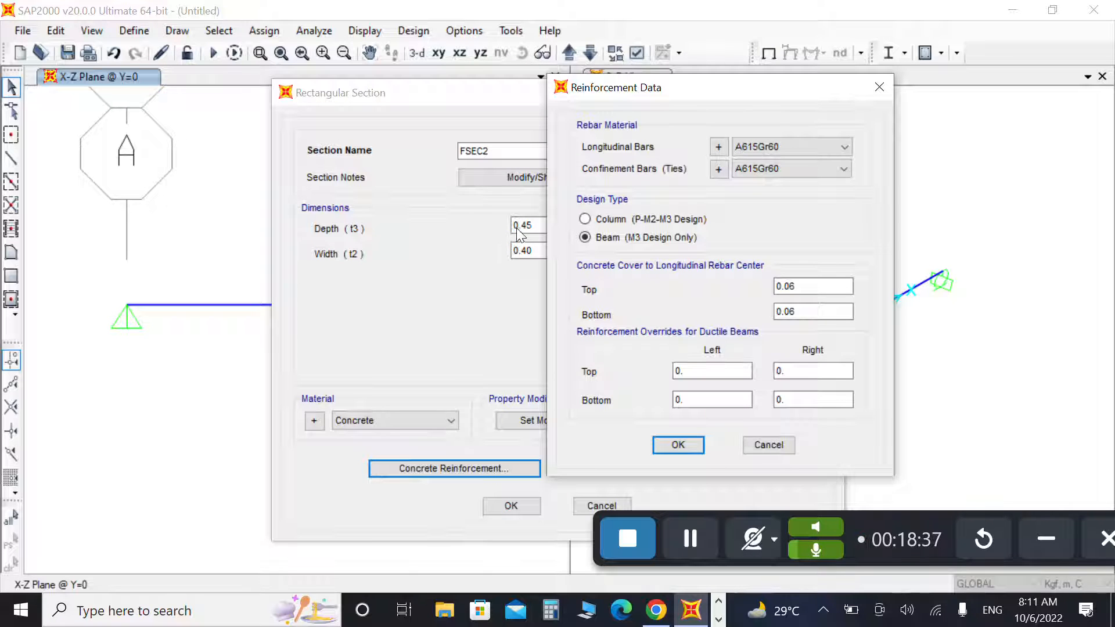
# - Set the concrete cover to the rebar center to 0.045 m top and 0.04 m bottom, and accept the rectangular section
pyautogui.click(809, 286)
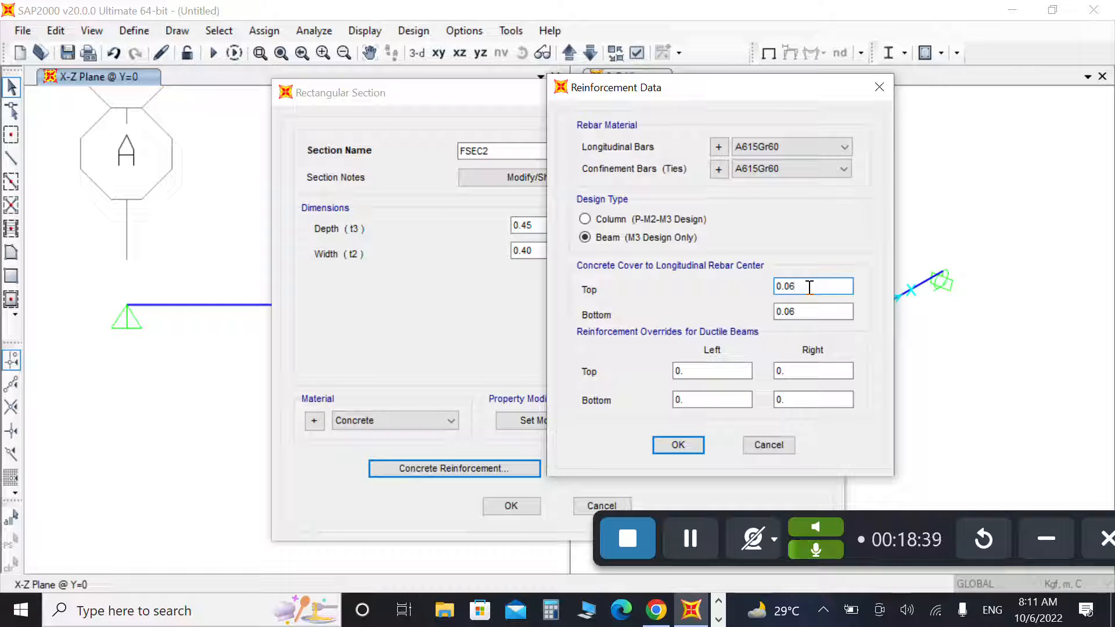
pyautogui.write('45')
pyautogui.click(810, 312)
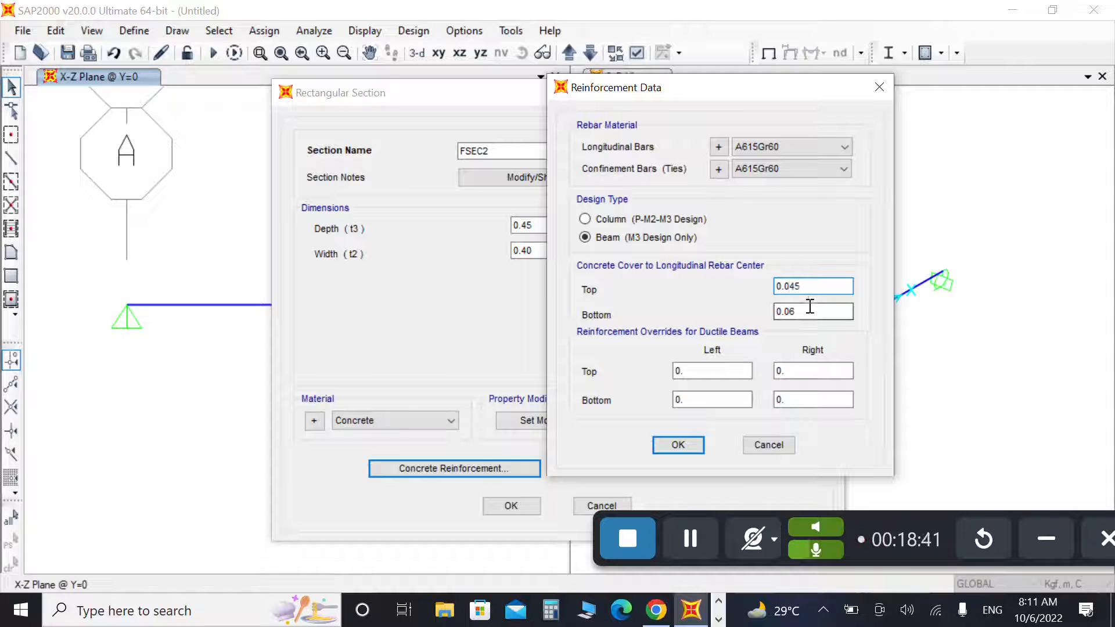
pyautogui.press('BackSpace')
pyautogui.write('4')
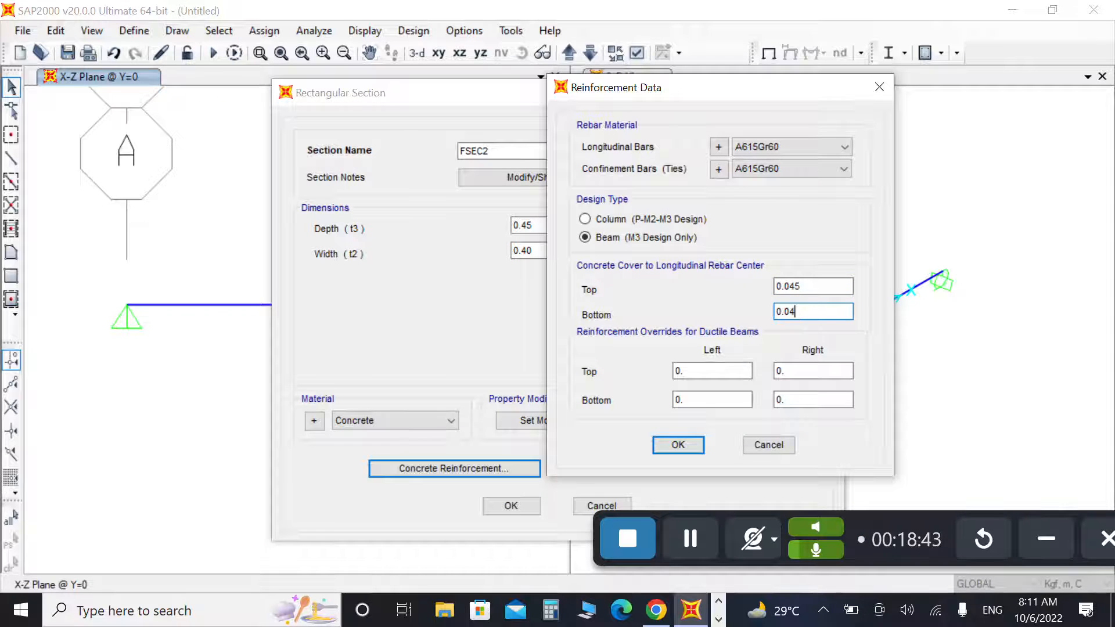
pyautogui.click(691, 443)
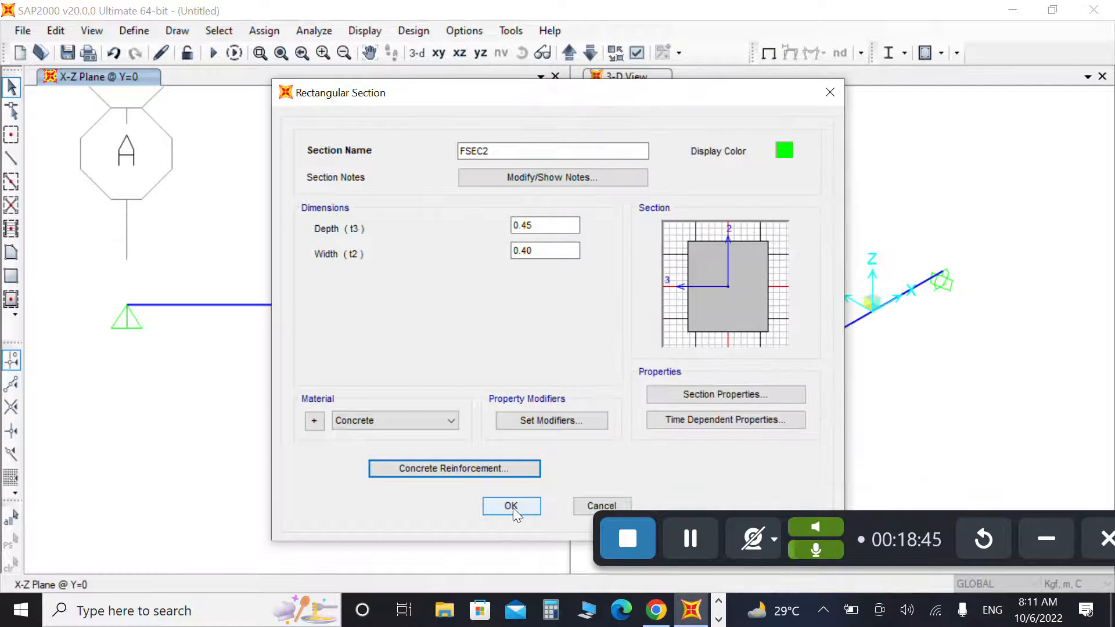
pyautogui.click(512, 507)
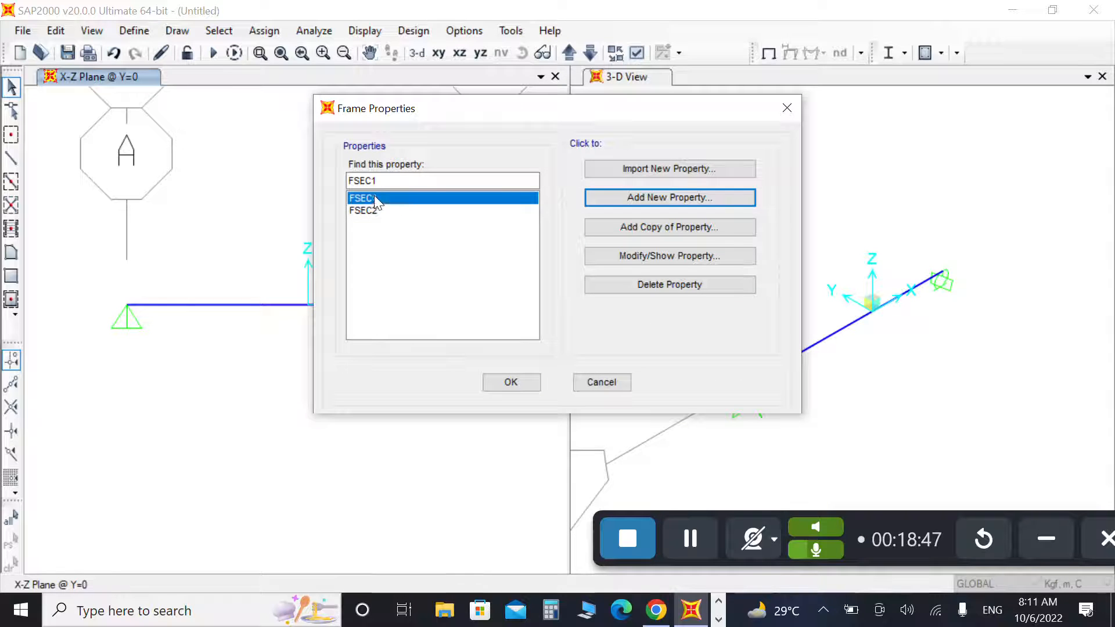
# - Rename the FSEC2 concrete section as Beam
pyautogui.click(374, 211)
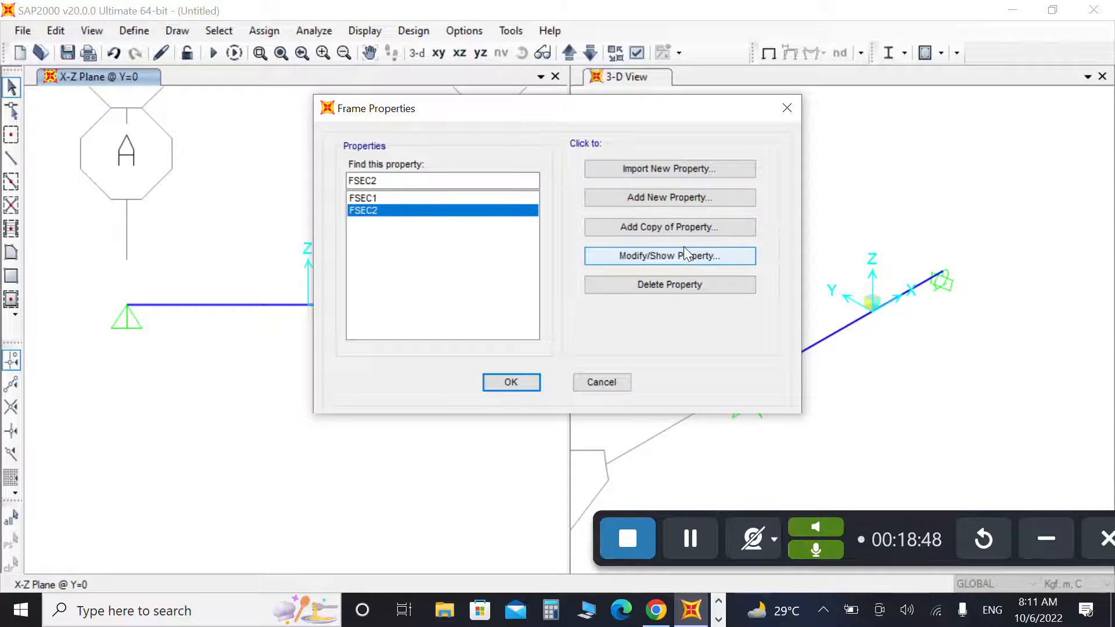
pyautogui.click(685, 248)
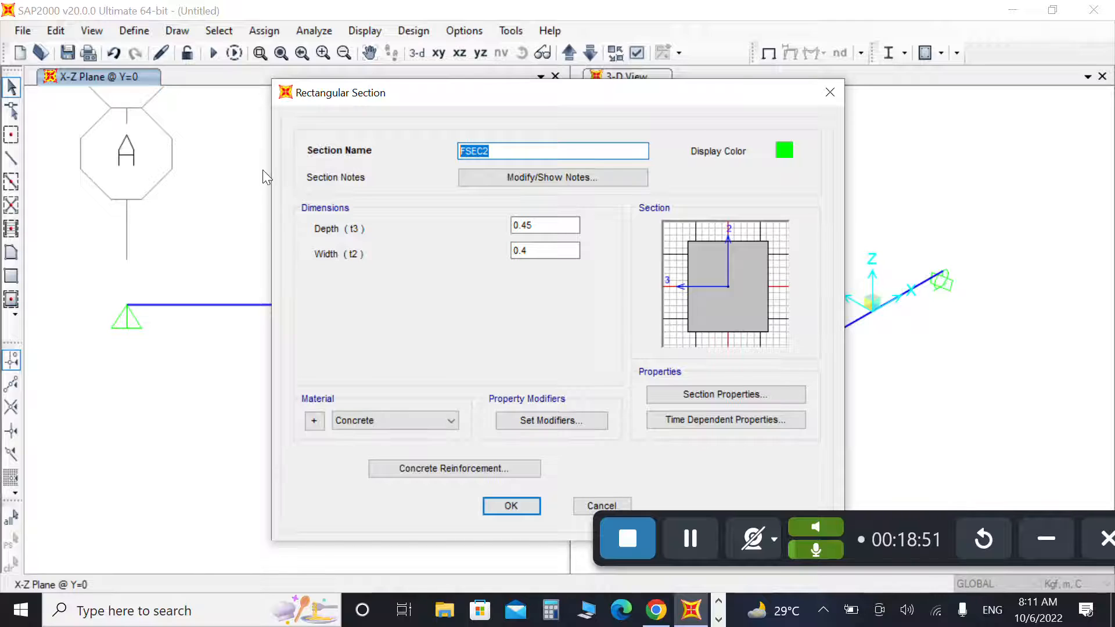
pyautogui.write('Br')
pyautogui.press('BackSpace')
pyautogui.write('eam')
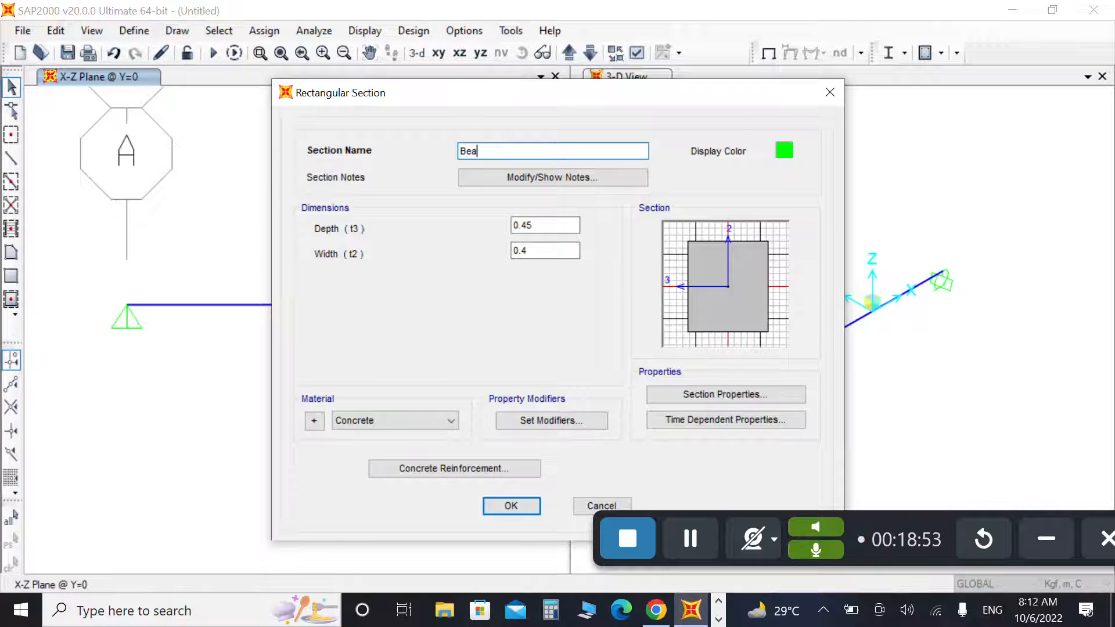
pyautogui.click(499, 514)
# - Review the FSEC1 wide-flange section's definition without editing it, and accept the frame property definitions
pyautogui.click(369, 211)
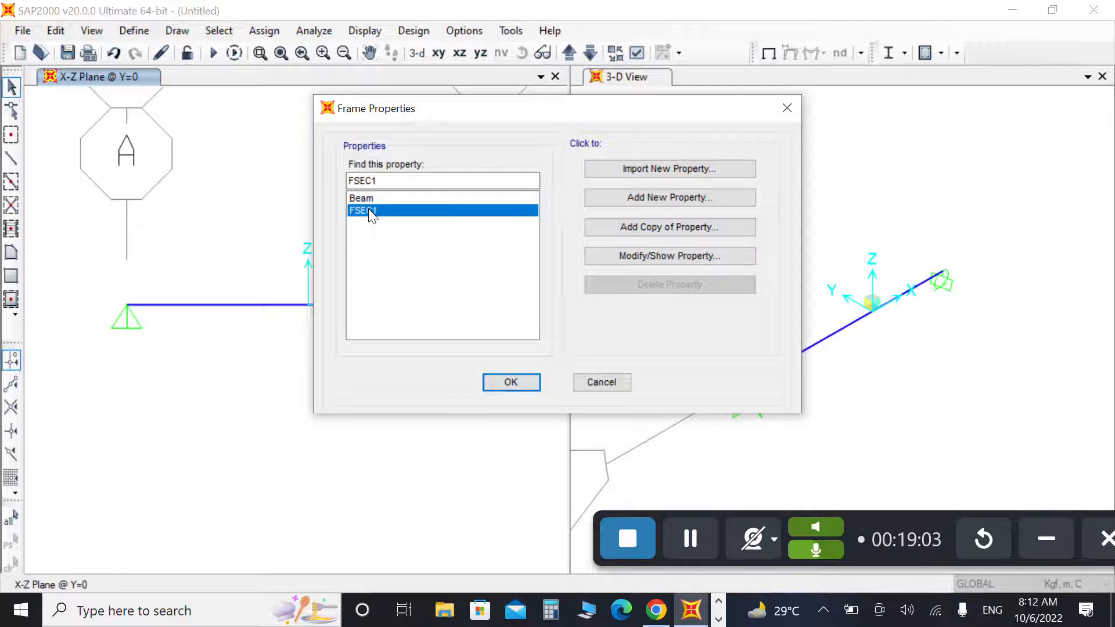
pyautogui.click(639, 259)
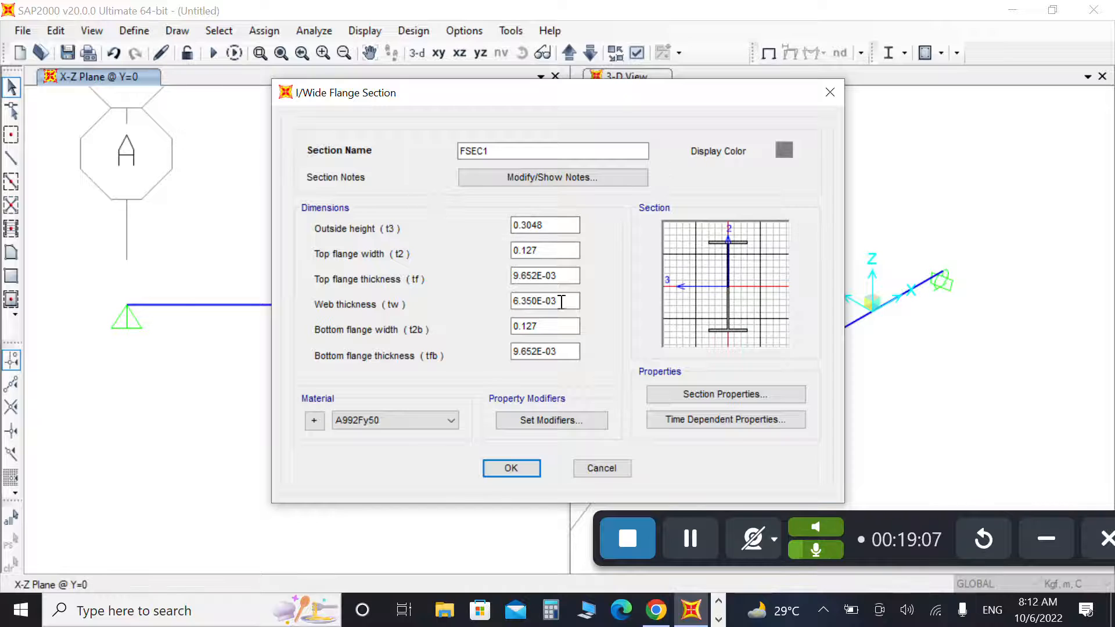
pyautogui.click(614, 470)
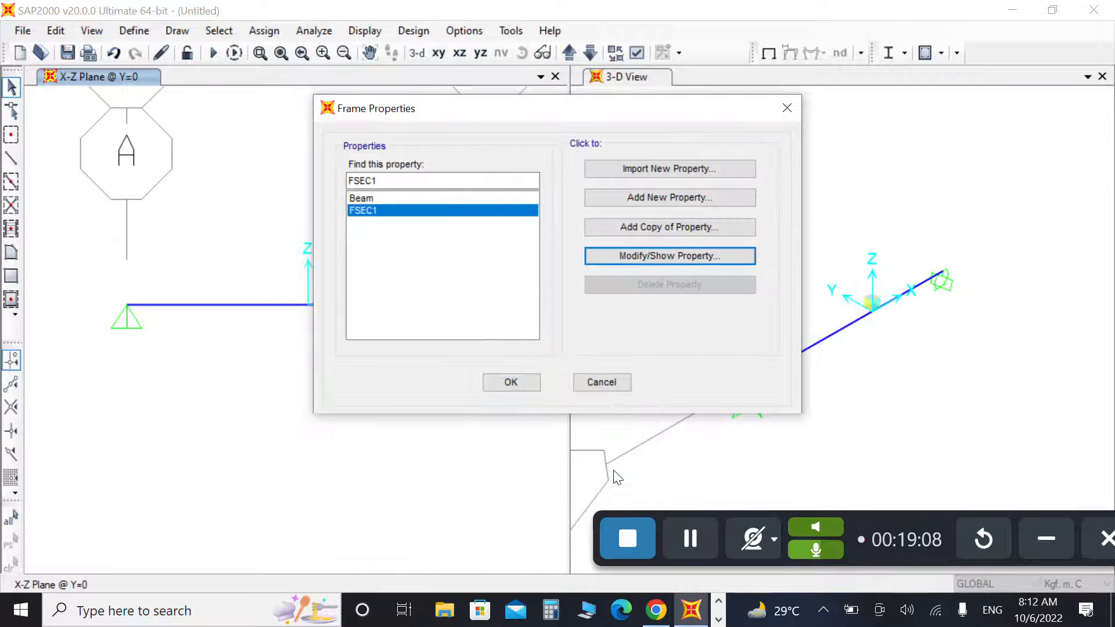
pyautogui.click(530, 387)
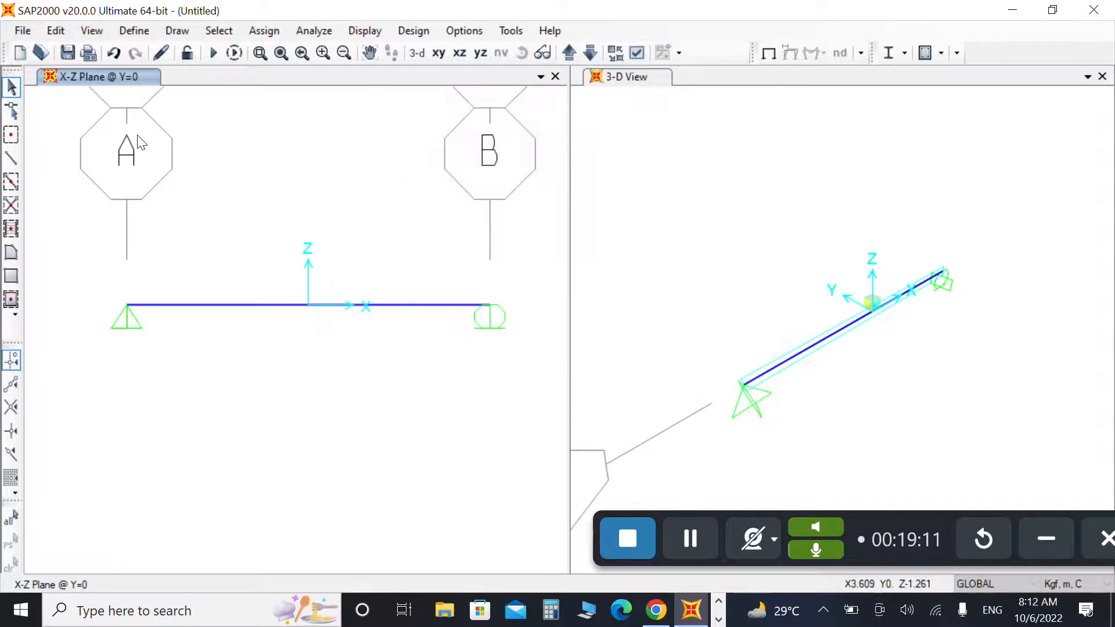
# - Define an additional load pattern named Live with the type Live
pyautogui.click(135, 32)
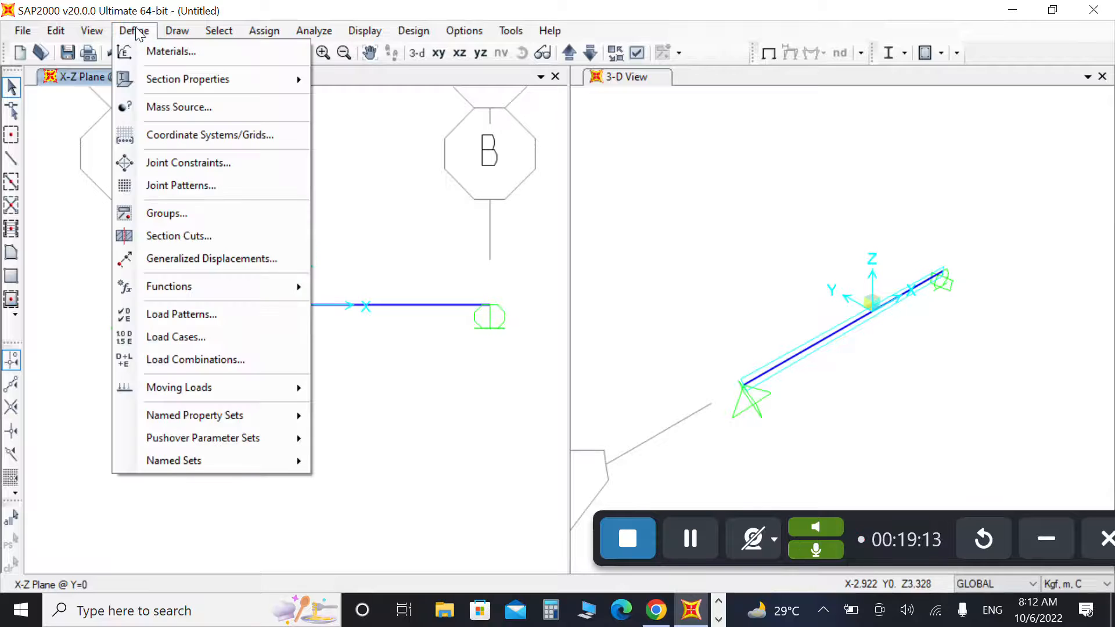
pyautogui.click(196, 314)
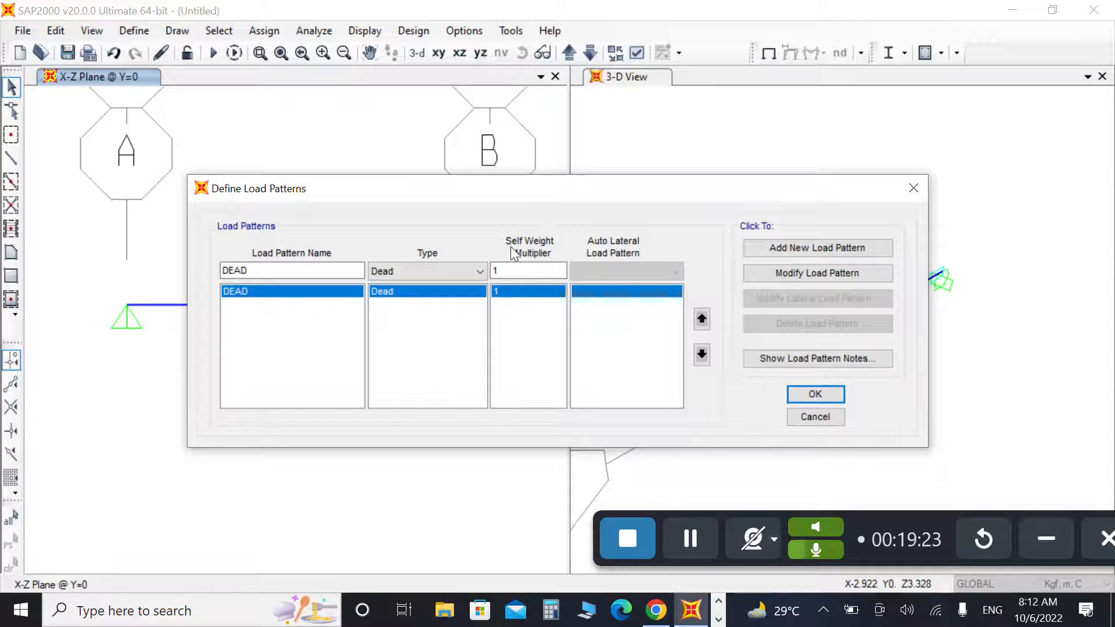
pyautogui.click(516, 267)
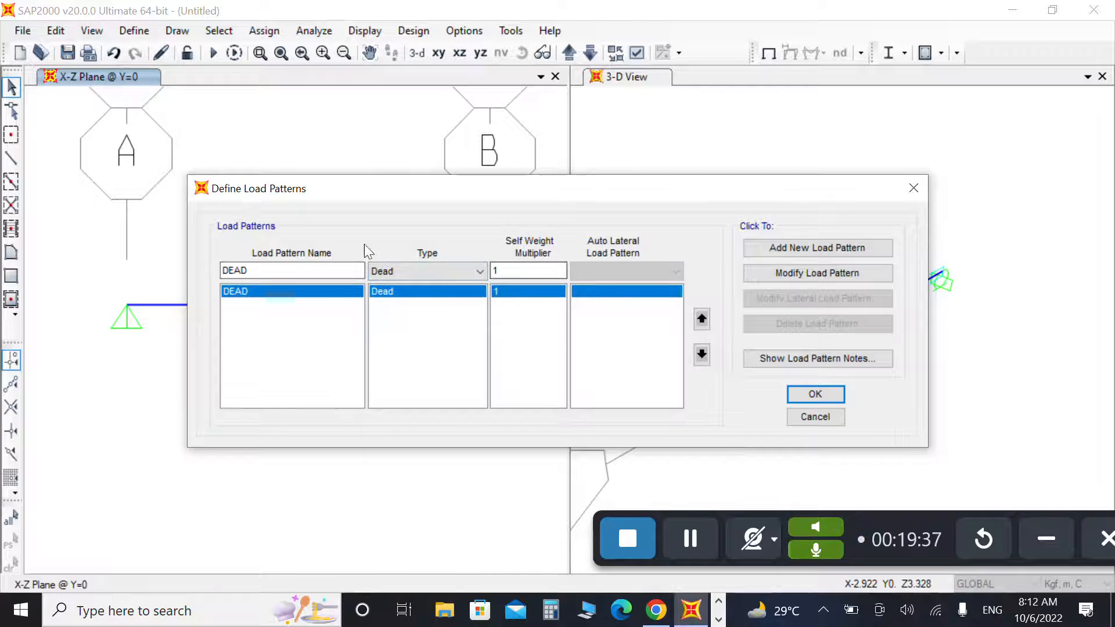
pyautogui.click(273, 271)
pyautogui.press('BackSpace')
pyautogui.press('BackSpace')
pyautogui.press('BackSpace')
pyautogui.press('BackSpace')
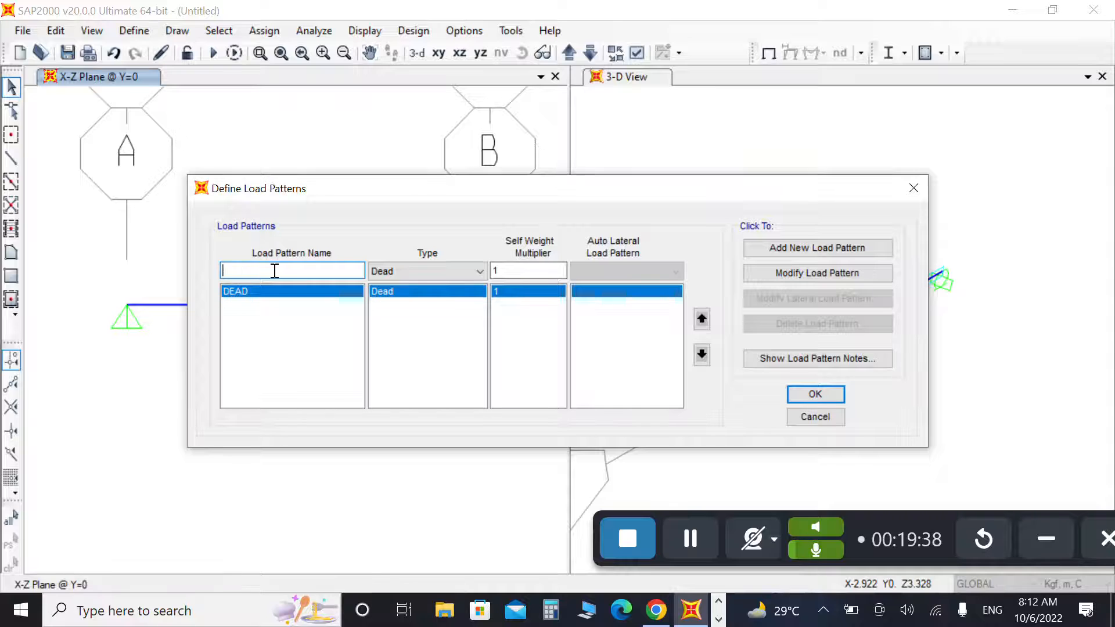
pyautogui.write('l')
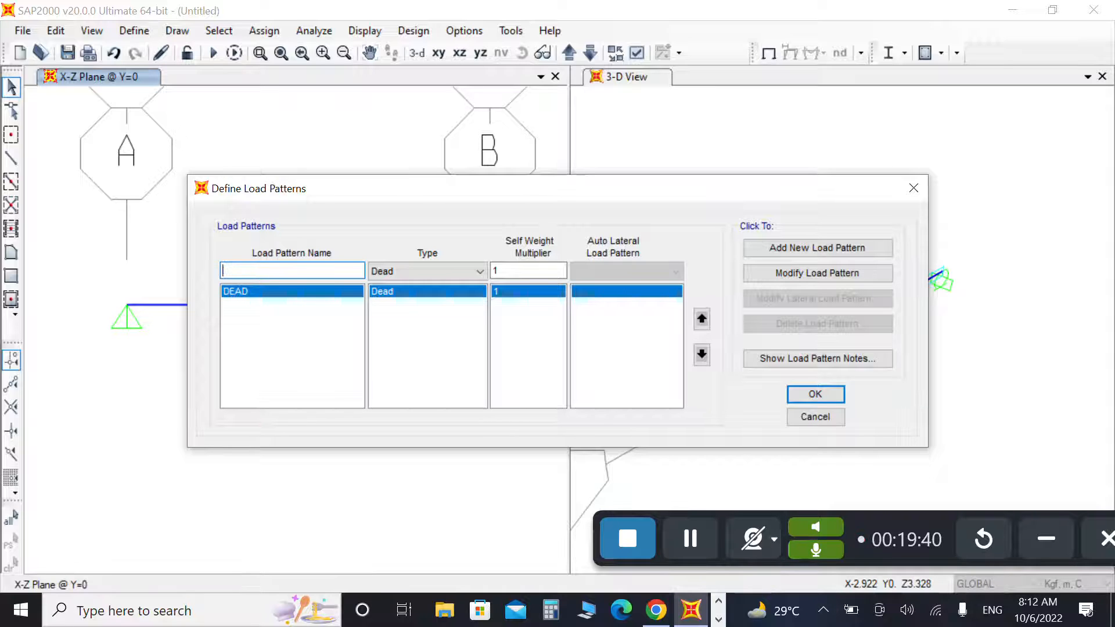
pyautogui.write('Live')
pyautogui.click(424, 271)
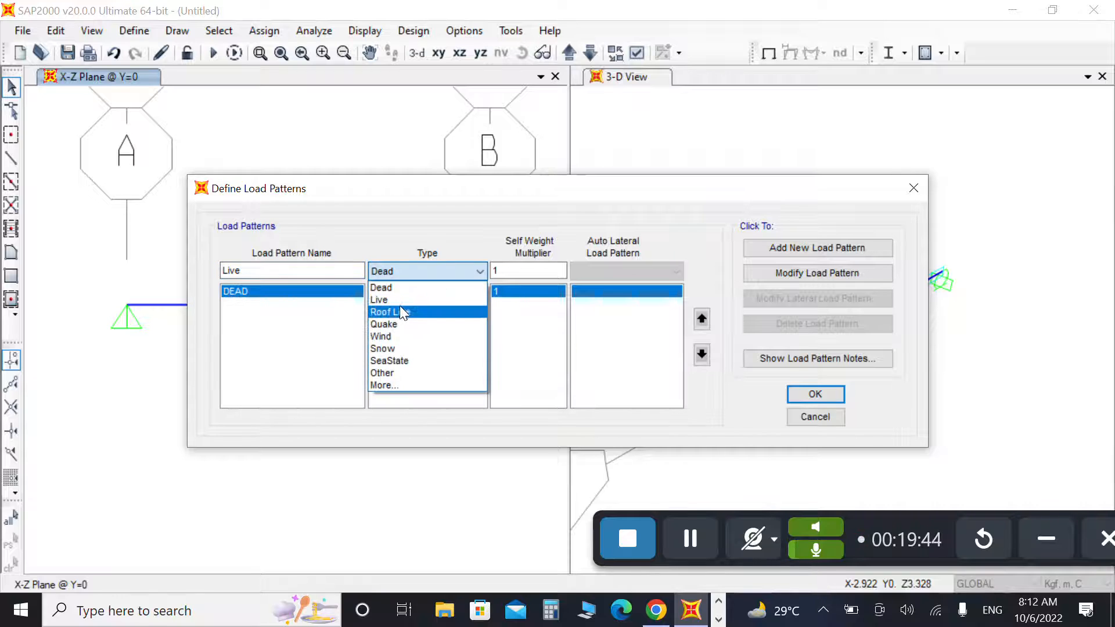
pyautogui.click(380, 299)
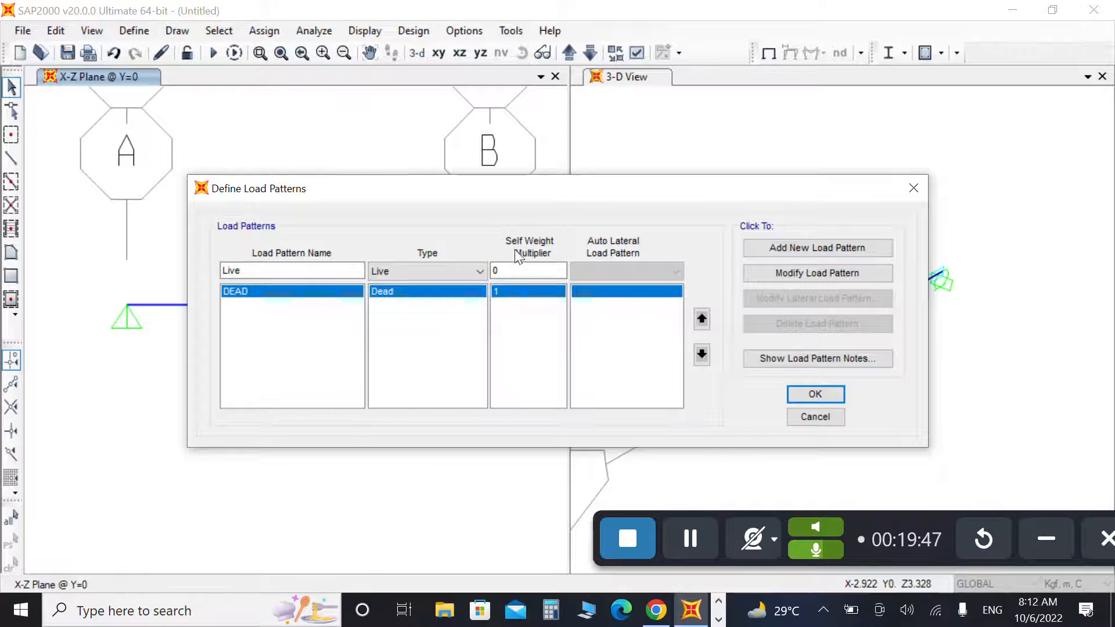
pyautogui.click(816, 248)
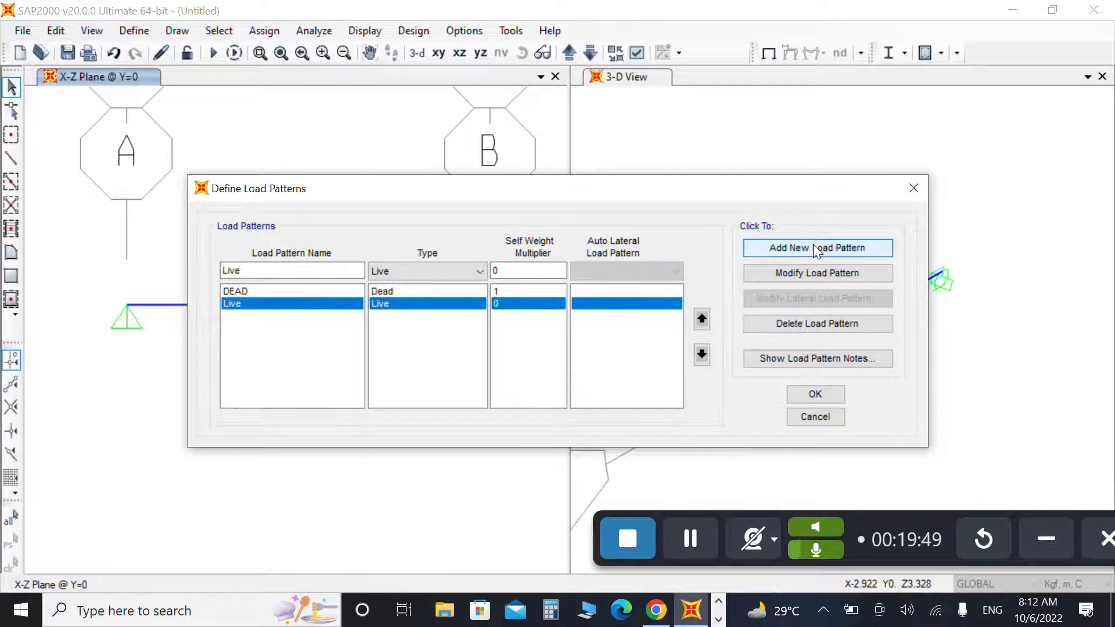
pyautogui.click(815, 393)
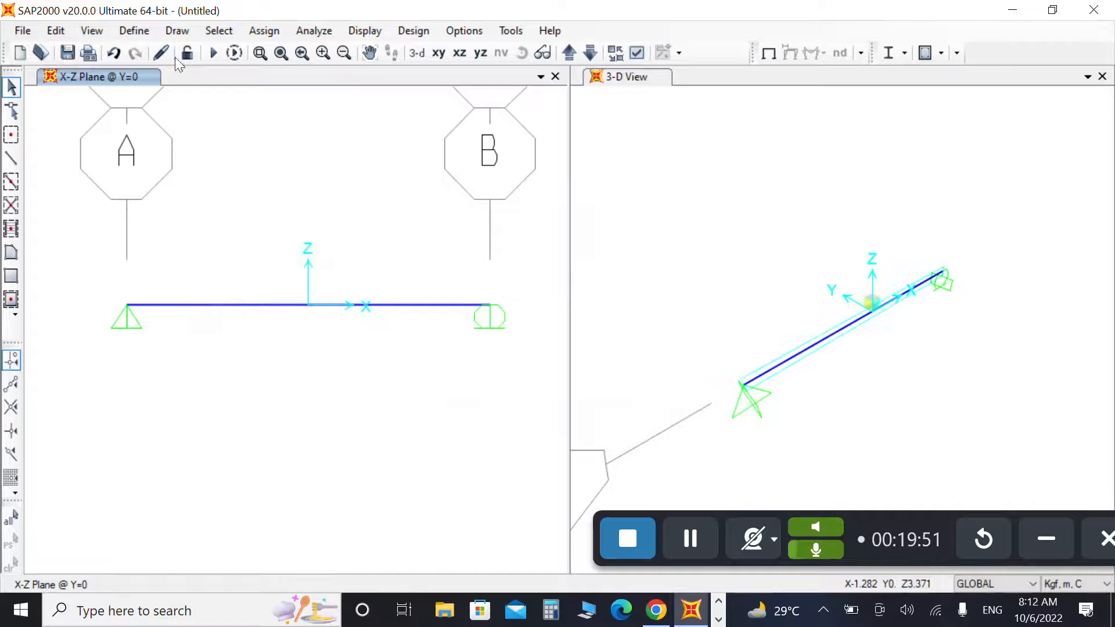
# - Create a new Linear Add load combination and include the DEAD load case with a scale factor of 1.4
pyautogui.click(134, 30)
pyautogui.click(216, 355)
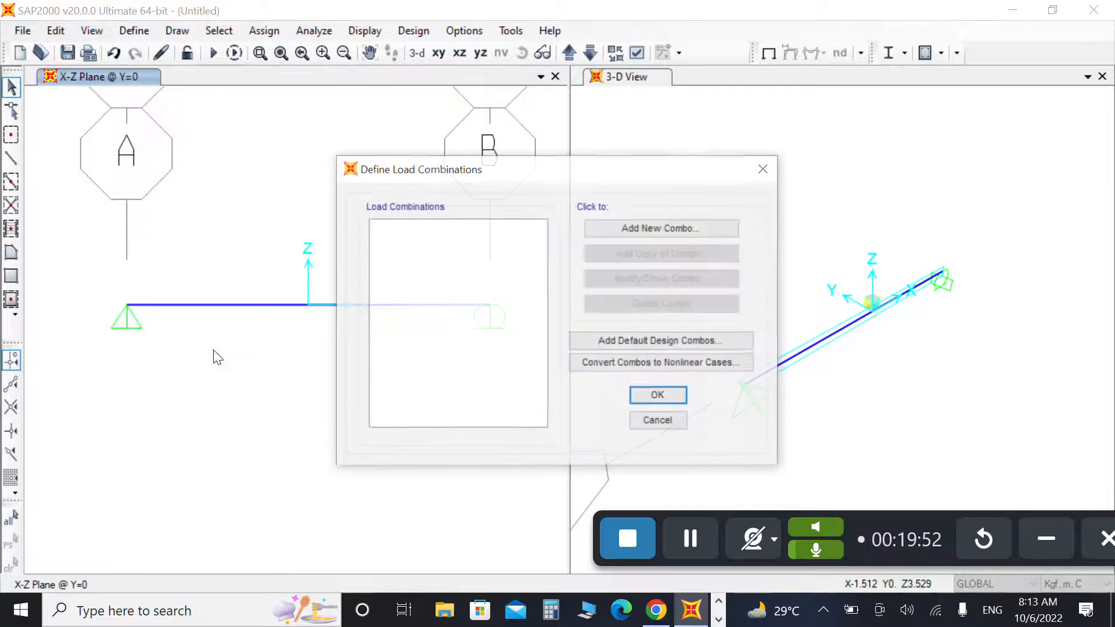
pyautogui.click(642, 229)
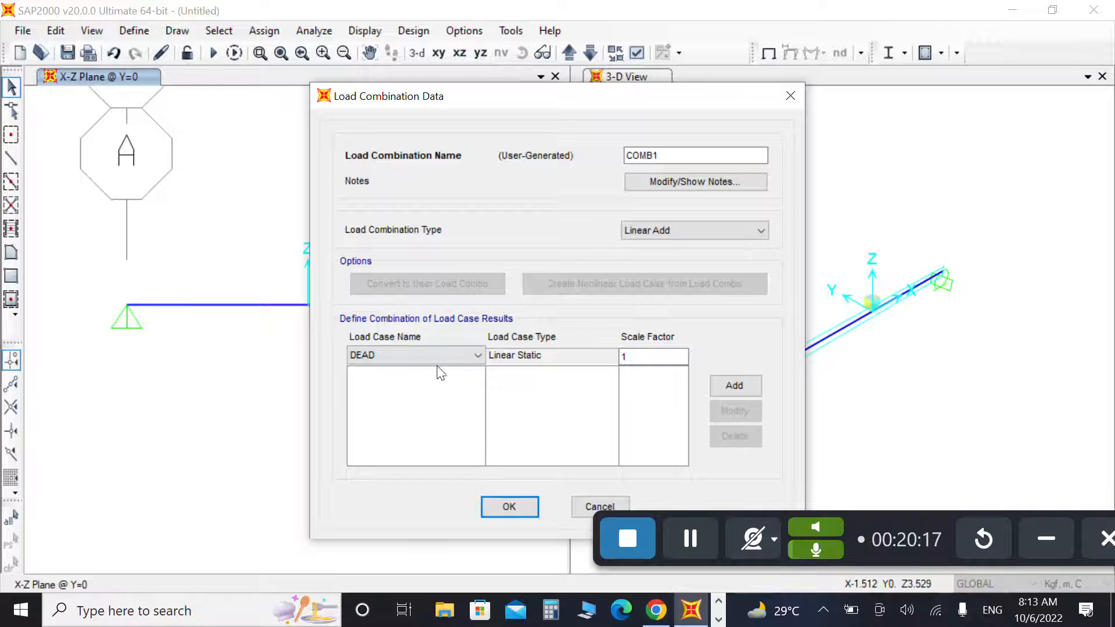
pyautogui.click(645, 352)
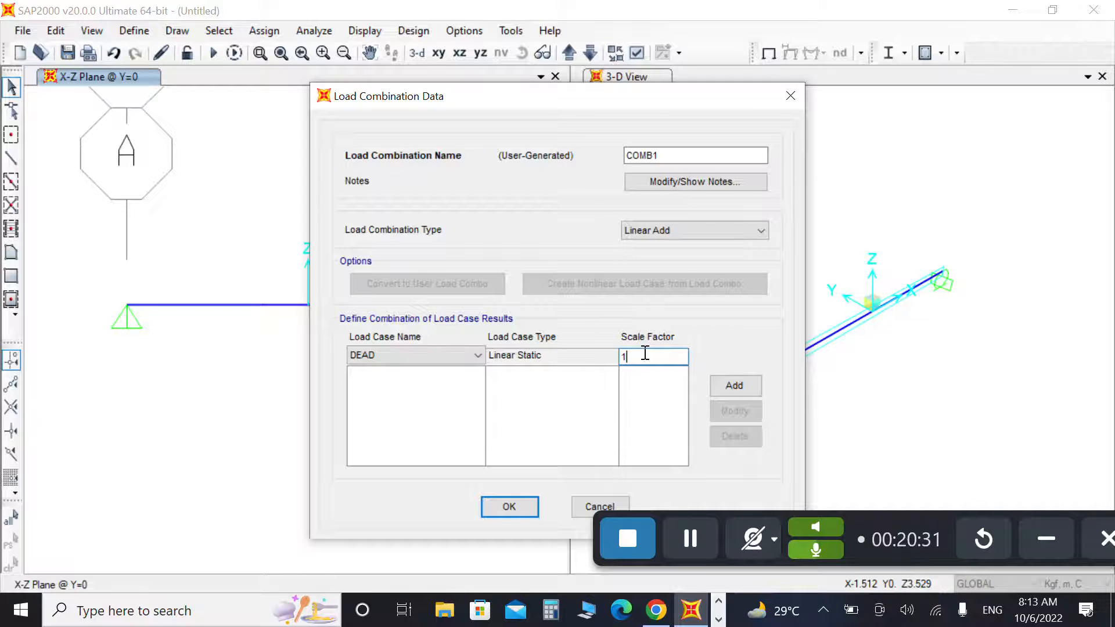
pyautogui.press('BackSpace')
pyautogui.write('0')
pyautogui.press('BackSpace')
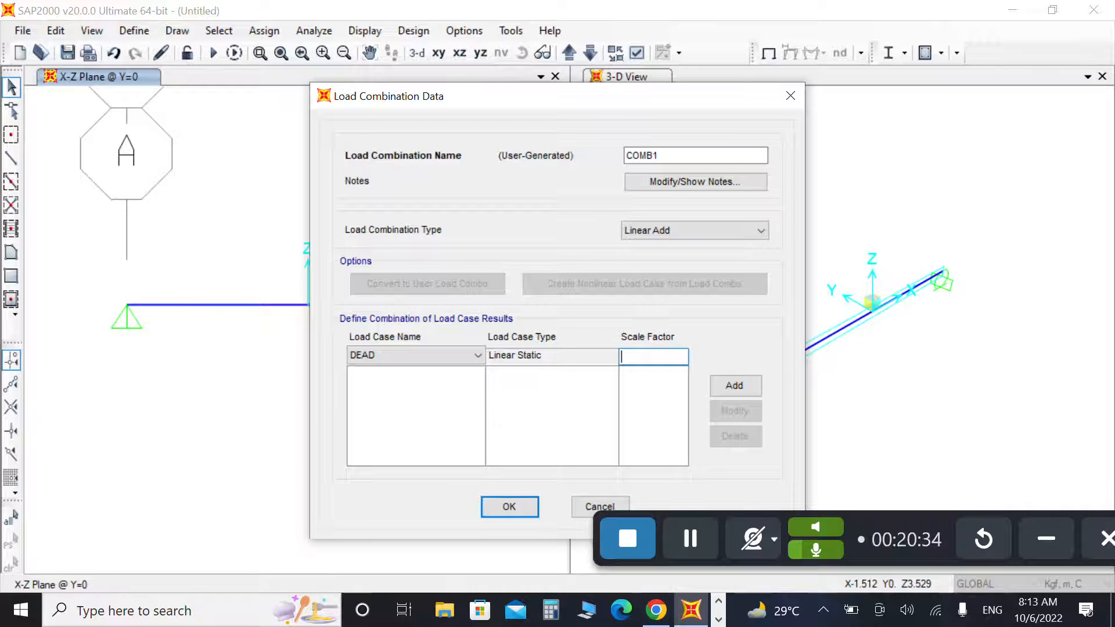
pyautogui.write('1')
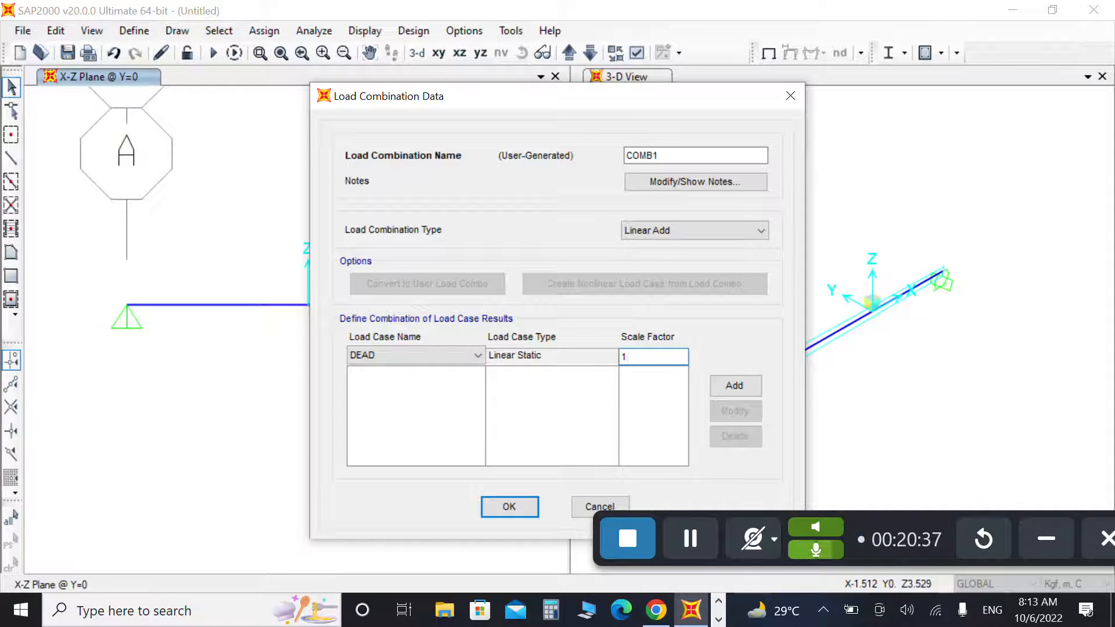
pyautogui.write('.4')
pyautogui.click(755, 386)
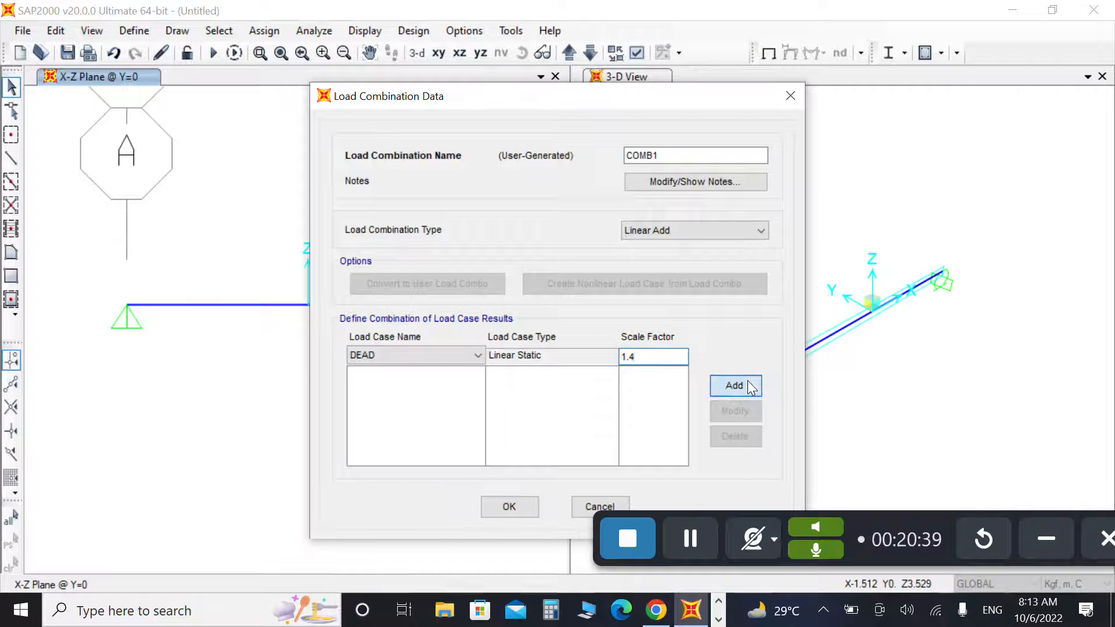
# - Include the Live load case in the combination with a scale factor of 1.7 and finish defining load combinations
pyautogui.click(374, 354)
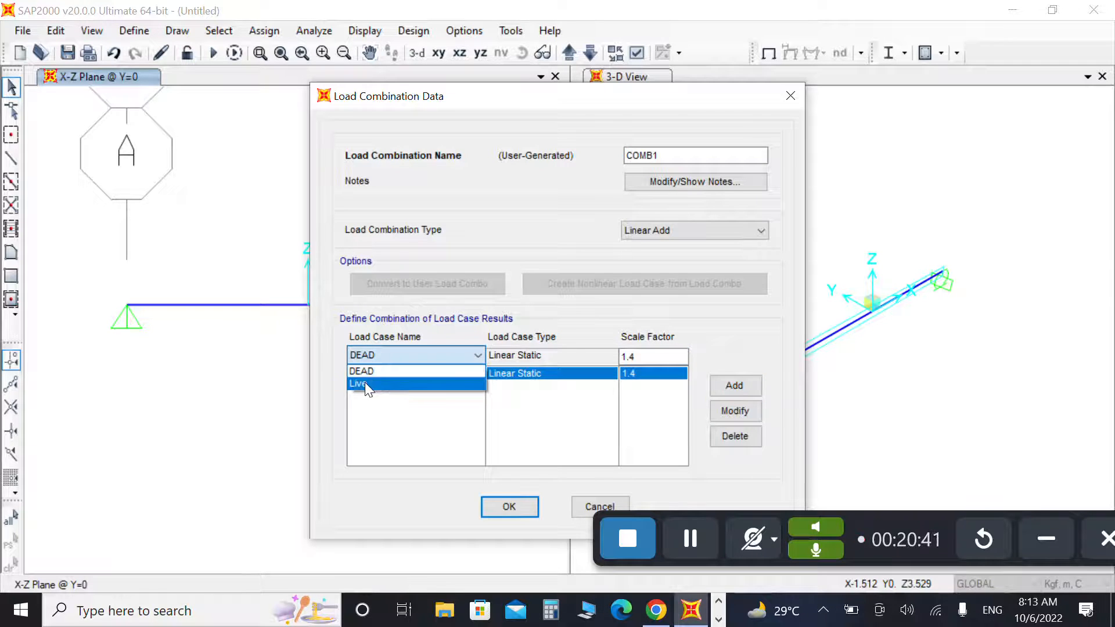
pyautogui.click(365, 382)
pyautogui.doubleClick(650, 356)
pyautogui.write('1.7')
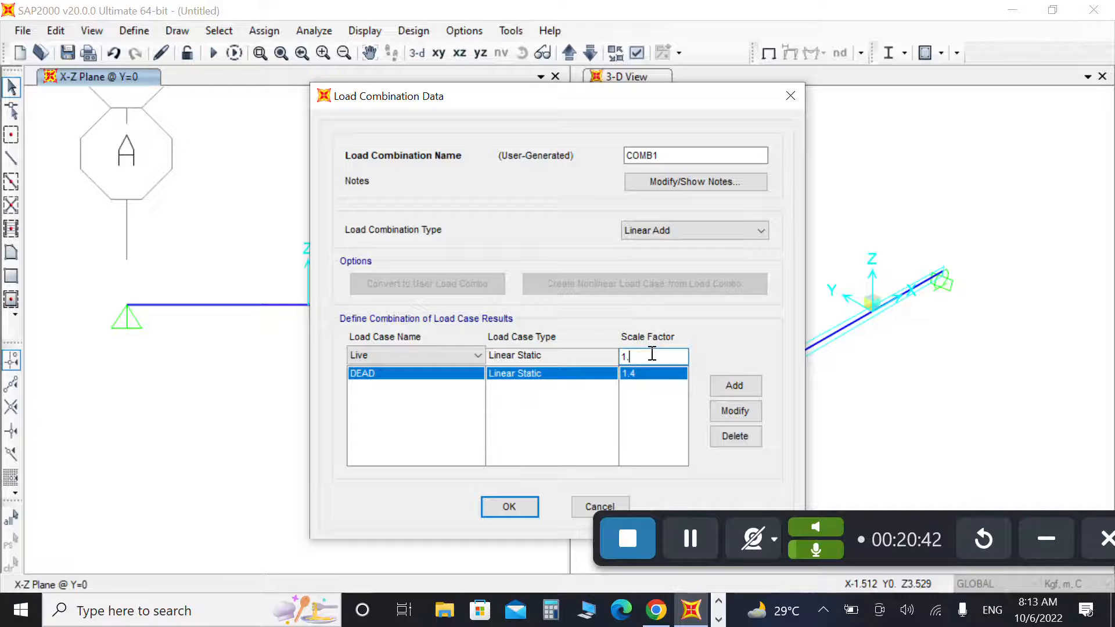
pyautogui.click(735, 388)
pyautogui.click(506, 506)
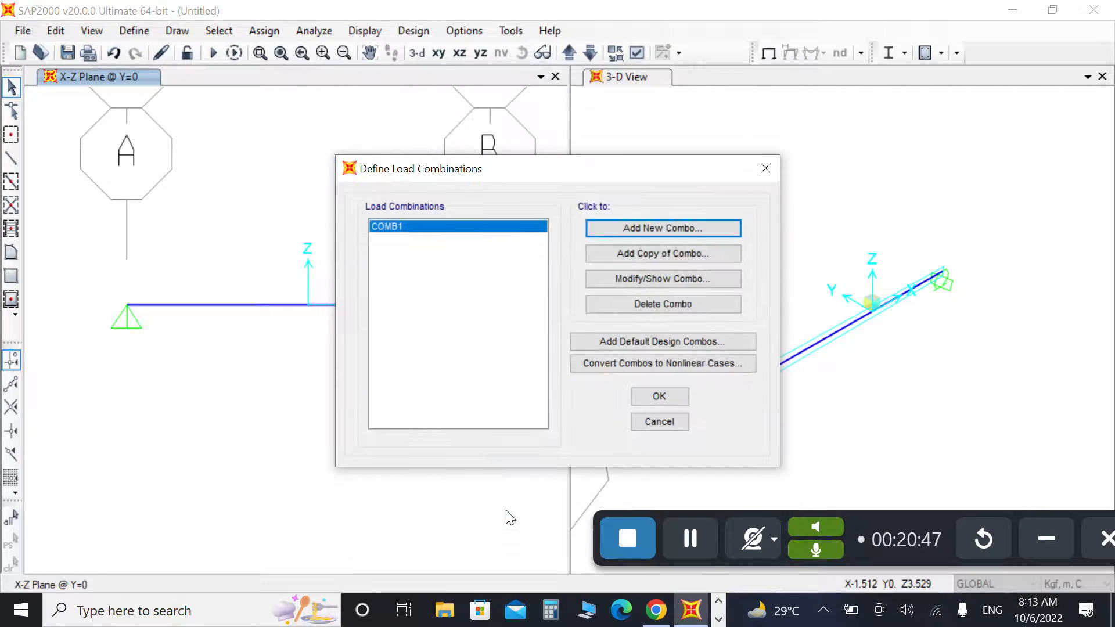
pyautogui.click(643, 398)
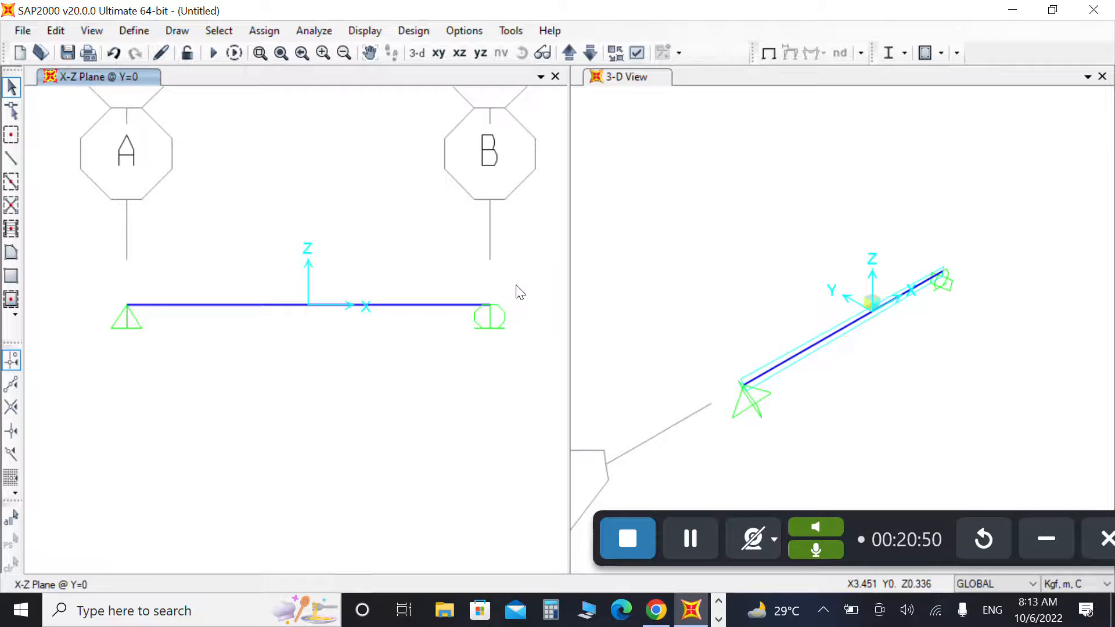
# - Select the whole beam with its supports and assign it the Beam frame section
pyautogui.moveTo(517, 289); pyautogui.dragTo(69, 374)
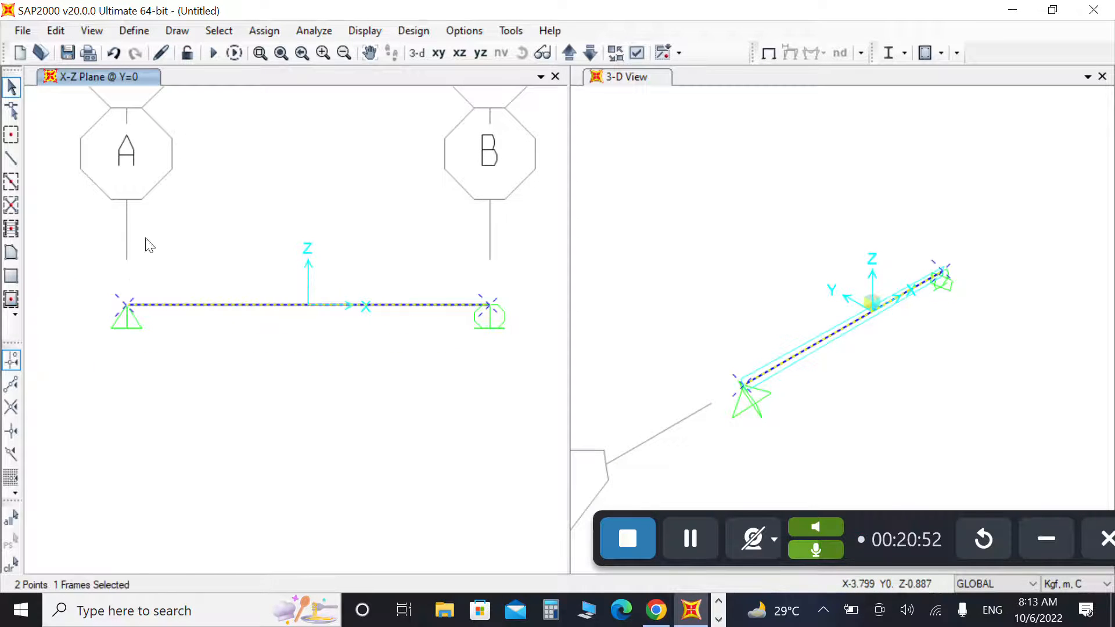
pyautogui.click(282, 32)
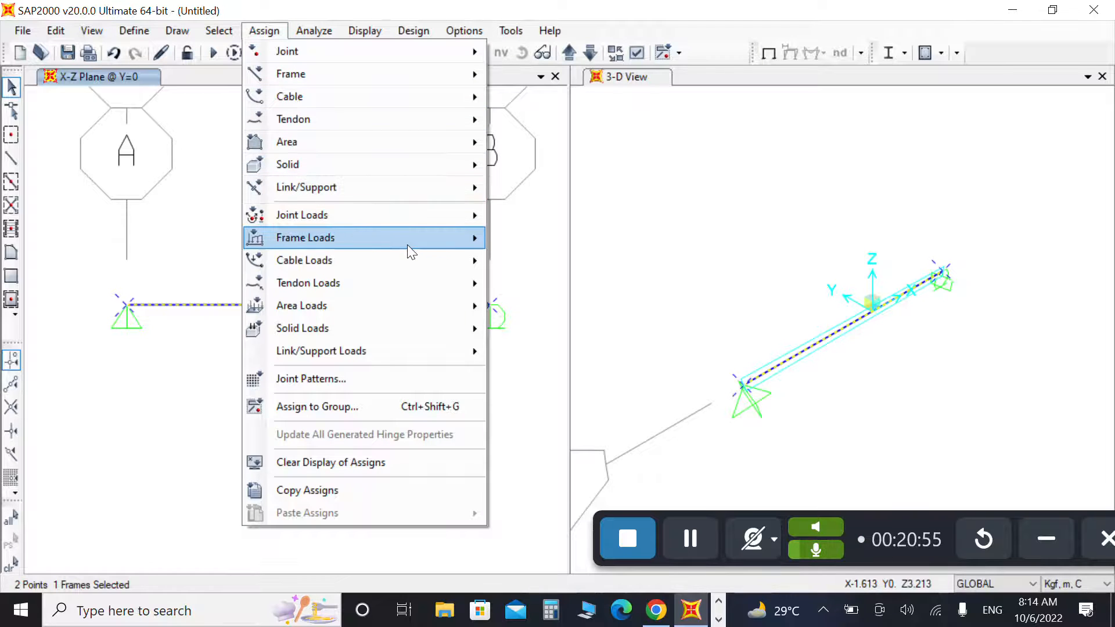
pyautogui.moveTo(407, 245)
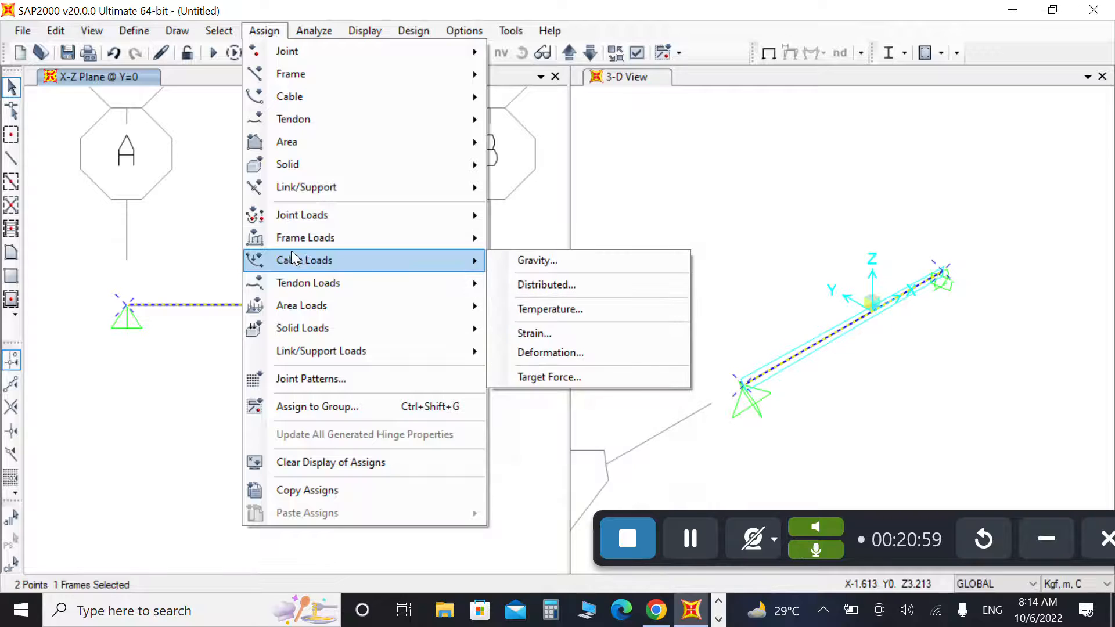
pyautogui.moveTo(315, 67)
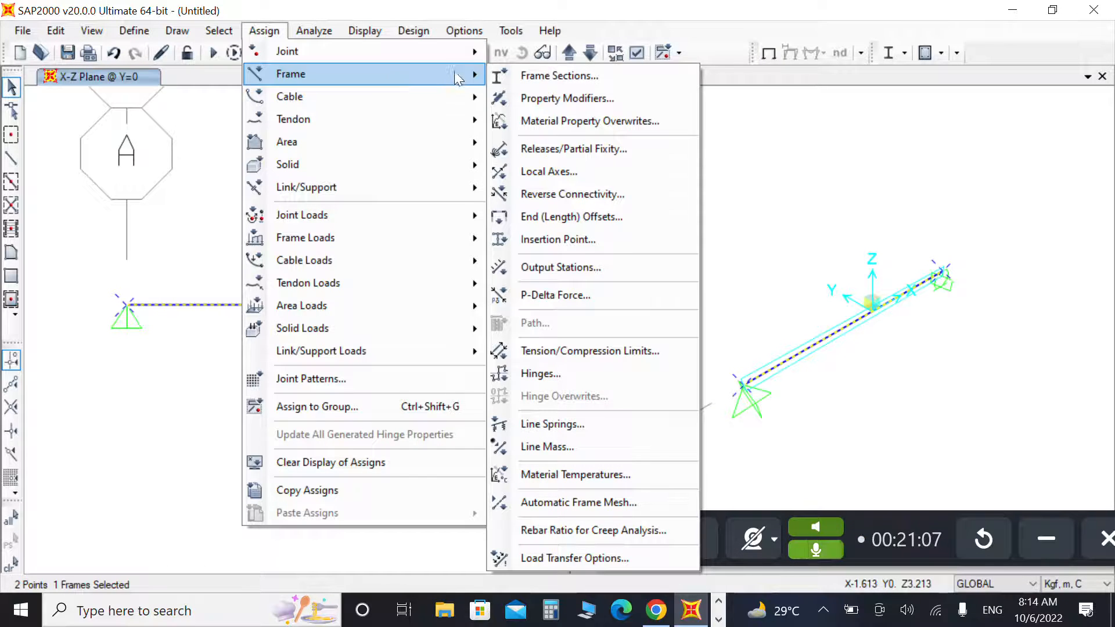
pyautogui.click(514, 74)
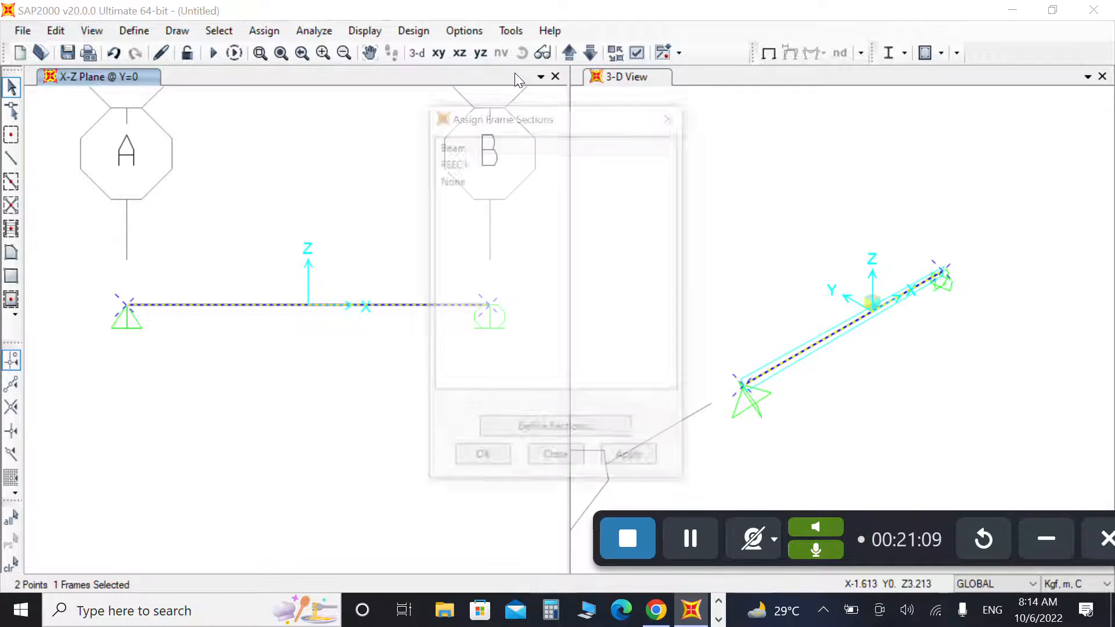
pyautogui.click(478, 147)
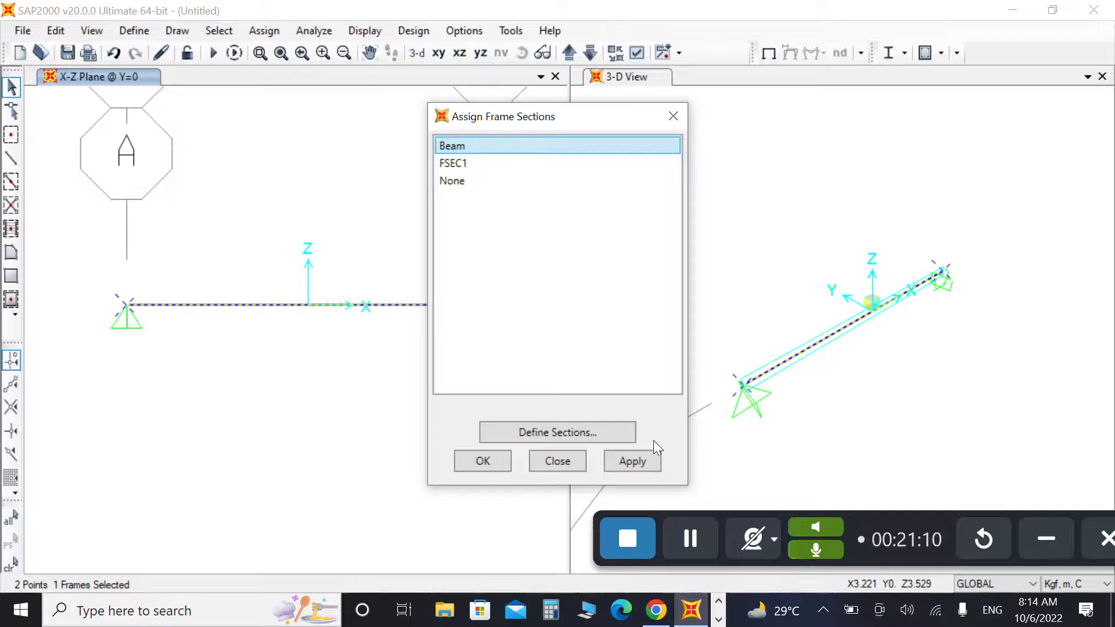
pyautogui.click(630, 463)
pyautogui.click(485, 461)
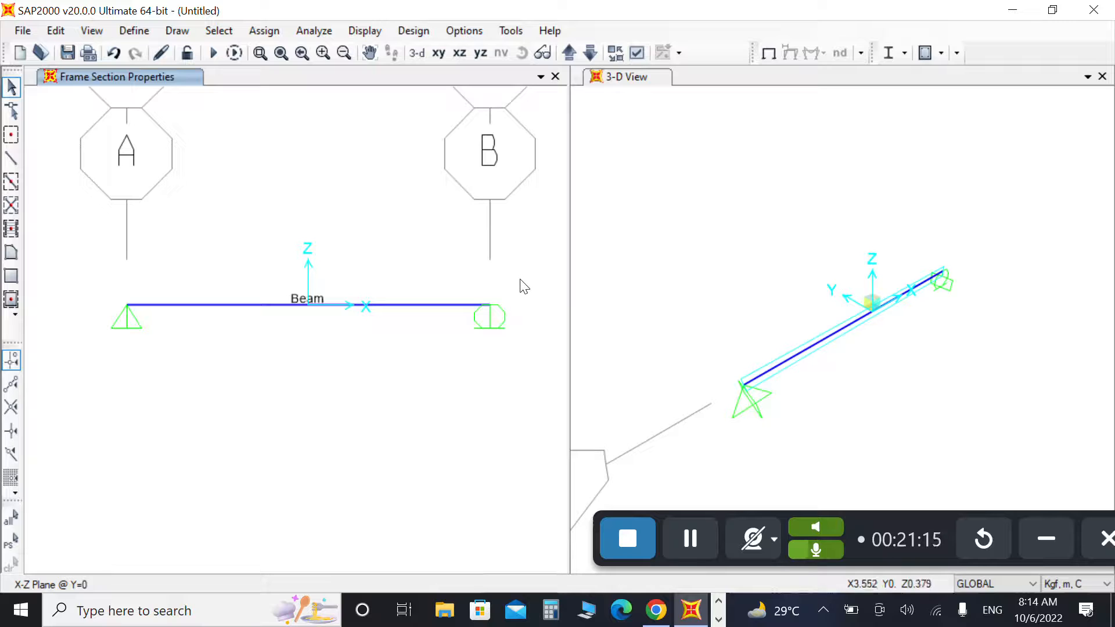
# - Reselect the beam, show it in a 3D view and set the display's view type to Extrude
pyautogui.moveTo(518, 277); pyautogui.dragTo(78, 381)
pyautogui.click(415, 53)
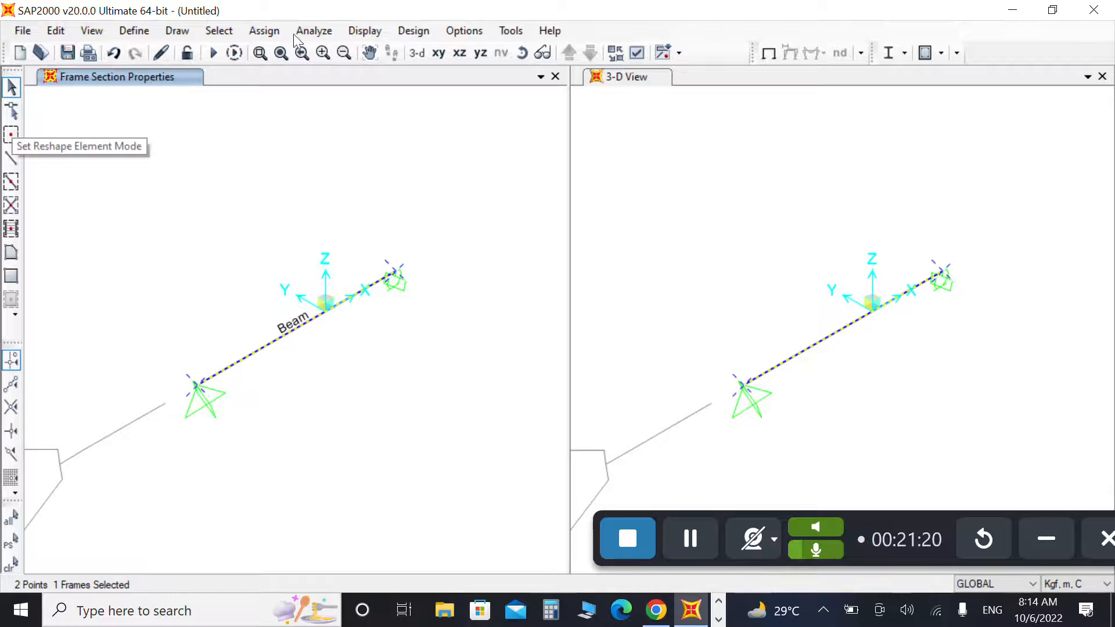
pyautogui.click(277, 55)
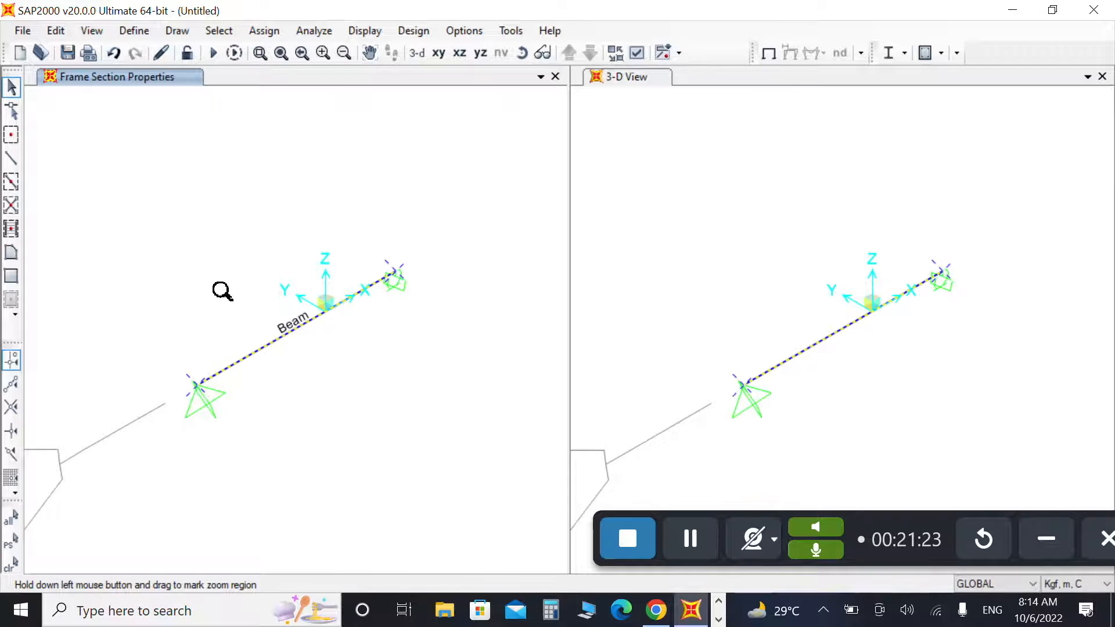
pyautogui.moveTo(239, 321); pyautogui.dragTo(180, 447)
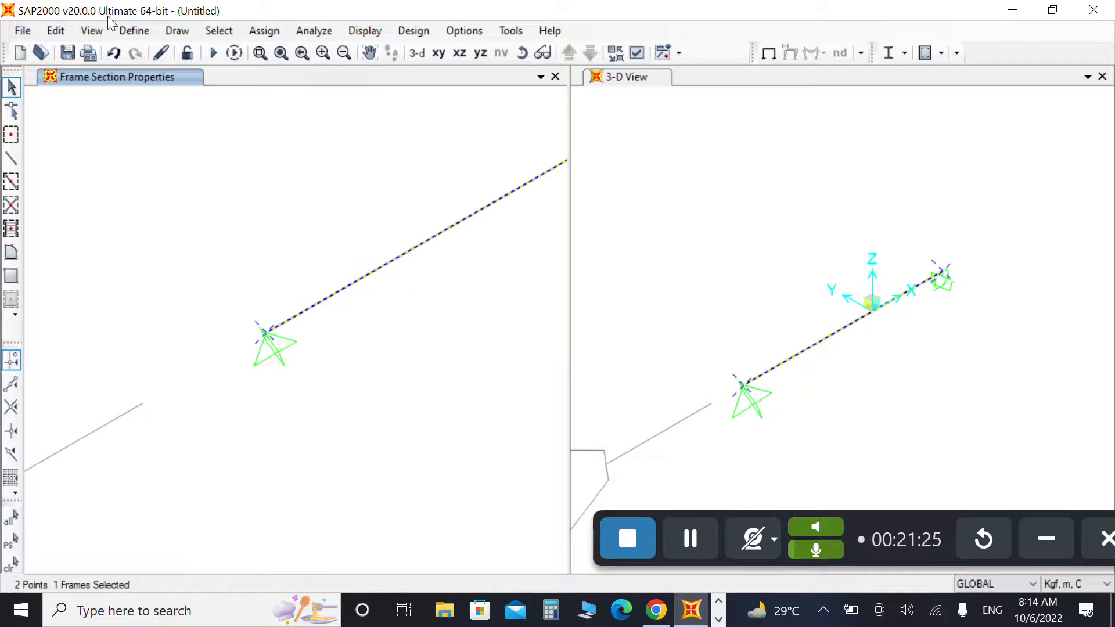
pyautogui.click(91, 31)
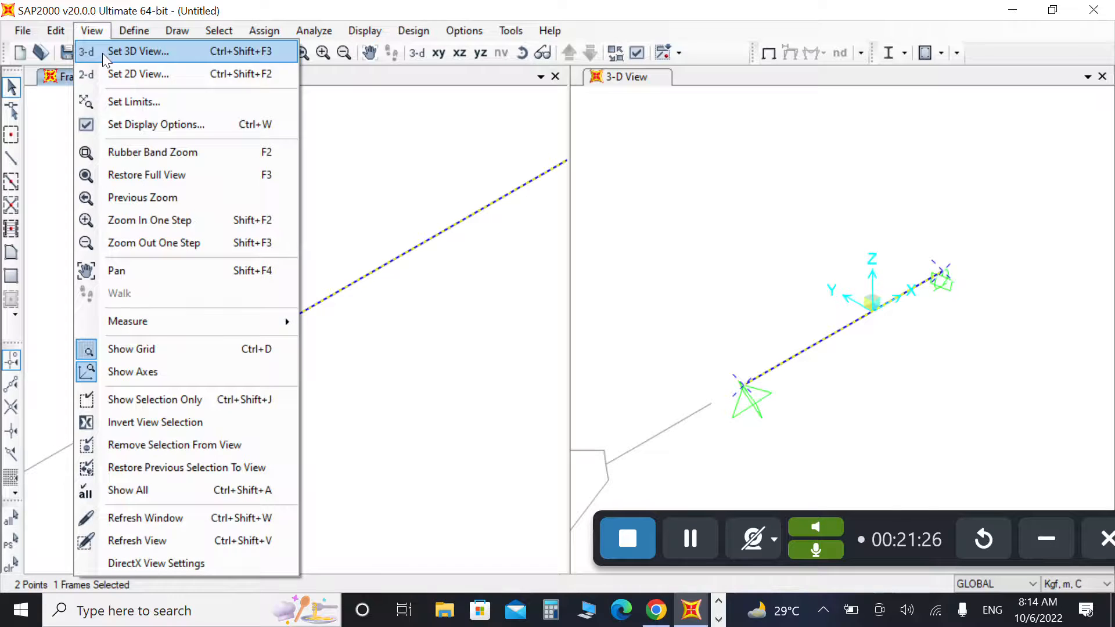
pyautogui.click(146, 127)
pyautogui.click(477, 74)
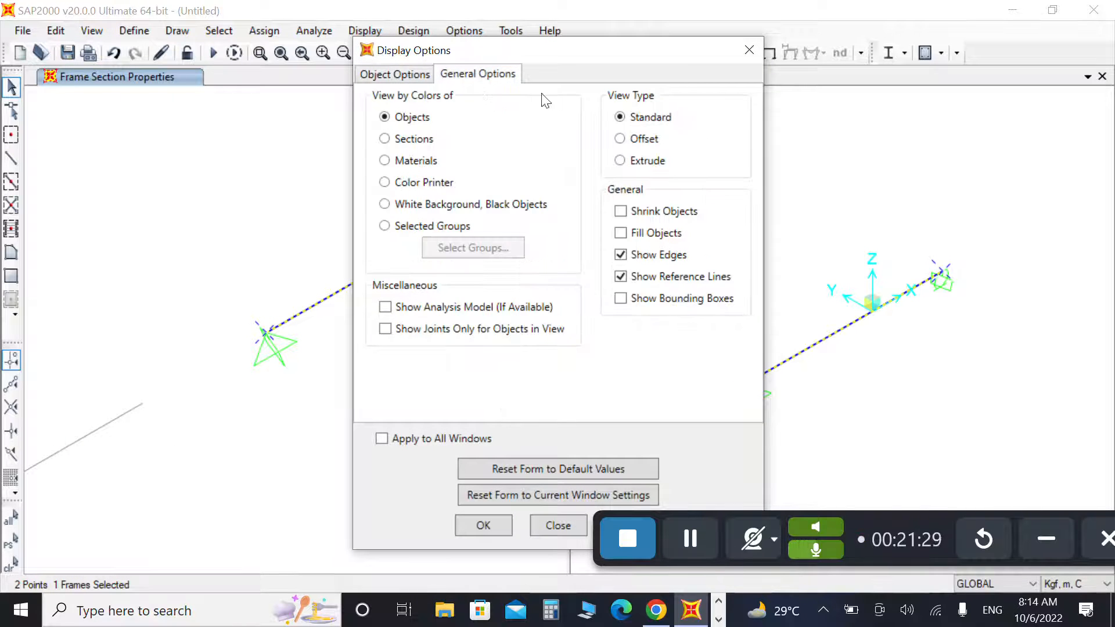
pyautogui.click(638, 162)
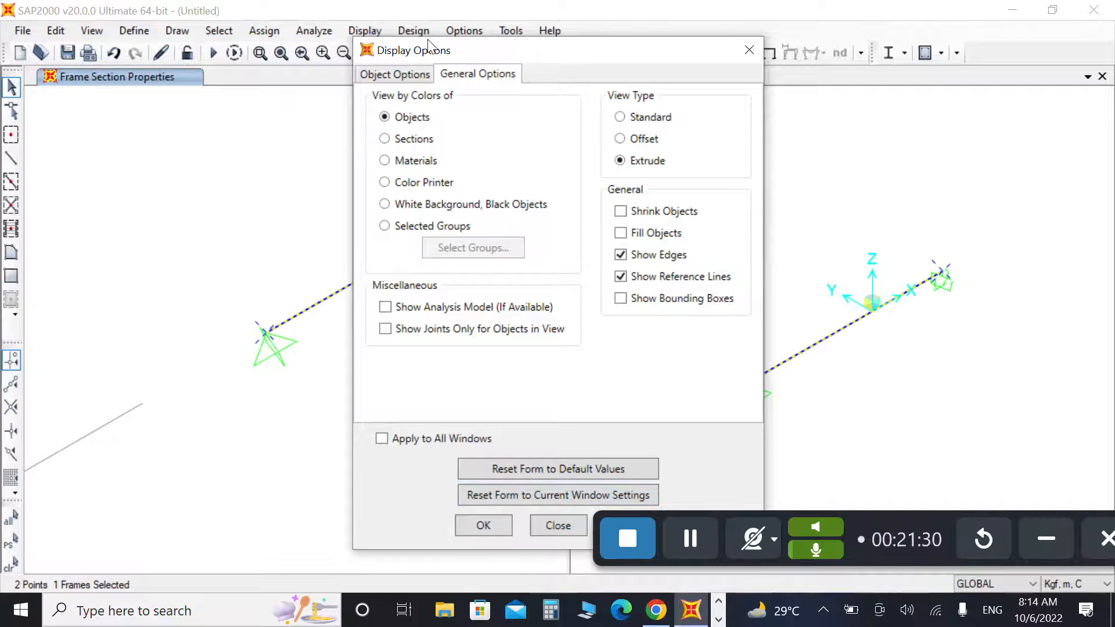
pyautogui.moveTo(433, 47); pyautogui.dragTo(317, 11)
pyautogui.click(513, 489)
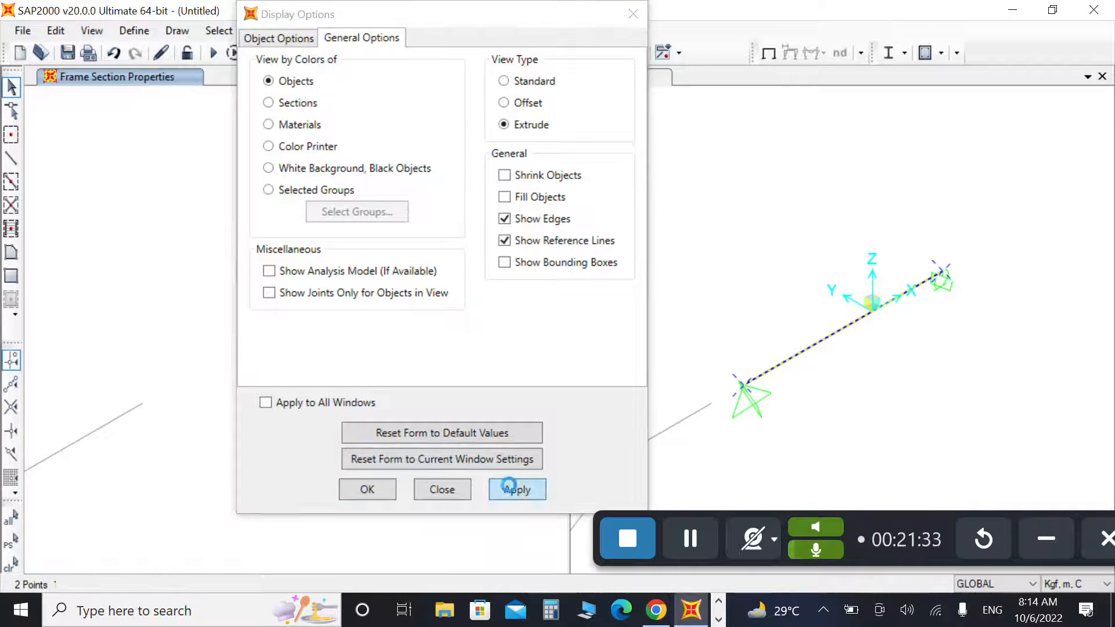
pyautogui.click(360, 489)
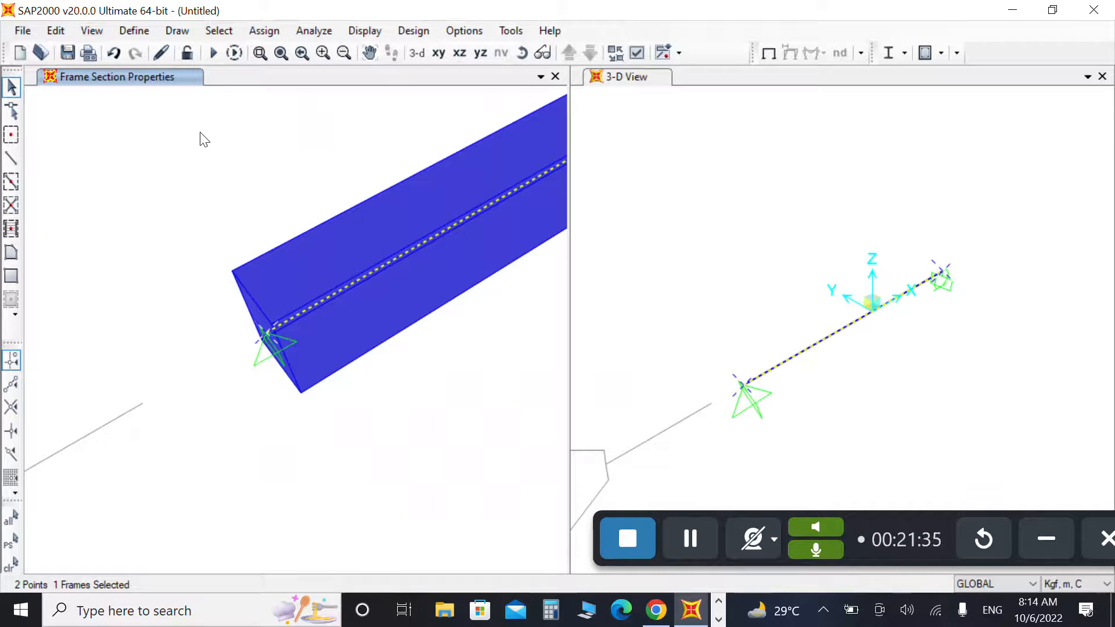
# - Examine the extruded beam from the side and from its end, and restore the default 3D view
pyautogui.click(521, 53)
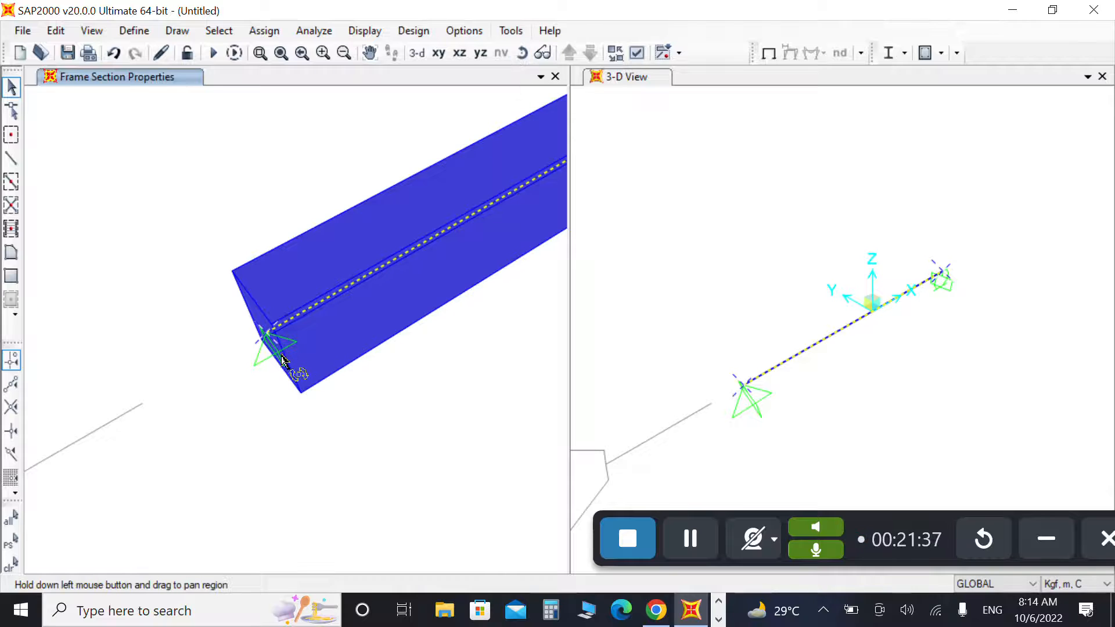
pyautogui.moveTo(286, 368); pyautogui.dragTo(232, 308)
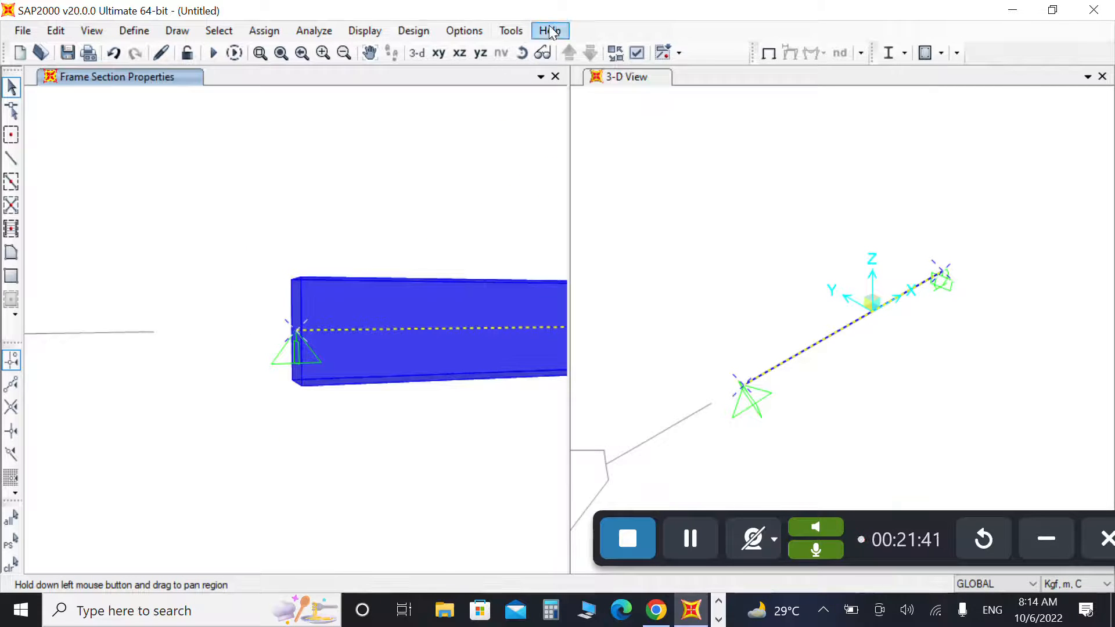
pyautogui.click(522, 51)
pyautogui.moveTo(302, 258); pyautogui.dragTo(481, 269)
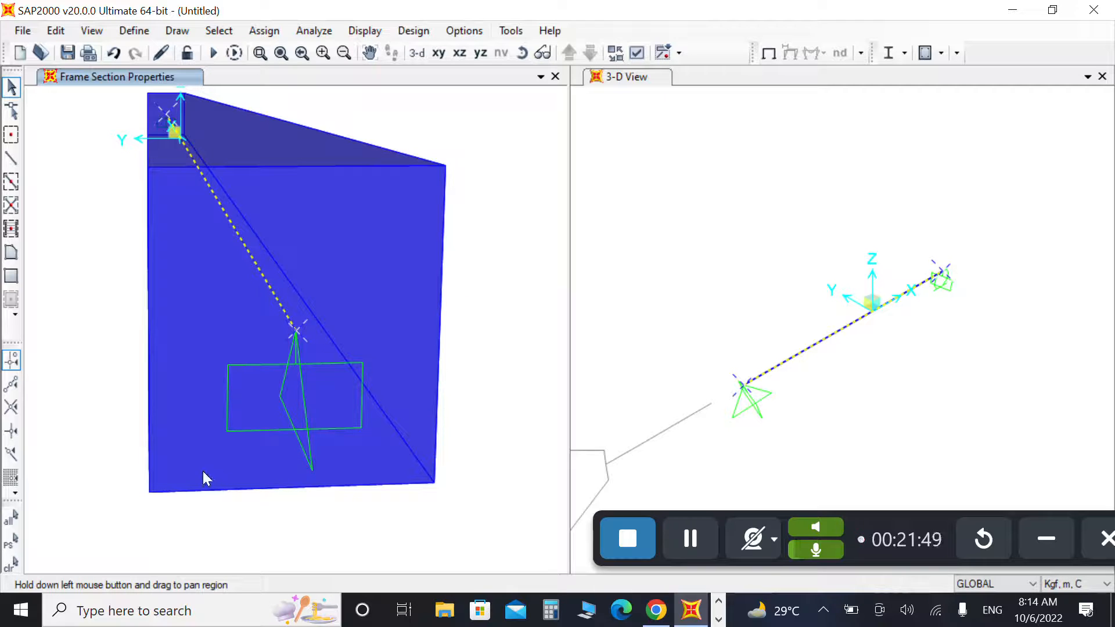
pyautogui.click(282, 53)
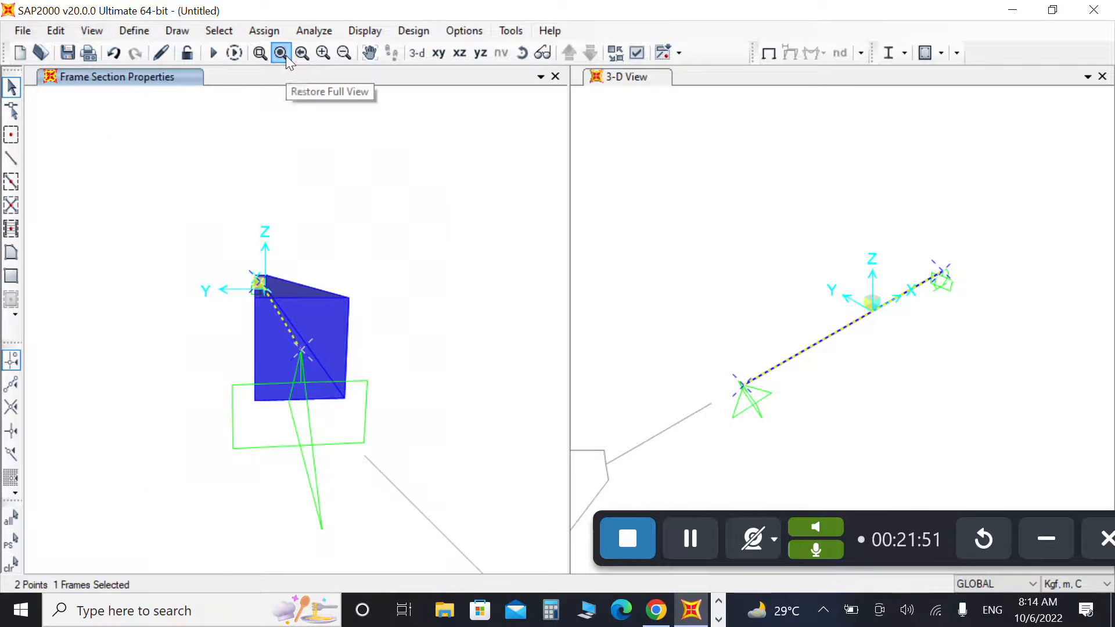
pyautogui.click(522, 53)
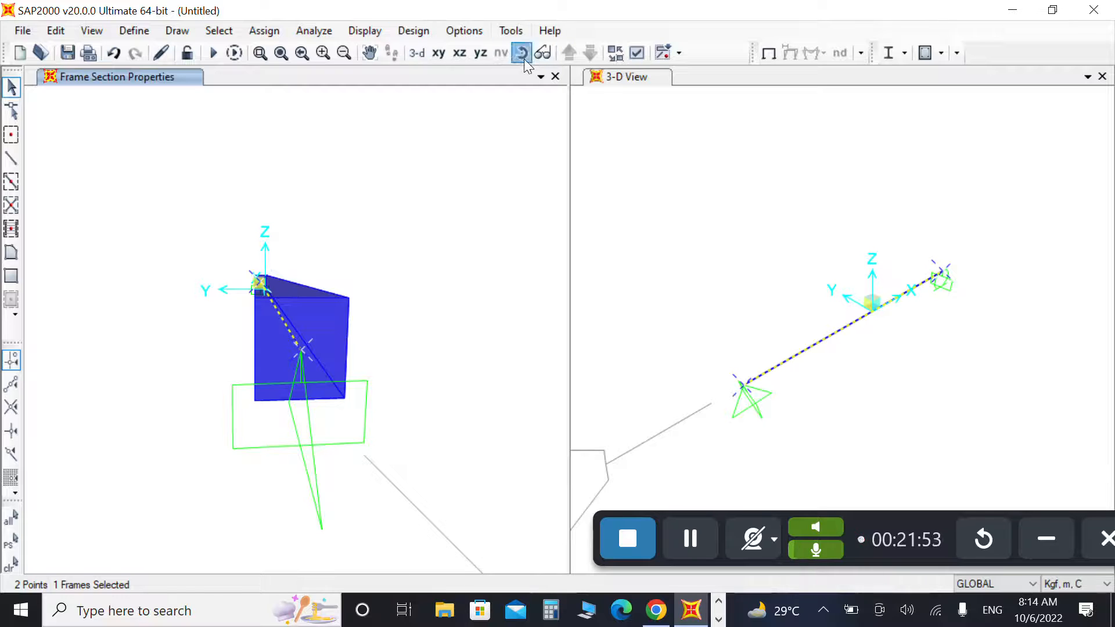
pyautogui.moveTo(480, 279); pyautogui.dragTo(286, 347)
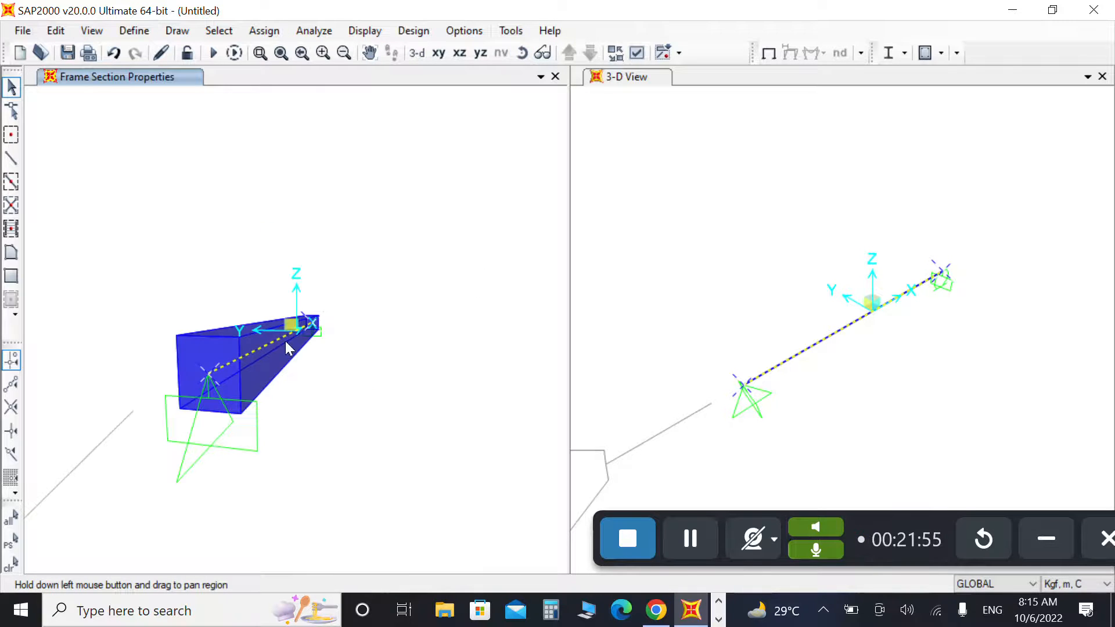
pyautogui.click(281, 53)
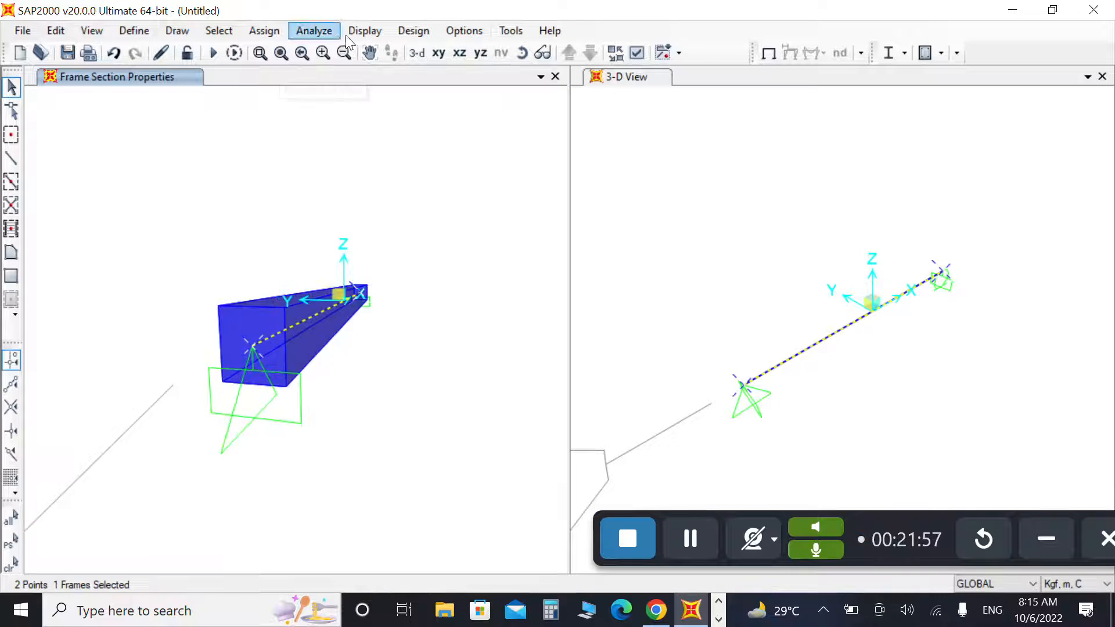
pyautogui.click(423, 55)
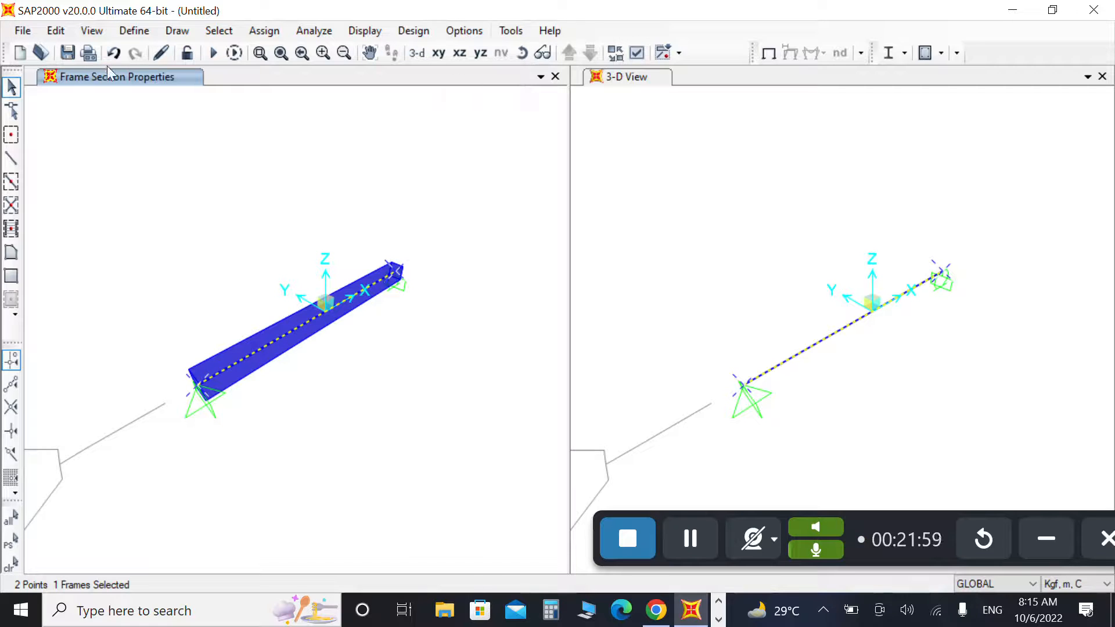
# - Set the beam display's view type back to Standard
pyautogui.click(99, 32)
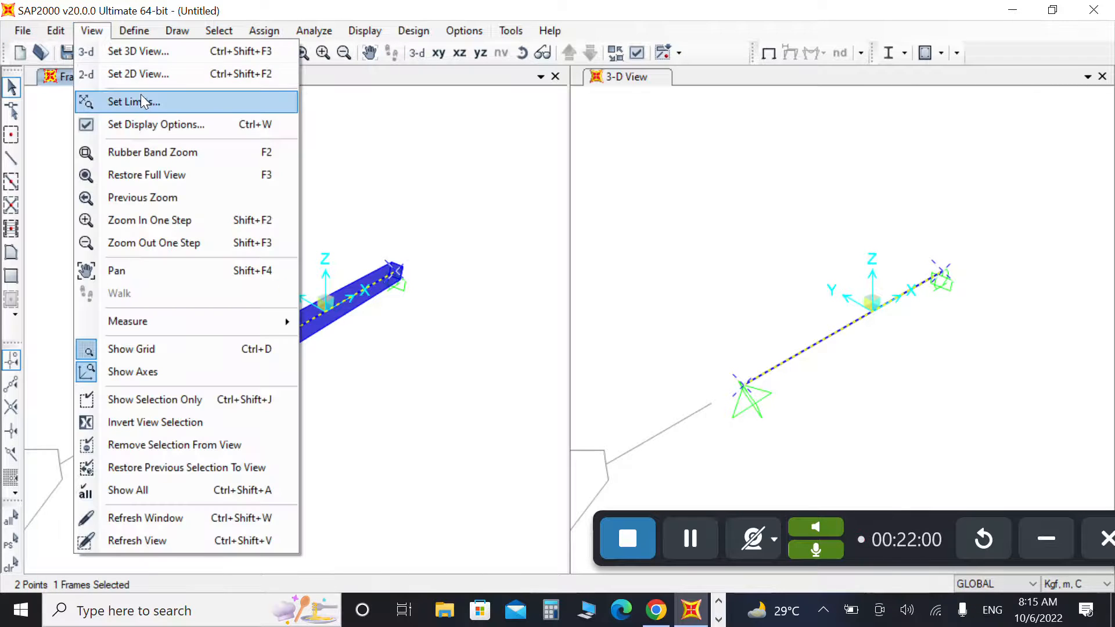
pyautogui.click(167, 132)
pyautogui.click(493, 74)
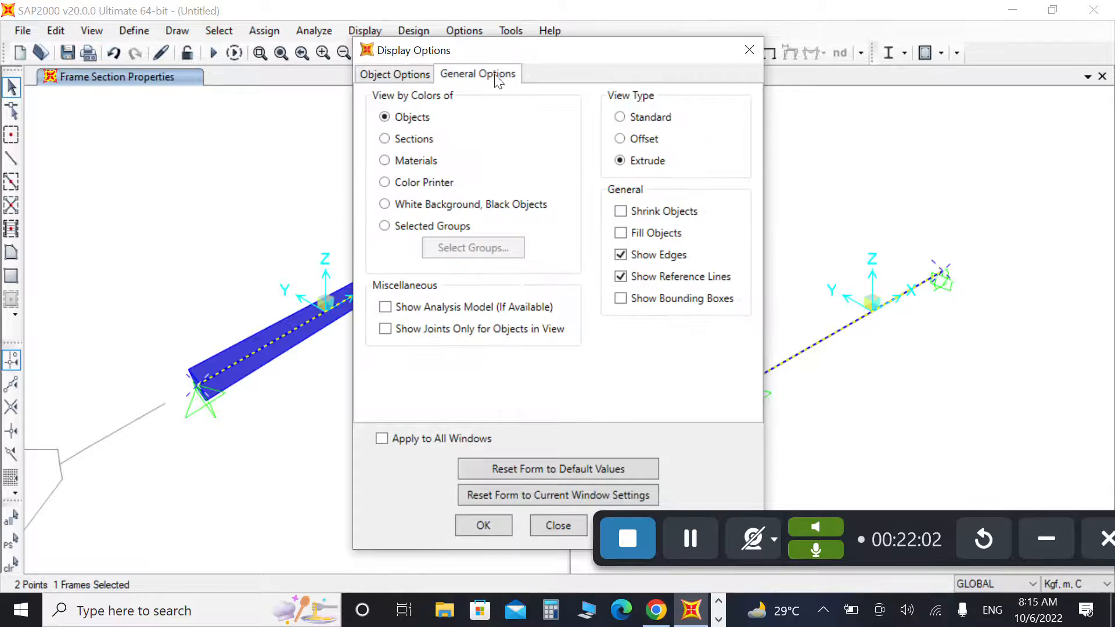
pyautogui.click(651, 118)
pyautogui.moveTo(466, 49); pyautogui.dragTo(325, 32)
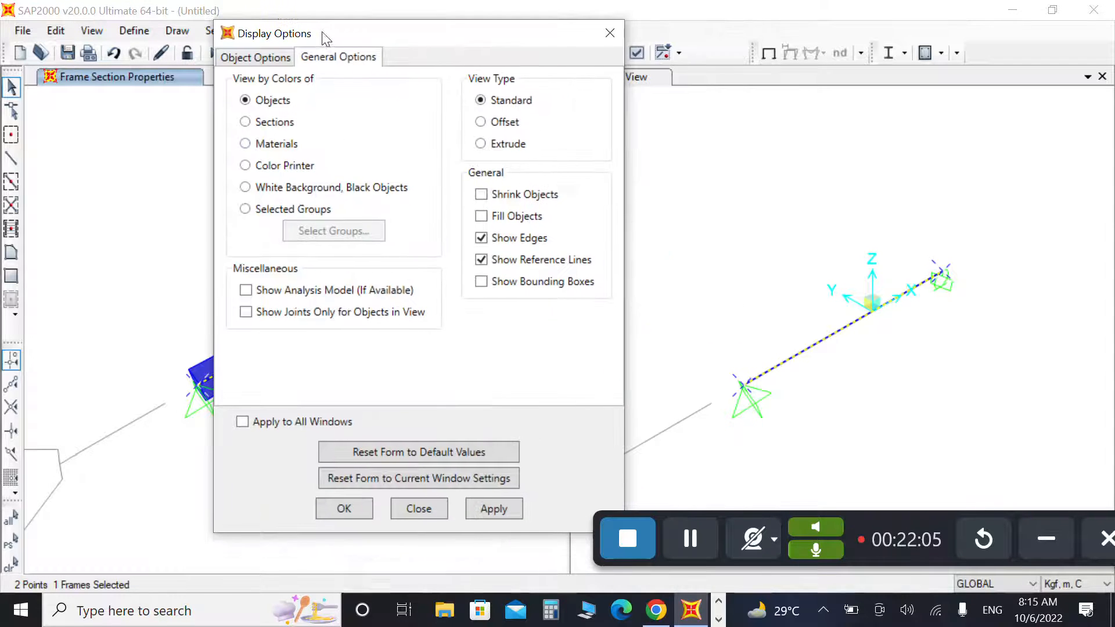
pyautogui.click(485, 508)
pyautogui.click(341, 509)
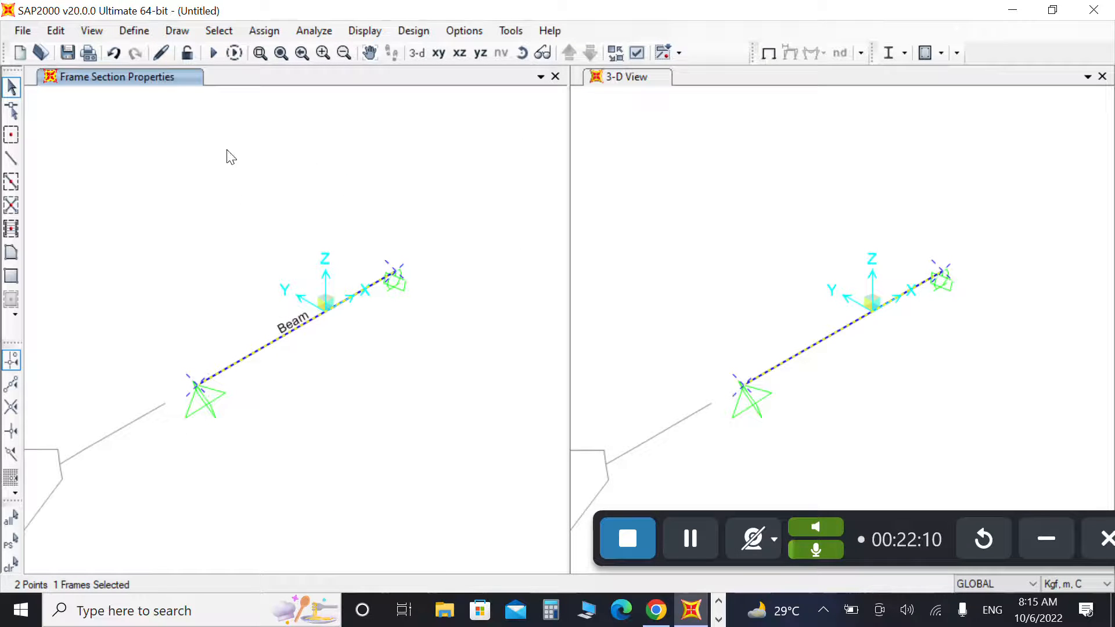
# - In the XZ view, assign the beam a 1000 kgf/m uniform gravity load in the DEAD pattern, using absolute distances and replacing existing loads
pyautogui.click(460, 52)
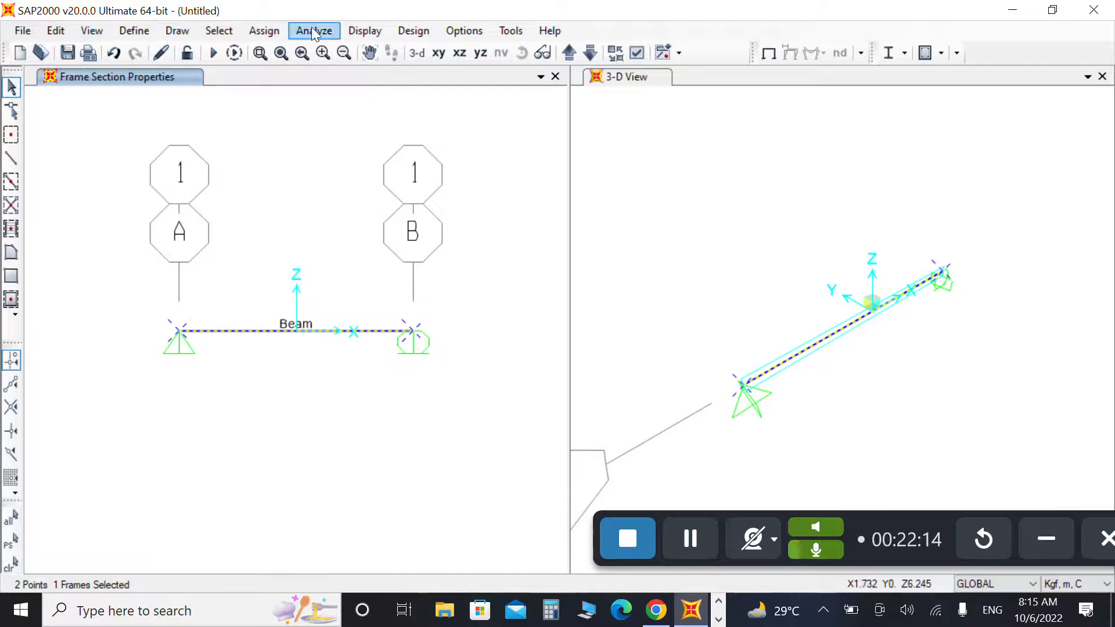
pyautogui.click(264, 30)
pyautogui.moveTo(478, 239)
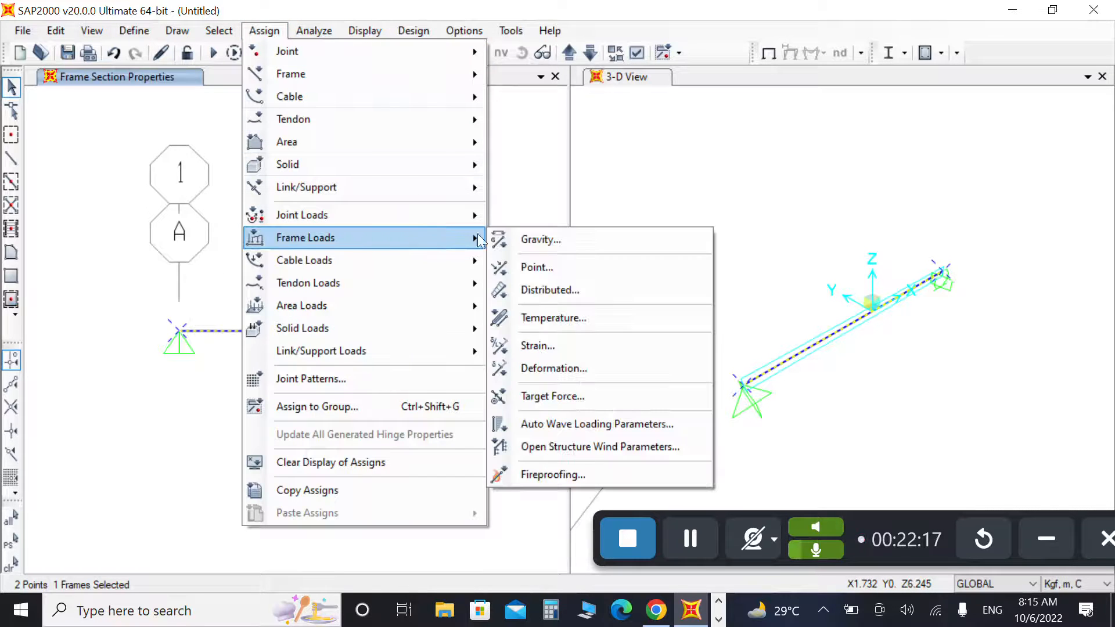
pyautogui.click(529, 289)
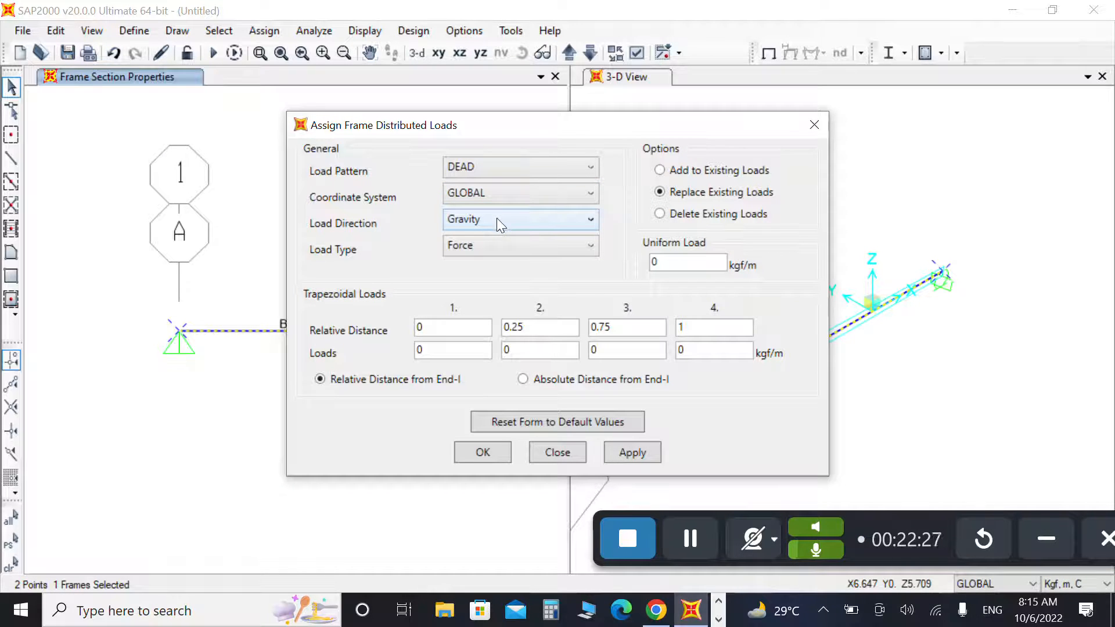
pyautogui.doubleClick(485, 246)
pyautogui.click(680, 194)
pyautogui.click(546, 383)
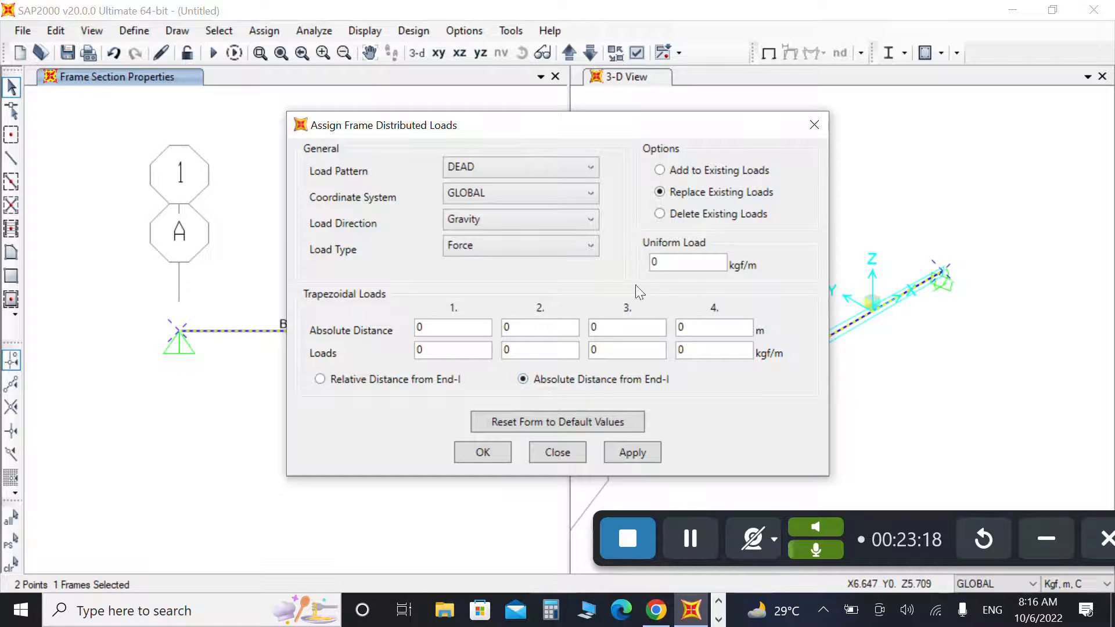
pyautogui.click(668, 264)
pyautogui.press('BackSpace')
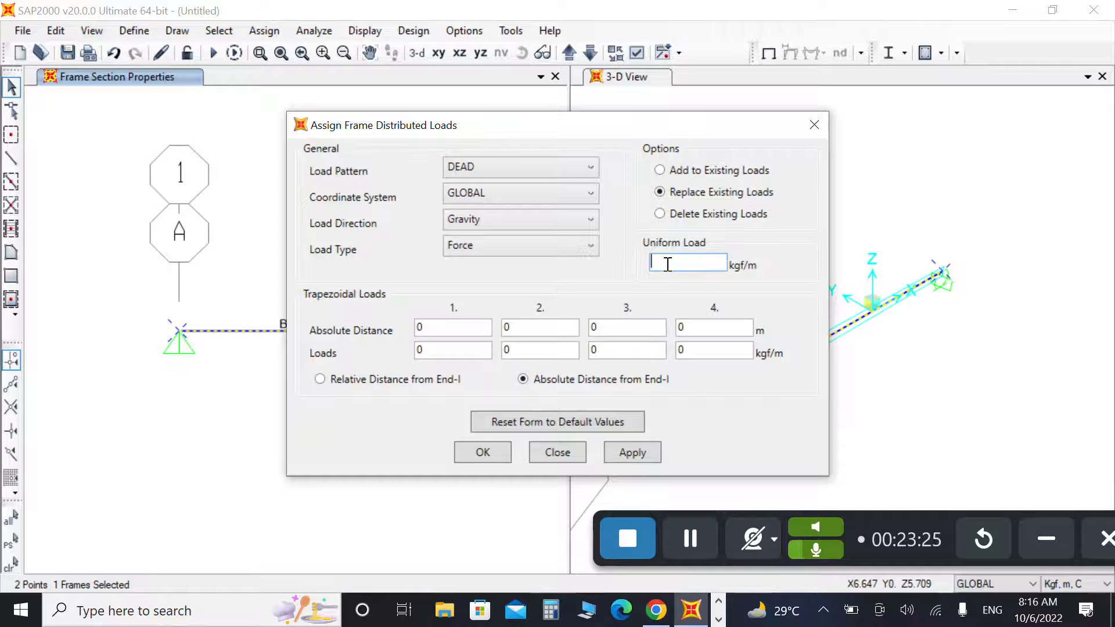
pyautogui.write('1000')
pyautogui.click(479, 451)
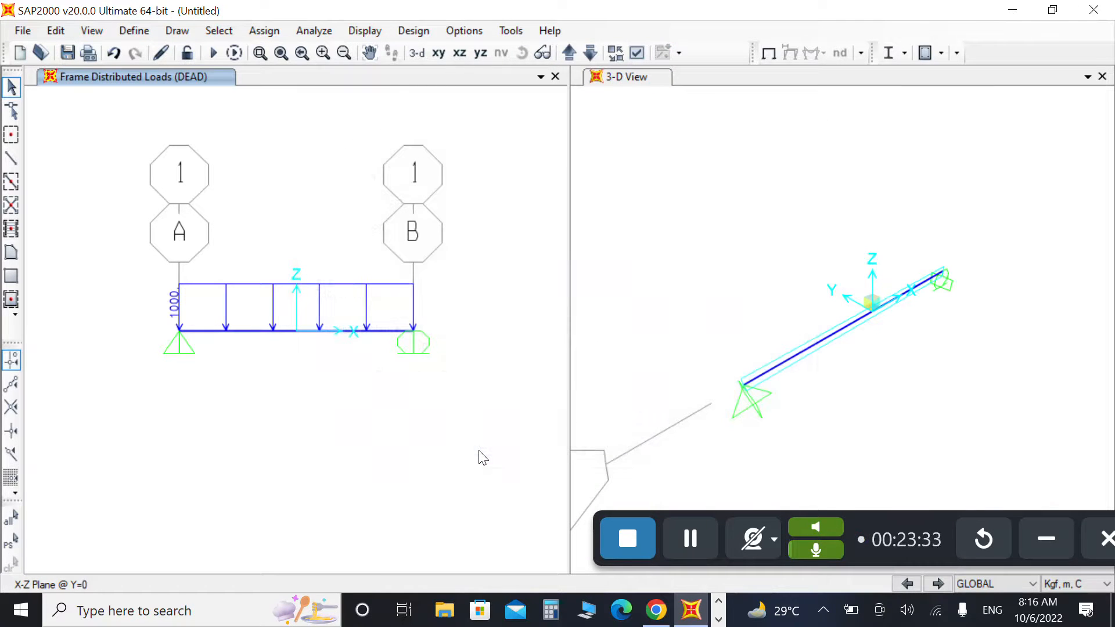
# - Set the analysis options to Plane Frame degrees of freedom in the XZ plane
pyautogui.click(684, 226)
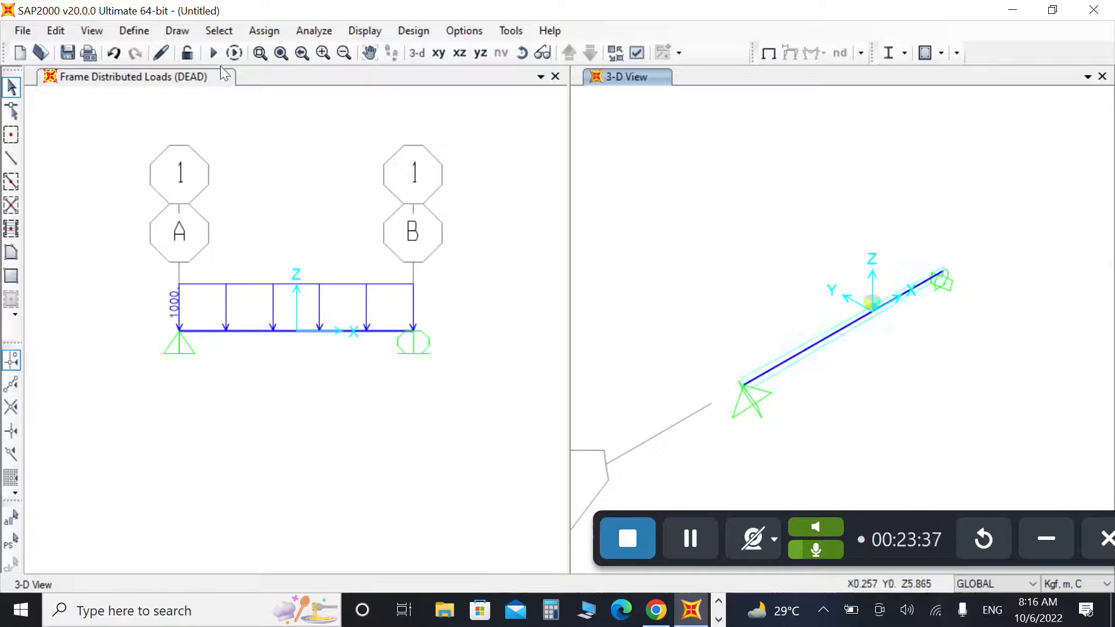
pyautogui.click(307, 35)
pyautogui.click(367, 52)
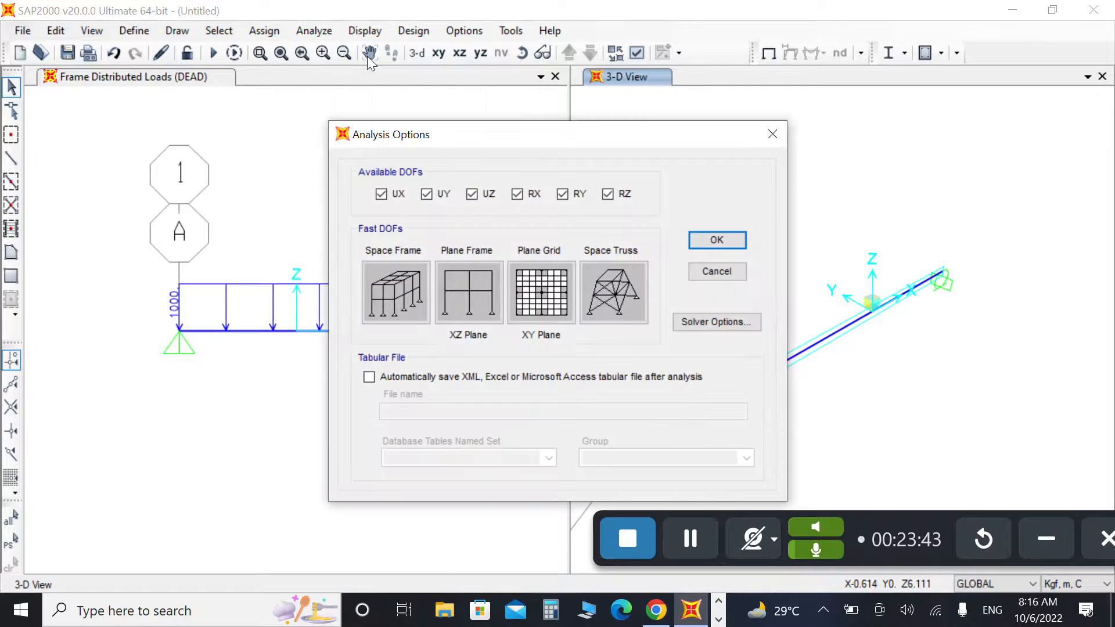
pyautogui.click(464, 312)
pyautogui.click(716, 244)
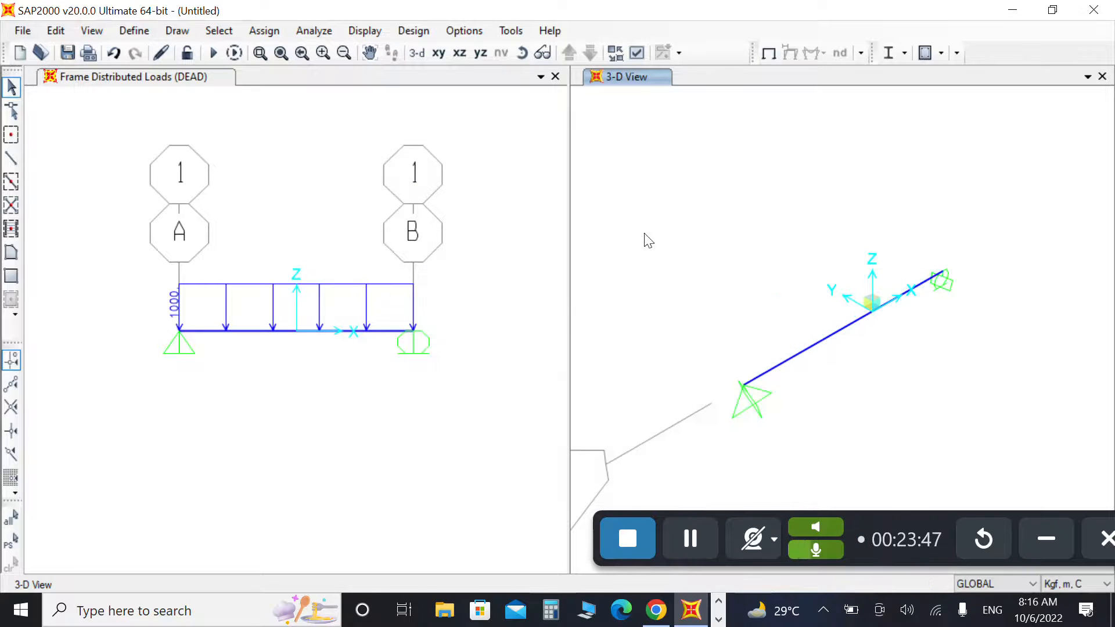
# - Set the MODAL load case to Do Not Run in the load cases to run
pyautogui.click(306, 40)
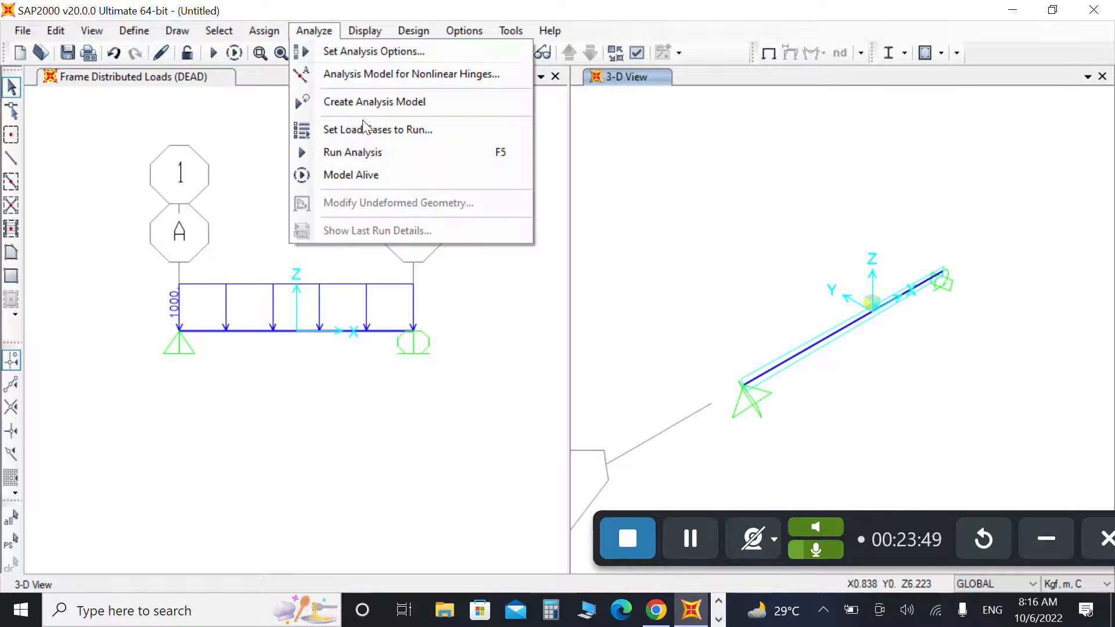
pyautogui.click(366, 148)
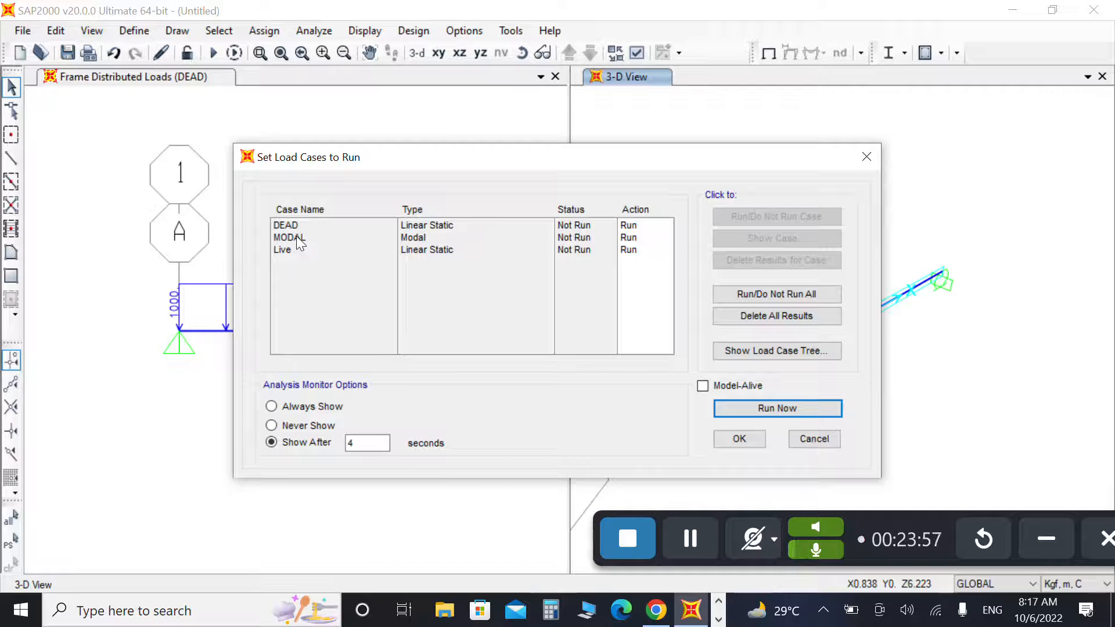
pyautogui.click(298, 242)
pyautogui.click(789, 217)
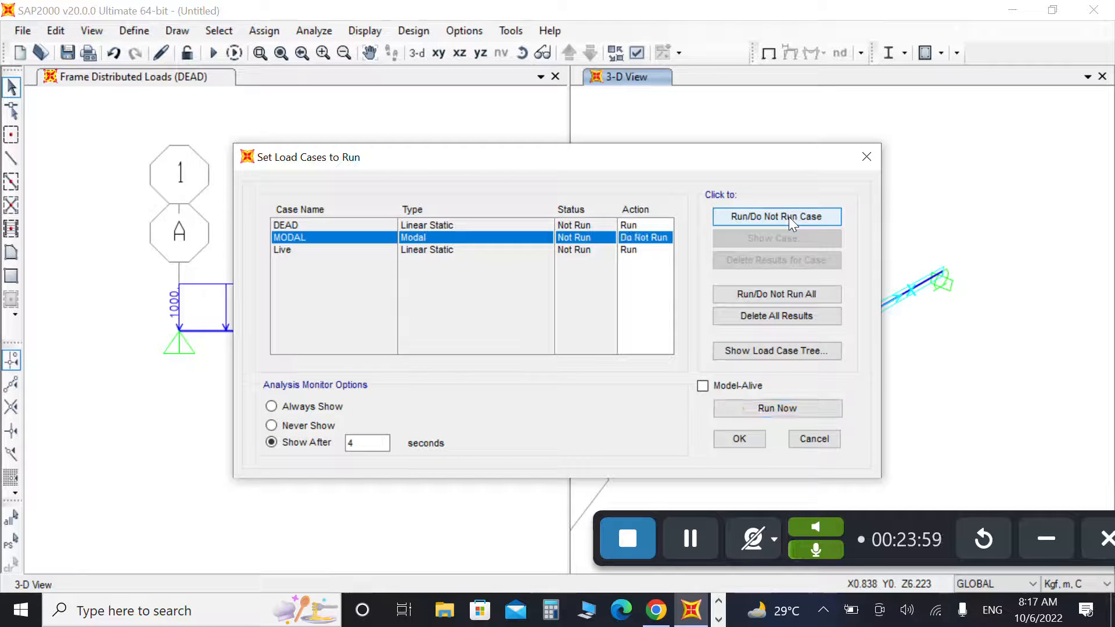
# - Run the analysis, saving the model file as CEOI in the sap folder
pyautogui.click(784, 408)
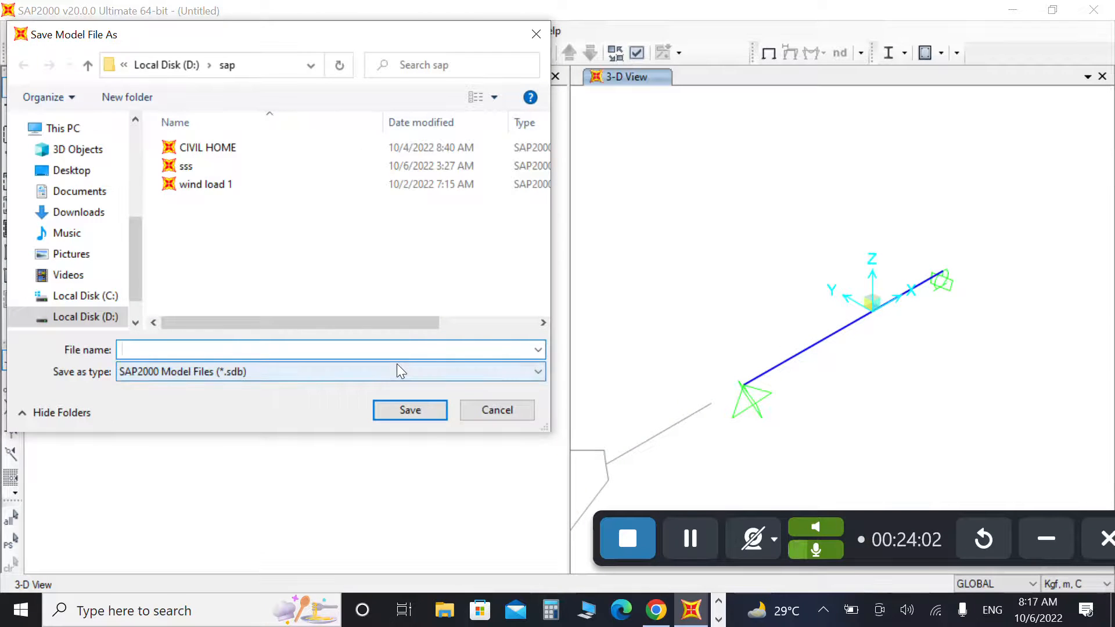
pyautogui.write('Ci')
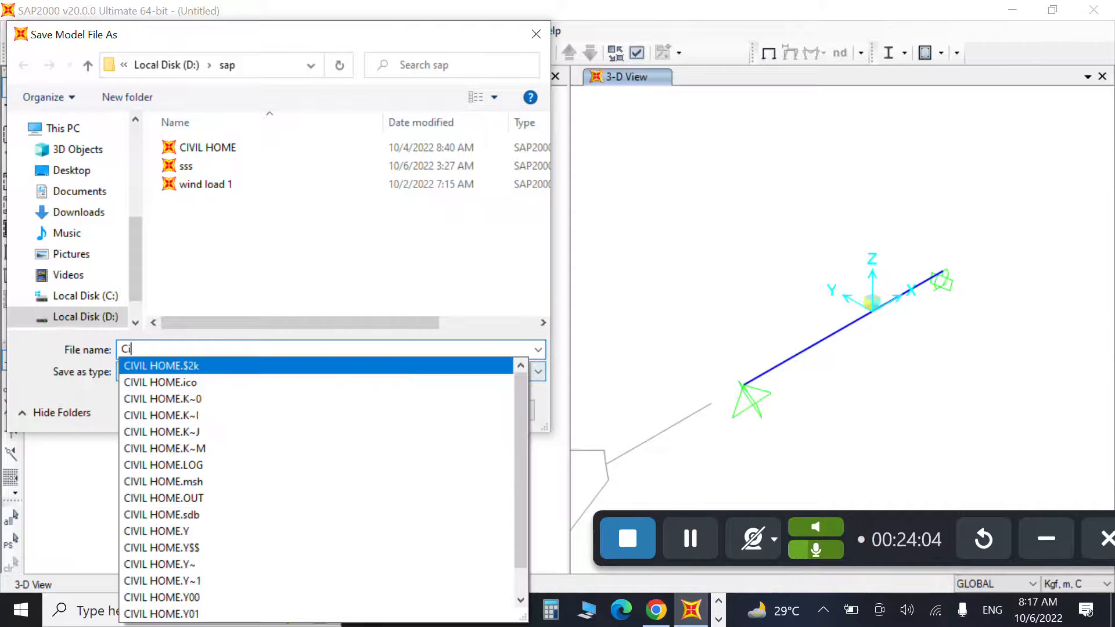
pyautogui.press('BackSpace')
pyautogui.press('BackSpace')
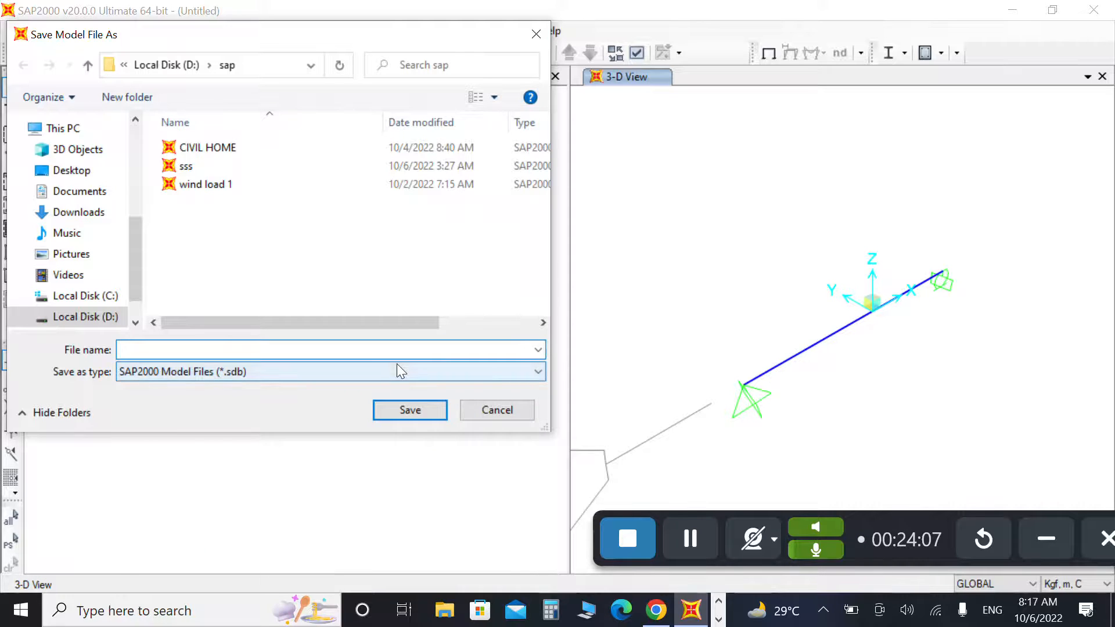
pyautogui.write('CEOI')
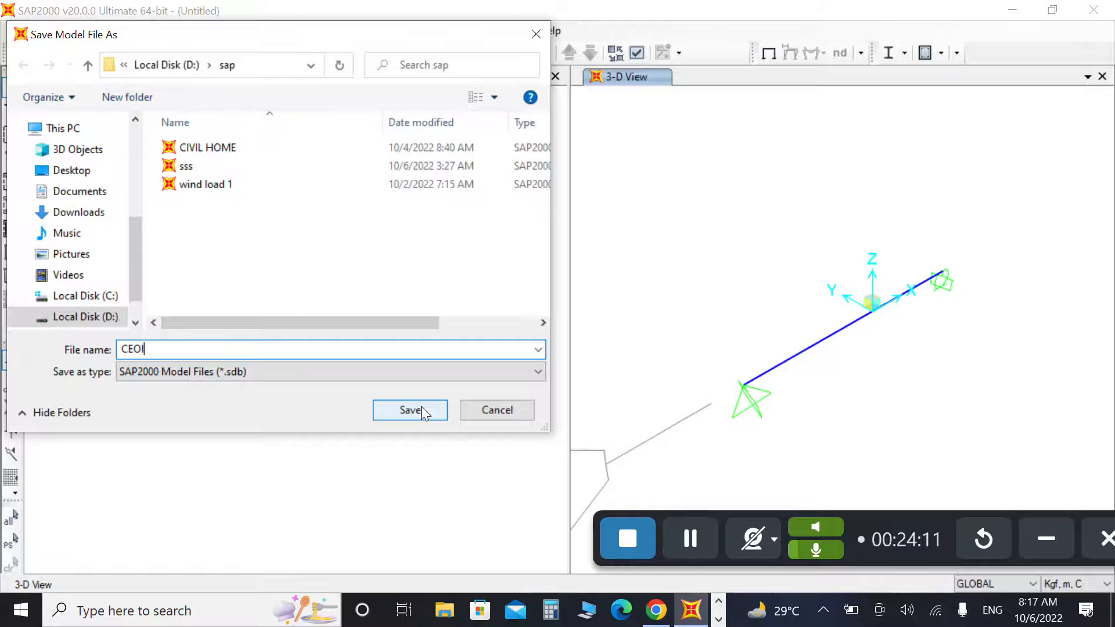
pyautogui.click(419, 409)
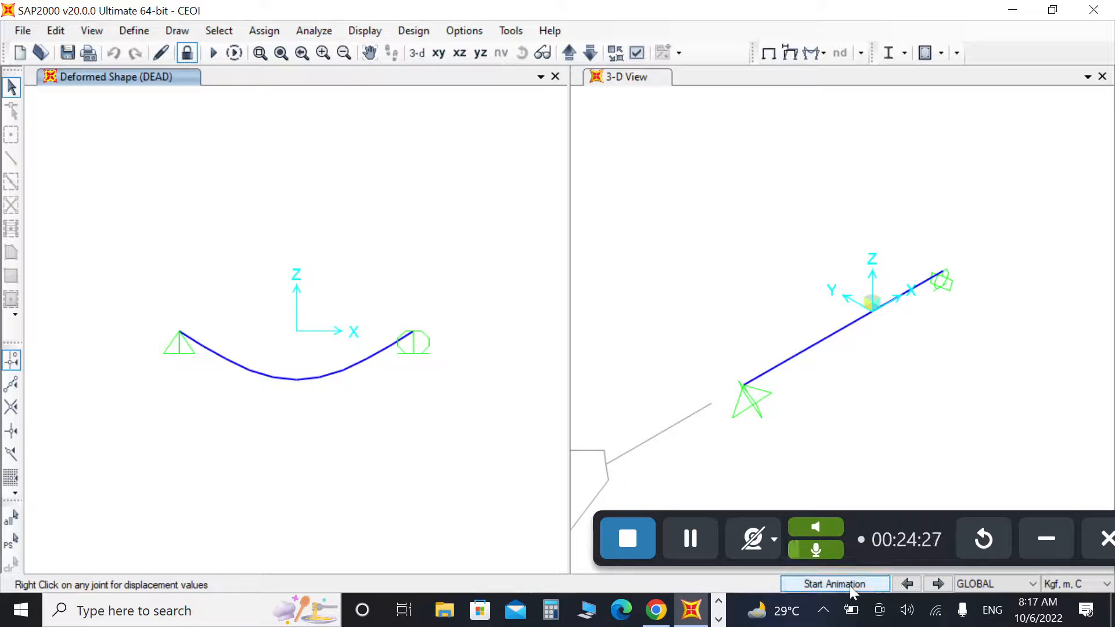
# - Play the animation of the beam's DEAD deformed shape and stop it
pyautogui.click(835, 583)
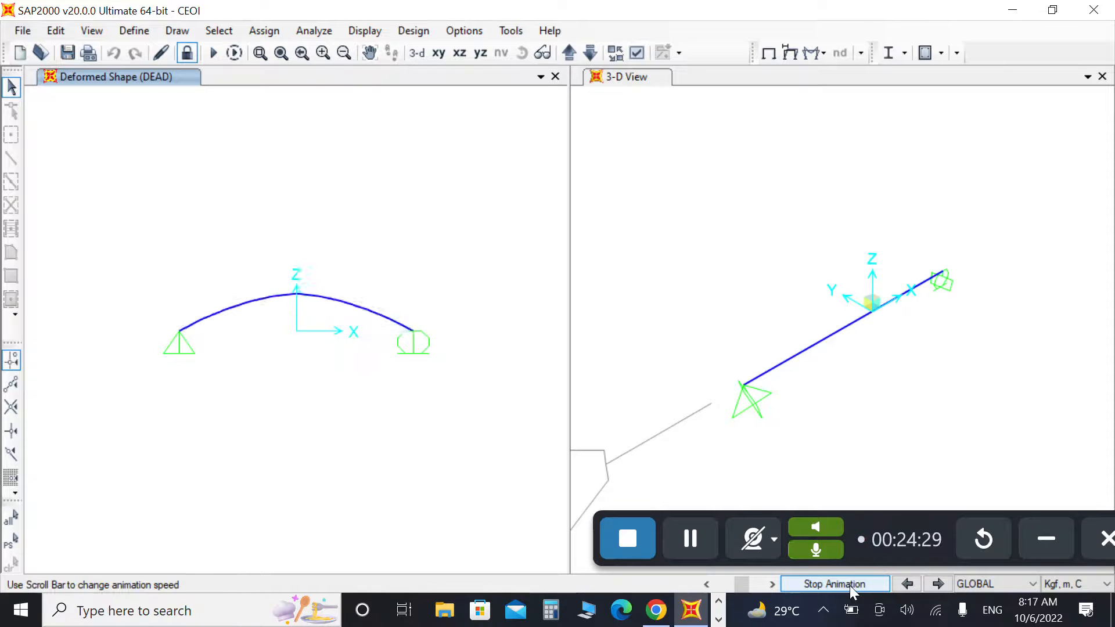
pyautogui.click(849, 585)
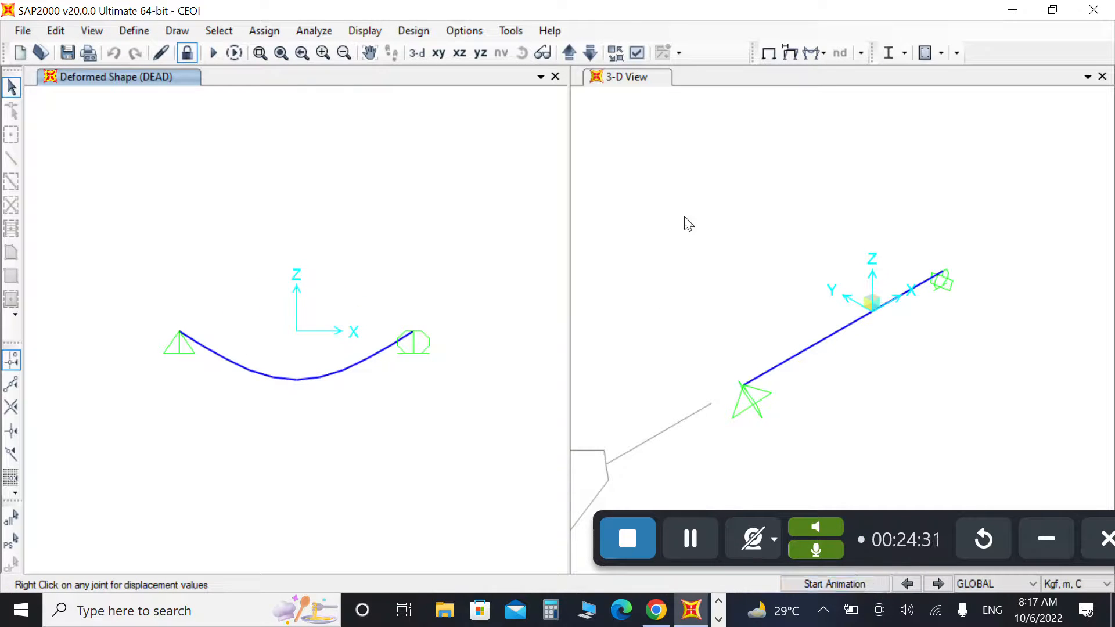
# - Add COMB1 to the design load combinations for concrete frame design
pyautogui.click(413, 30)
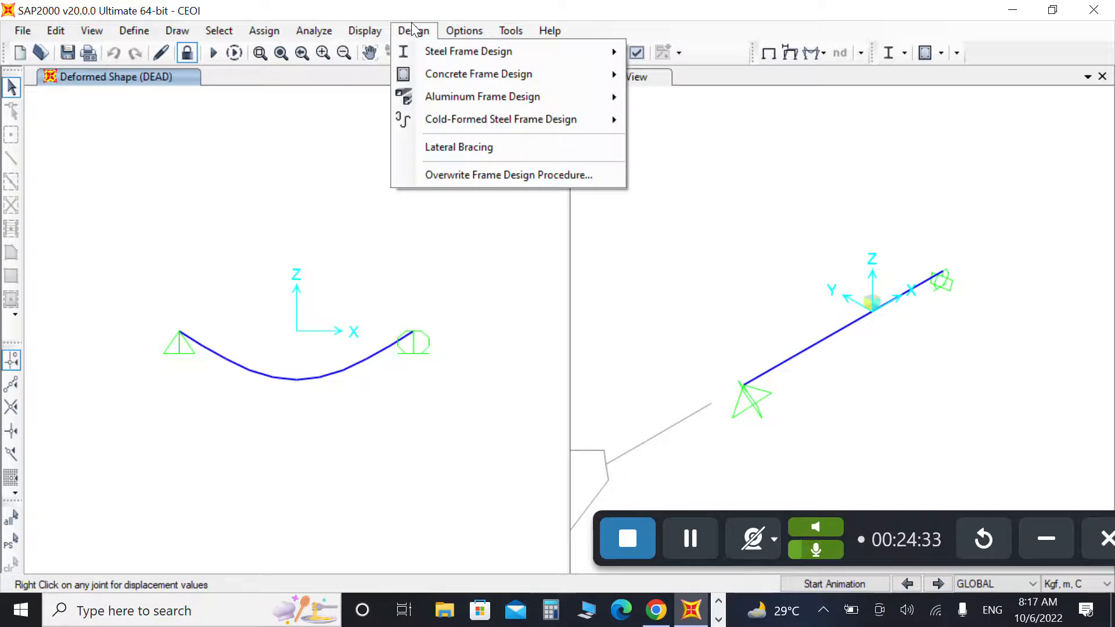
pyautogui.click(413, 30)
pyautogui.click(940, 53)
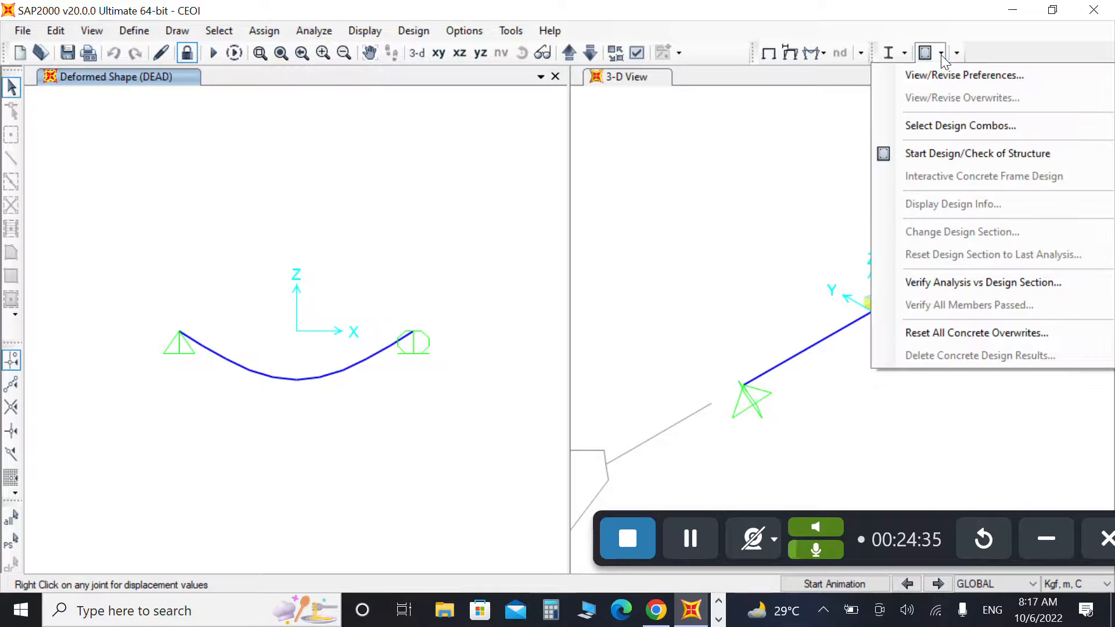
pyautogui.click(919, 126)
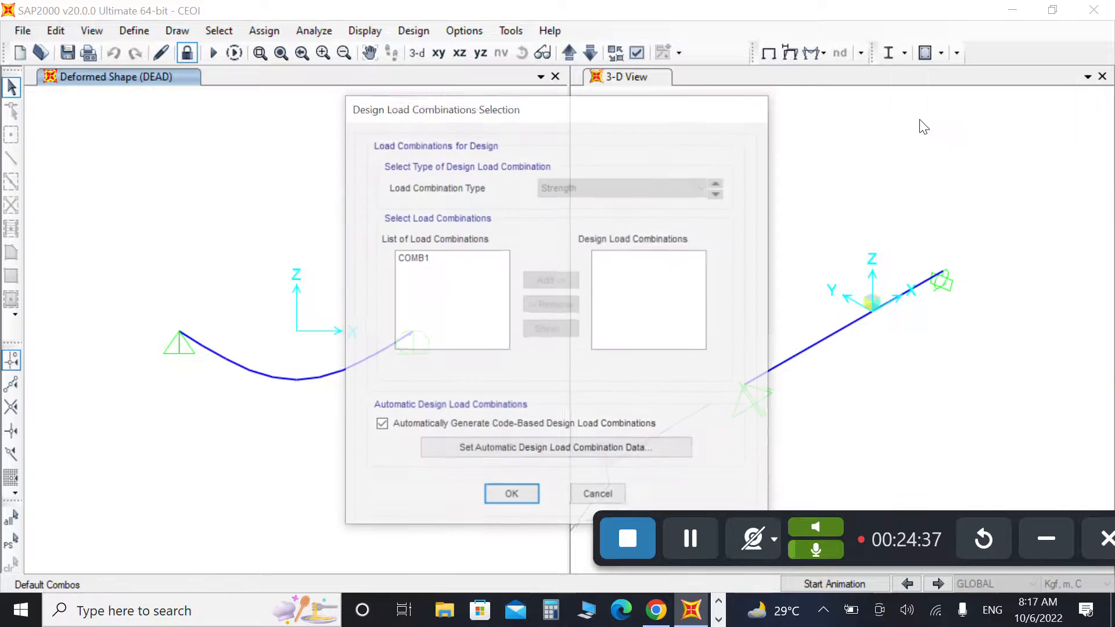
pyautogui.click(444, 259)
pyautogui.click(545, 282)
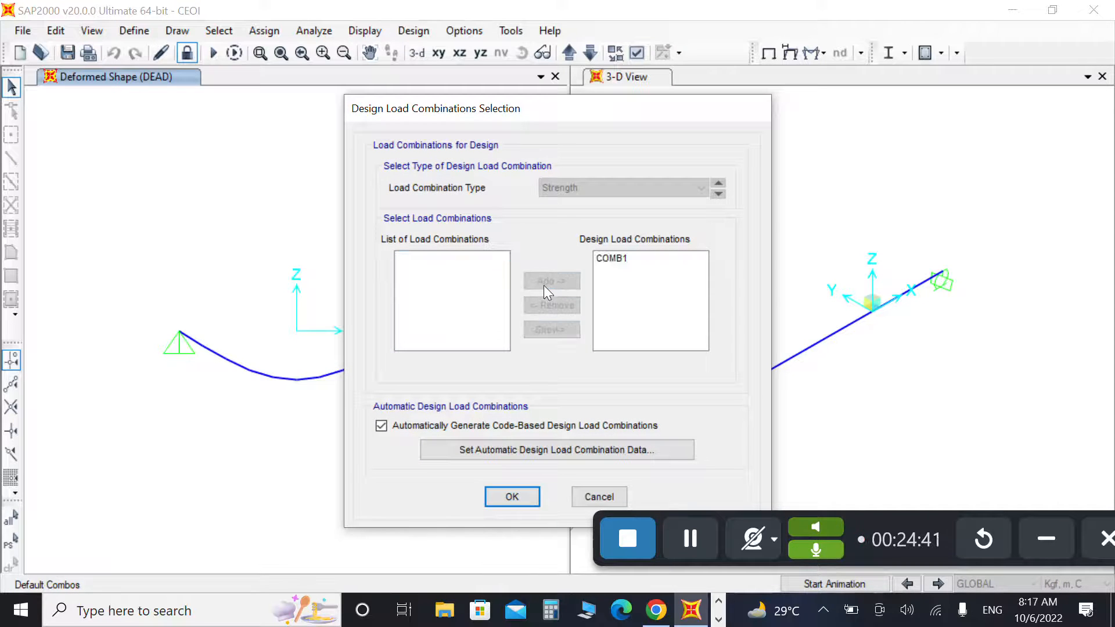
pyautogui.click(513, 495)
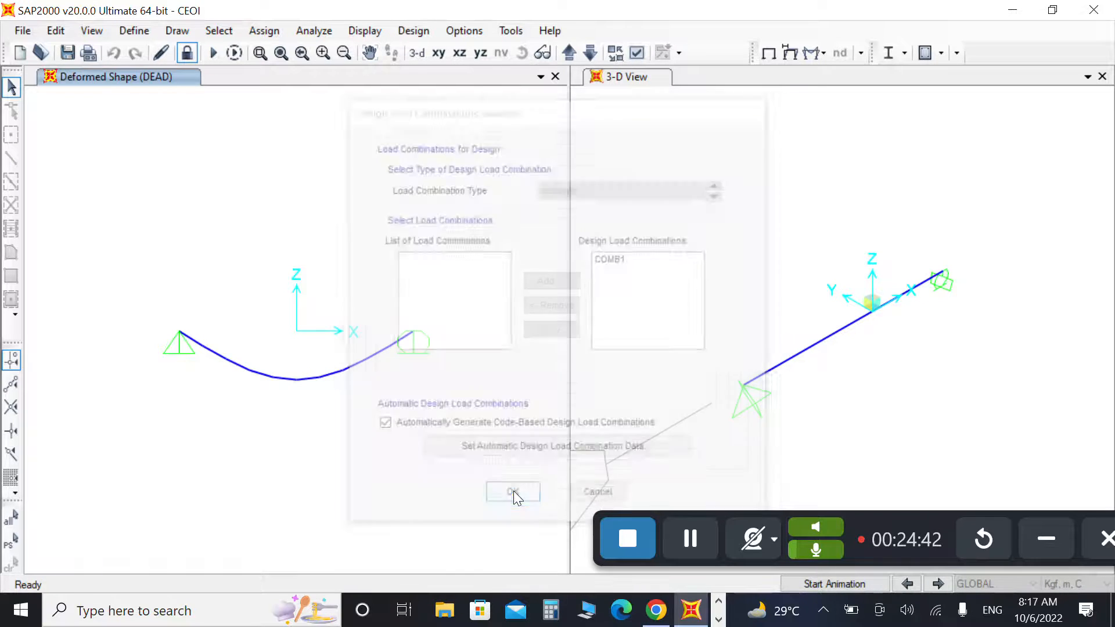
# - Check the design code in the concrete frame design preferences and accept the settings
pyautogui.click(940, 53)
pyautogui.click(932, 76)
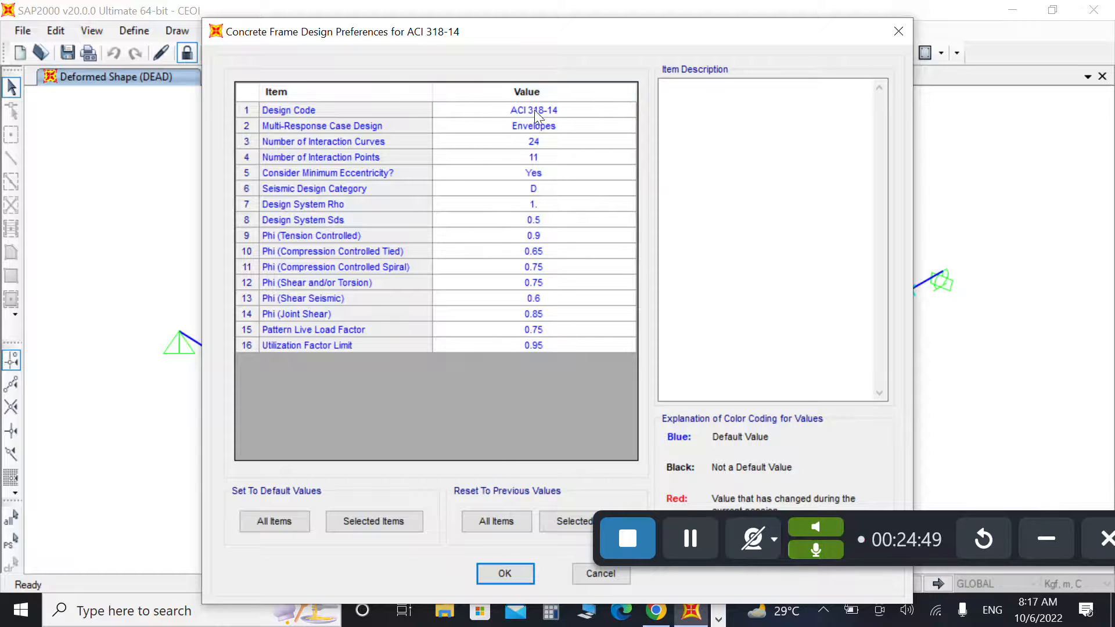
pyautogui.click(512, 580)
# - Run the concrete design check of the structure and switch the units to Kgf, cm, C
pyautogui.click(925, 52)
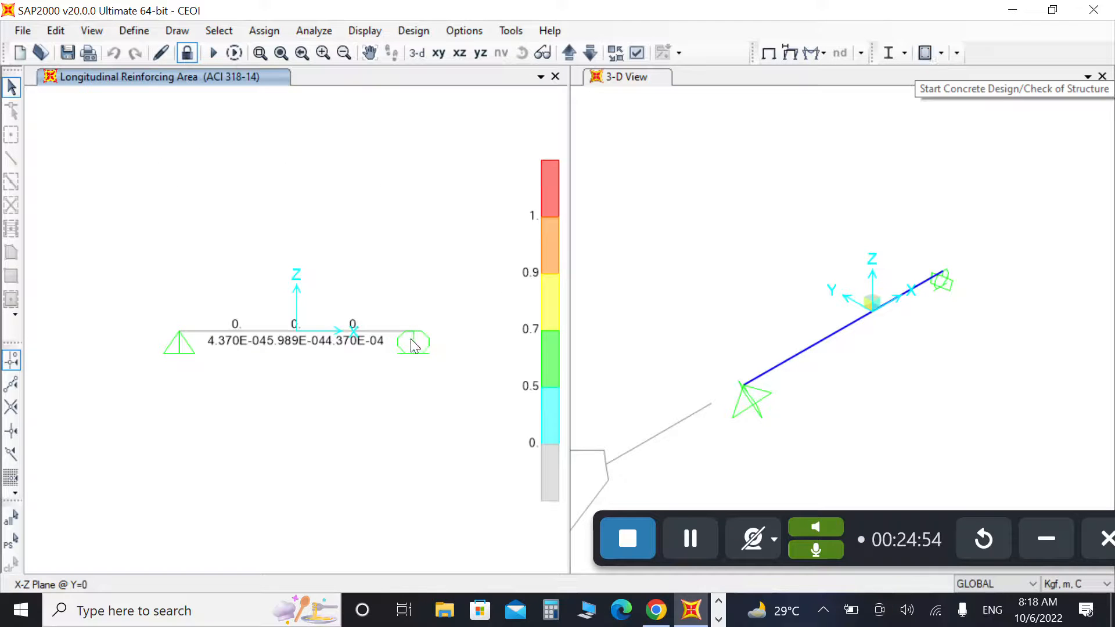
pyautogui.click(1057, 584)
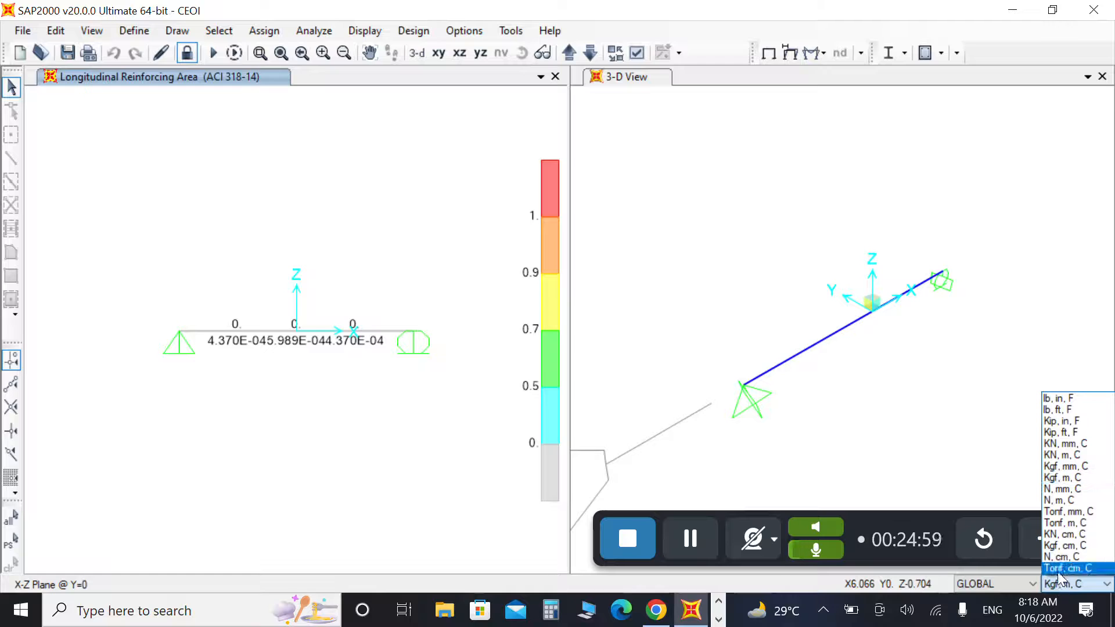
pyautogui.click(1063, 545)
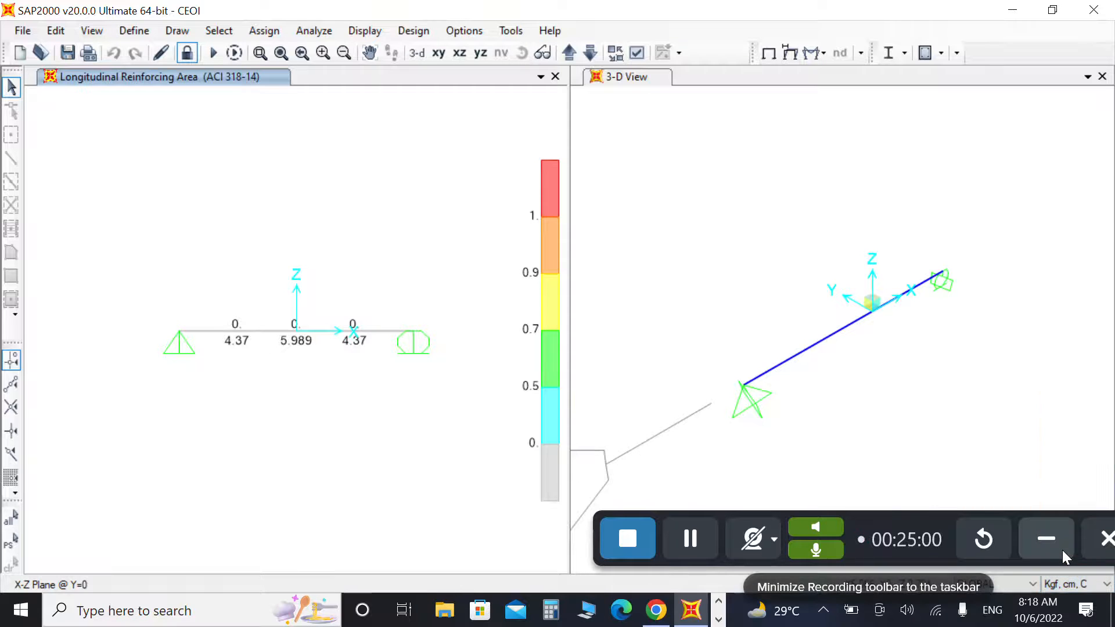
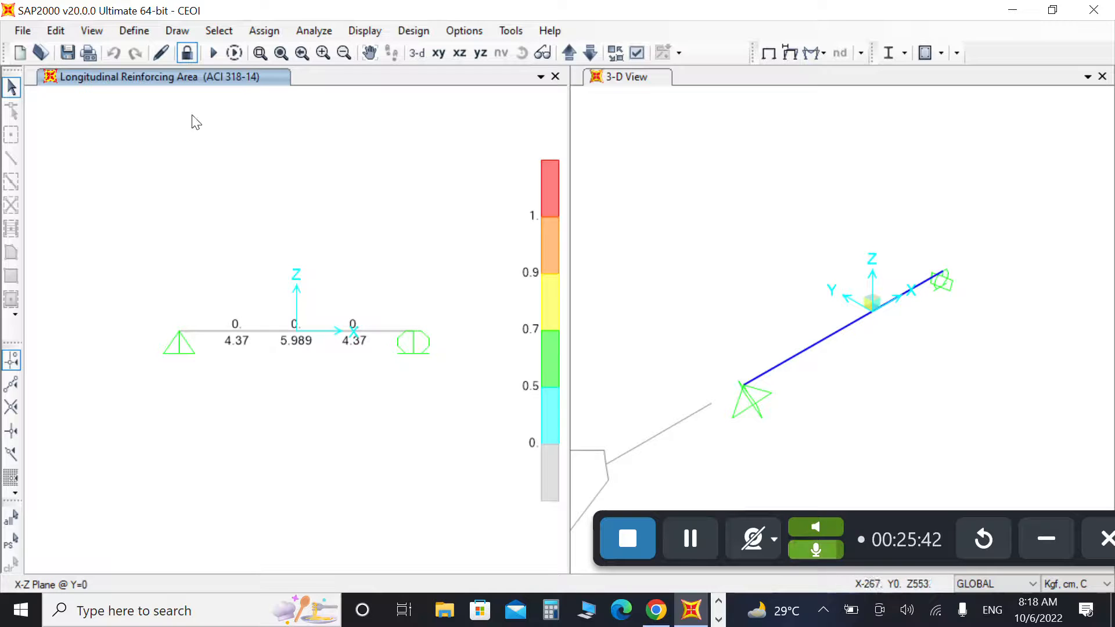
# - Unlock the model, accepting deletion of the analysis results, and review the list of defined materials
pyautogui.click(187, 54)
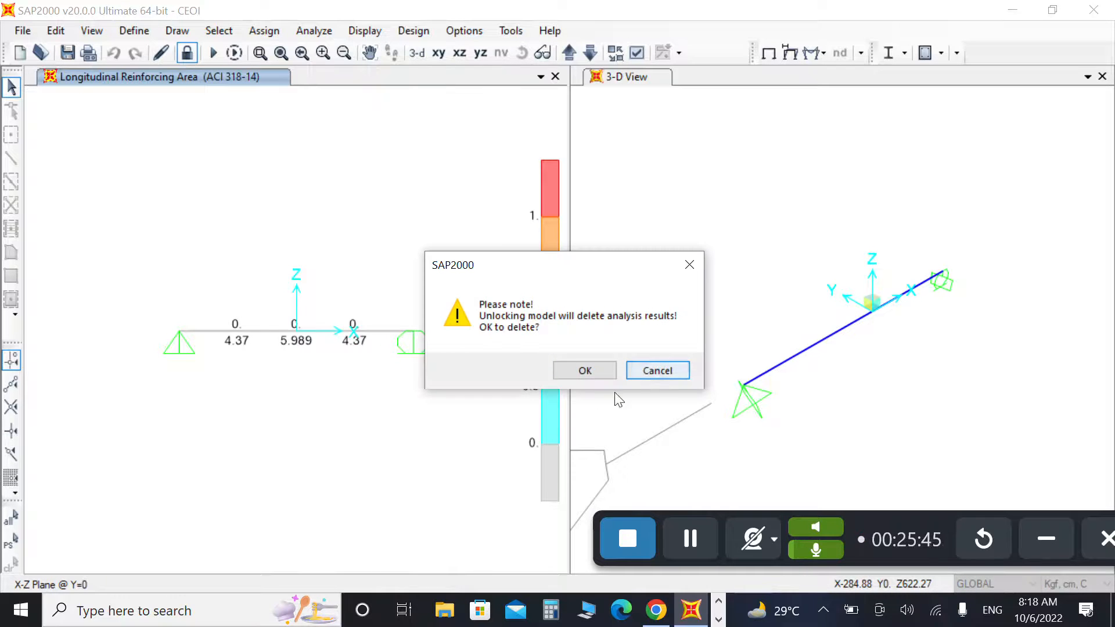
pyautogui.click(565, 369)
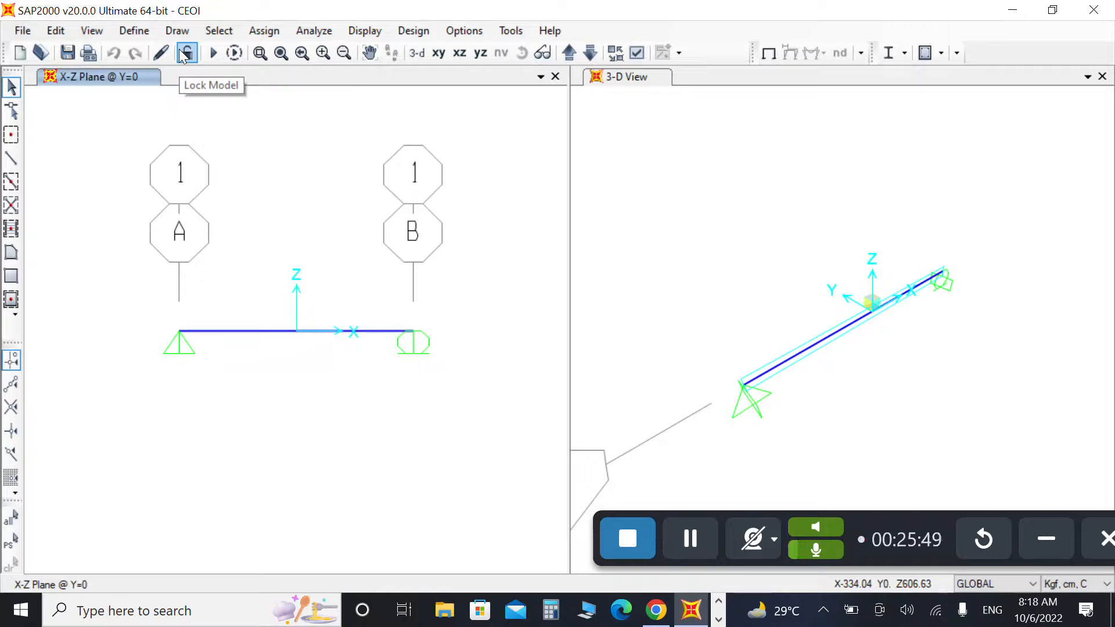
pyautogui.click(124, 32)
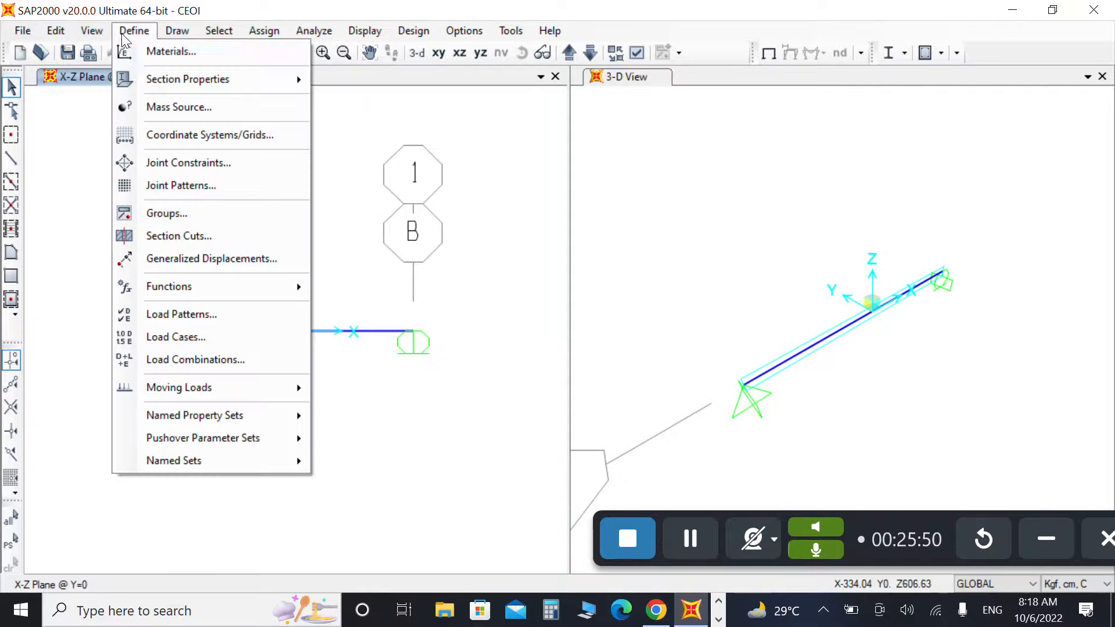
pyautogui.click(151, 54)
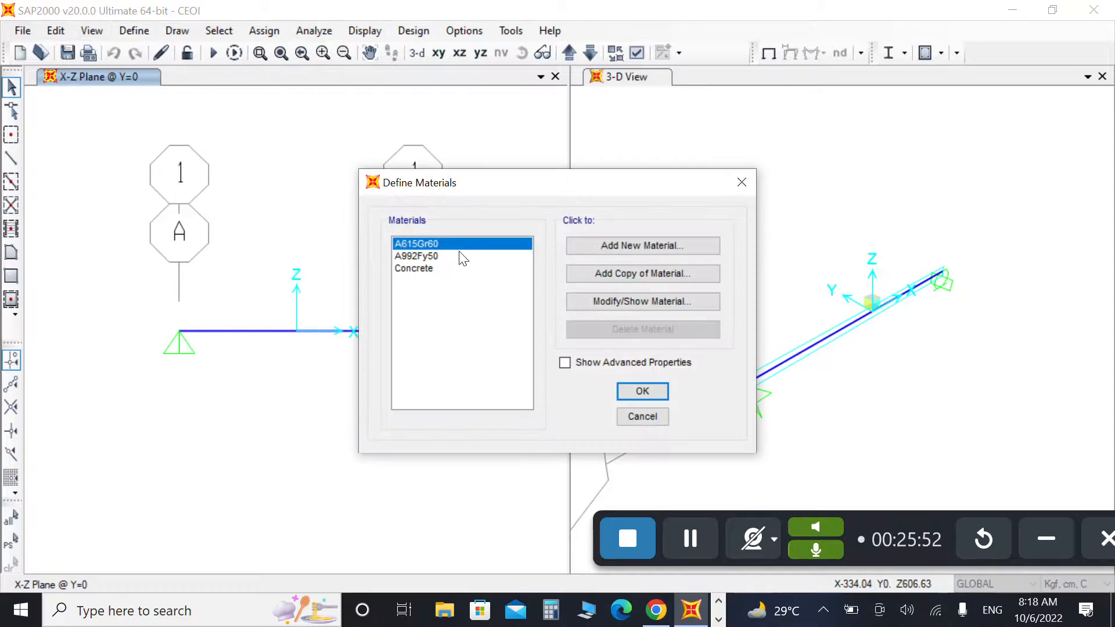
pyautogui.click(643, 392)
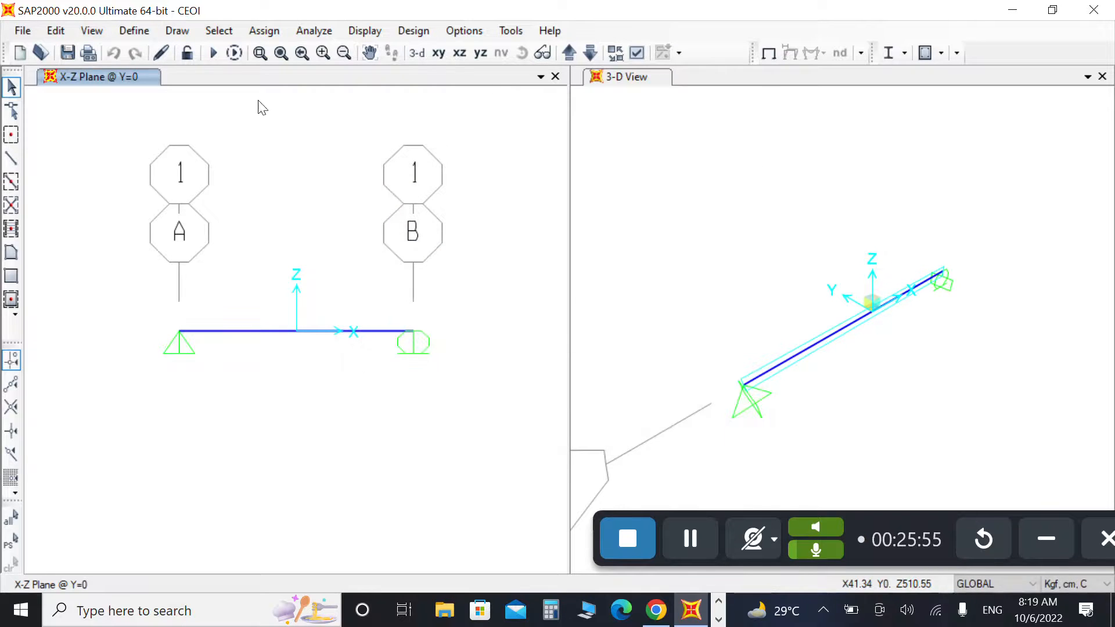
# - Modify the Beam frame section to a depth of 35 cm and a width of 30 cm
pyautogui.click(138, 31)
pyautogui.moveTo(173, 78)
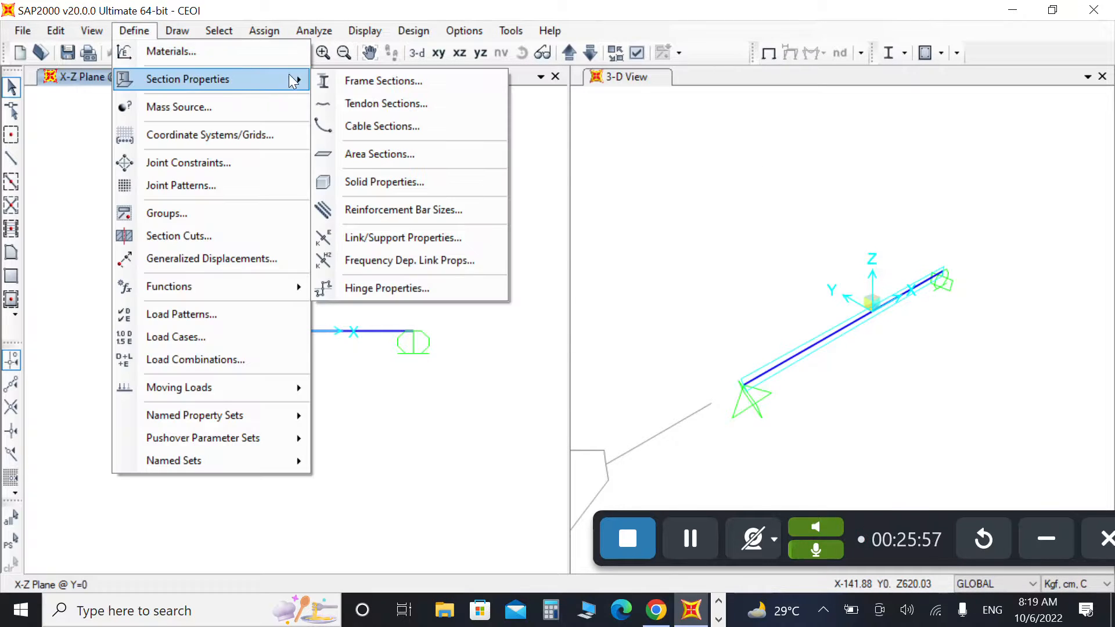
pyautogui.click(341, 83)
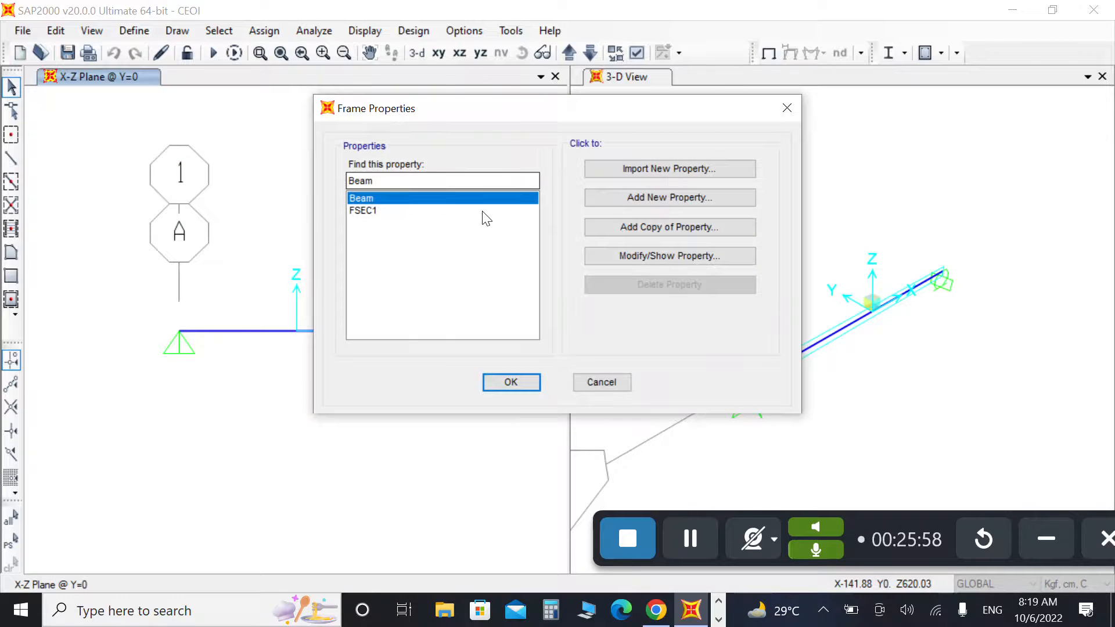
pyautogui.click(614, 254)
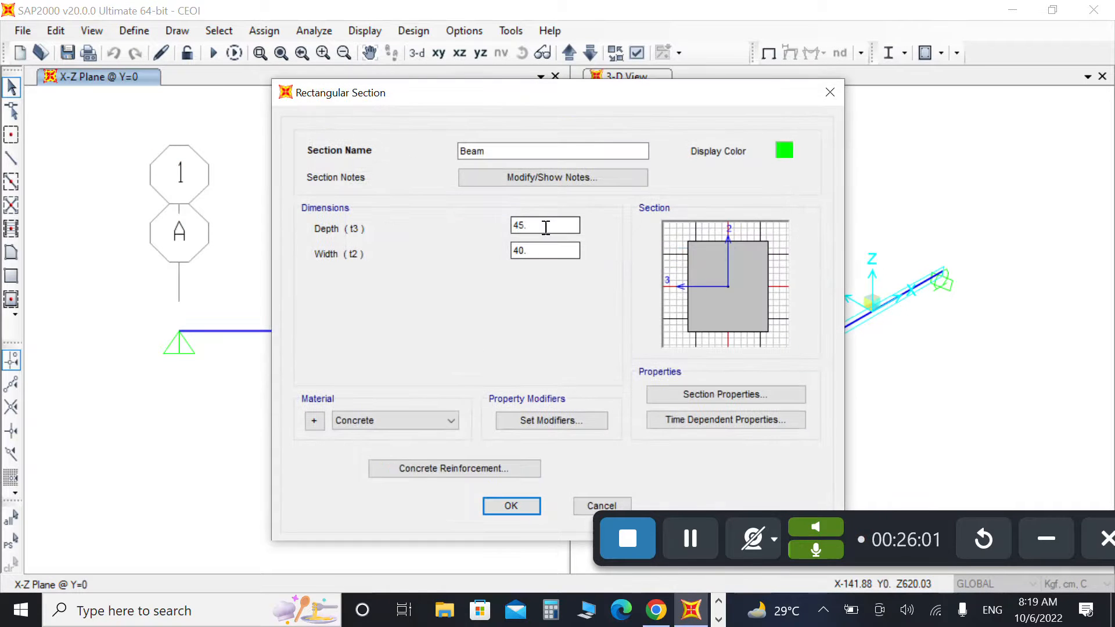
pyautogui.moveTo(545, 226); pyautogui.dragTo(480, 231)
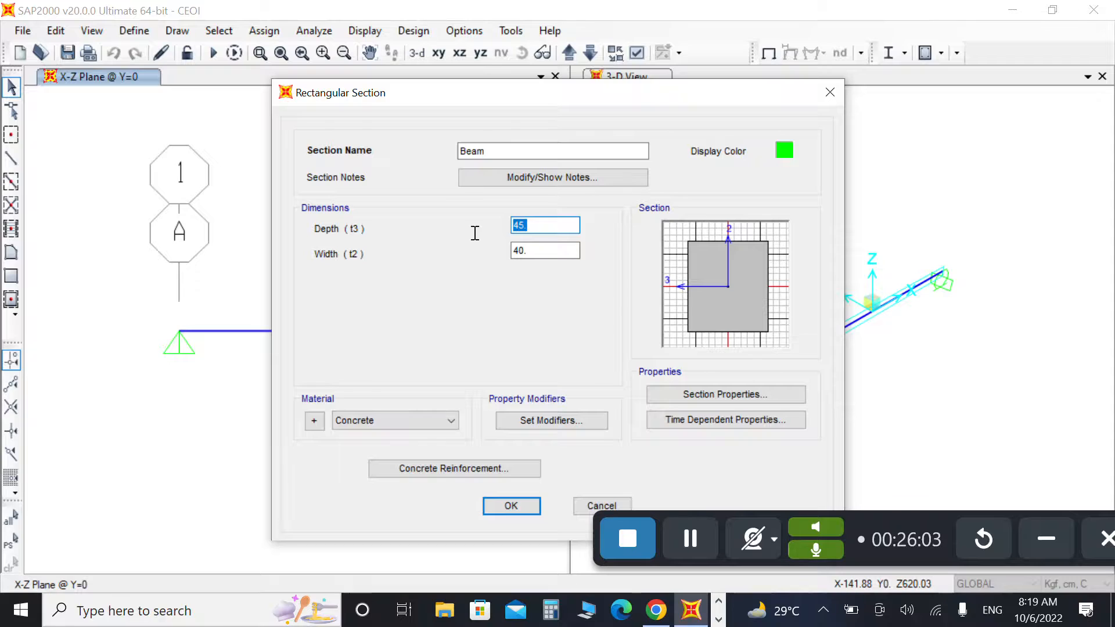
pyautogui.press('BackSpace')
pyautogui.write('35')
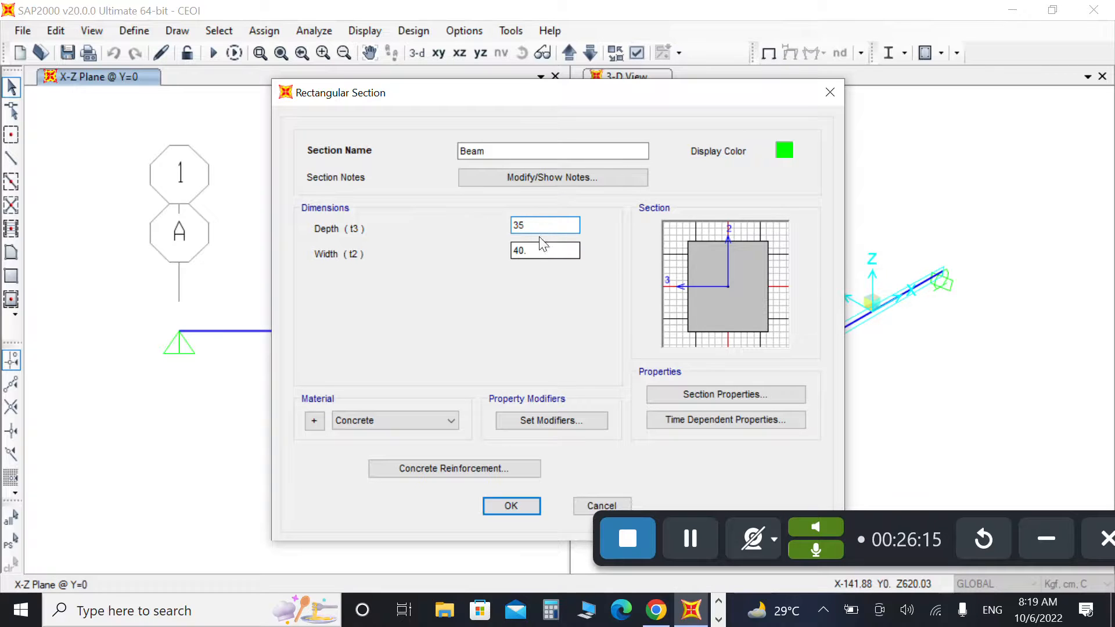
pyautogui.click(538, 251)
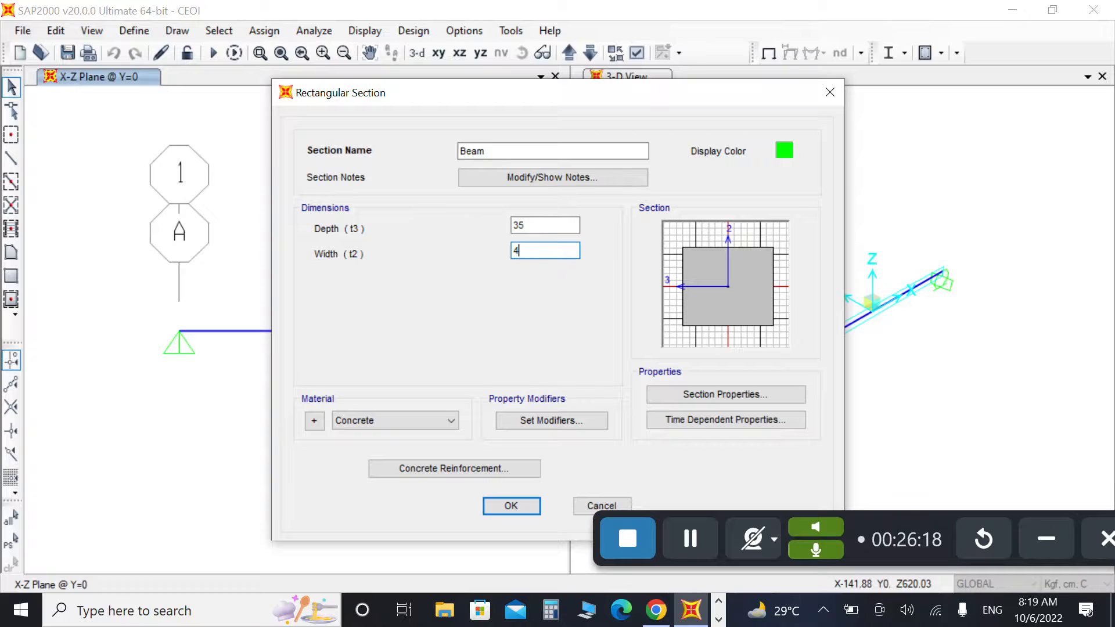
pyautogui.press('BackSpace')
pyautogui.write('30')
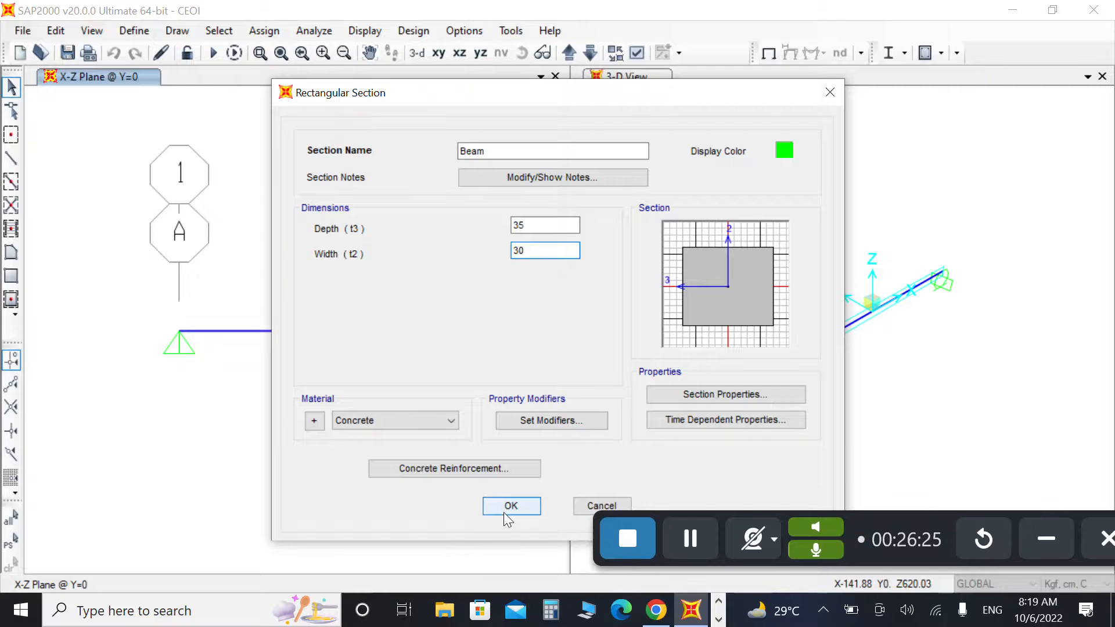
# - Set the Beam section's top and bottom concrete cover to 3.5 cm and accept the section changes
pyautogui.click(484, 469)
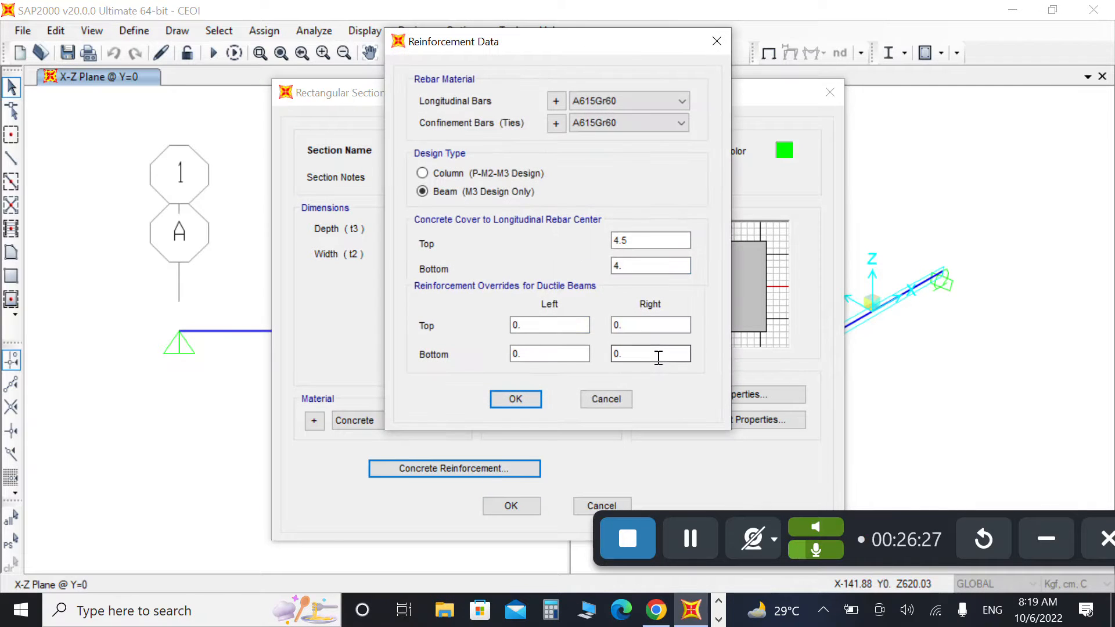
pyautogui.click(641, 241)
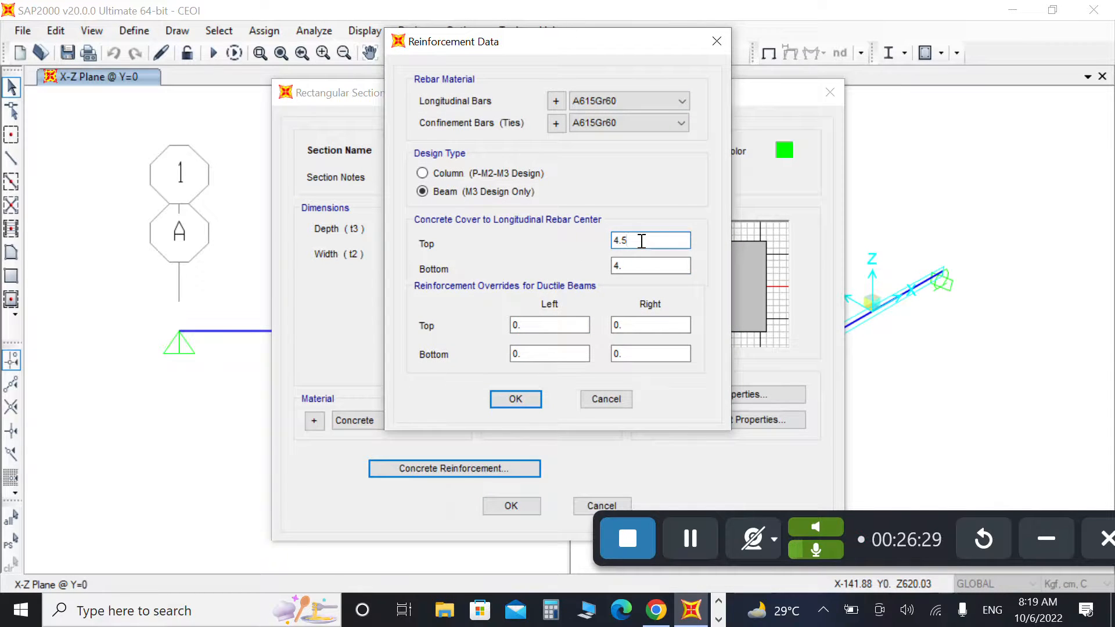
pyautogui.press('BackSpace')
pyautogui.press('BackSpace')
pyautogui.press('BackSpace')
pyautogui.write('3')
pyautogui.click(644, 265)
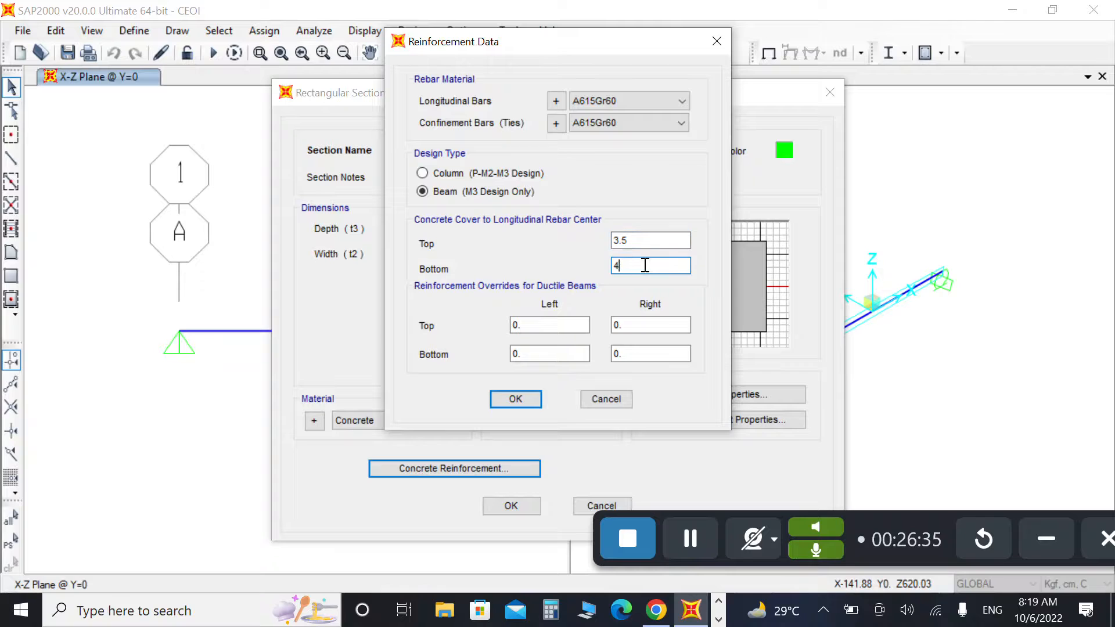
pyautogui.press('BackSpace')
pyautogui.write('3.5')
pyautogui.click(515, 399)
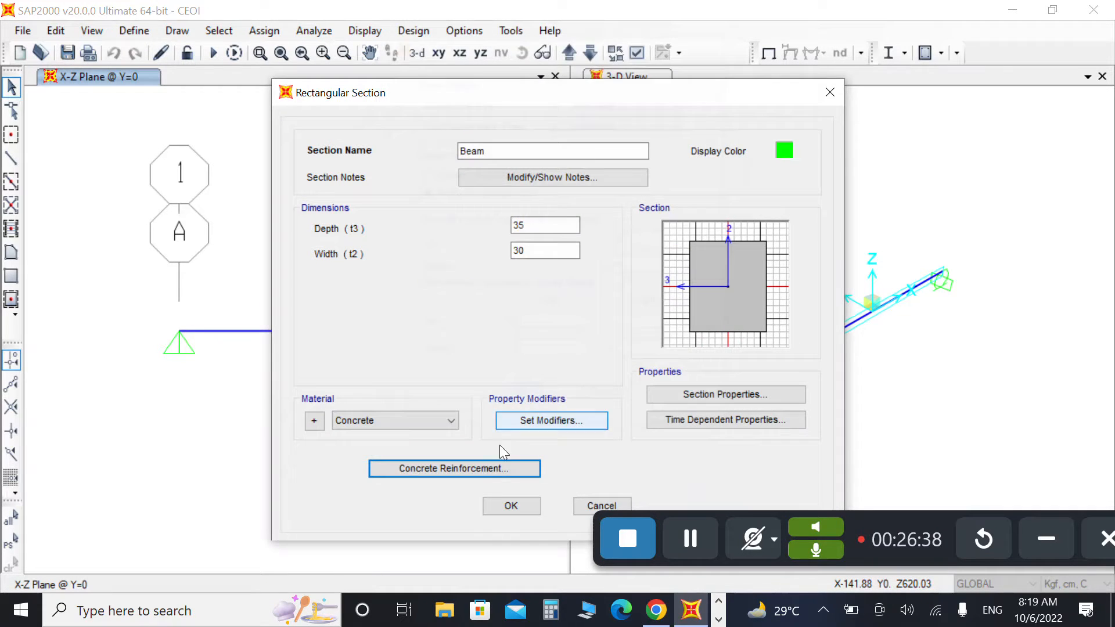
pyautogui.click(500, 511)
pyautogui.click(501, 384)
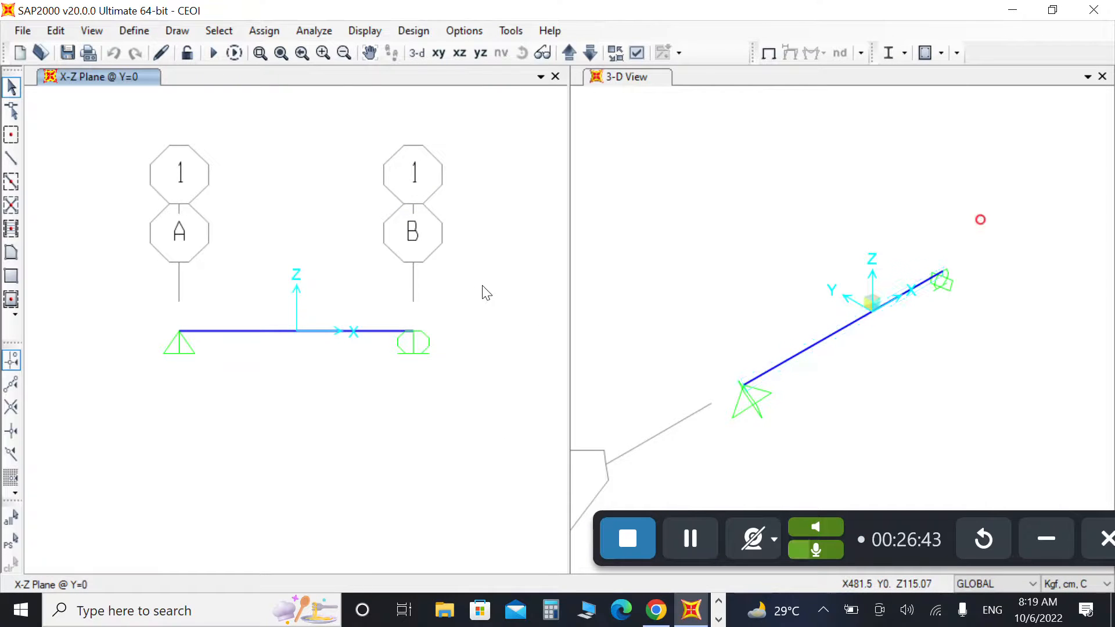
# - Select the whole beam and assign the Beam frame section to it
pyautogui.moveTo(484, 285); pyautogui.dragTo(80, 426)
pyautogui.click(265, 31)
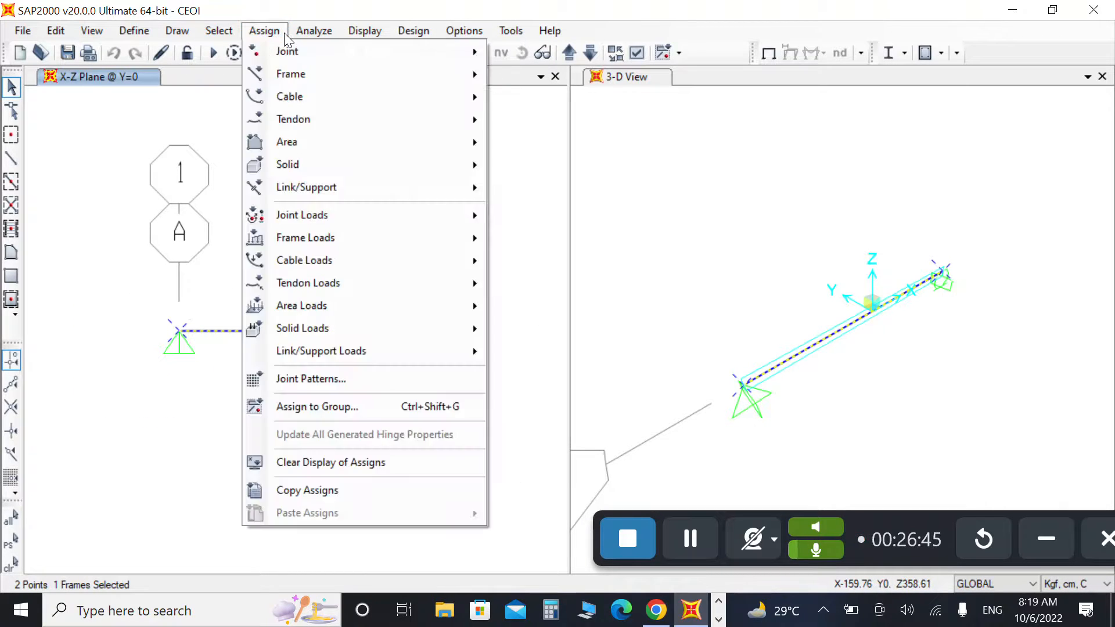
pyautogui.moveTo(430, 70)
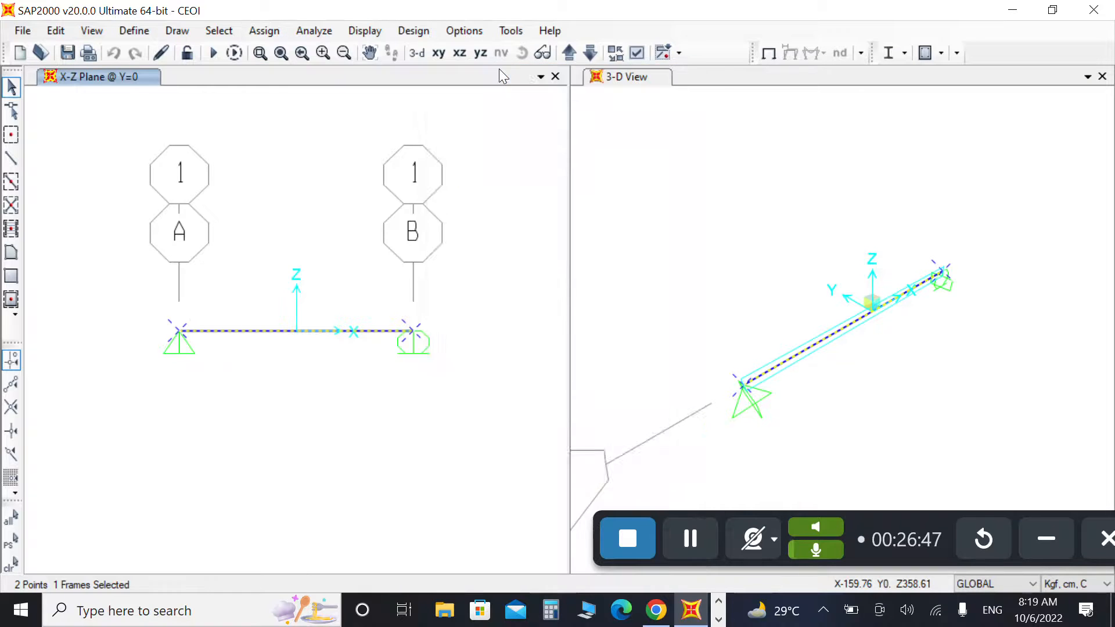
pyautogui.click(498, 73)
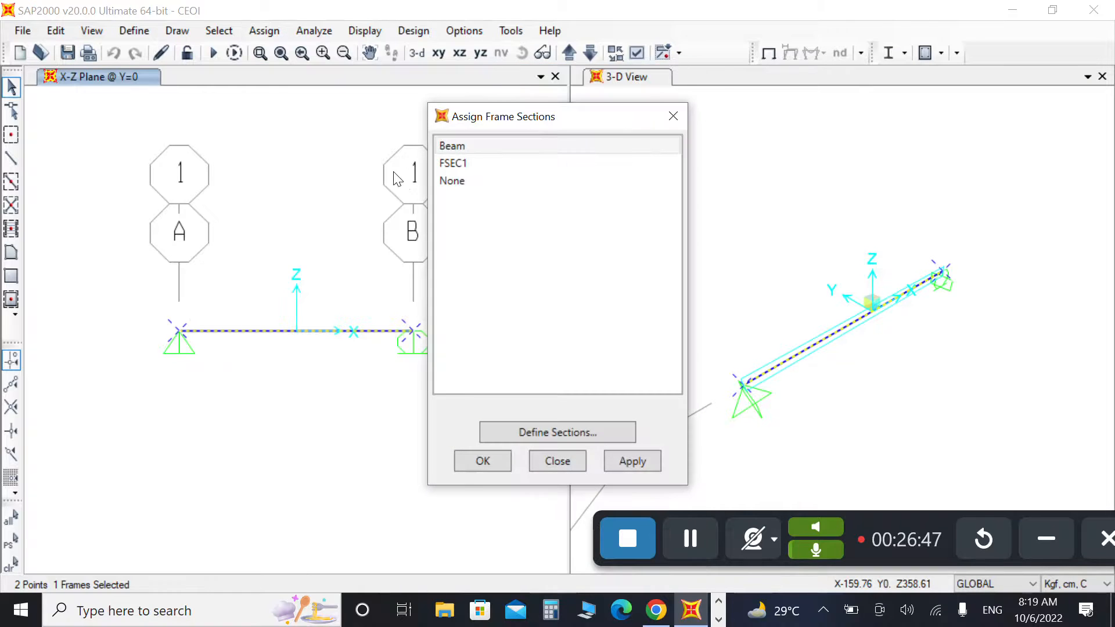
pyautogui.click(634, 458)
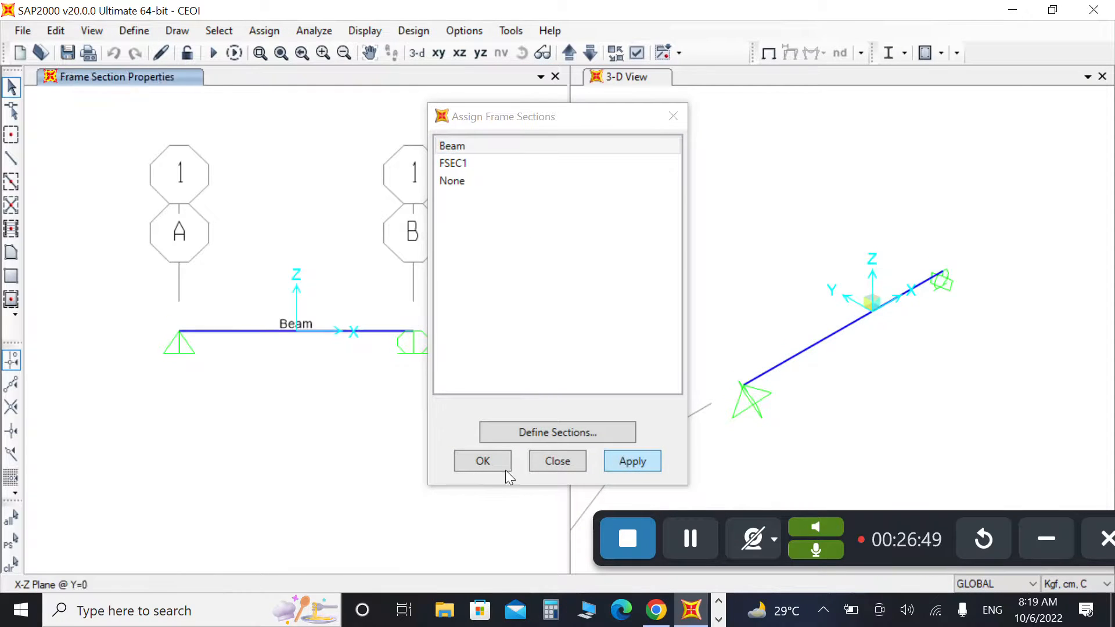
# - Review the beam's section assignment and its applied loads in the line information
pyautogui.click(236, 332)
pyautogui.rightClick(236, 331)
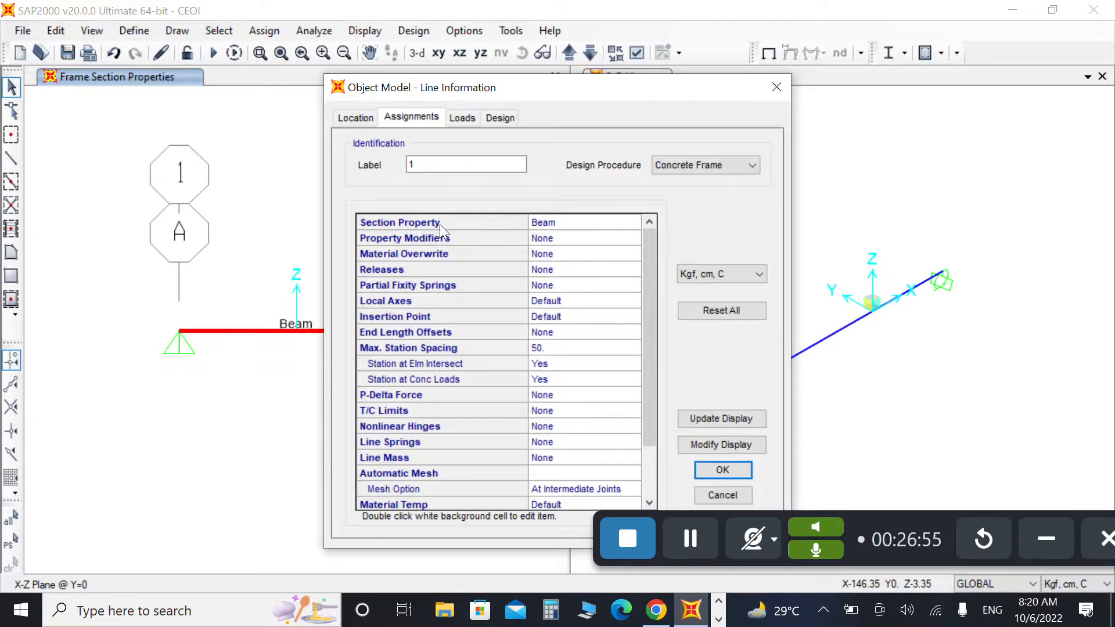
pyautogui.click(462, 117)
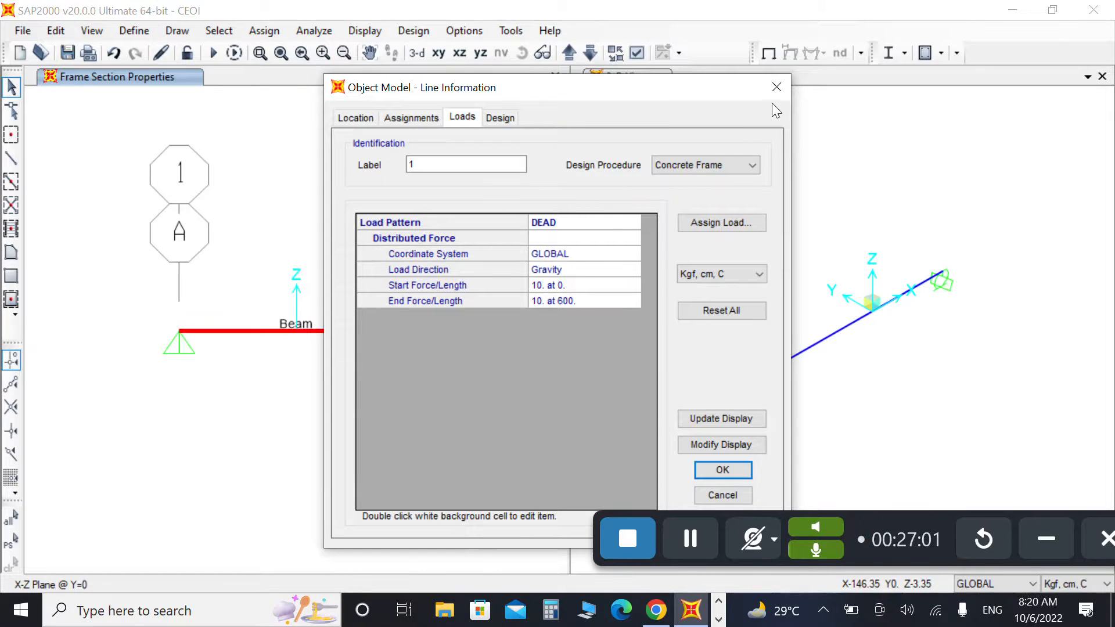
pyautogui.click(776, 86)
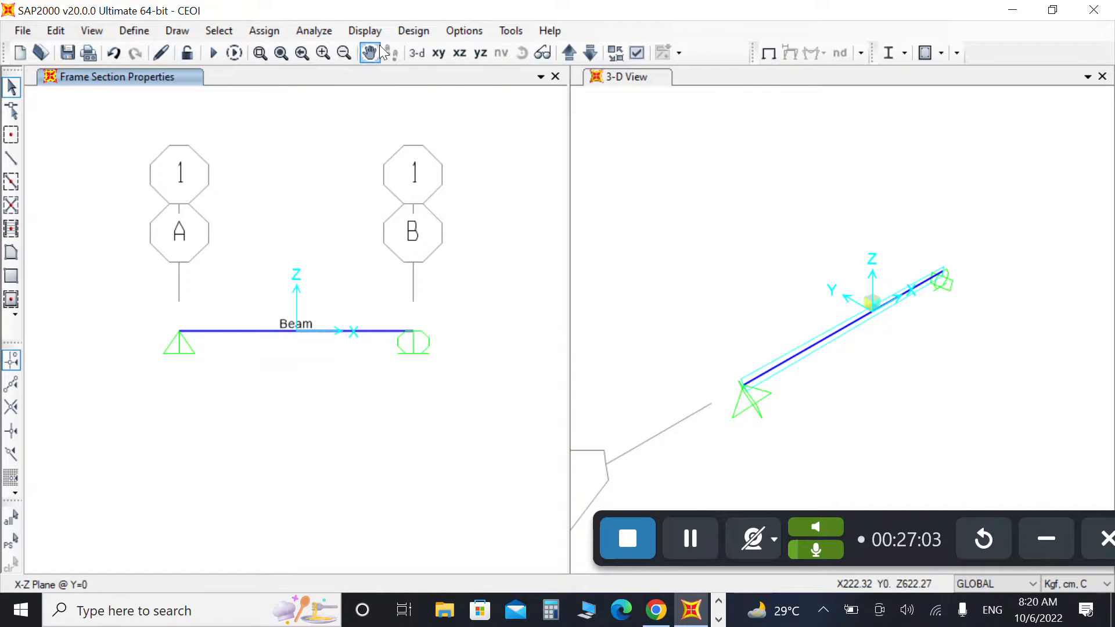
# - Run the analysis for the DEAD and Live load cases and start the concrete design check
pyautogui.click(212, 52)
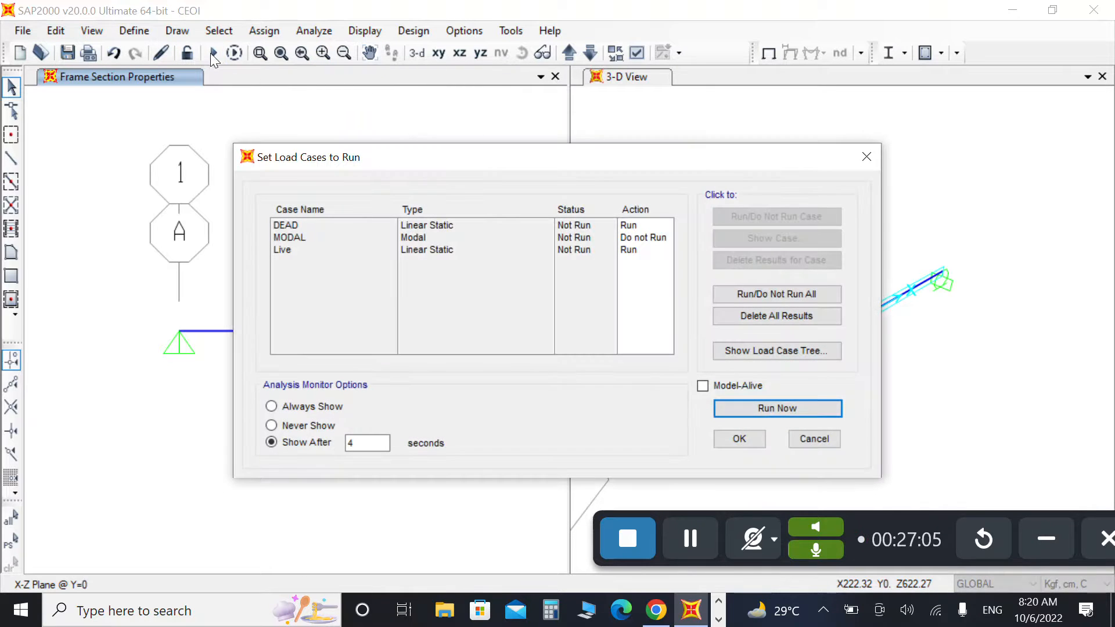
pyautogui.click(795, 409)
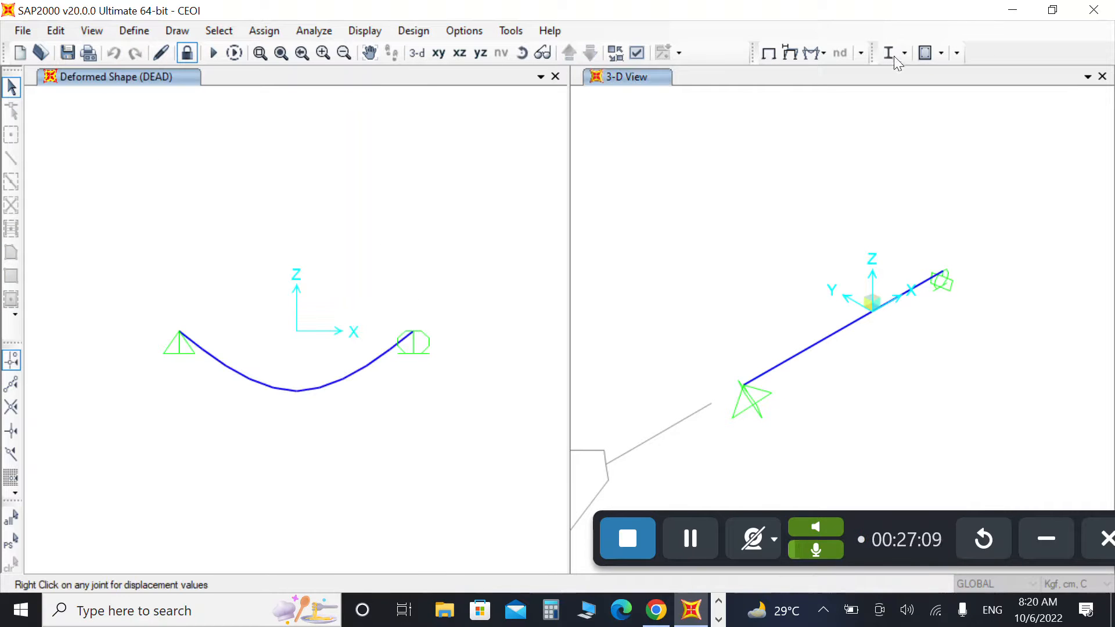
pyautogui.click(922, 51)
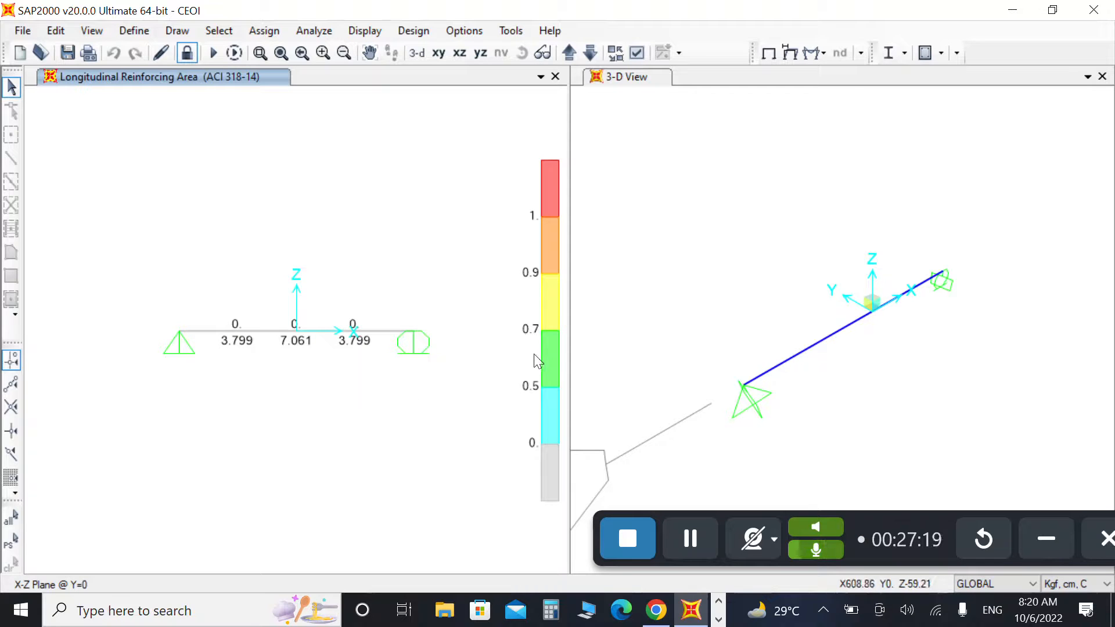
# - Examine the beam's concrete design information and the design summary for DCON1 at station 300
pyautogui.click(221, 333)
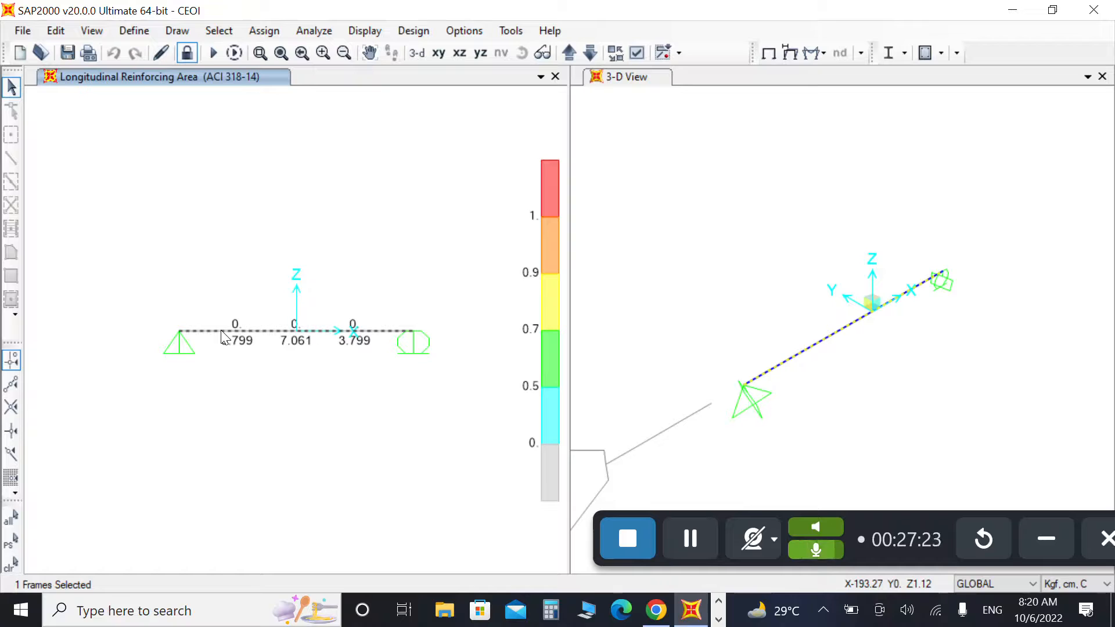
pyautogui.rightClick(221, 333)
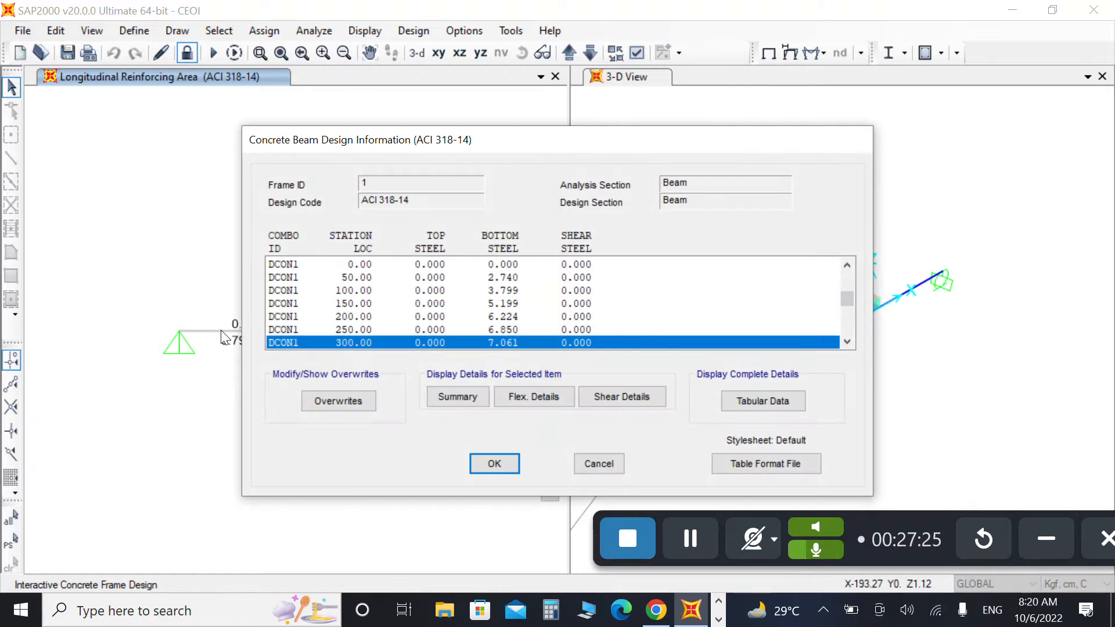
pyautogui.click(446, 390)
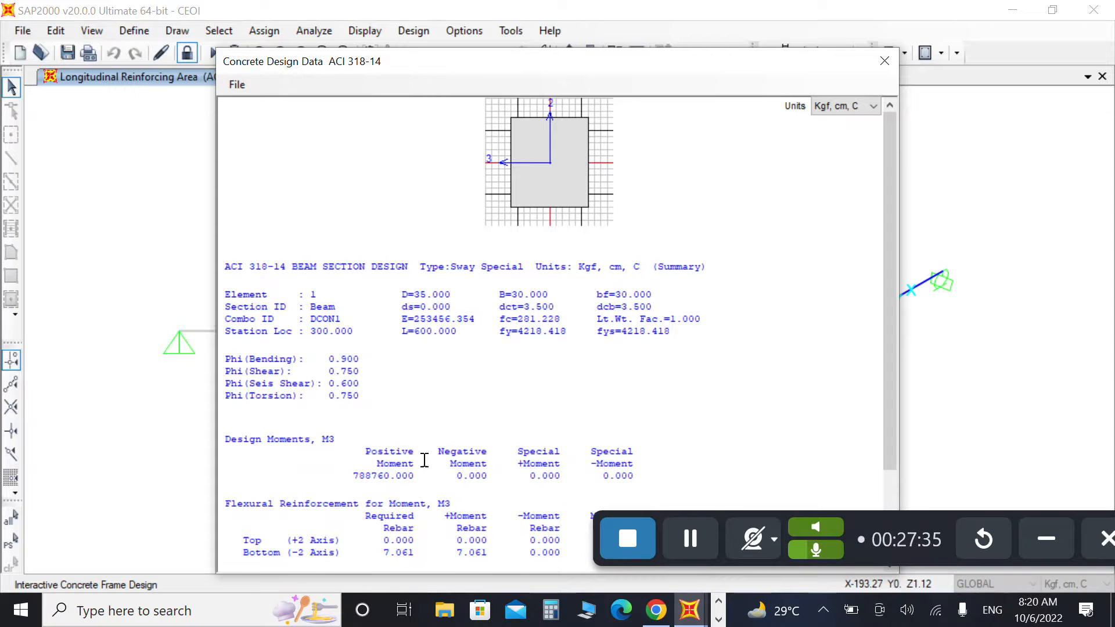
pyautogui.click(884, 61)
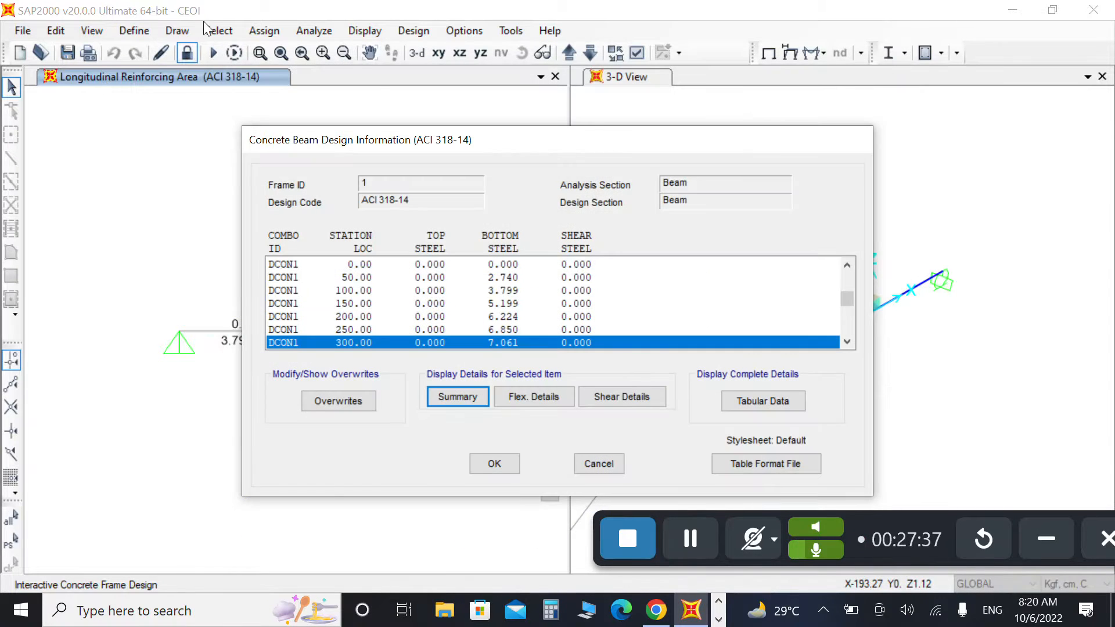
pyautogui.click(594, 467)
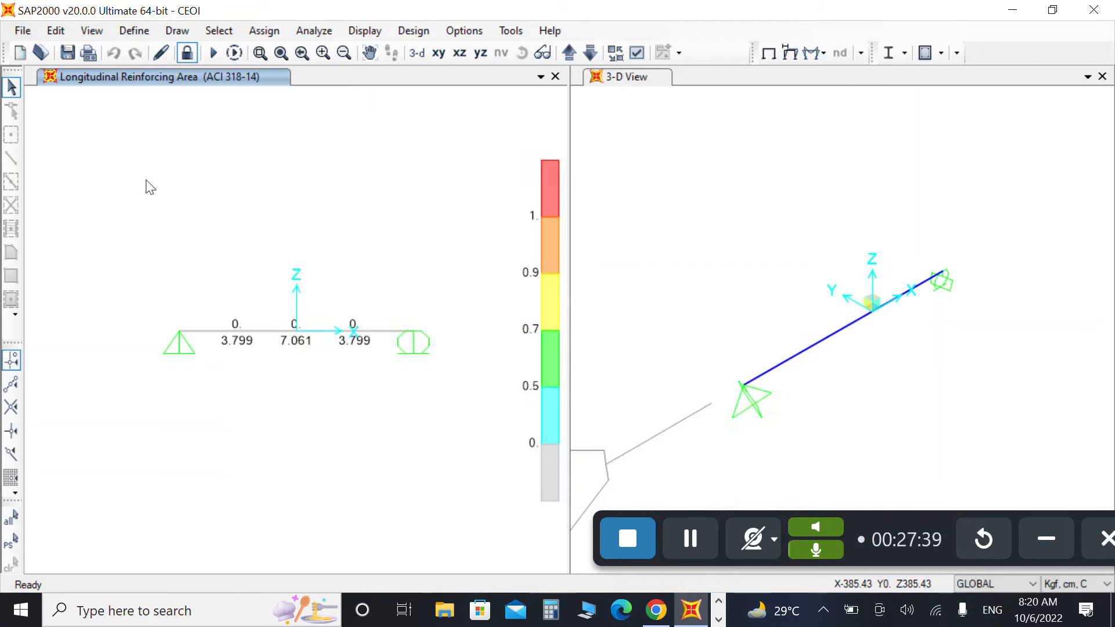
# - Look through the defined reinforcing bar sizes with their areas and diameters, leaving the list unchanged
pyautogui.click(132, 30)
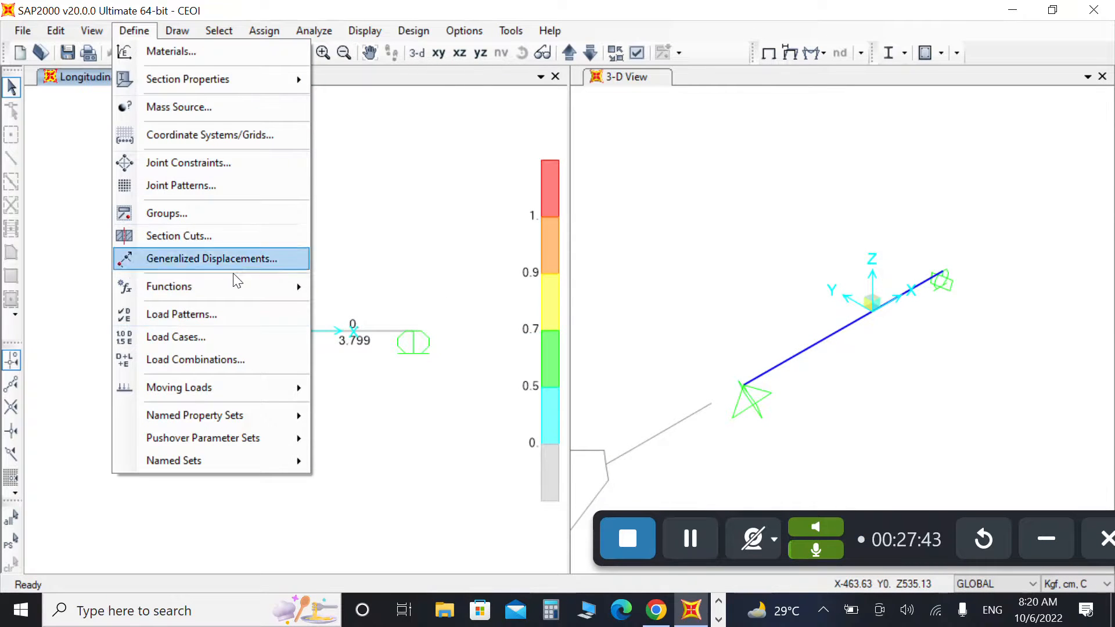
pyautogui.click(265, 87)
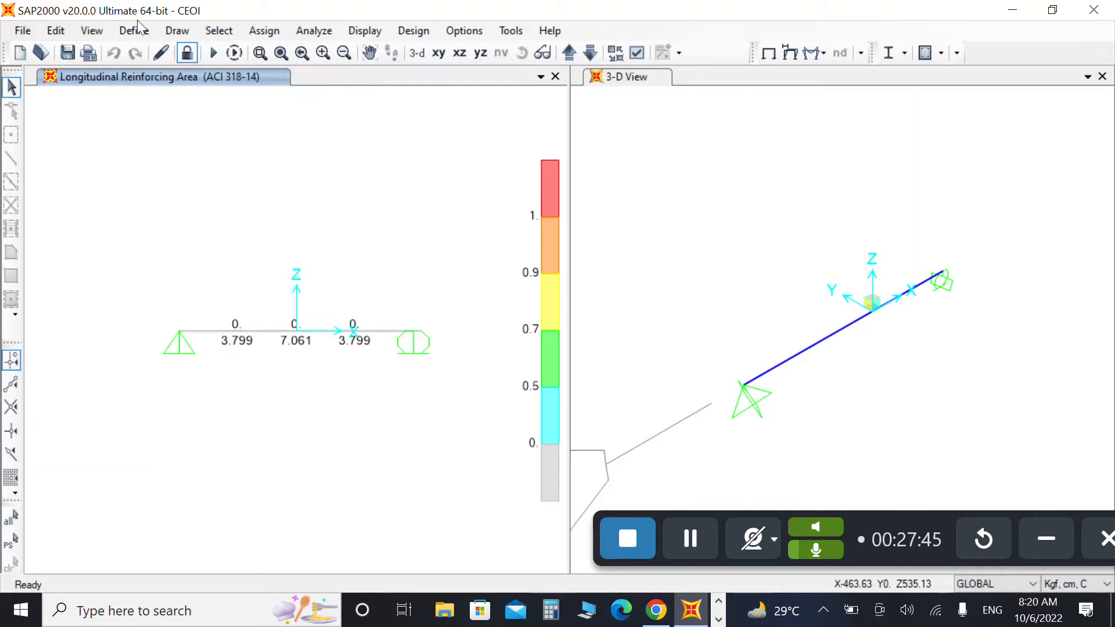
pyautogui.click(135, 31)
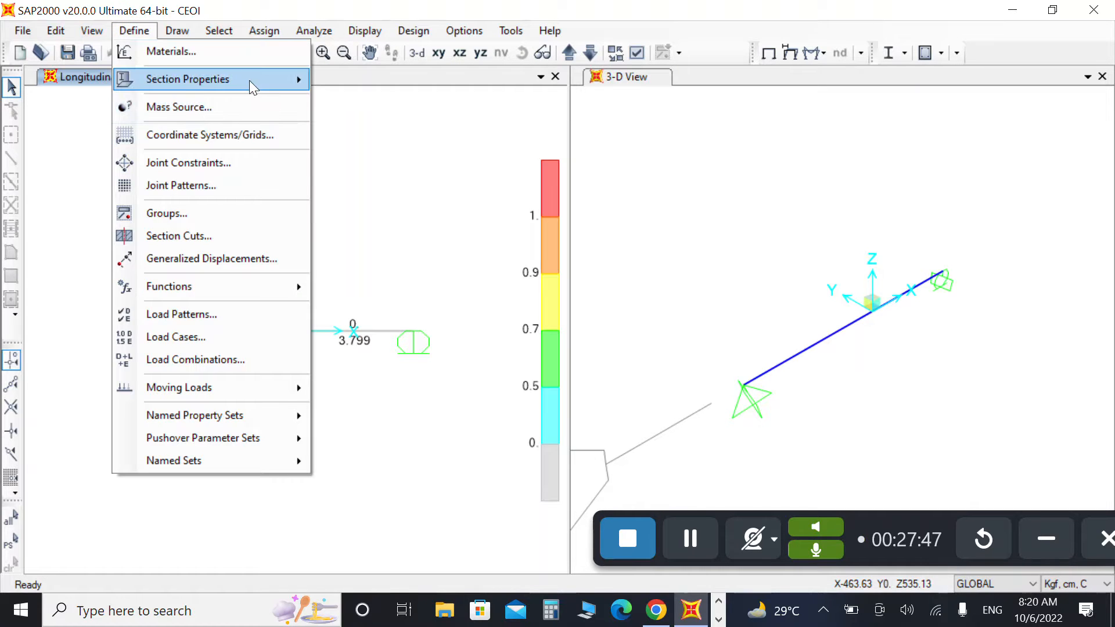
pyautogui.moveTo(250, 80)
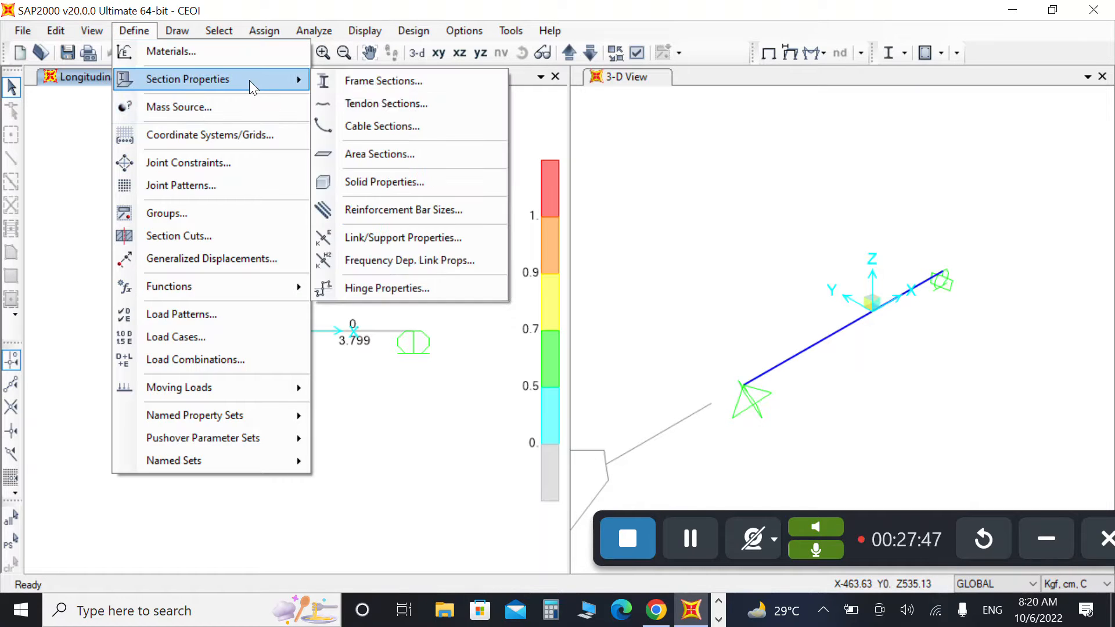
pyautogui.click(378, 213)
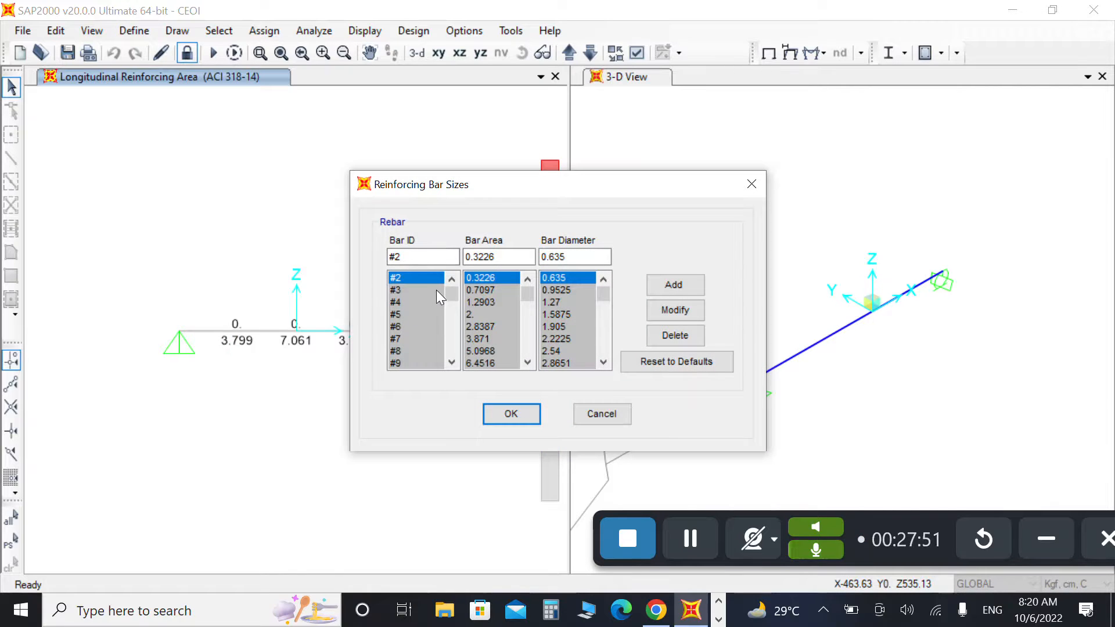
pyautogui.moveTo(446, 291); pyautogui.dragTo(451, 304)
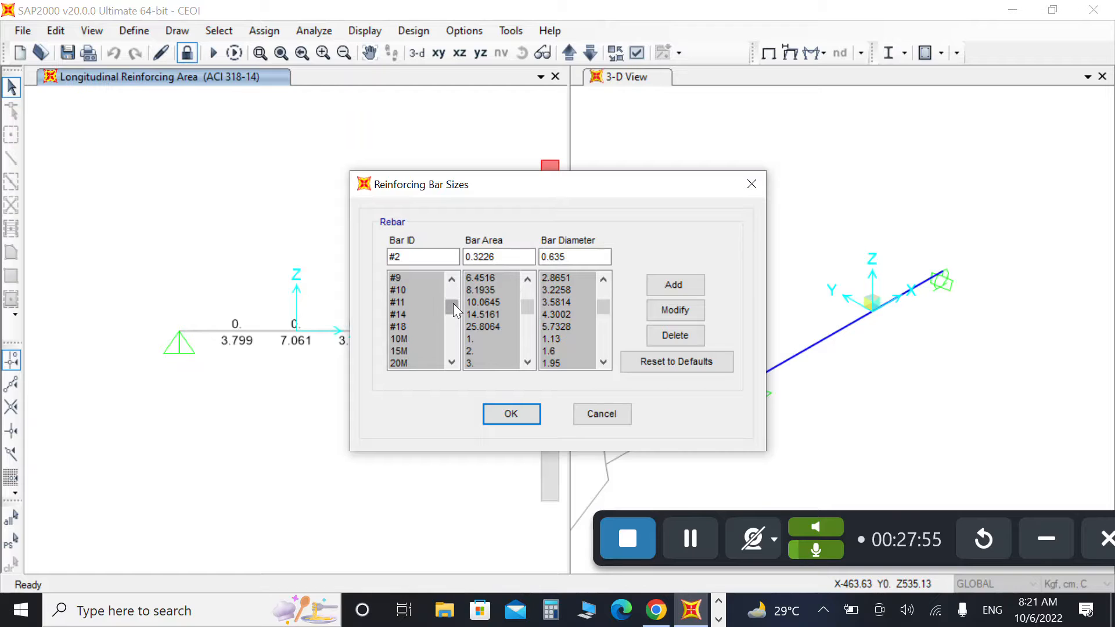
pyautogui.moveTo(453, 304)
pyautogui.mouseDown()
pyautogui.moveTo(454, 316)
pyautogui.moveTo(455, 291)
pyautogui.mouseUp()
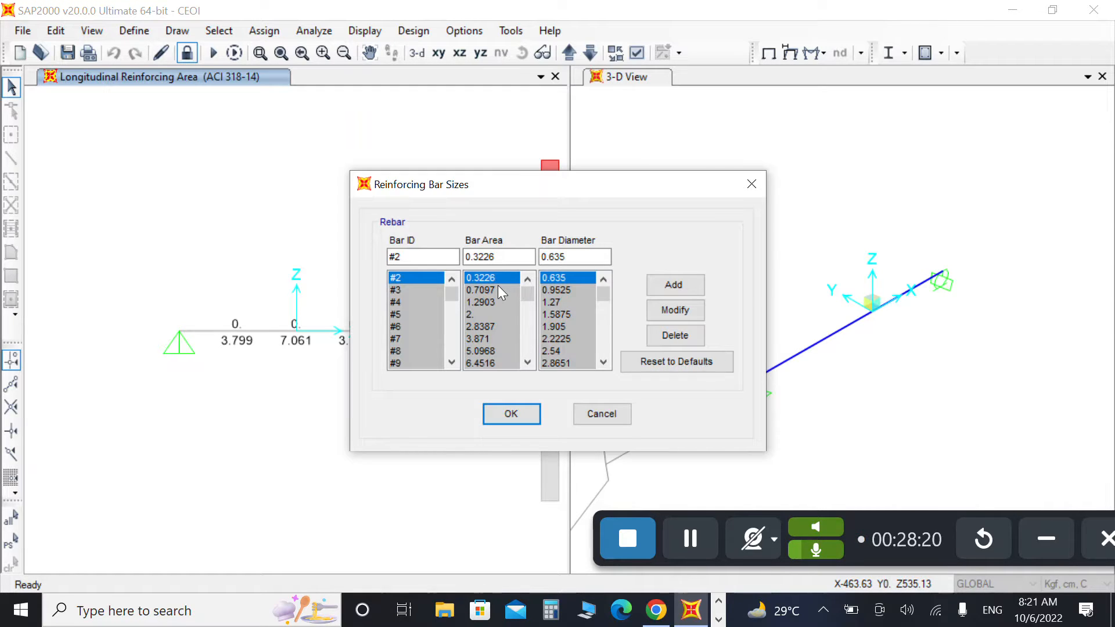
pyautogui.click(598, 421)
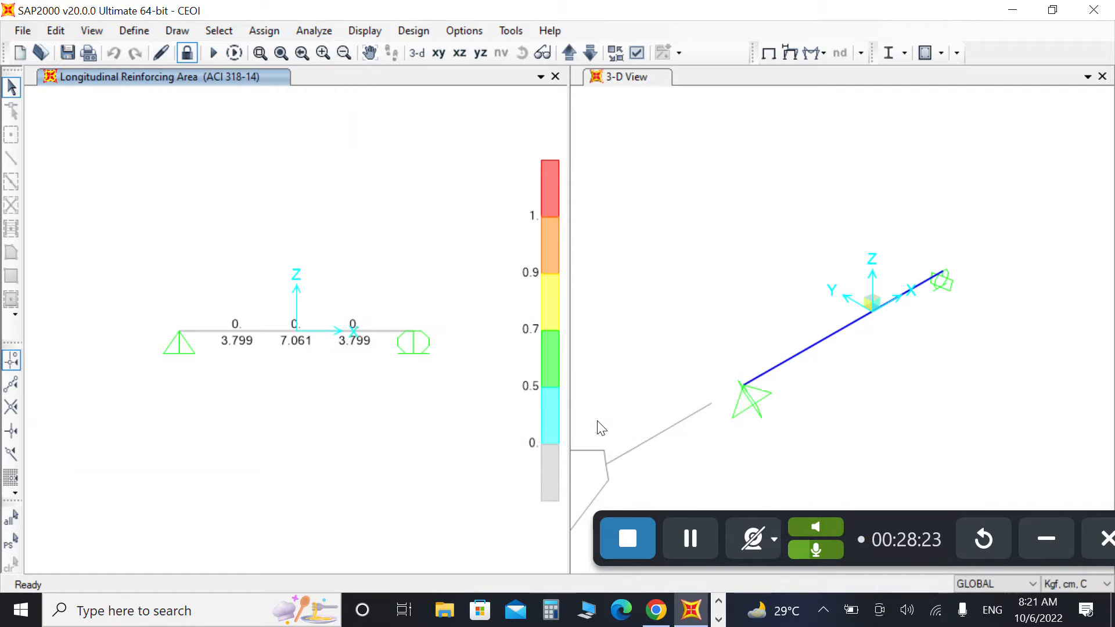
# - Unlock the model and resize the Beam rectangular section to a depth of 30 cm and a width of 25 cm
pyautogui.click(191, 56)
pyautogui.click(563, 365)
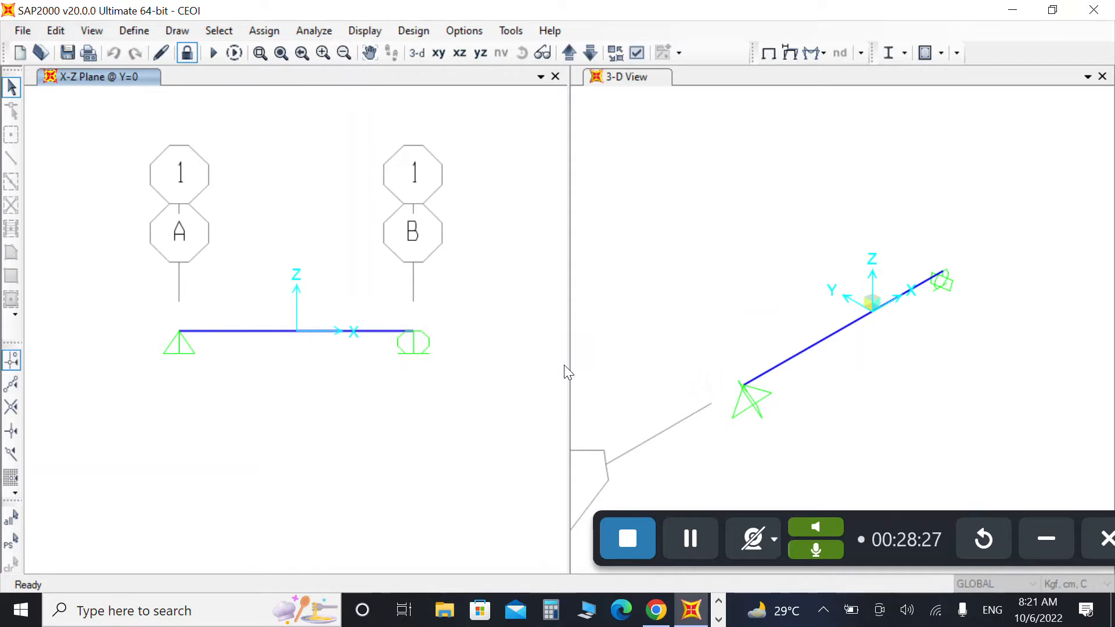
pyautogui.click(145, 31)
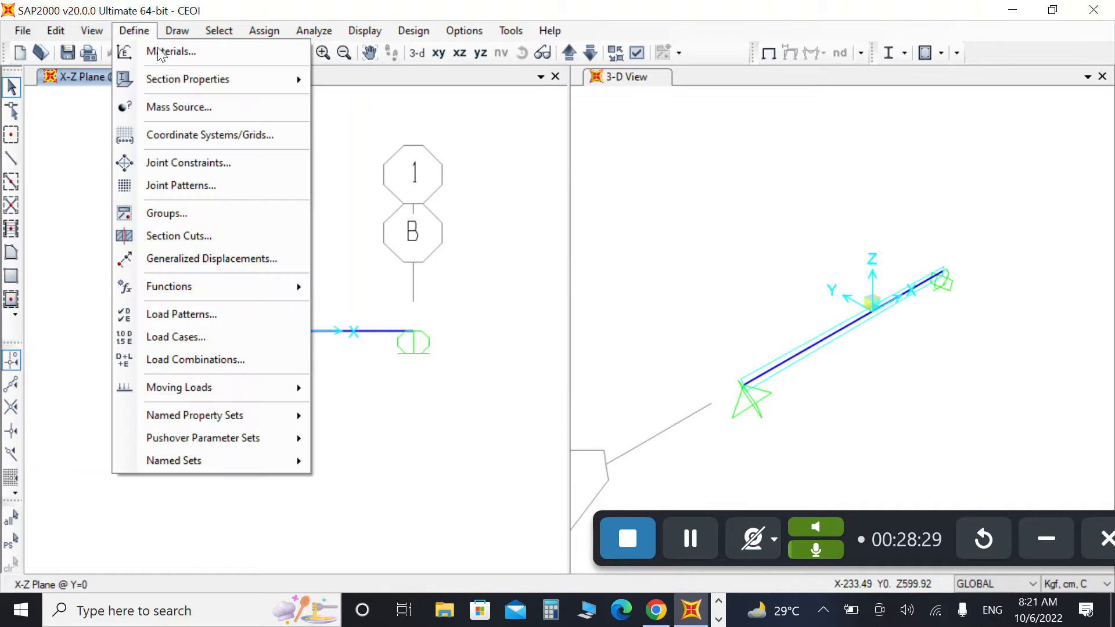
pyautogui.moveTo(236, 84)
pyautogui.click(346, 82)
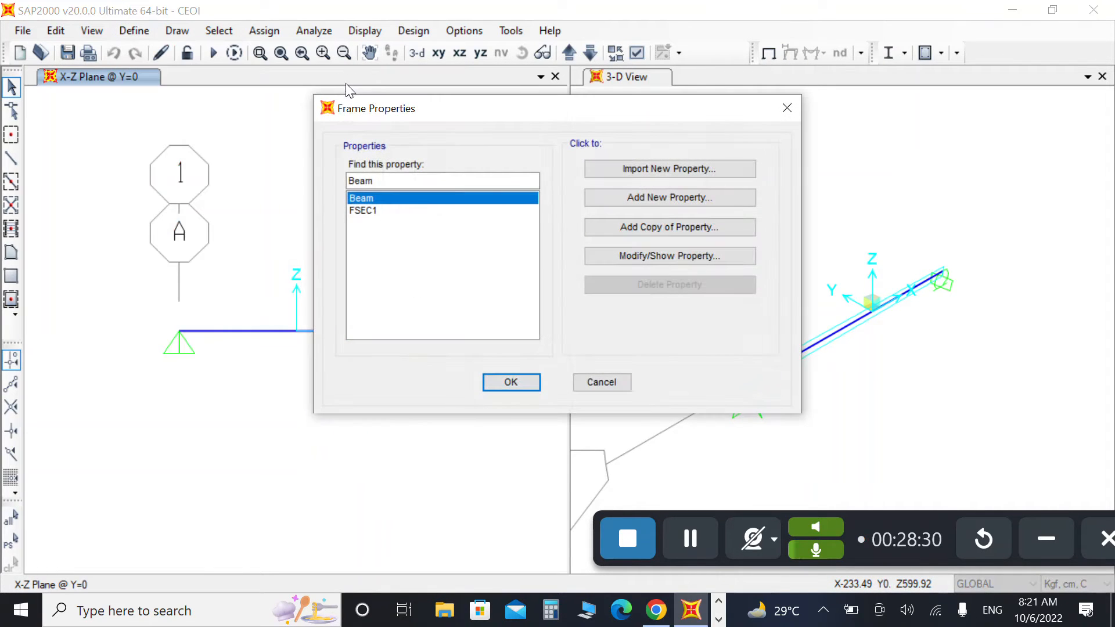
pyautogui.click(617, 255)
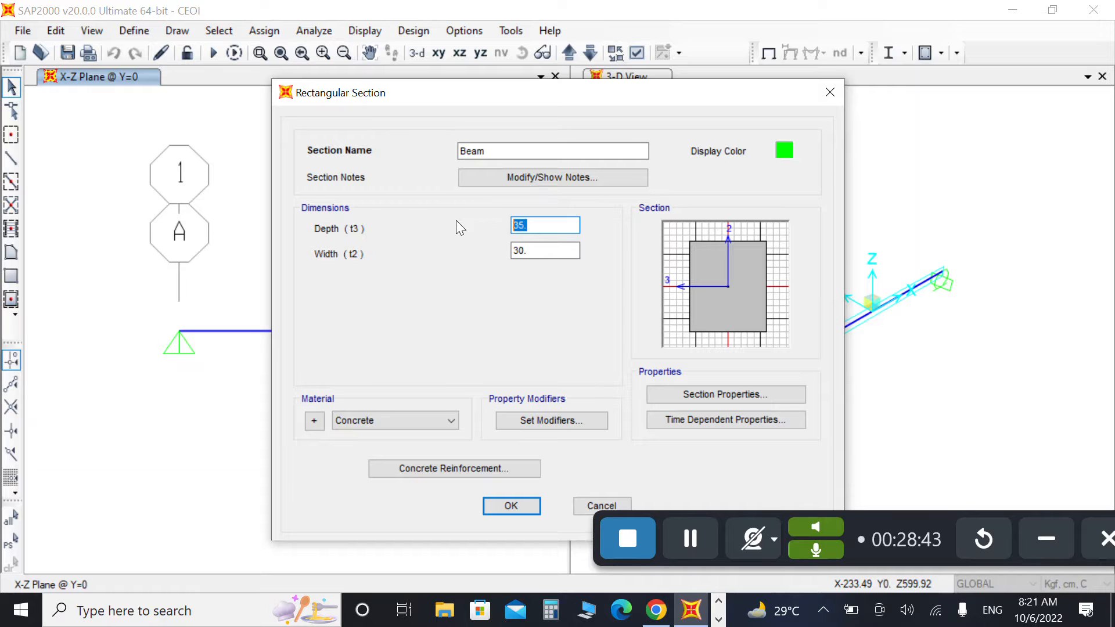
pyautogui.write('25')
pyautogui.click(535, 253)
pyautogui.click(534, 251)
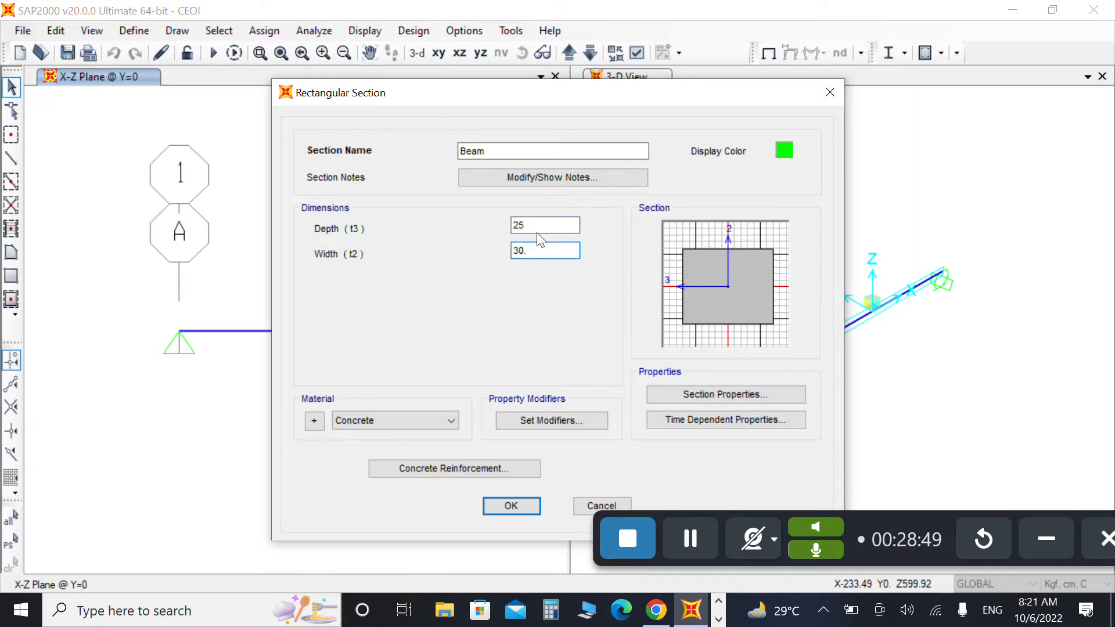
pyautogui.doubleClick(538, 229)
pyautogui.write('2')
pyautogui.write('30')
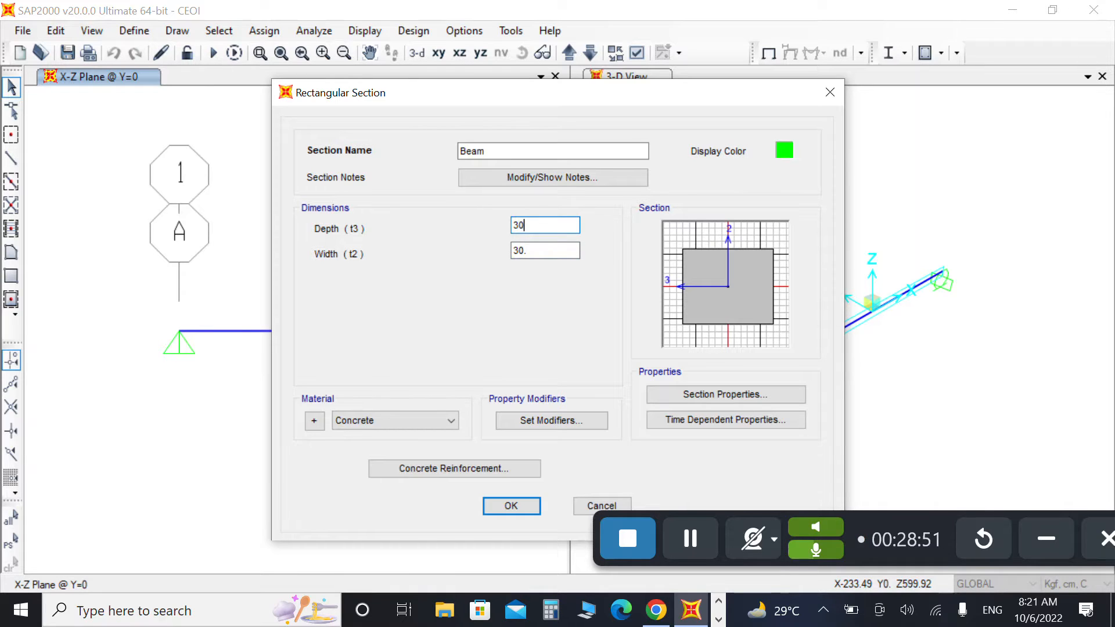
pyautogui.click(541, 250)
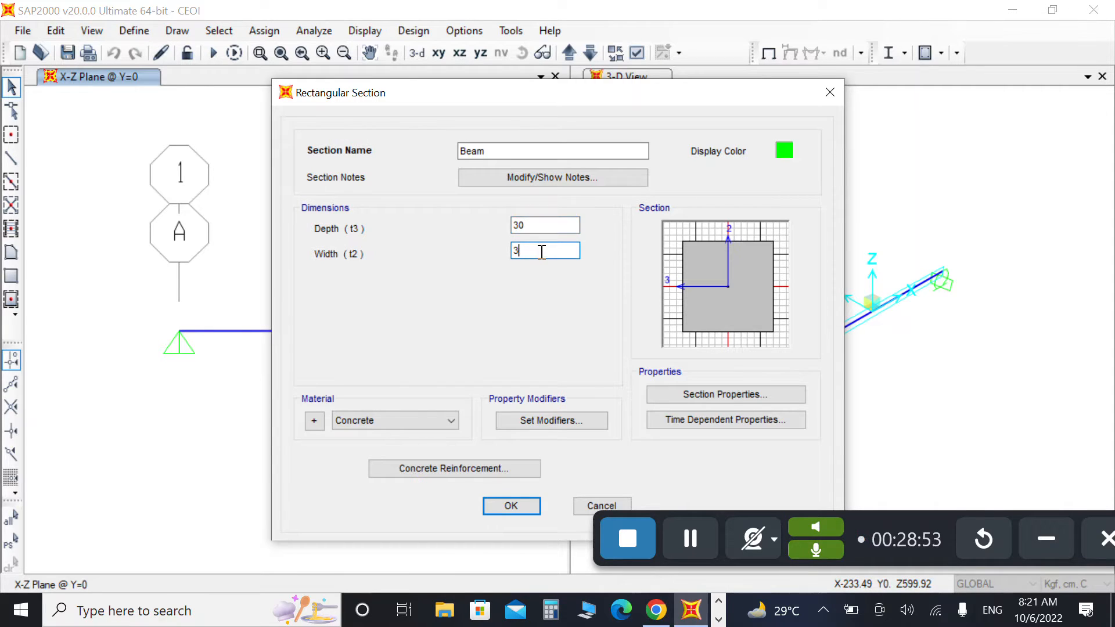
# - Set the Beam section's top and bottom concrete cover to 3 cm and accept the section changes
pyautogui.click(486, 471)
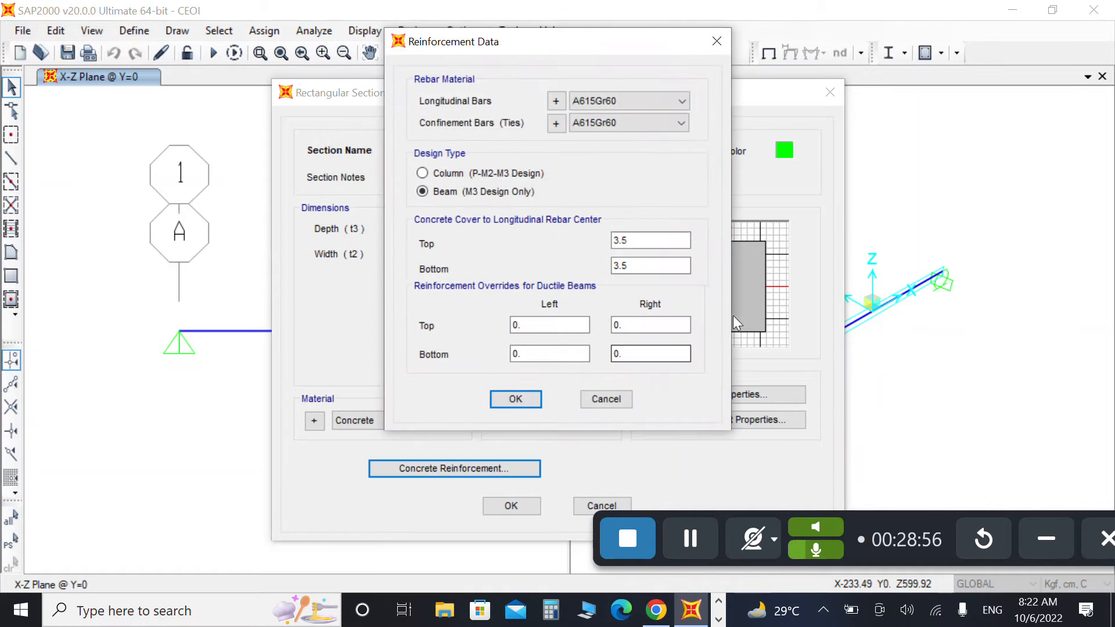
pyautogui.doubleClick(663, 238)
pyautogui.write('3')
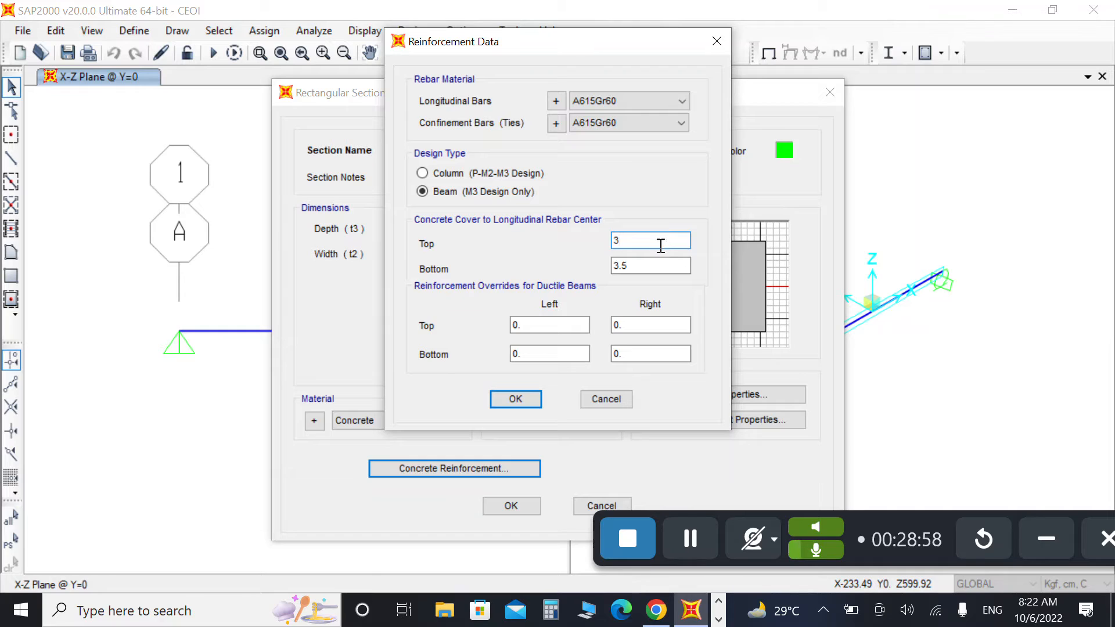
pyautogui.click(663, 268)
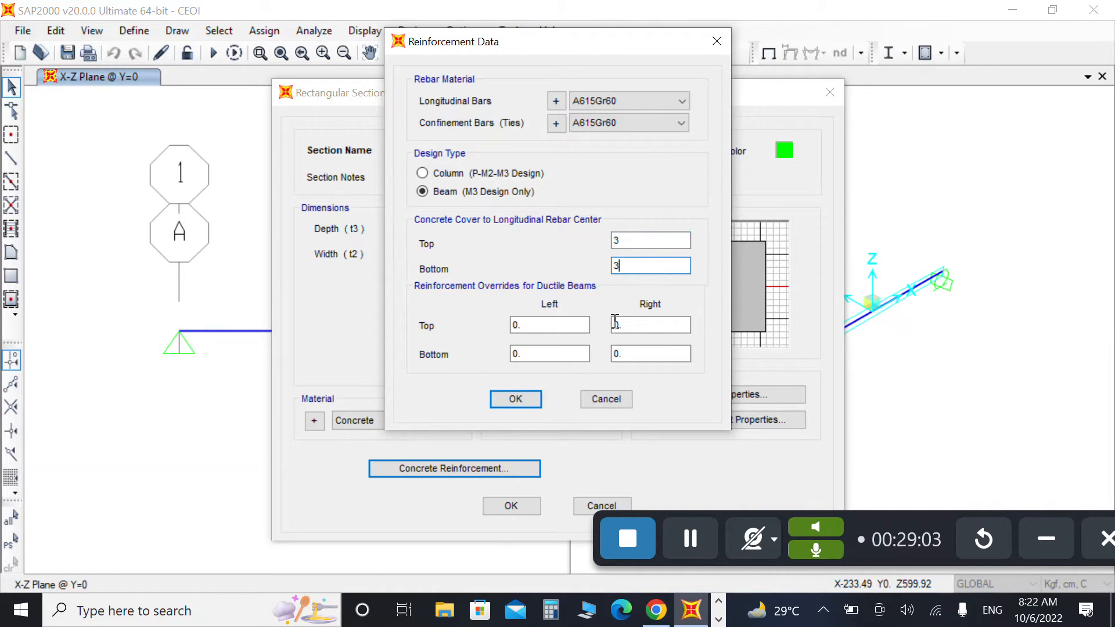
pyautogui.click(524, 401)
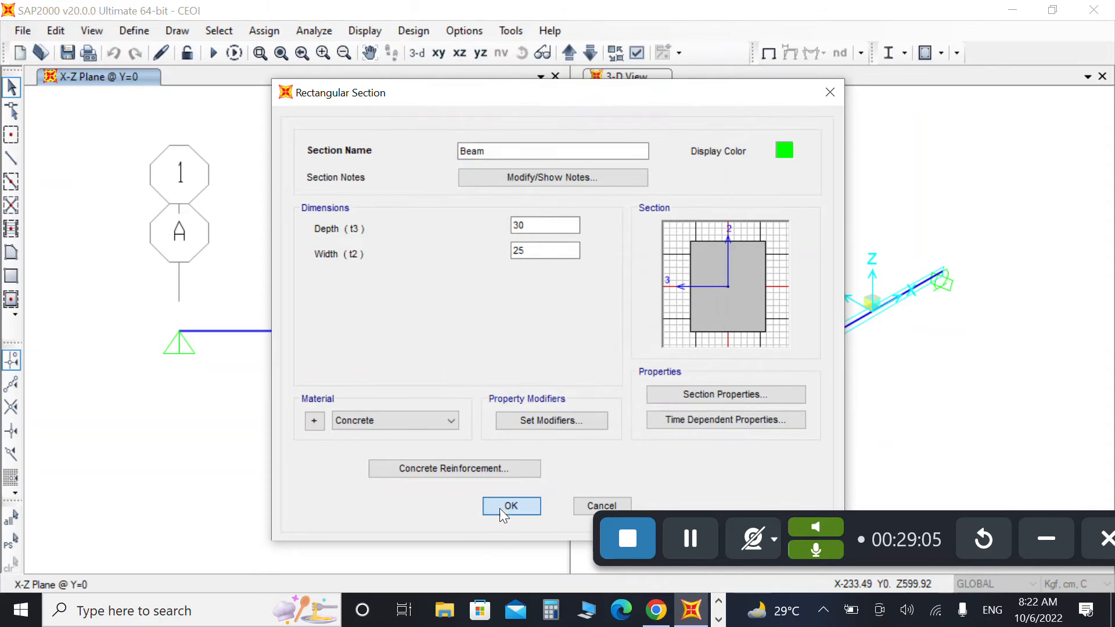
pyautogui.click(499, 507)
pyautogui.click(501, 378)
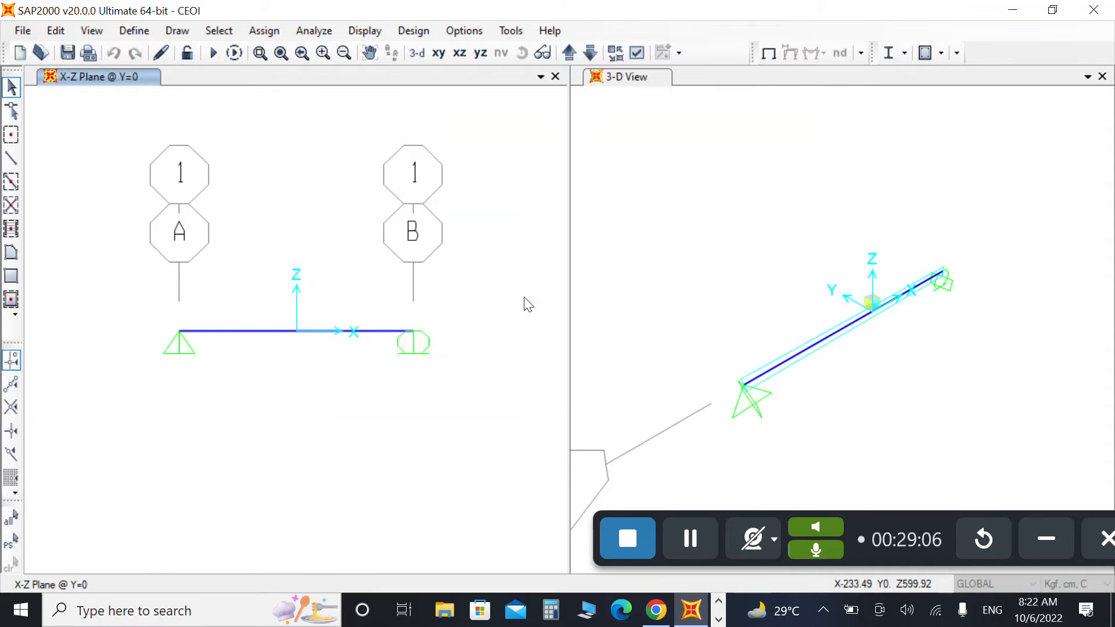
# - Assign the Beam frame section to the whole beam between grids A and B
pyautogui.moveTo(524, 295); pyautogui.dragTo(150, 409)
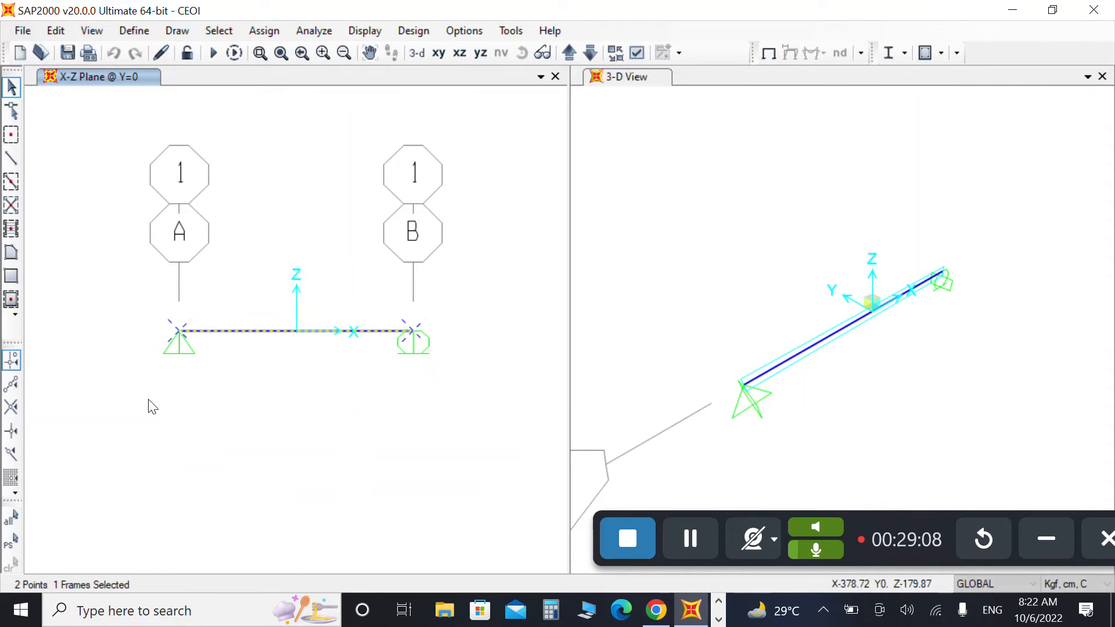
pyautogui.click(269, 30)
pyautogui.moveTo(368, 71)
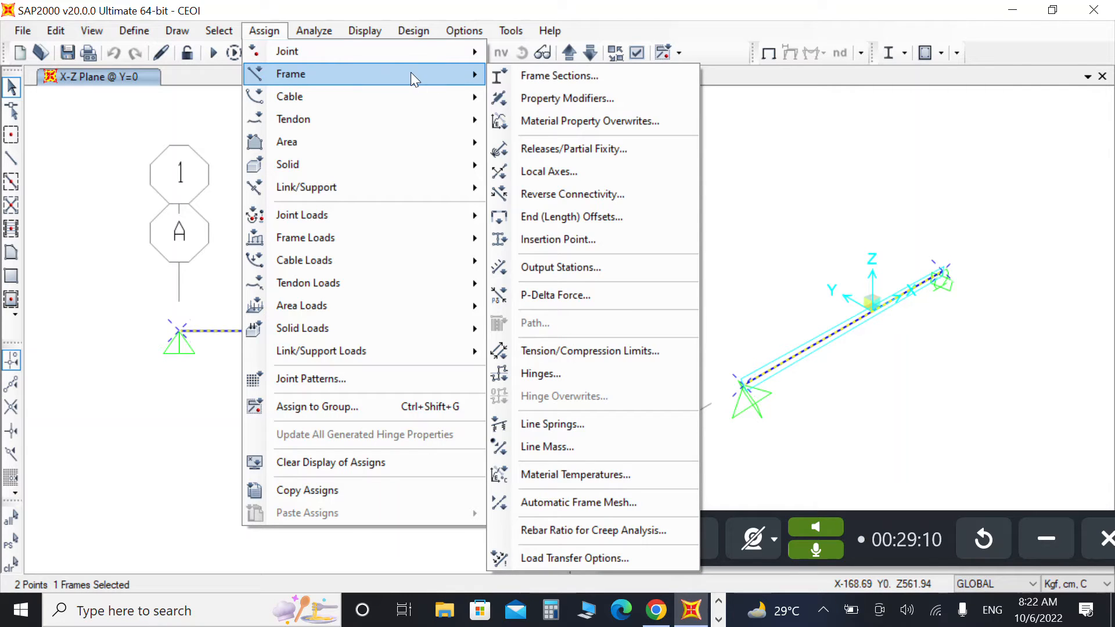
pyautogui.click(499, 76)
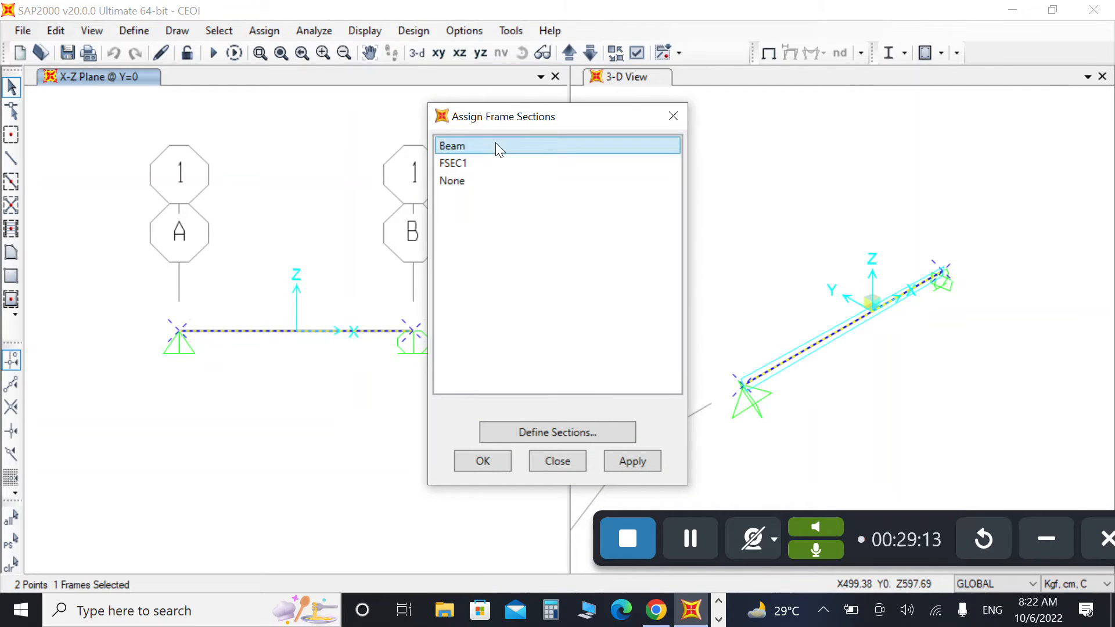
pyautogui.click(632, 461)
pyautogui.click(483, 461)
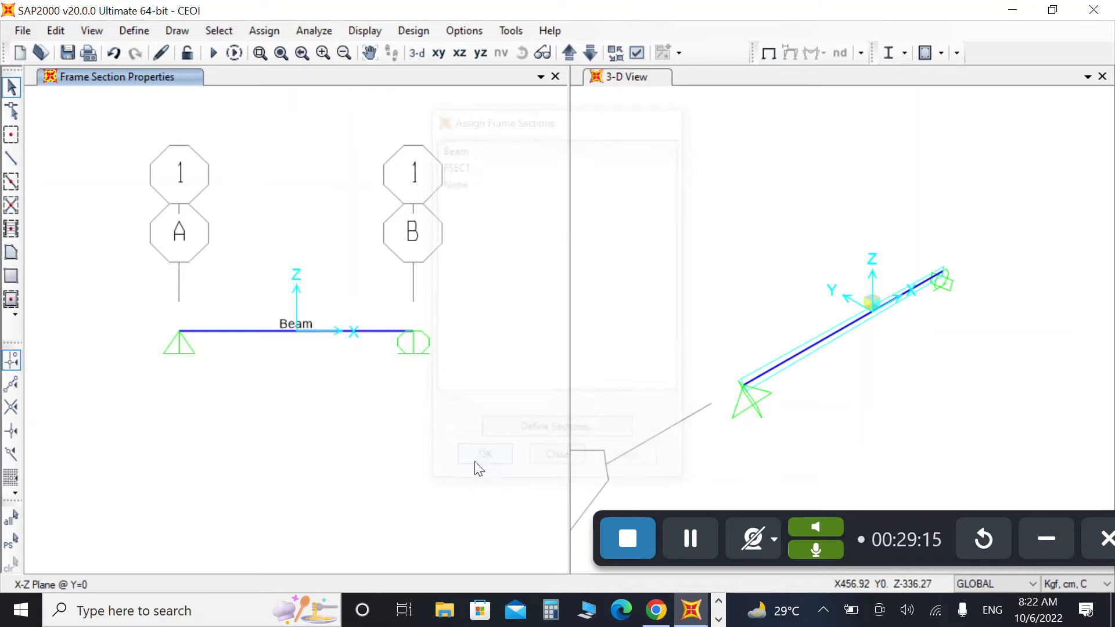
# - Check the assignments and loads of the support joint at grid A in its point information
pyautogui.click(205, 330)
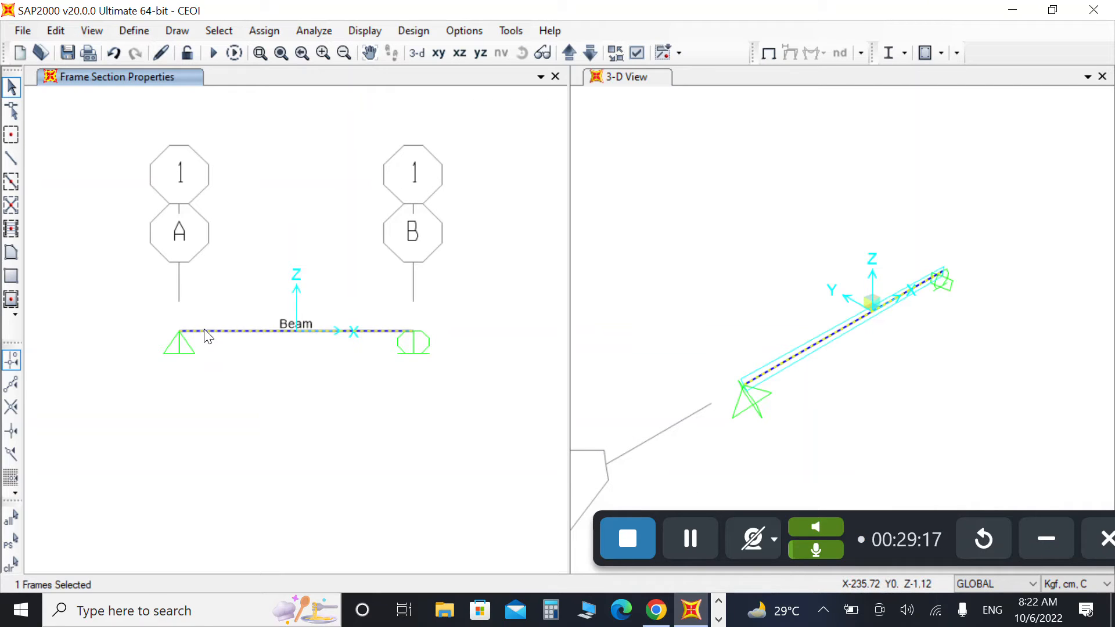
pyautogui.moveTo(535, 301); pyautogui.dragTo(165, 399)
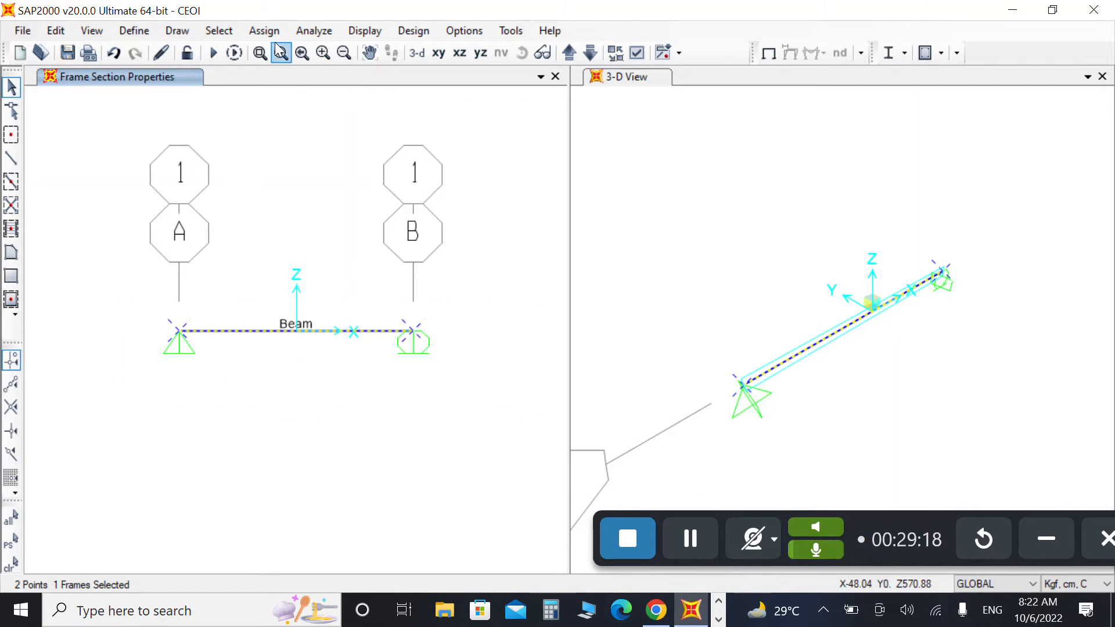
pyautogui.press('Escape')
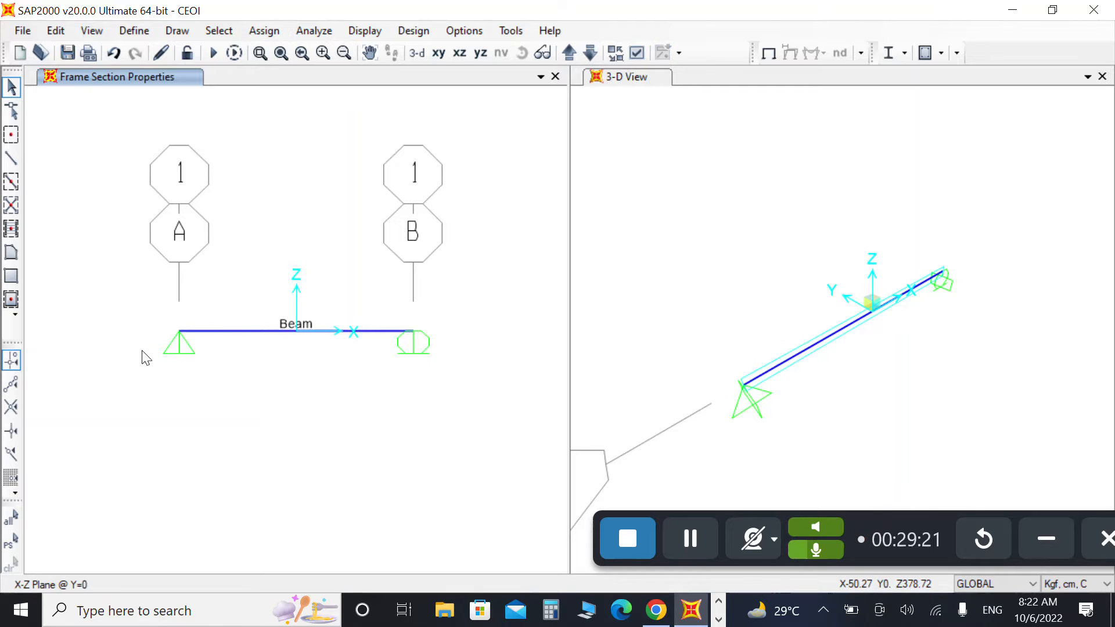
pyautogui.click(181, 333)
pyautogui.rightClick(181, 334)
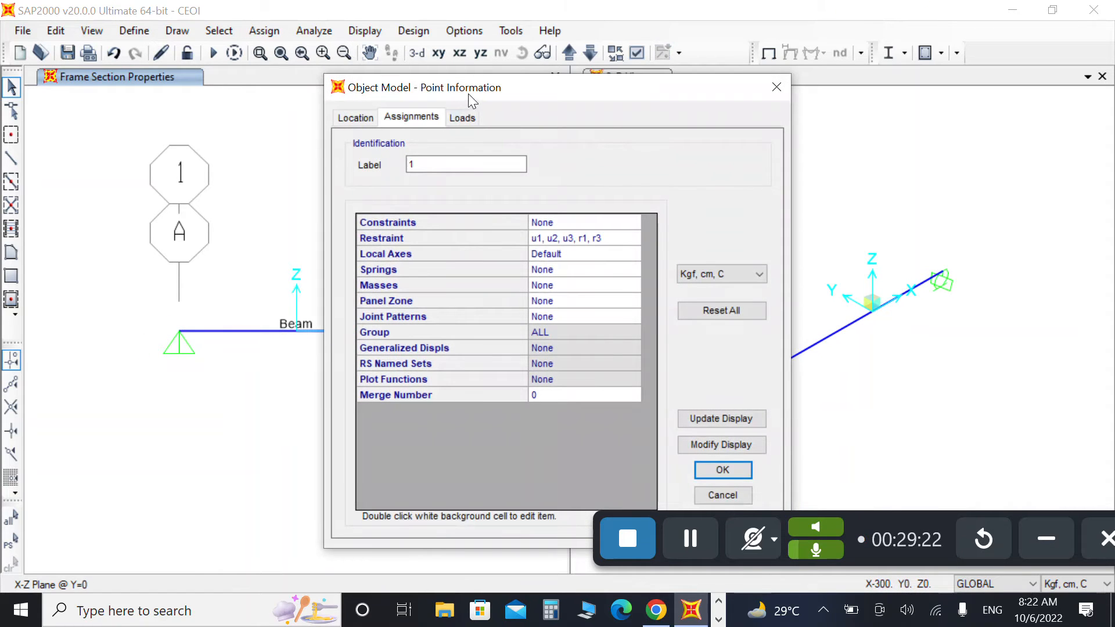
pyautogui.click(463, 117)
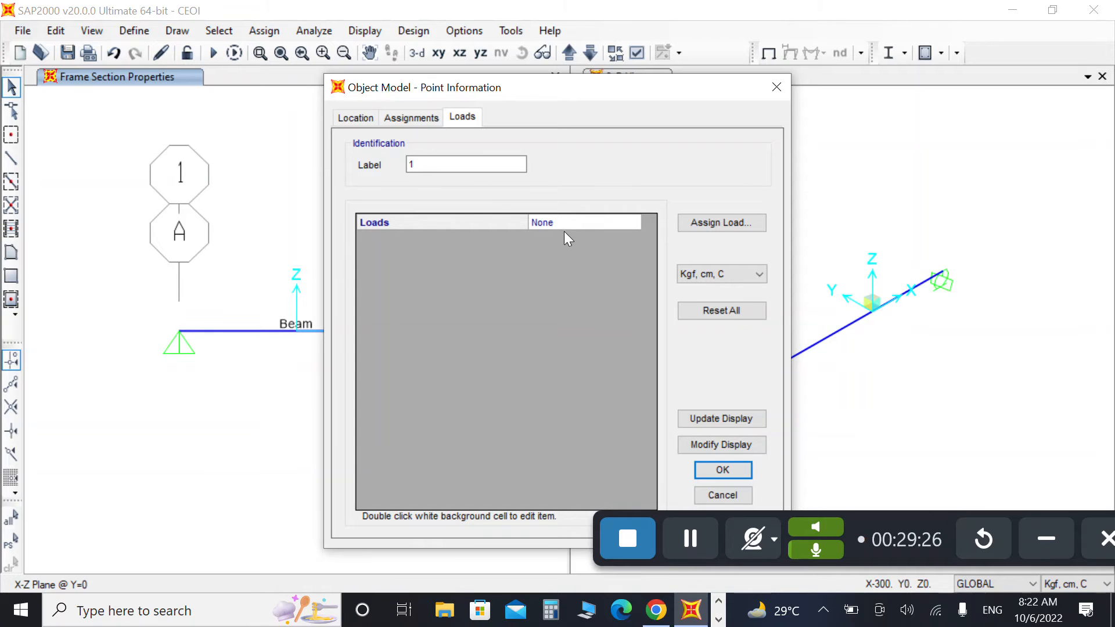
pyautogui.click(776, 87)
# - Assign a uniform gravity load of 10 kgf/cm to the beam under the DEAD pattern, replacing existing loads
pyautogui.moveTo(476, 301); pyautogui.dragTo(96, 413)
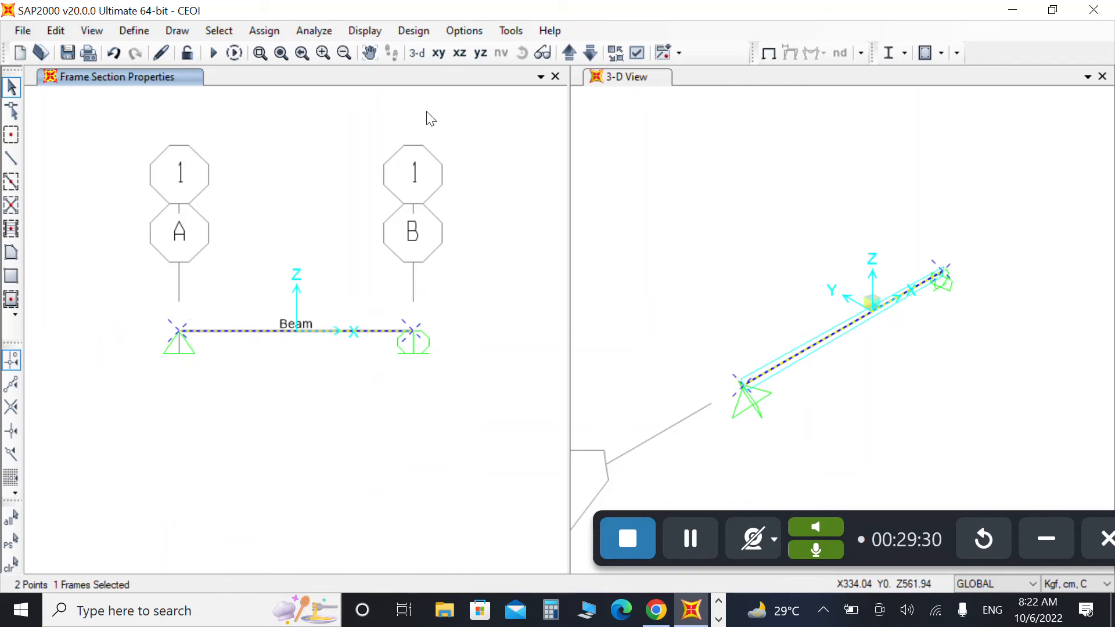
pyautogui.click(280, 32)
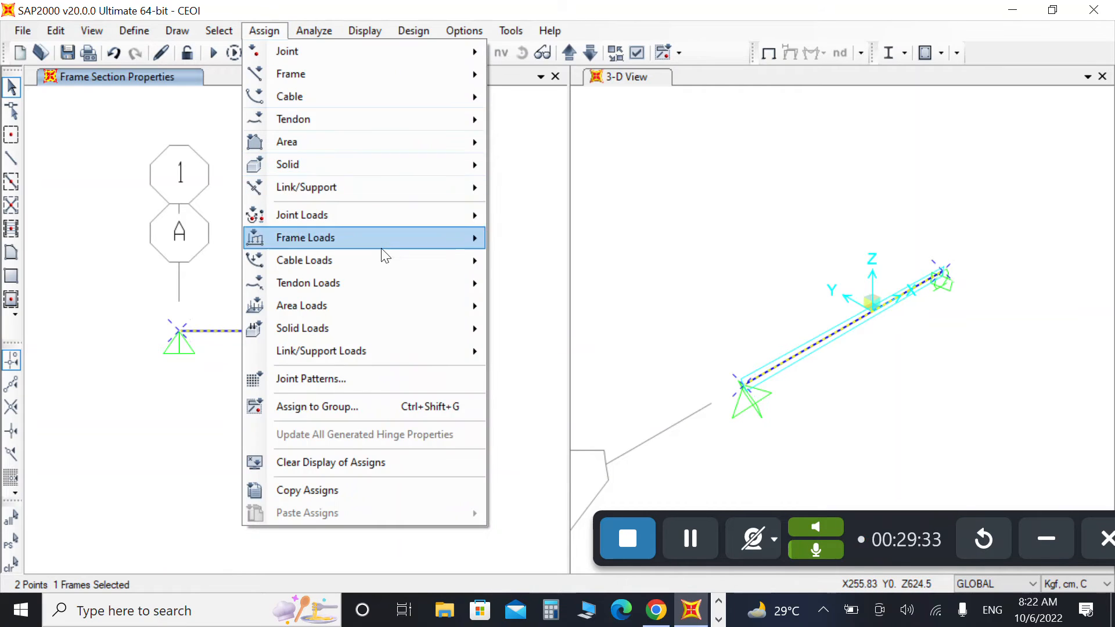
pyautogui.moveTo(415, 247)
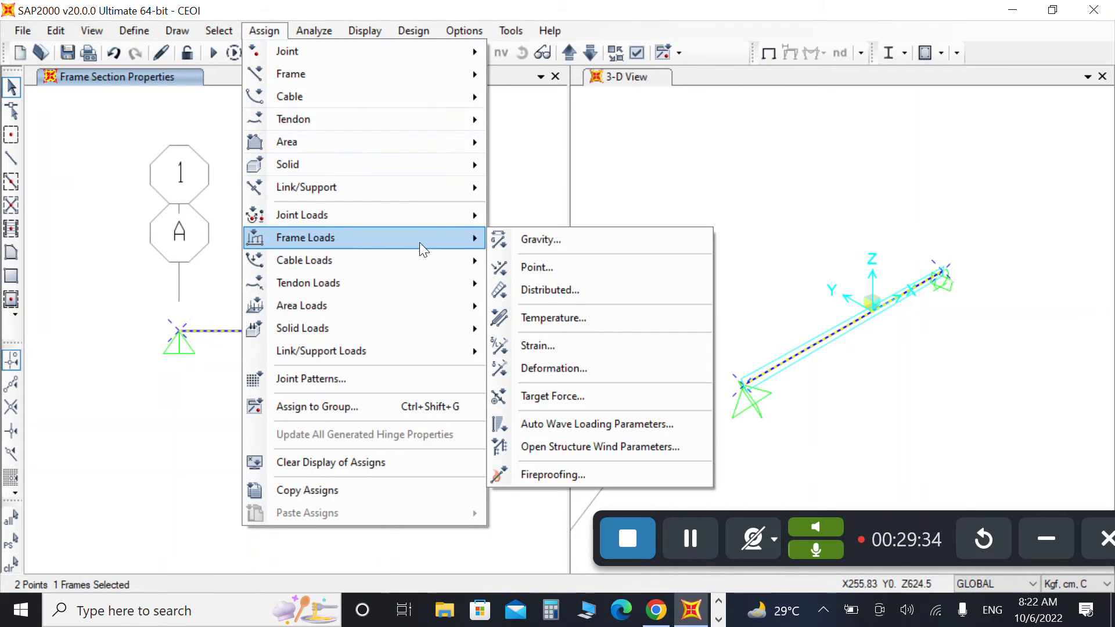
pyautogui.click(534, 285)
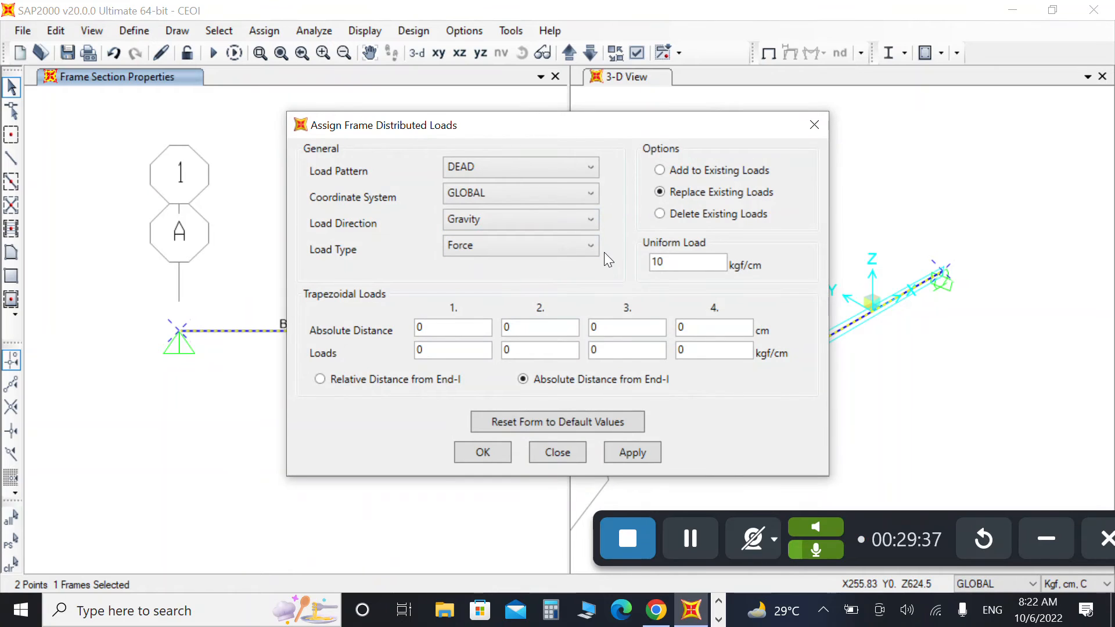
pyautogui.click(692, 260)
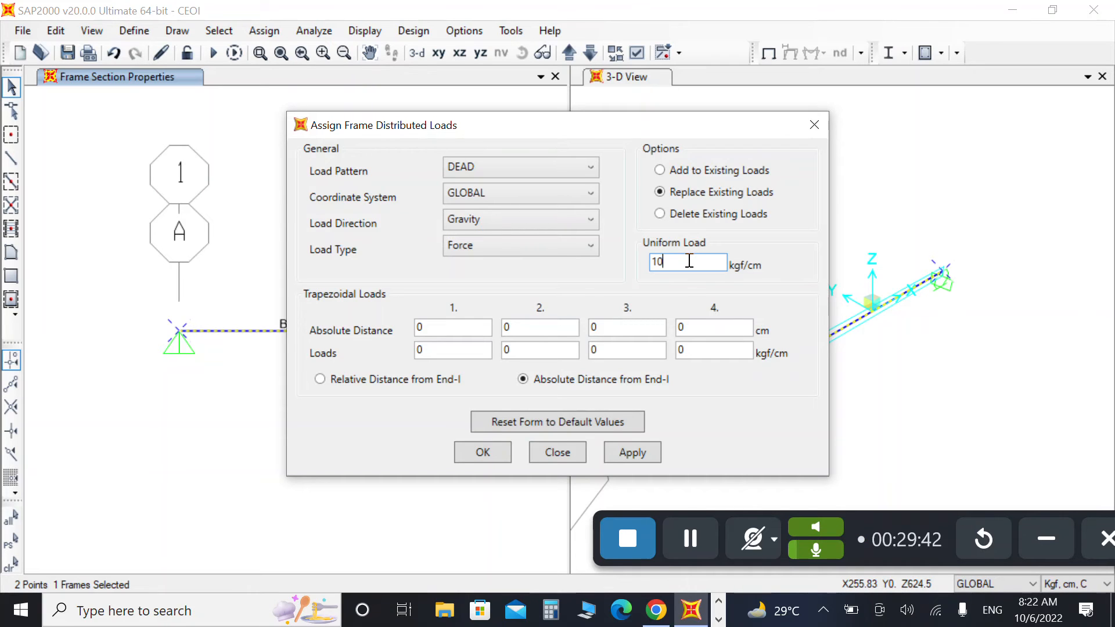
pyautogui.click(631, 453)
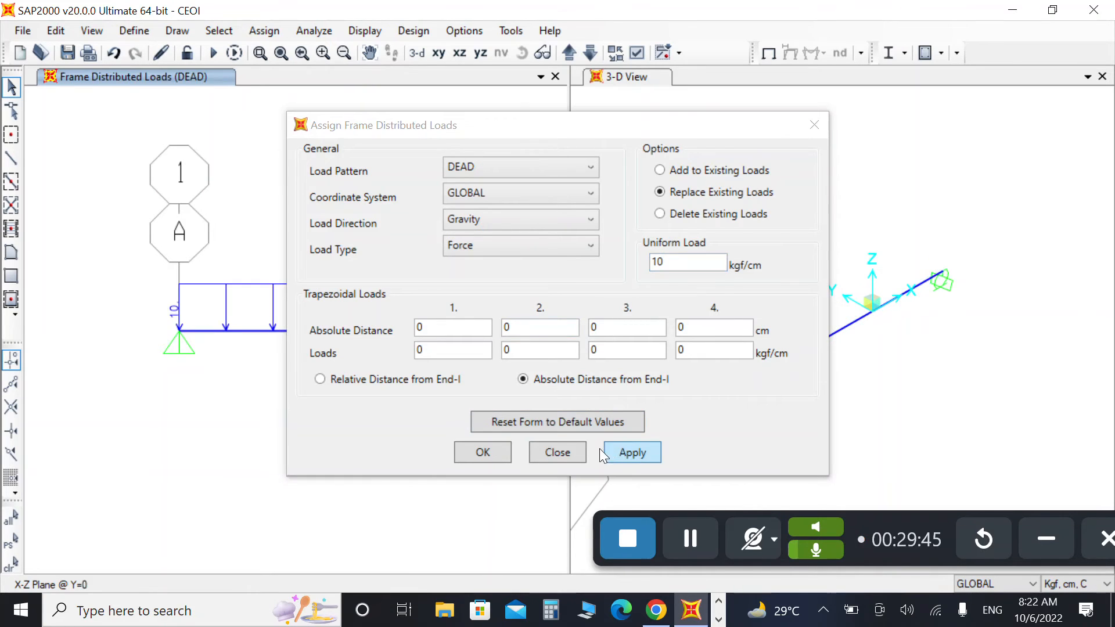
pyautogui.click(478, 456)
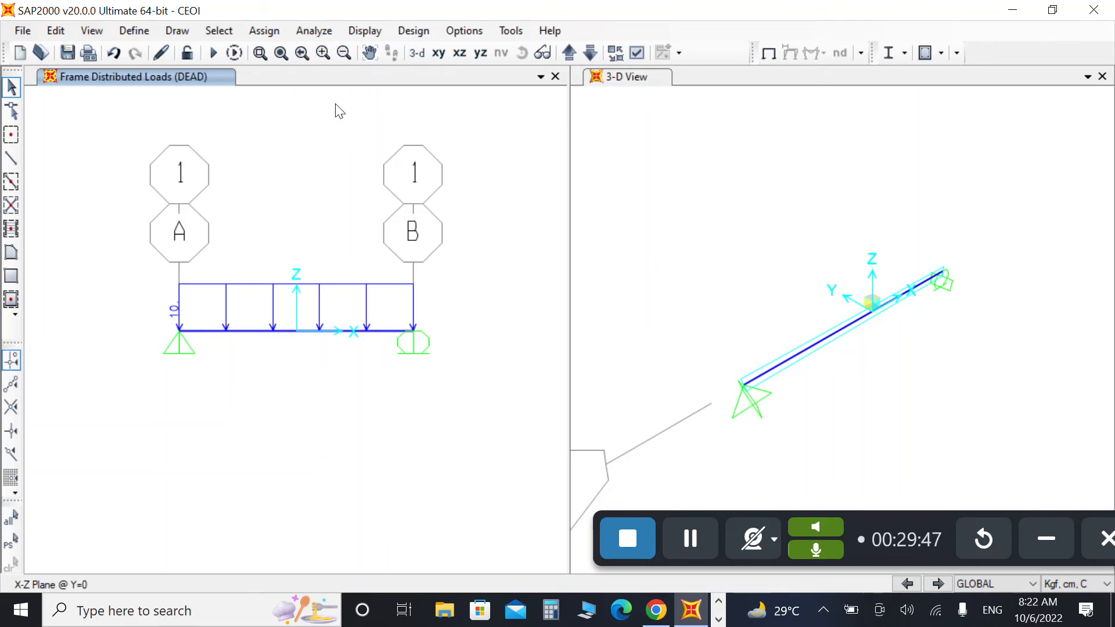
# - Run the DEAD and Live load cases and start the concrete design check of the resized beam
pyautogui.click(213, 53)
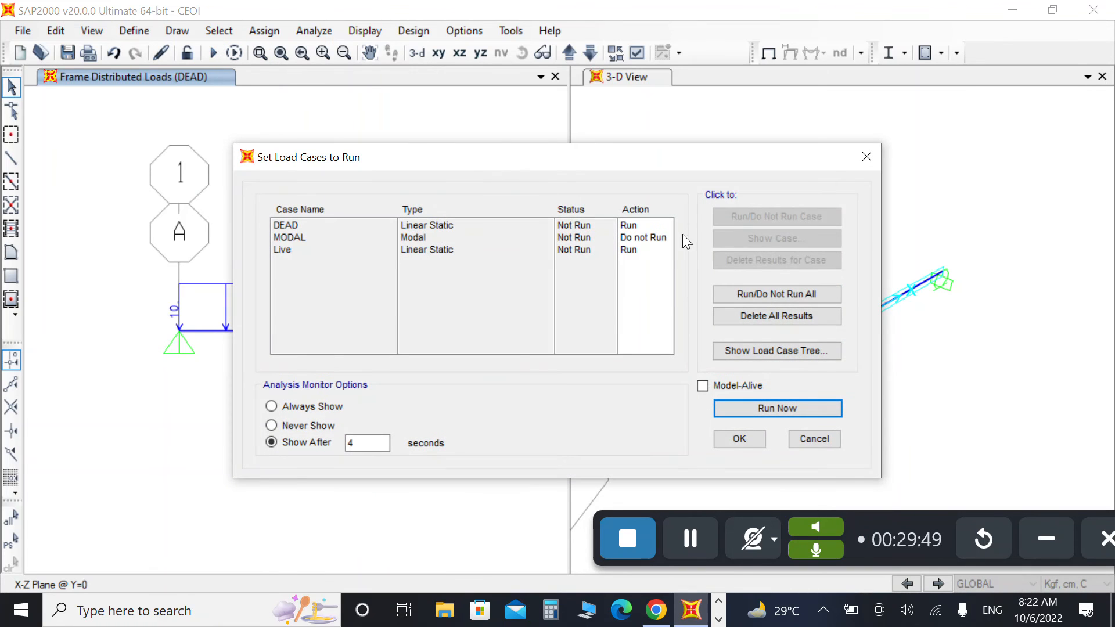
pyautogui.click(793, 405)
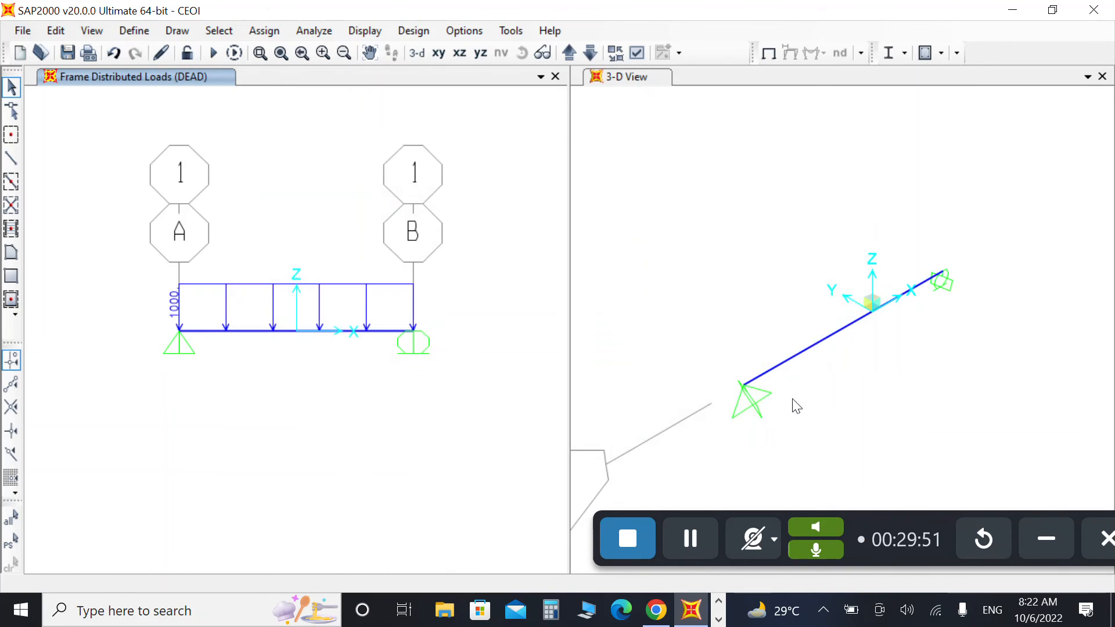
pyautogui.click(922, 54)
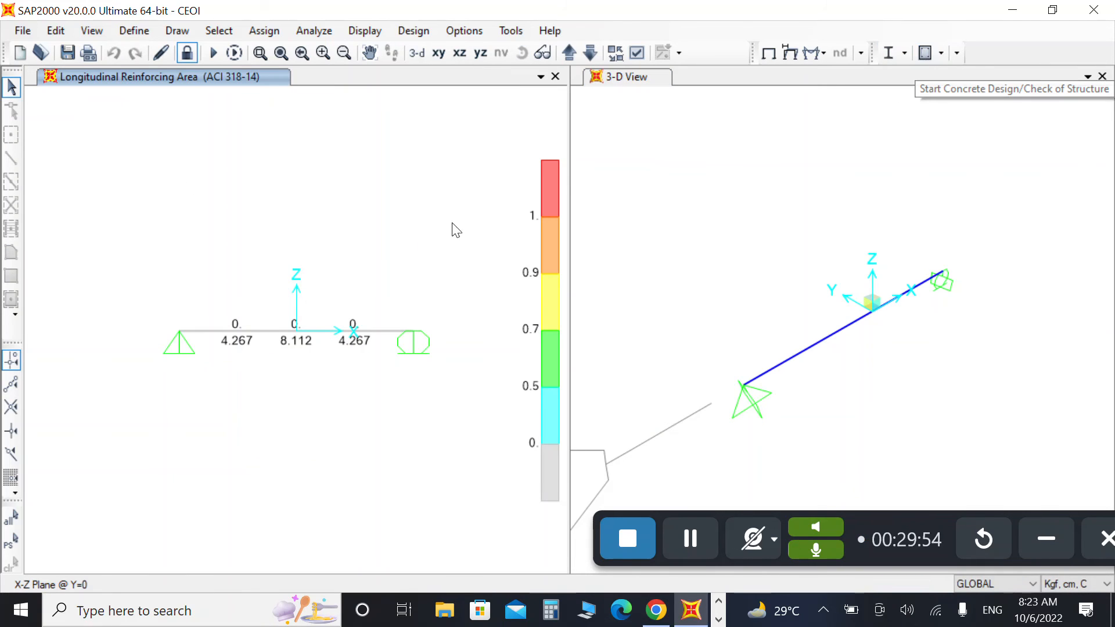